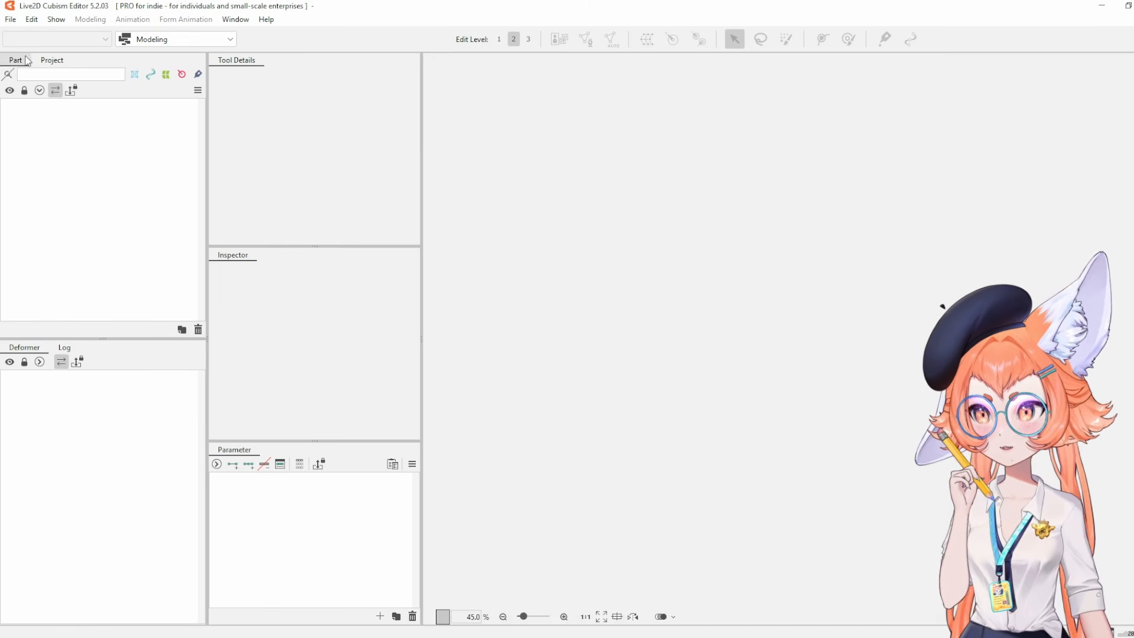
# Open the recently used model file LiviaBocaLive2D.cmo3.
pyautogui.click(12, 20)
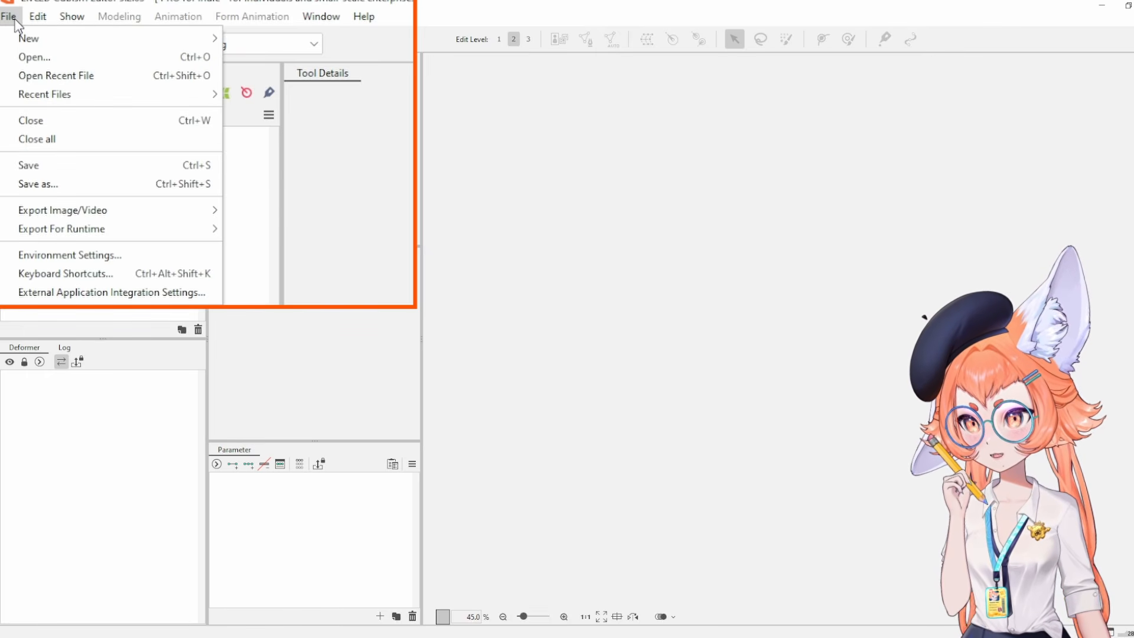
pyautogui.moveTo(75, 106)
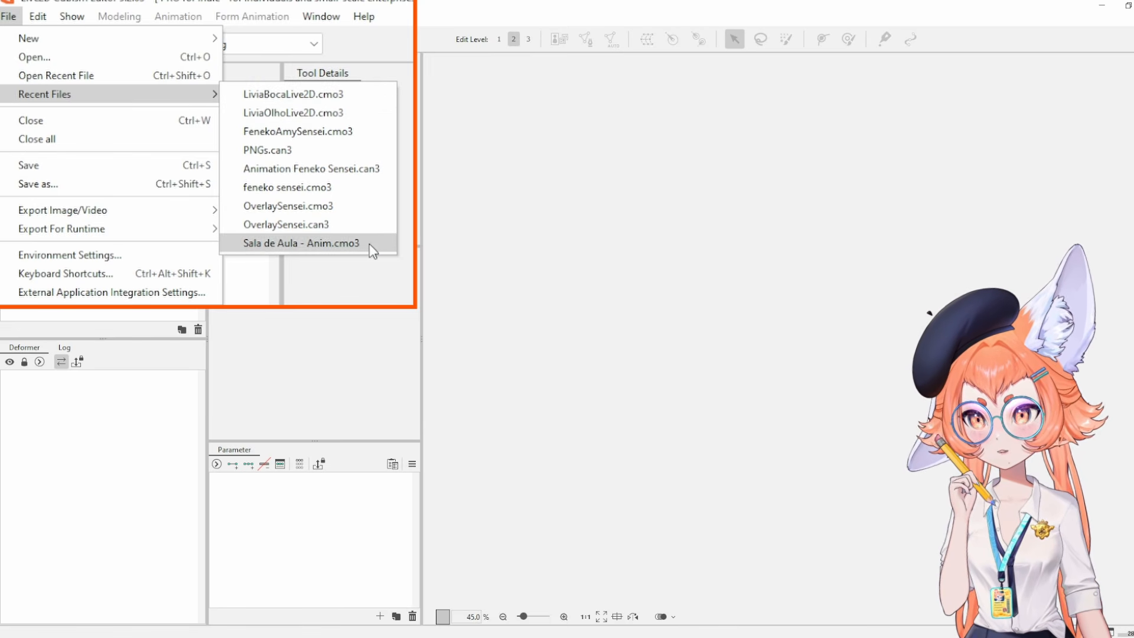
pyautogui.click(354, 98)
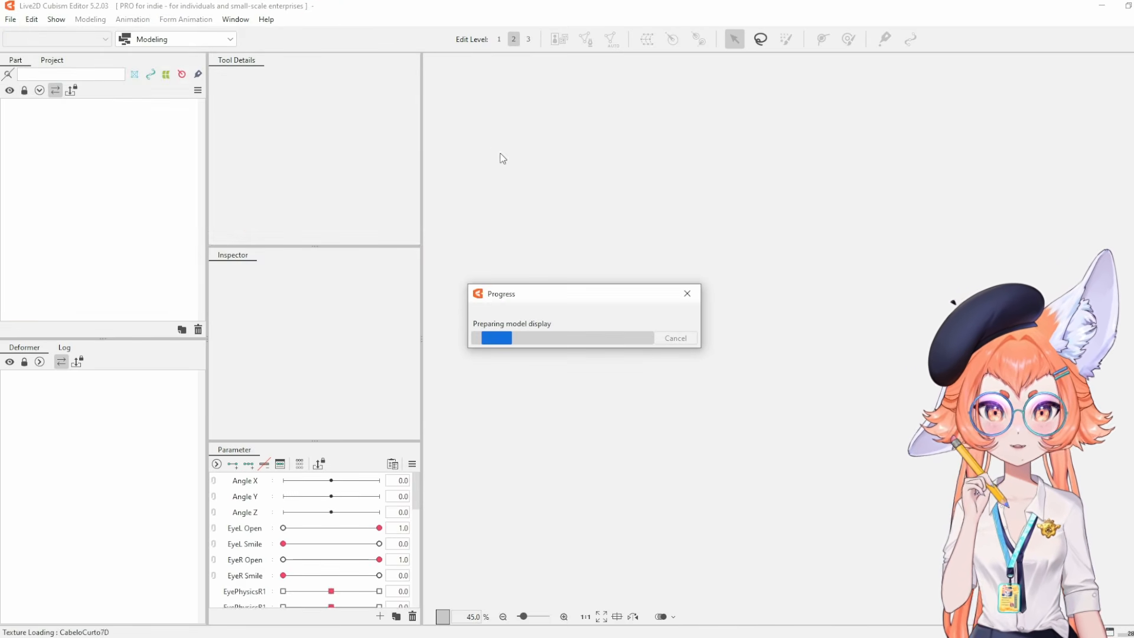
# Examine the layers that make up the mouth: the lips, teeth, tongue, mouth background and closed-mouth effect.
pyautogui.scroll(8, 738, 435)
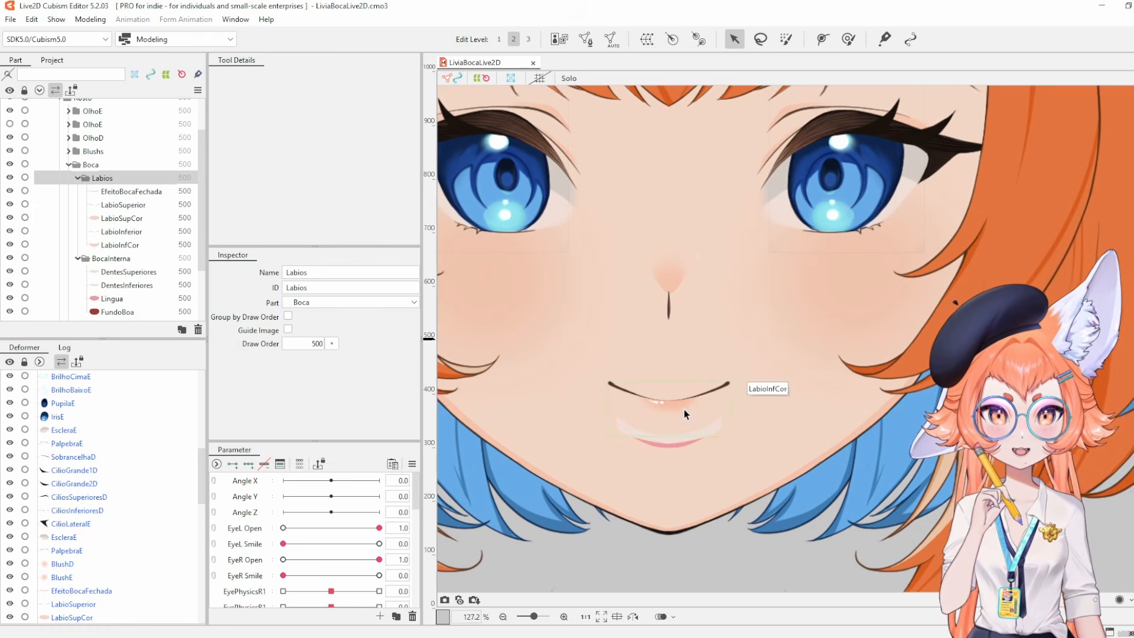
pyautogui.moveTo(706, 427); pyautogui.dragTo(732, 420)
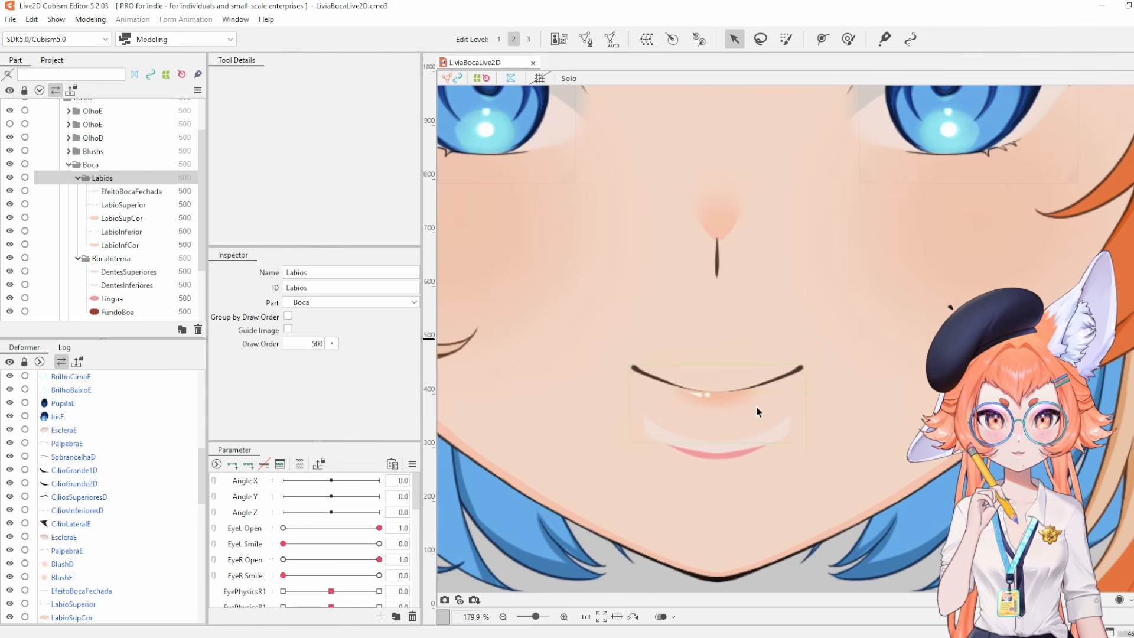
pyautogui.click(726, 457)
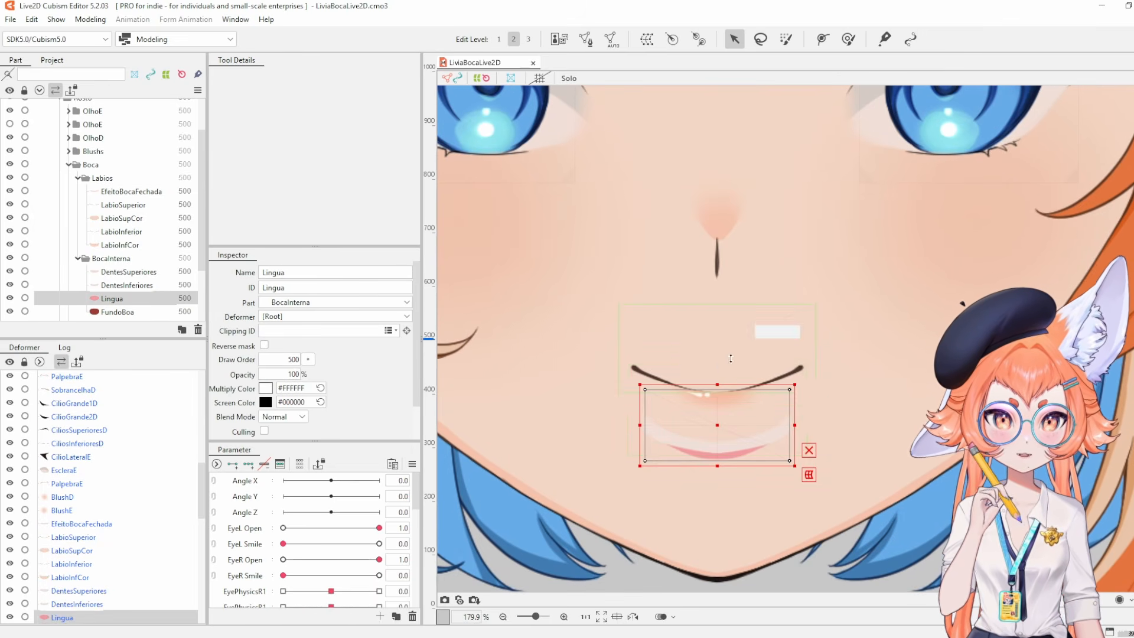
pyautogui.click(735, 373)
pyautogui.click(747, 440)
pyautogui.scroll(-4, 732, 416)
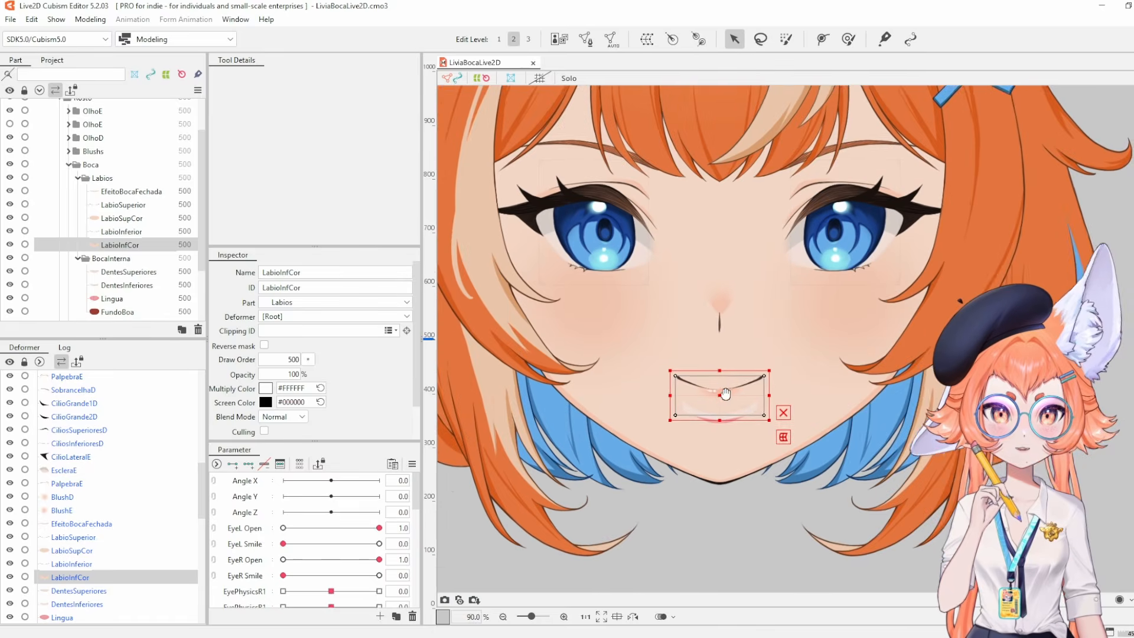
pyautogui.click(734, 416)
pyautogui.scroll(2, 734, 417)
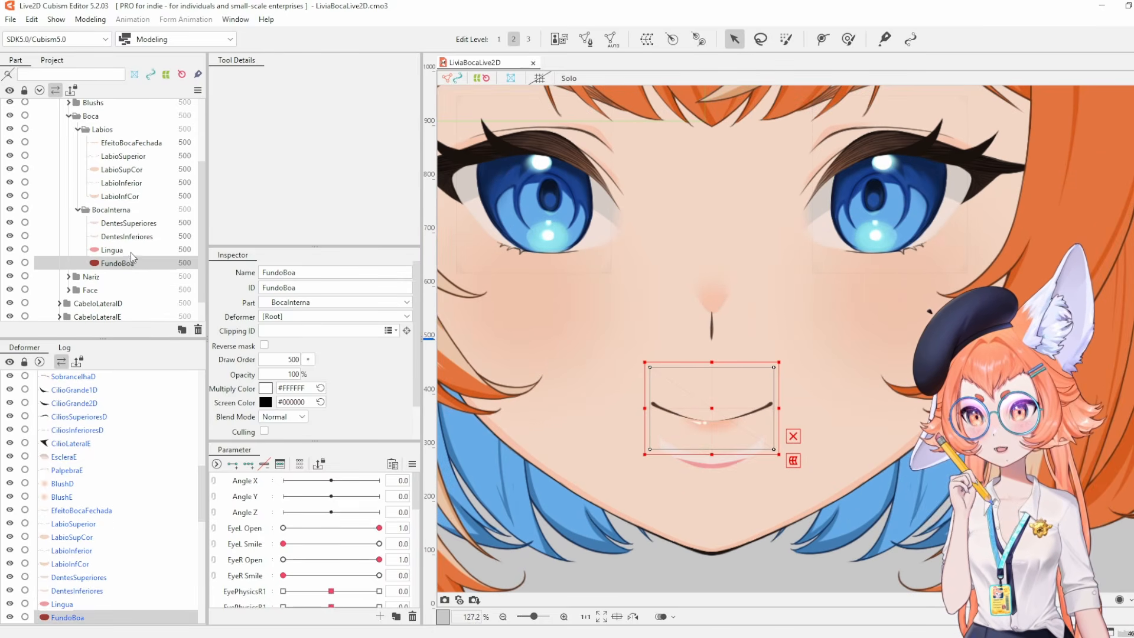
pyautogui.click(129, 236)
pyautogui.click(127, 224)
pyautogui.scroll(1, 154, 204)
pyautogui.click(110, 189)
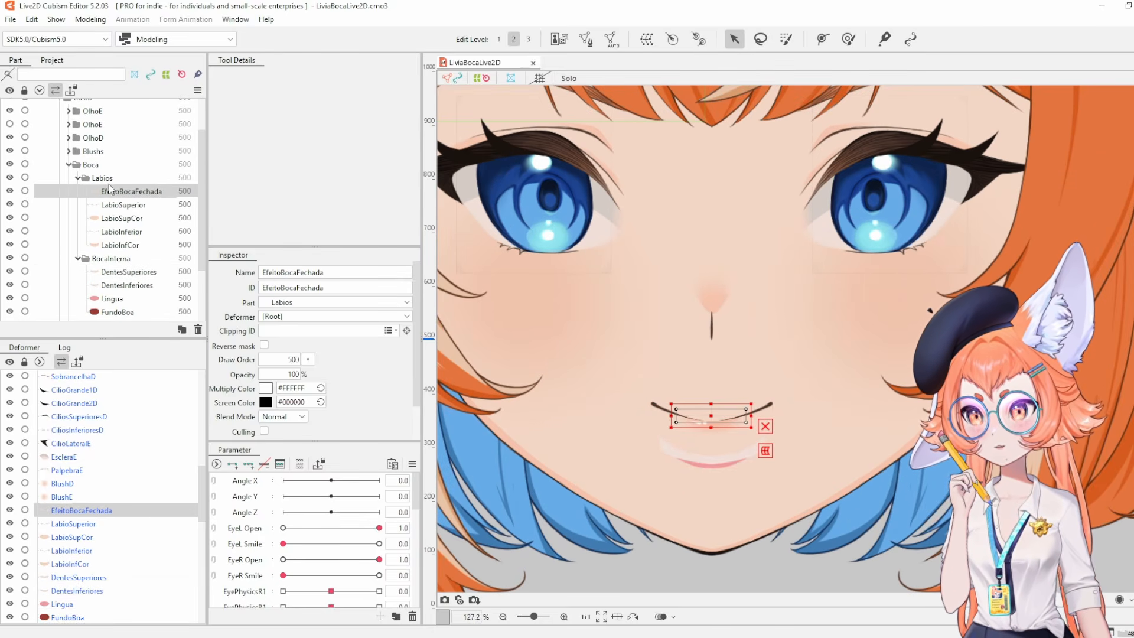
# Hide the Labios folder and select the dark red mouth background on the canvas.
pyautogui.click(111, 178)
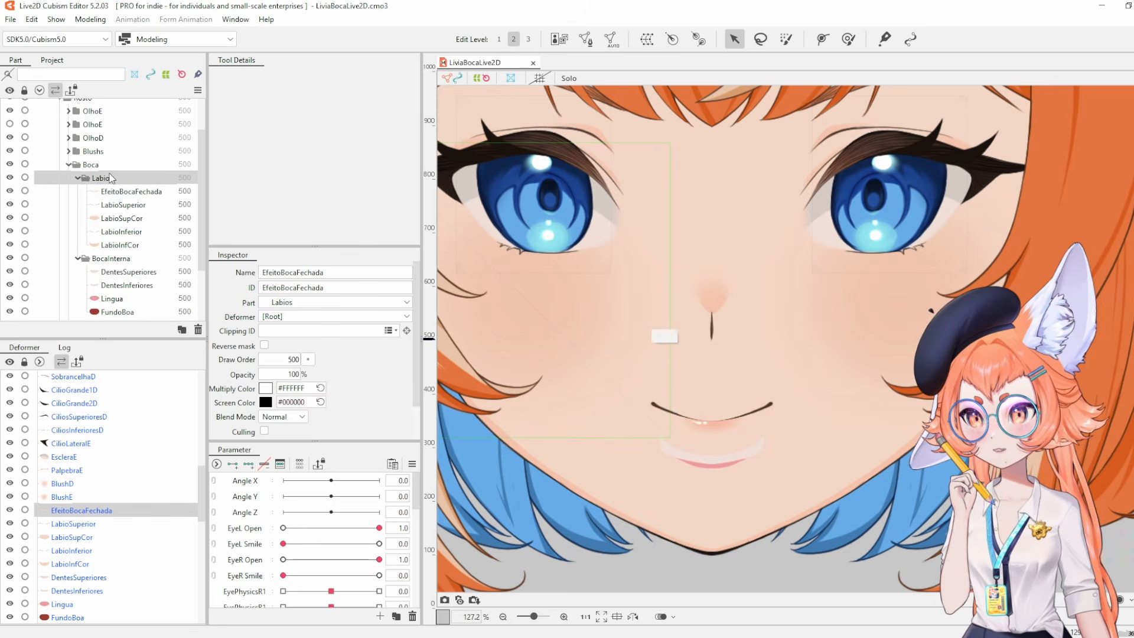
pyautogui.click(10, 178)
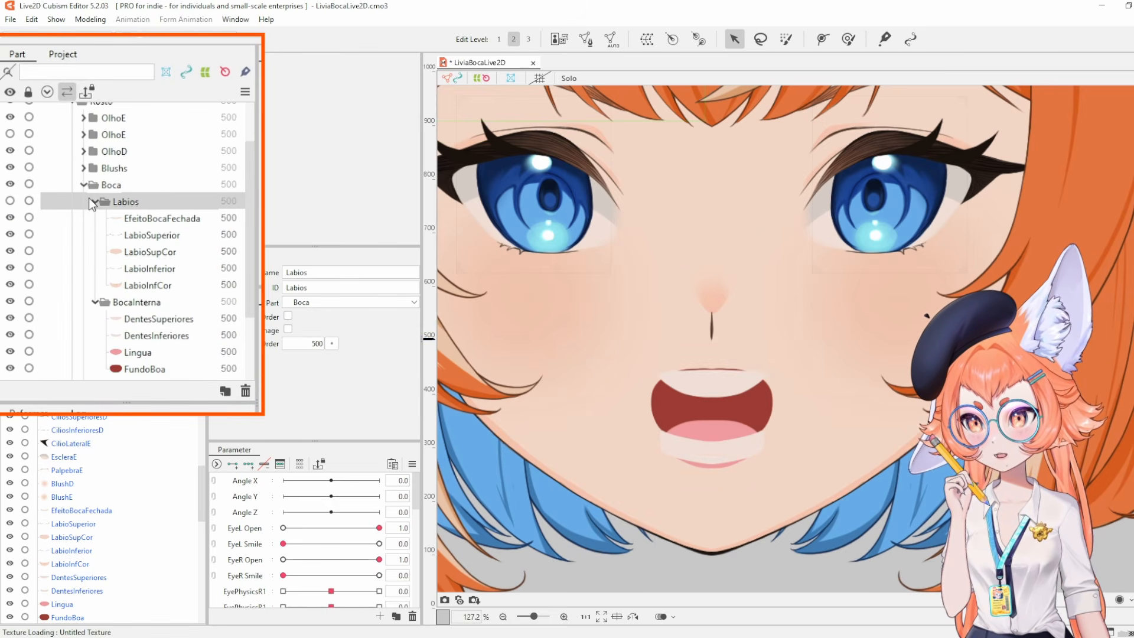
pyautogui.click(759, 417)
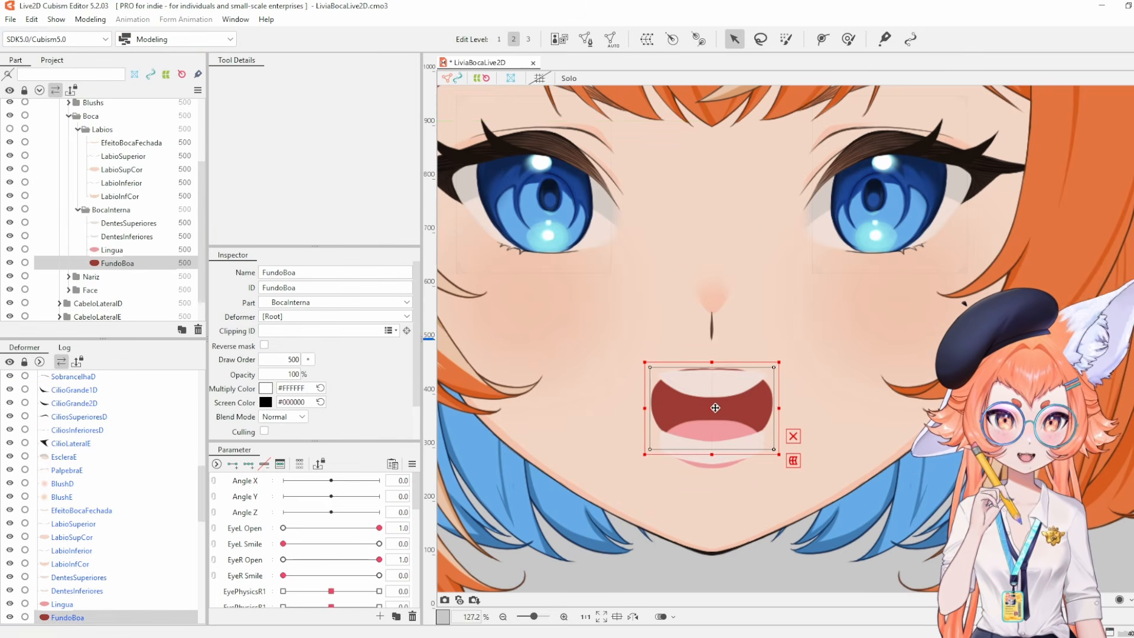
pyautogui.moveTo(757, 413); pyautogui.dragTo(702, 408)
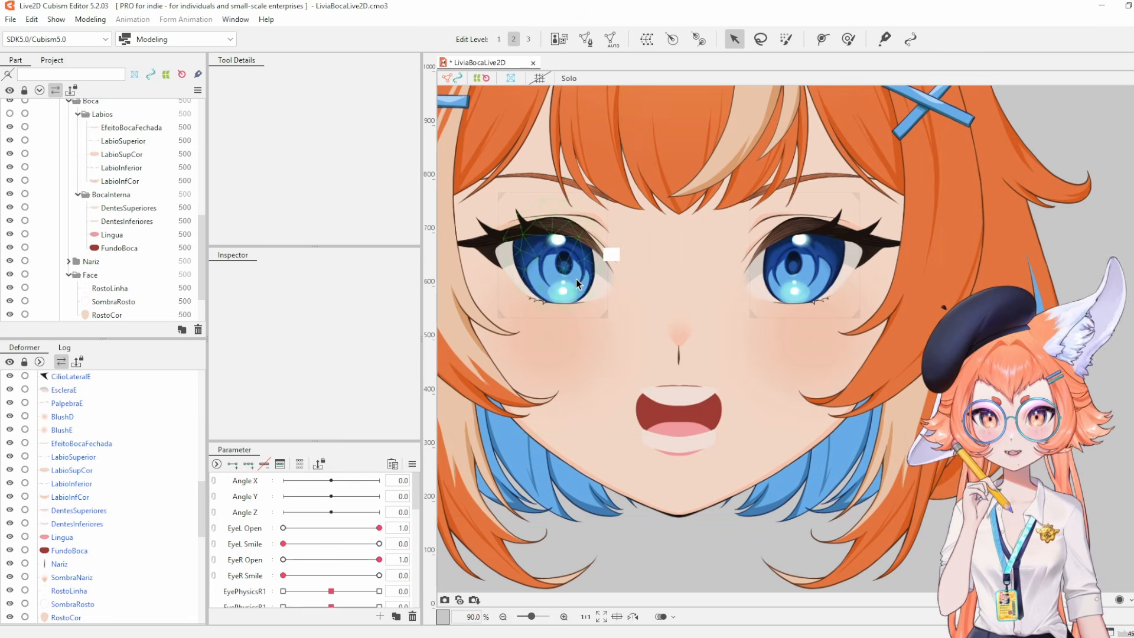
# Select the FundoBoca mouth background and copy its ID.
pyautogui.click(596, 278)
pyautogui.moveTo(552, 260)
pyautogui.mouseDown()
pyautogui.moveTo(586, 295)
pyautogui.moveTo(566, 213)
pyautogui.moveTo(556, 284)
pyautogui.moveTo(567, 241)
pyautogui.moveTo(565, 306)
pyautogui.moveTo(560, 252)
pyautogui.moveTo(539, 232)
pyautogui.moveTo(541, 282)
pyautogui.moveTo(585, 273)
pyautogui.moveTo(535, 269)
pyautogui.moveTo(569, 256)
pyautogui.moveTo(585, 293)
pyautogui.moveTo(561, 270)
pyautogui.mouseUp()
pyautogui.click(656, 421)
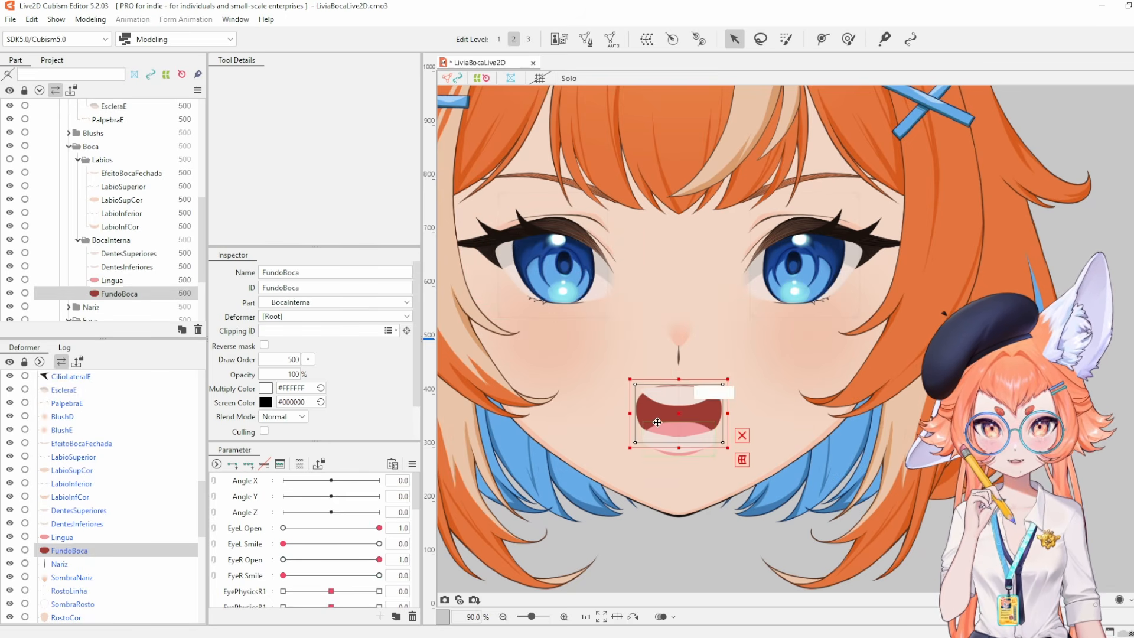
pyautogui.scroll(3, 657, 422)
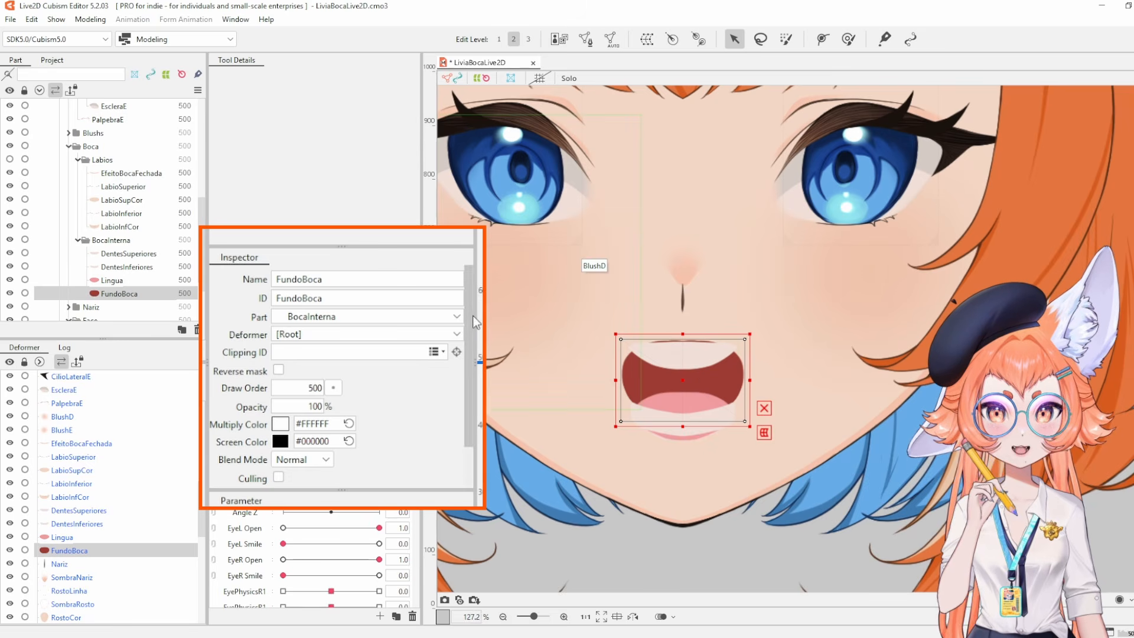
pyautogui.doubleClick(354, 287)
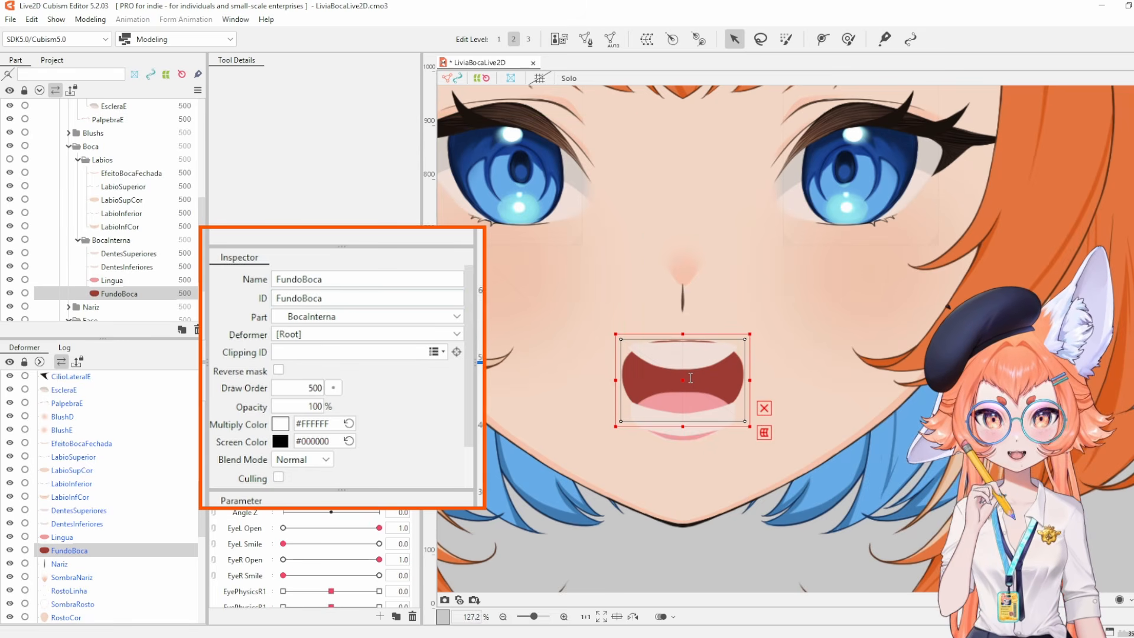
pyautogui.moveTo(689, 378)
pyautogui.mouseDown()
pyautogui.moveTo(687, 400)
pyautogui.moveTo(697, 368)
pyautogui.moveTo(686, 378)
pyautogui.mouseUp()
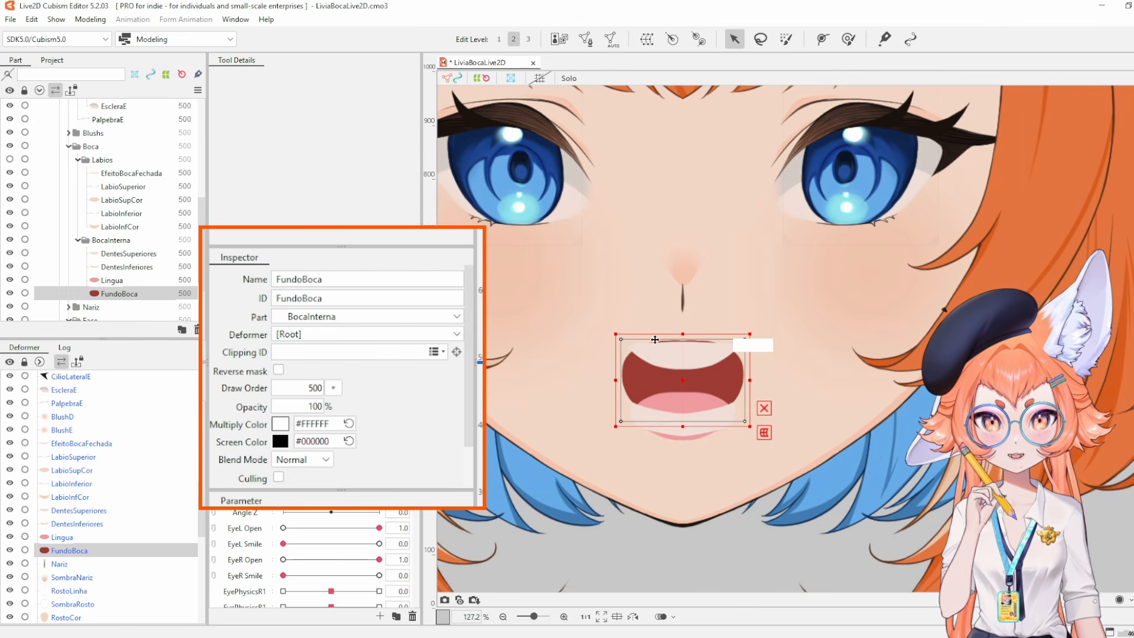
pyautogui.click(339, 295)
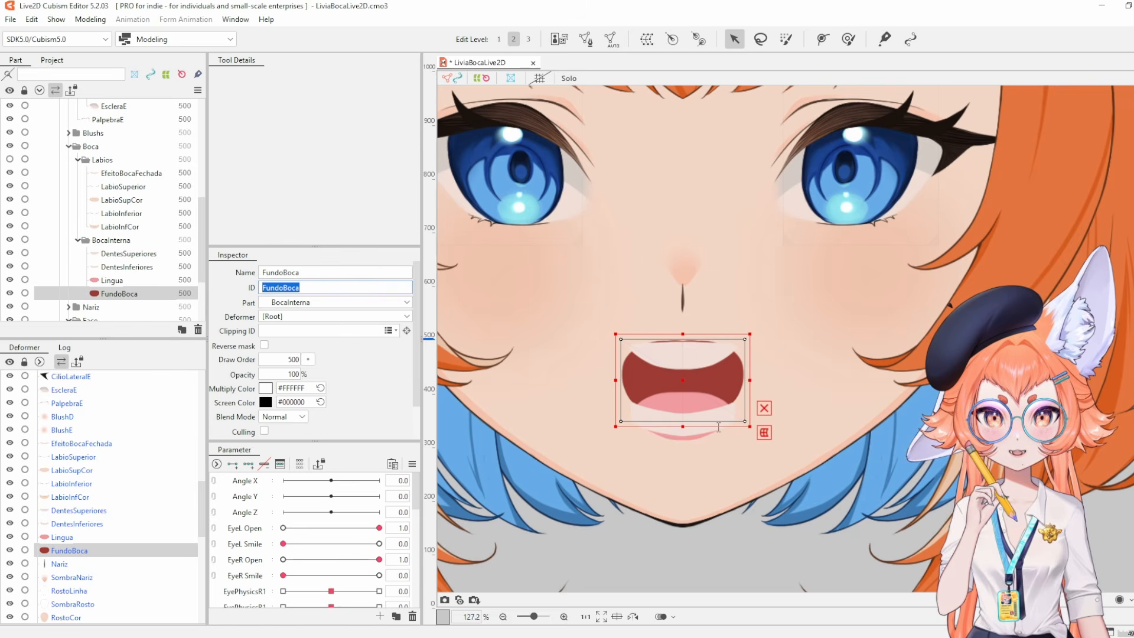
# Select Lingua through DentesSuperiores together as one continuous range in the BocaInterna folder.
pyautogui.click(140, 268)
pyautogui.click(134, 277)
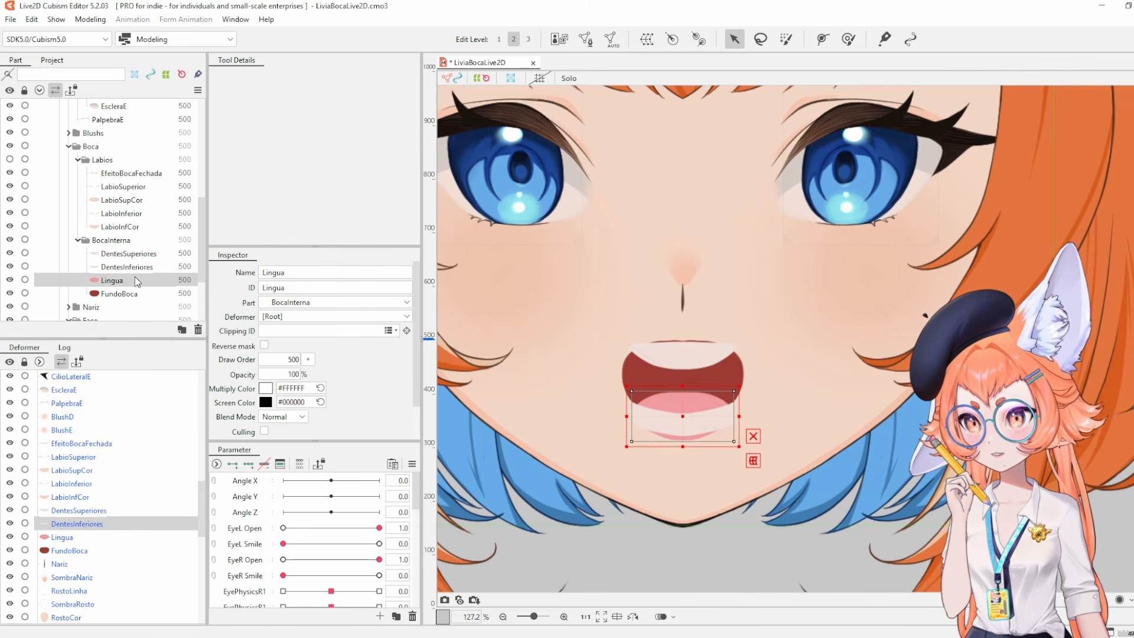
pyautogui.keyDown('shift'); pyautogui.click(133, 254); pyautogui.keyUp('shift')
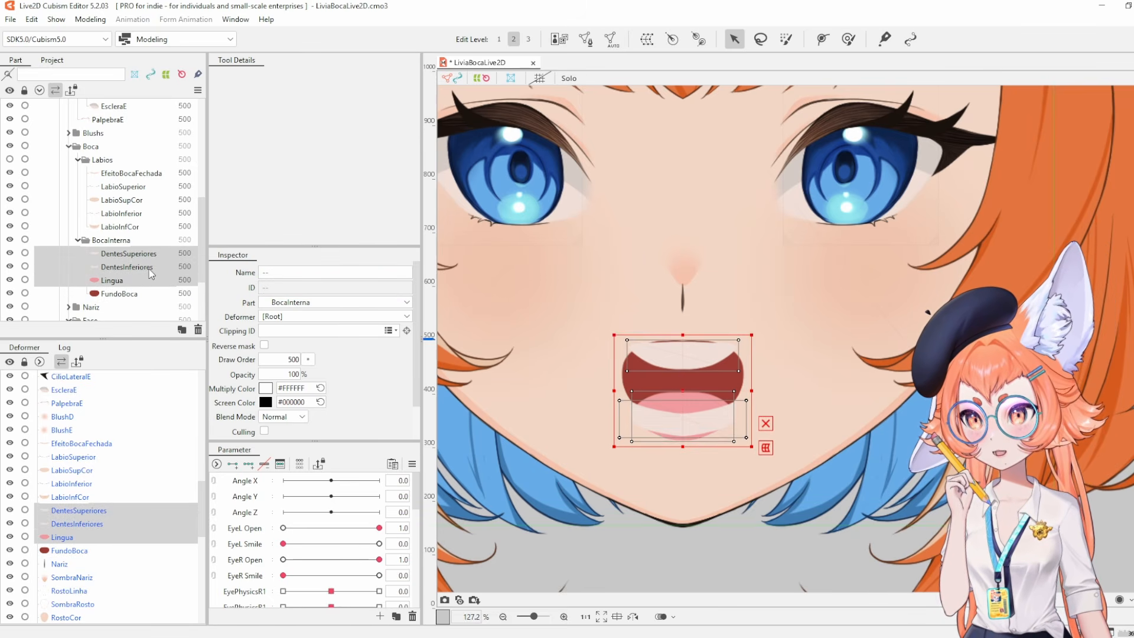
pyautogui.click(137, 273)
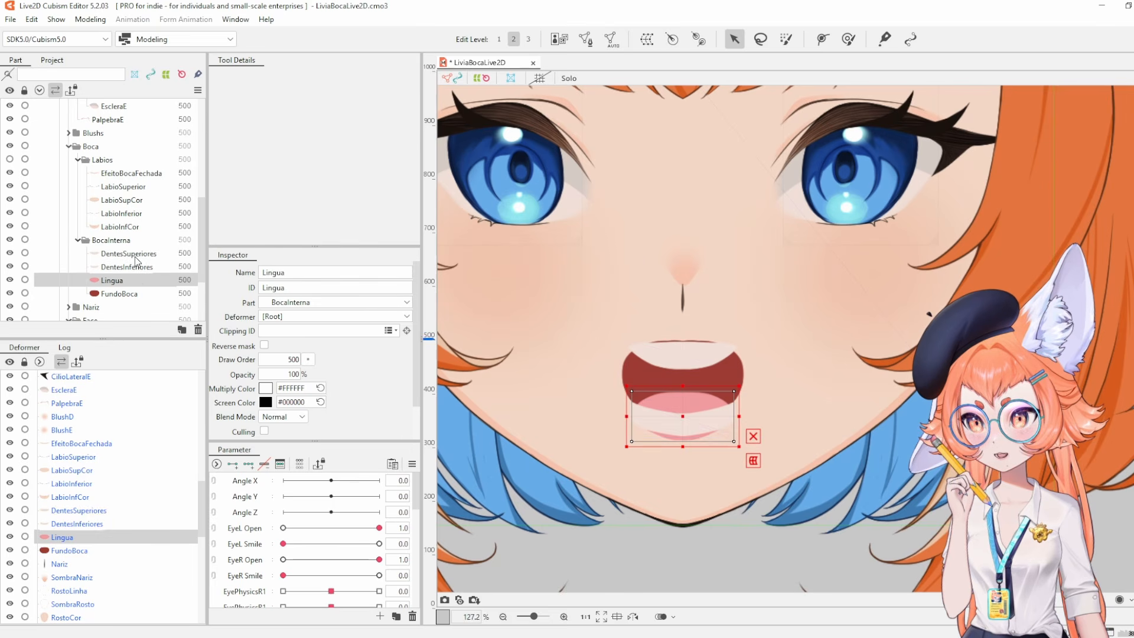
pyautogui.keyDown('shift'); pyautogui.click(135, 257); pyautogui.keyUp('shift')
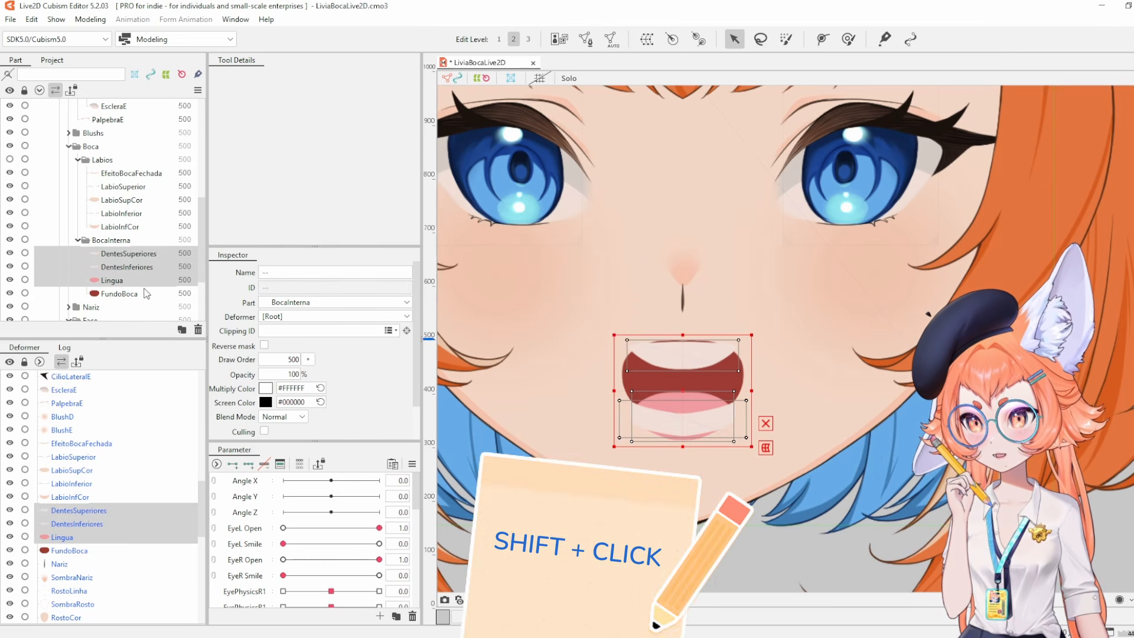
pyautogui.click(133, 277)
pyautogui.keyDown('shift'); pyautogui.click(126, 256); pyautogui.keyUp('shift')
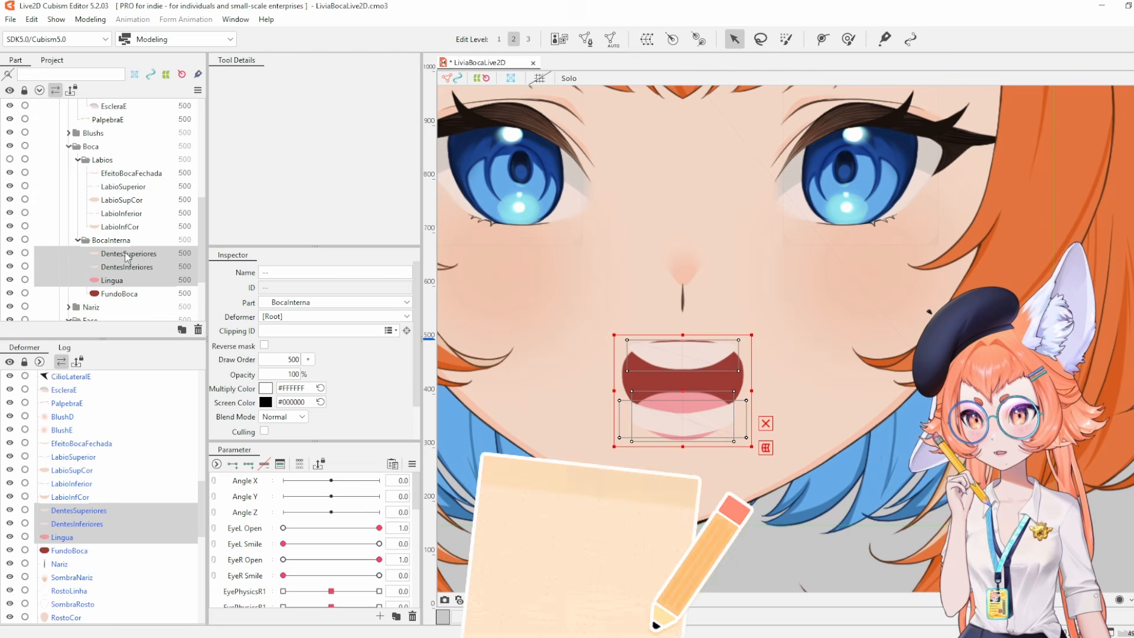
# Practise adding Lingua, DentesInferiores and DentesSuperiores to the selection one at a time.
pyautogui.click(157, 281)
pyautogui.keyDown('ctrl'); pyautogui.click(140, 266); pyautogui.keyUp('ctrl')
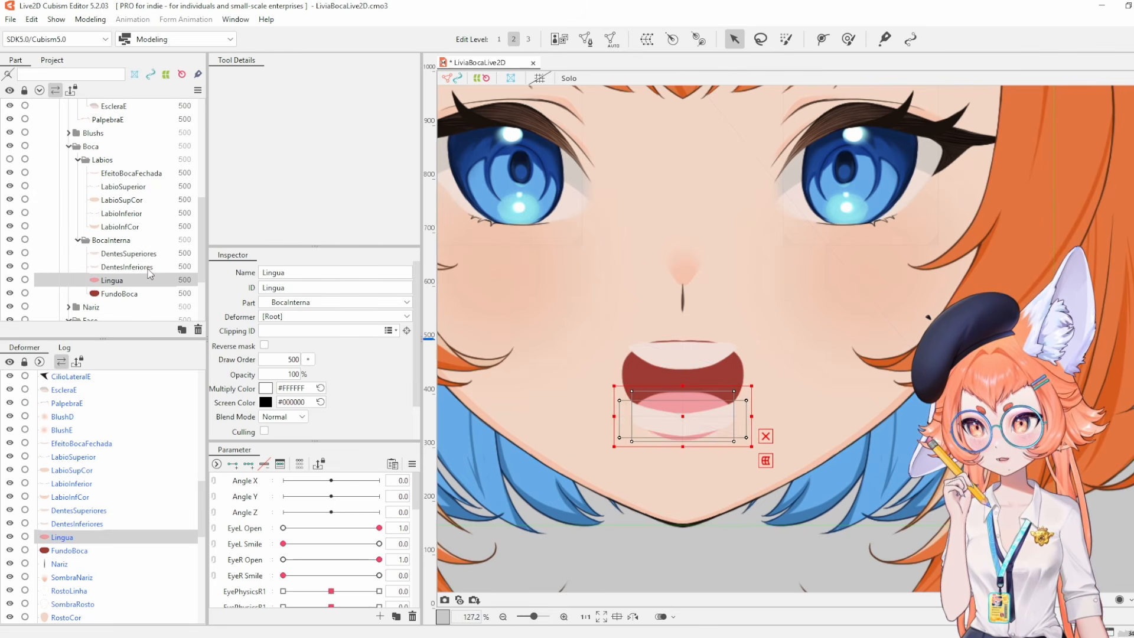
pyautogui.keyDown('ctrl'); pyautogui.click(145, 254); pyautogui.keyUp('ctrl')
pyautogui.keyDown('ctrl'); pyautogui.click(145, 267); pyautogui.keyUp('ctrl')
pyautogui.keyDown('ctrl'); pyautogui.click(144, 282); pyautogui.keyUp('ctrl')
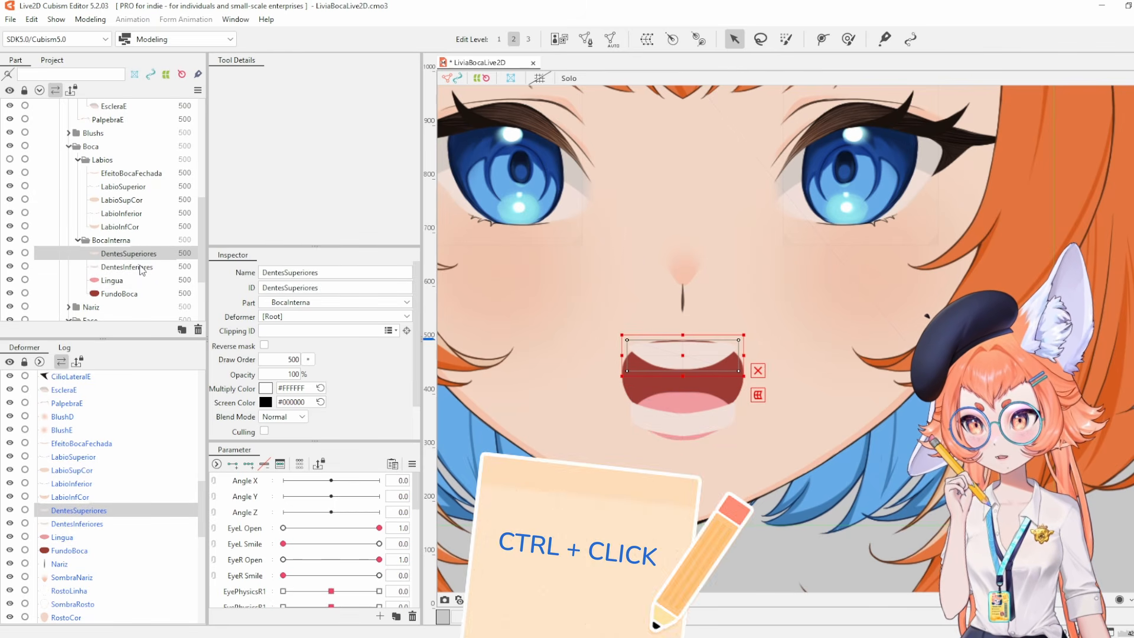
pyautogui.keyDown('ctrl'); pyautogui.click(140, 278); pyautogui.keyUp('ctrl')
# Set the Clipping ID of DentesSuperiores, DentesInferiores and Lingua to FundoBoca.
pyautogui.click(140, 255)
pyautogui.keyDown('shift'); pyautogui.click(142, 280); pyautogui.keyUp('shift')
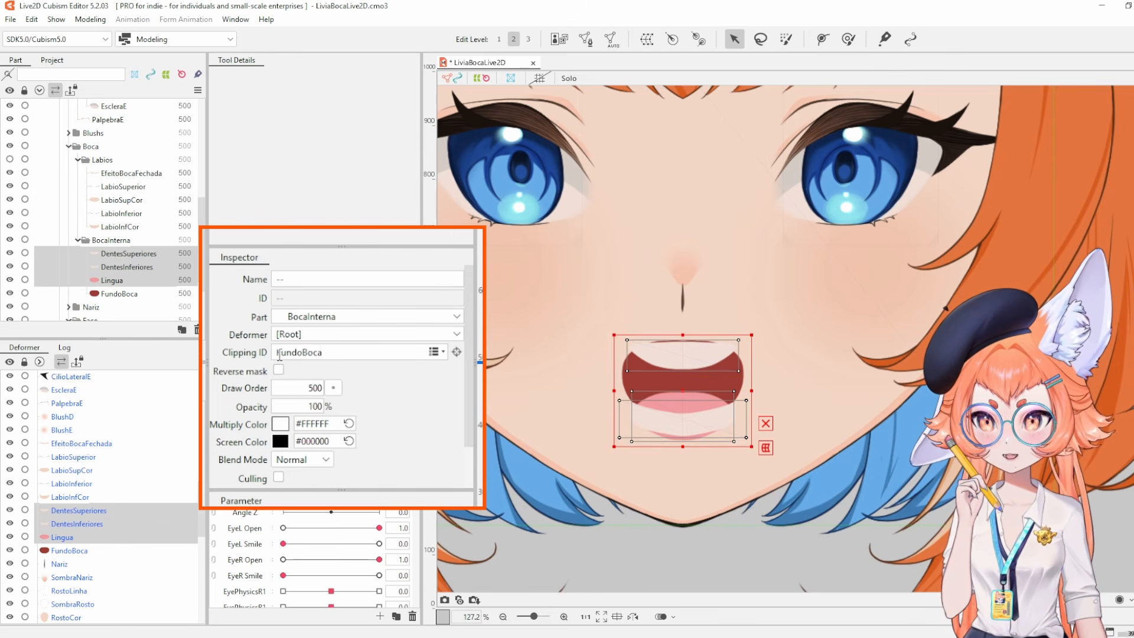
pyautogui.click(119, 294)
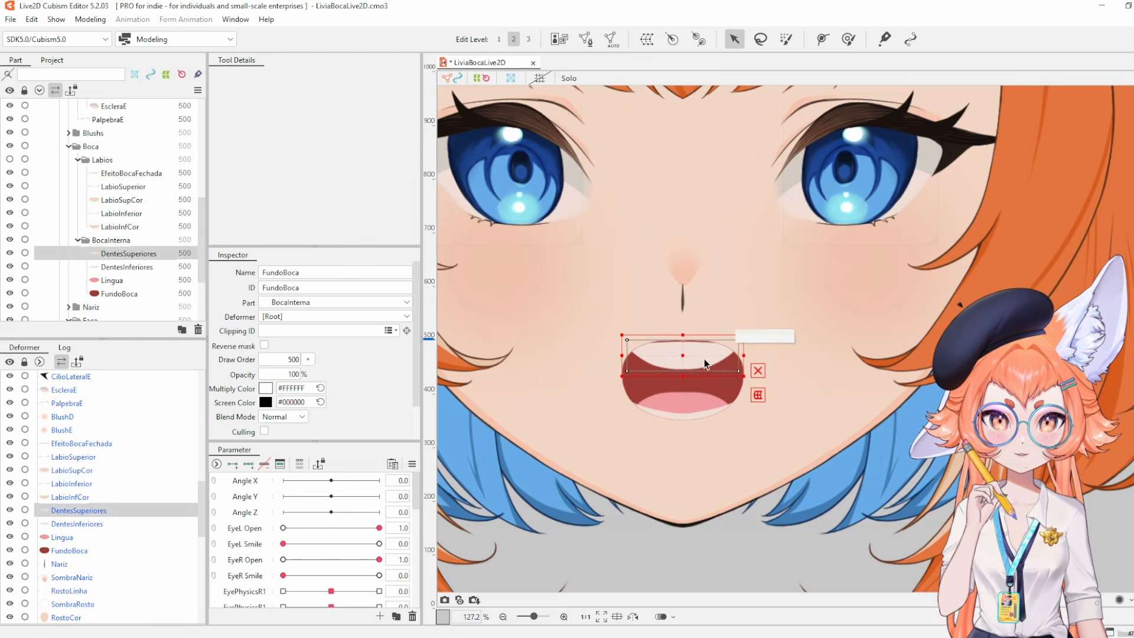
# Make the Labios folder visible again and view the closed mouth on the face.
pyautogui.click(103, 163)
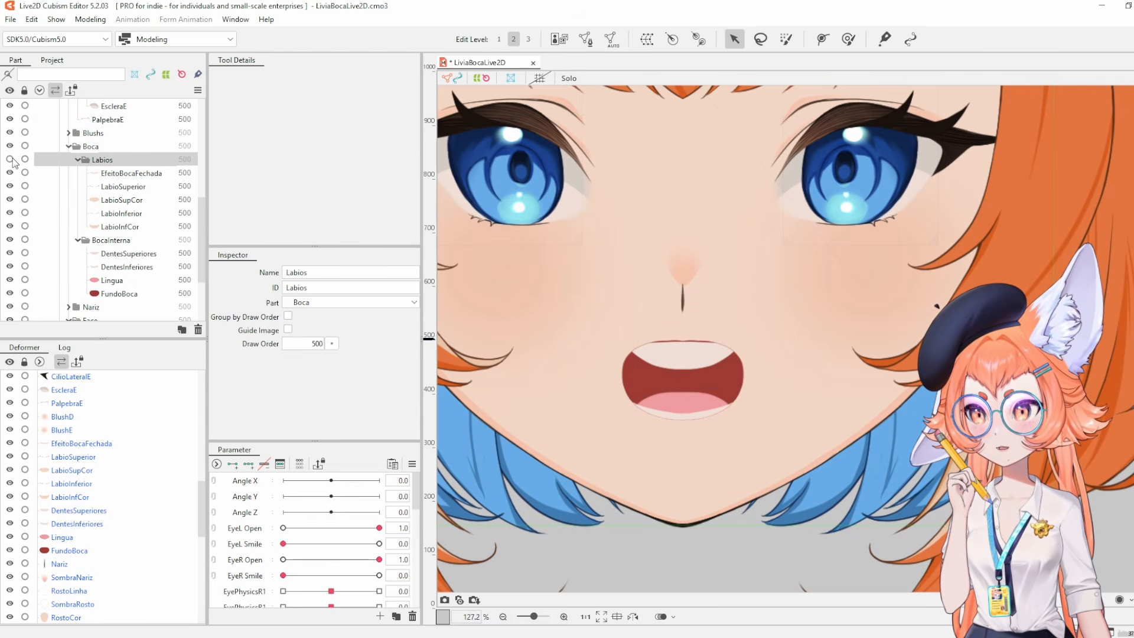
pyautogui.click(10, 159)
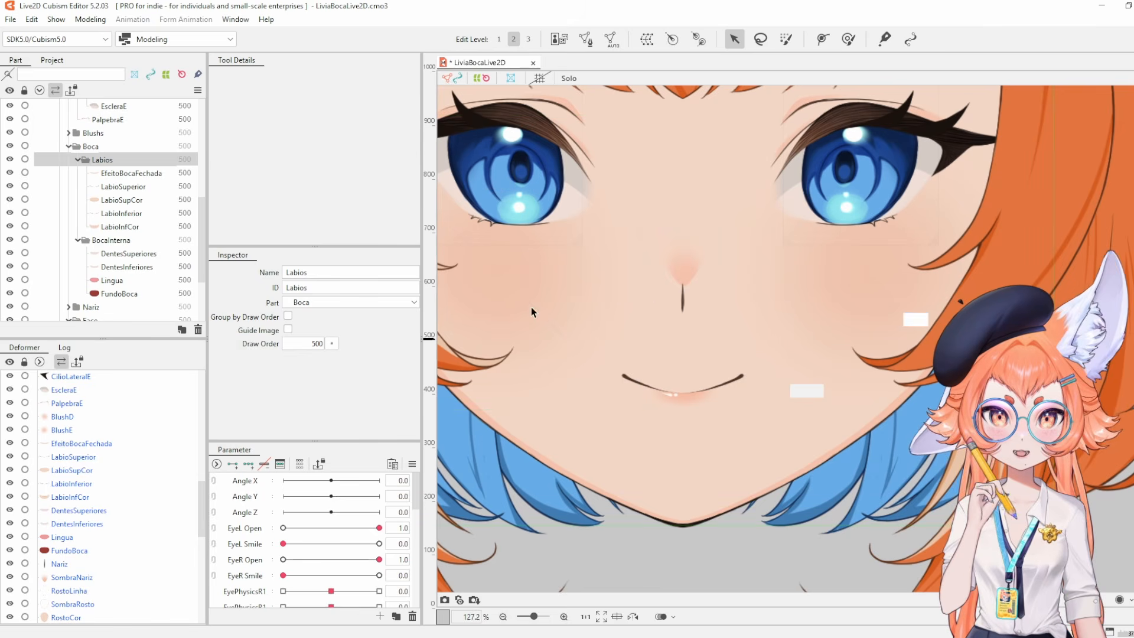
pyautogui.scroll(-3, 684, 373)
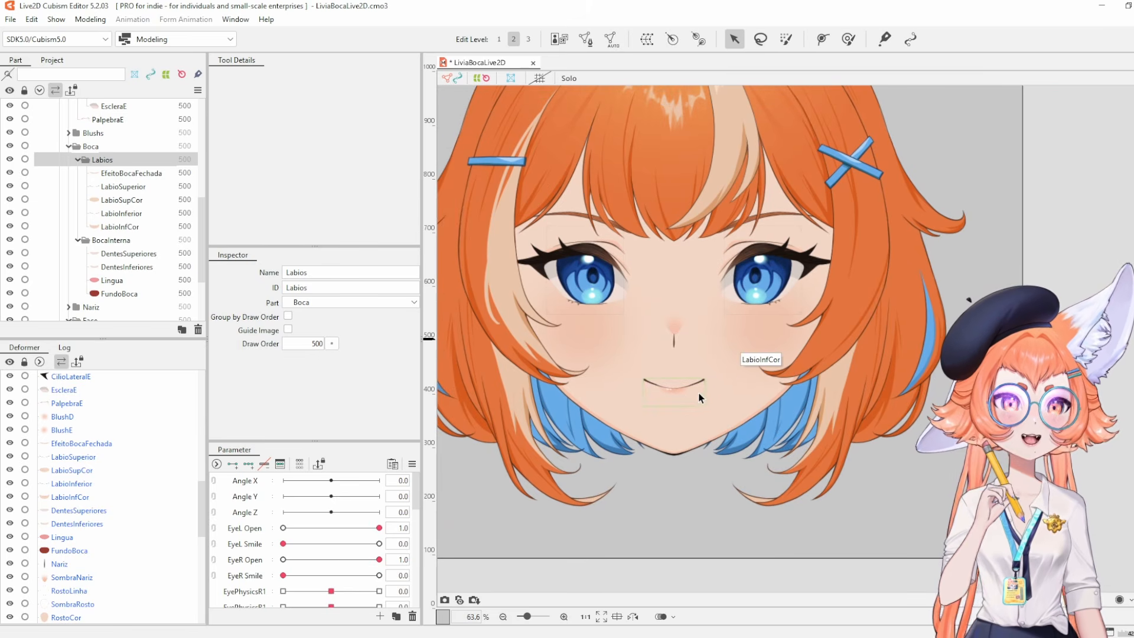
pyautogui.scroll(3, 689, 401)
pyautogui.scroll(-3, 688, 401)
pyautogui.scroll(3, 695, 380)
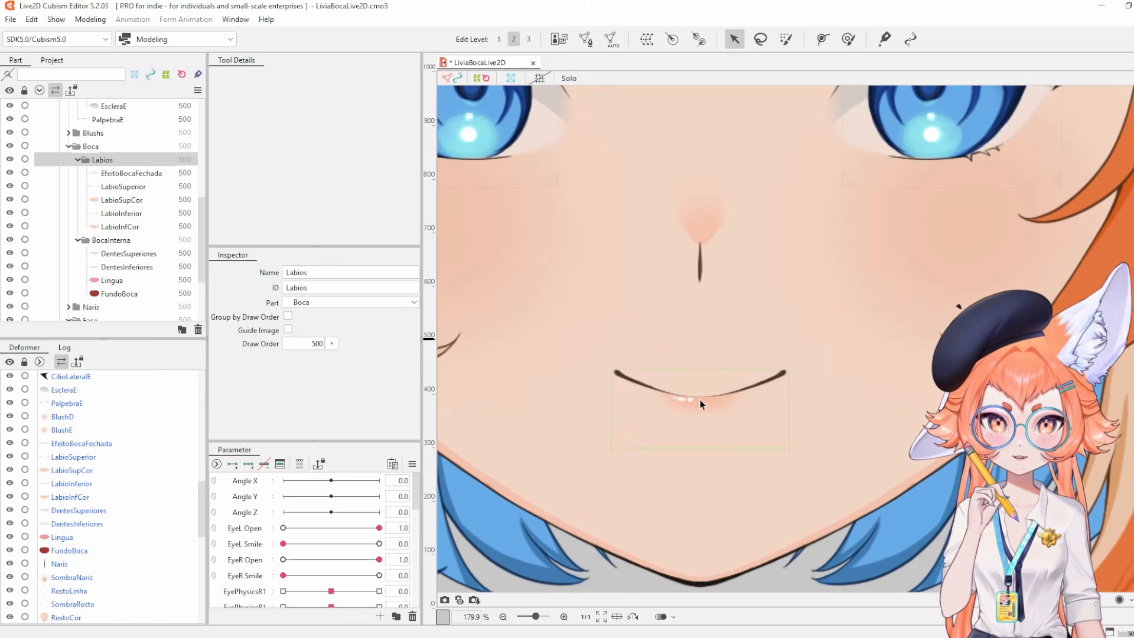
pyautogui.scroll(-3, 701, 399)
pyautogui.scroll(3, 701, 398)
# Select the LabioSuperior layer and toggle its visibility off and back on to identify it.
pyautogui.click(701, 399)
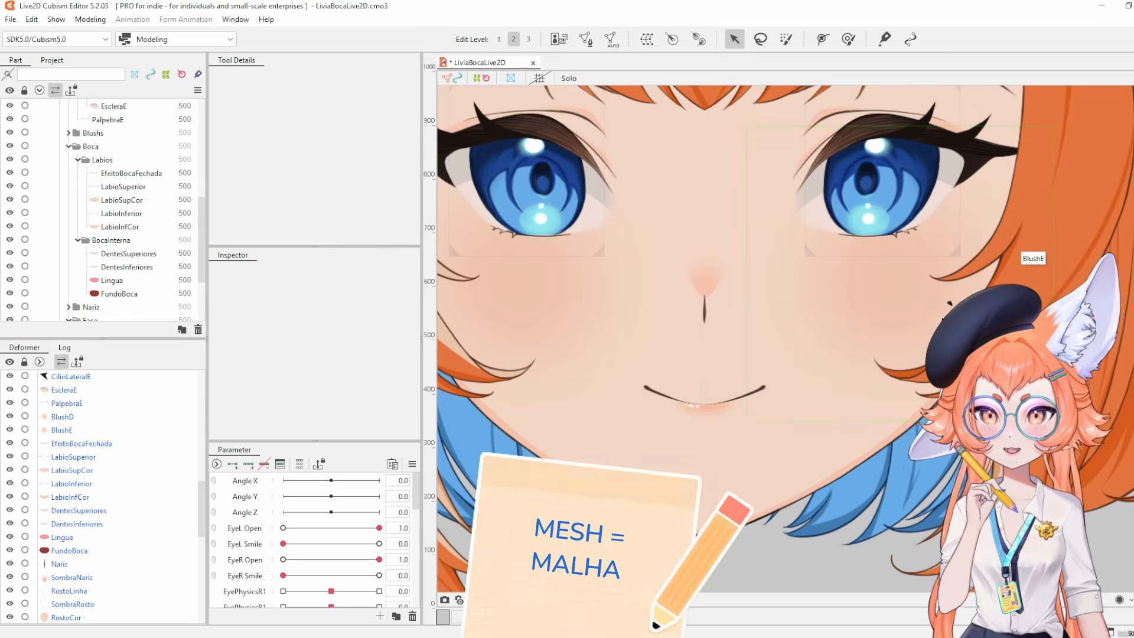
pyautogui.click(720, 379)
pyautogui.click(118, 185)
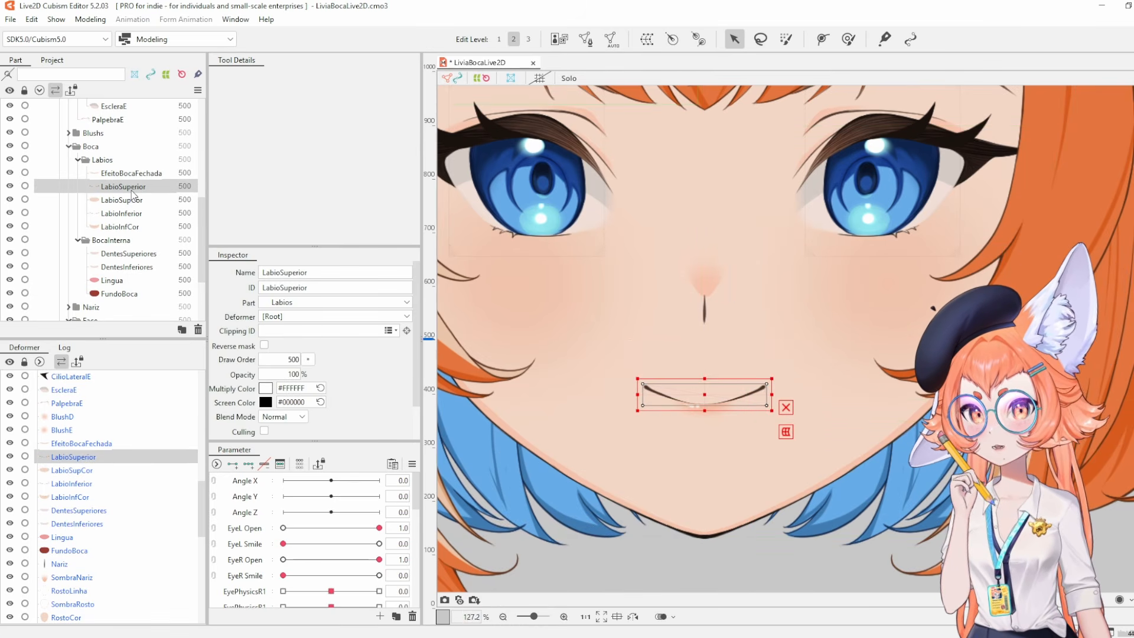
pyautogui.click(9, 186)
pyautogui.click(9, 186)
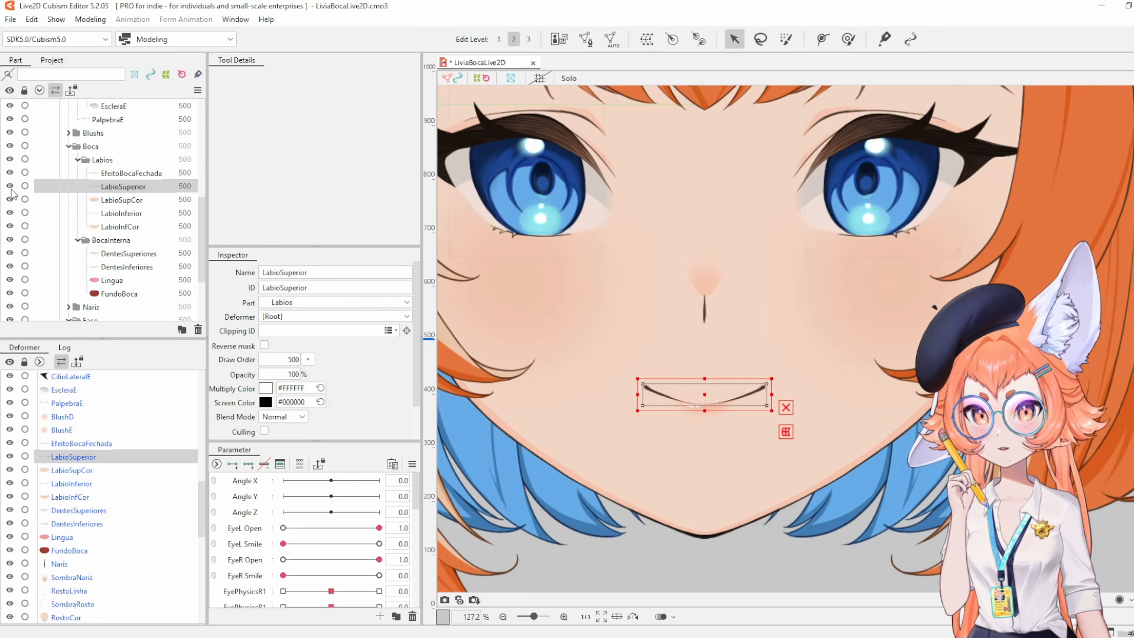
pyautogui.click(9, 186)
pyautogui.click(9, 186)
# Try moving the LabioSuperior line down below the chin and undo the move.
pyautogui.moveTo(710, 399); pyautogui.dragTo(715, 586)
pyautogui.hotkey('ctrl', 'z')
pyautogui.scroll(2, 711, 381)
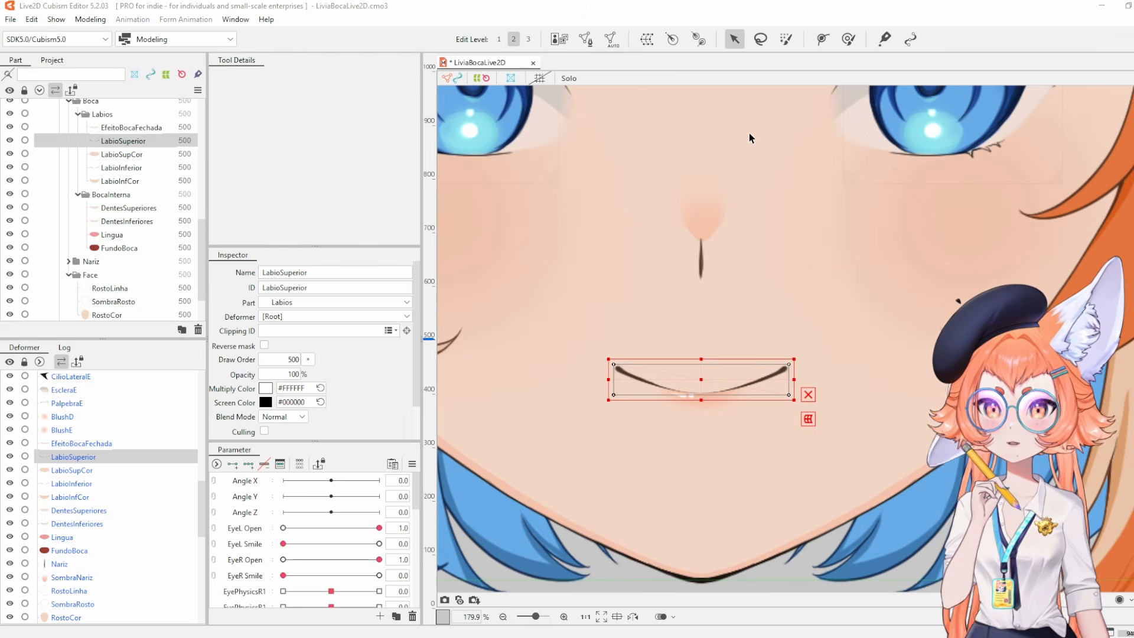
# Generate an automatic mesh for LabioSuperior using the Standard preset.
pyautogui.click(611, 40)
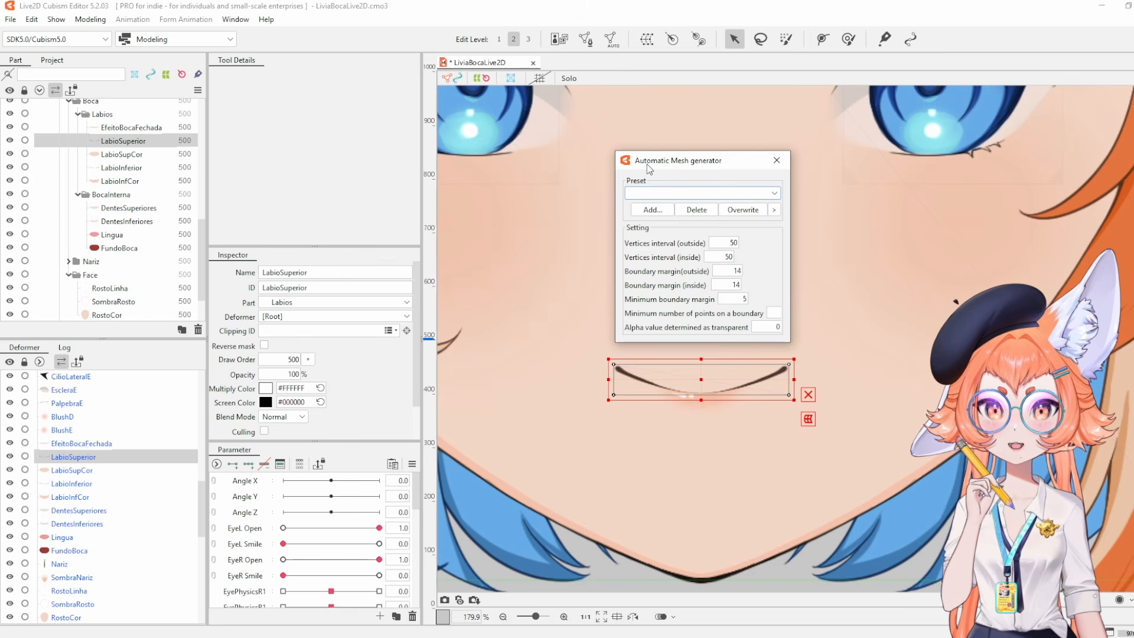
pyautogui.click(703, 183)
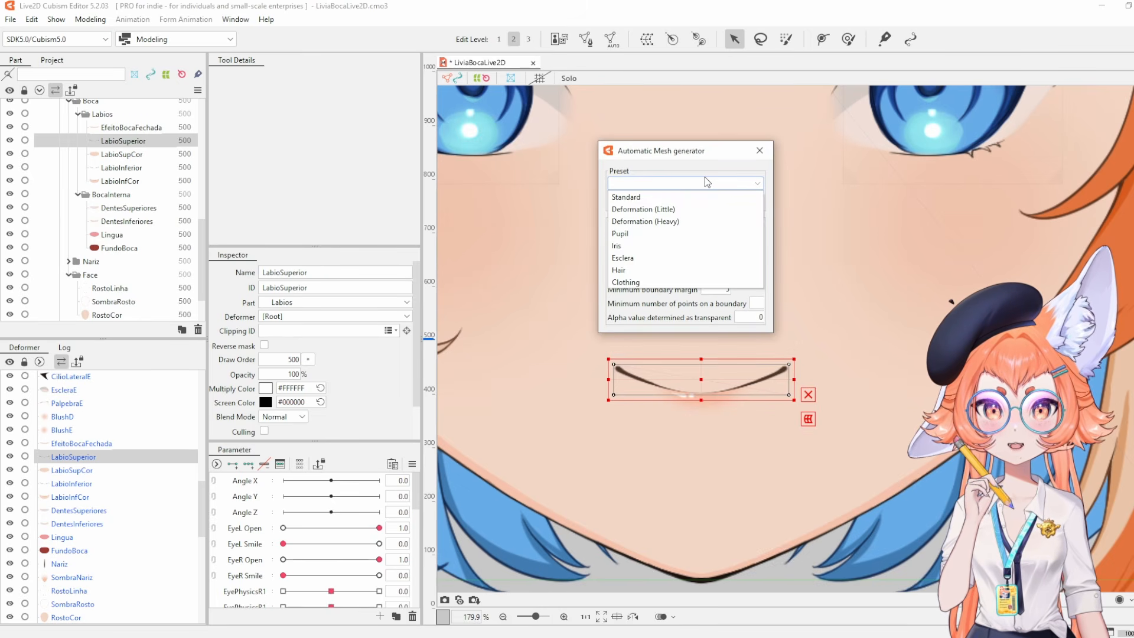
pyautogui.click(703, 193)
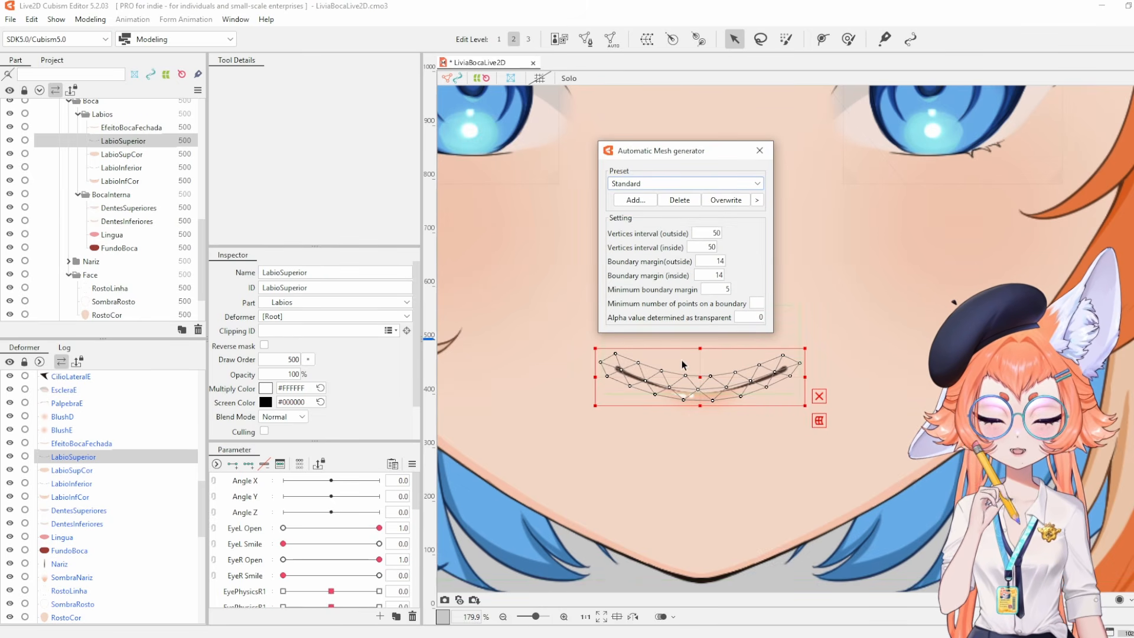
pyautogui.click(767, 152)
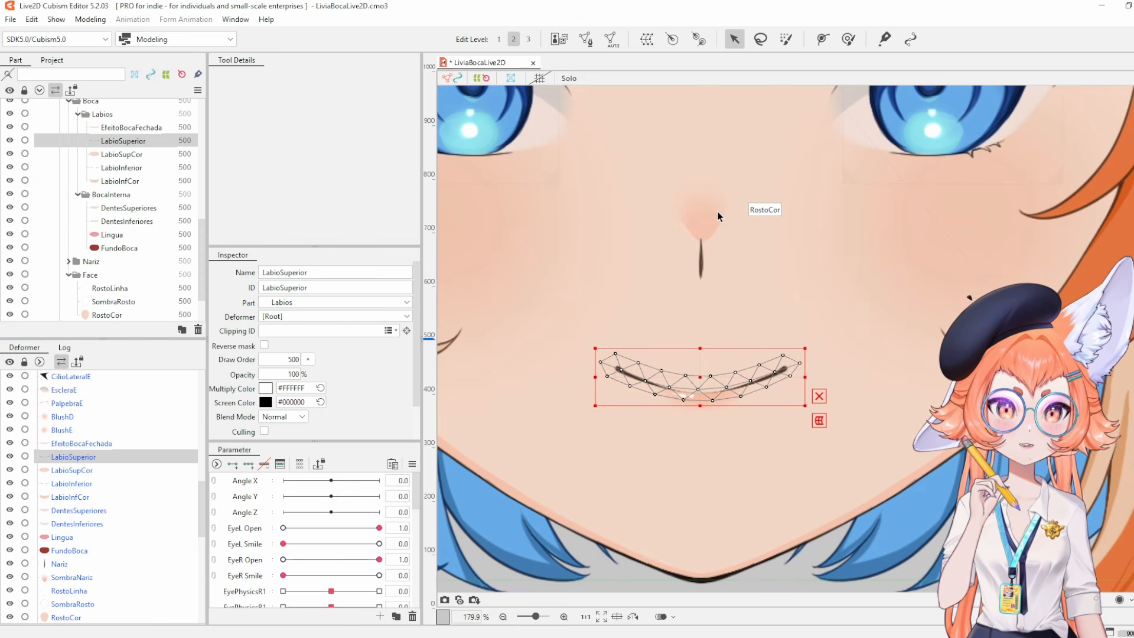
# Select the LabioSuperior layer and open its mesh for manual editing.
pyautogui.scroll(-2, 733, 233)
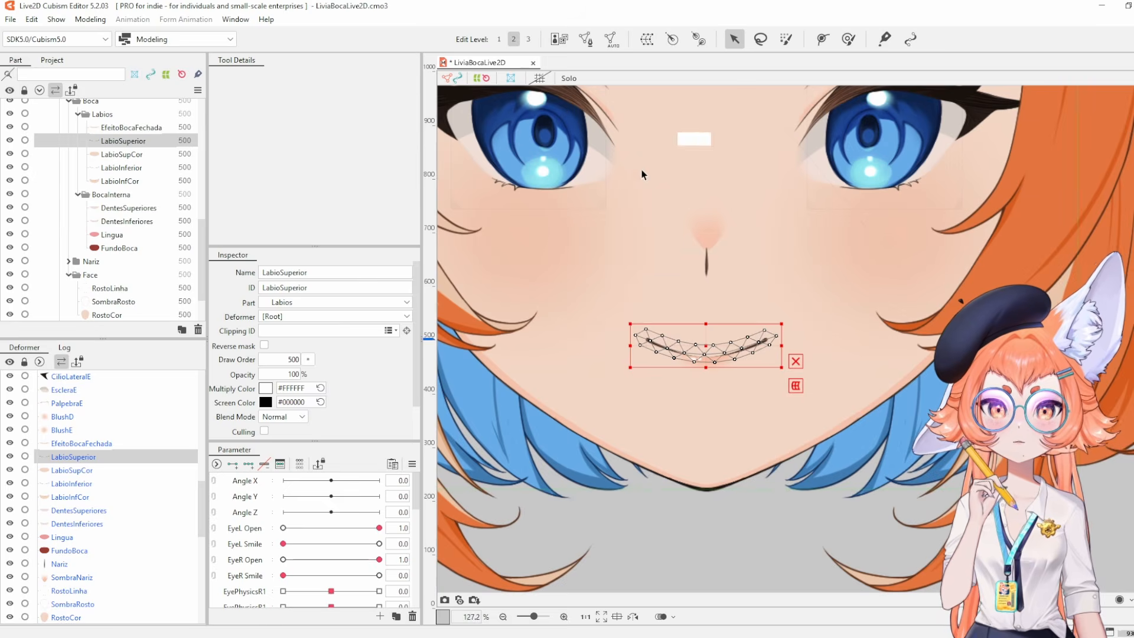
pyautogui.scroll(2, 756, 378)
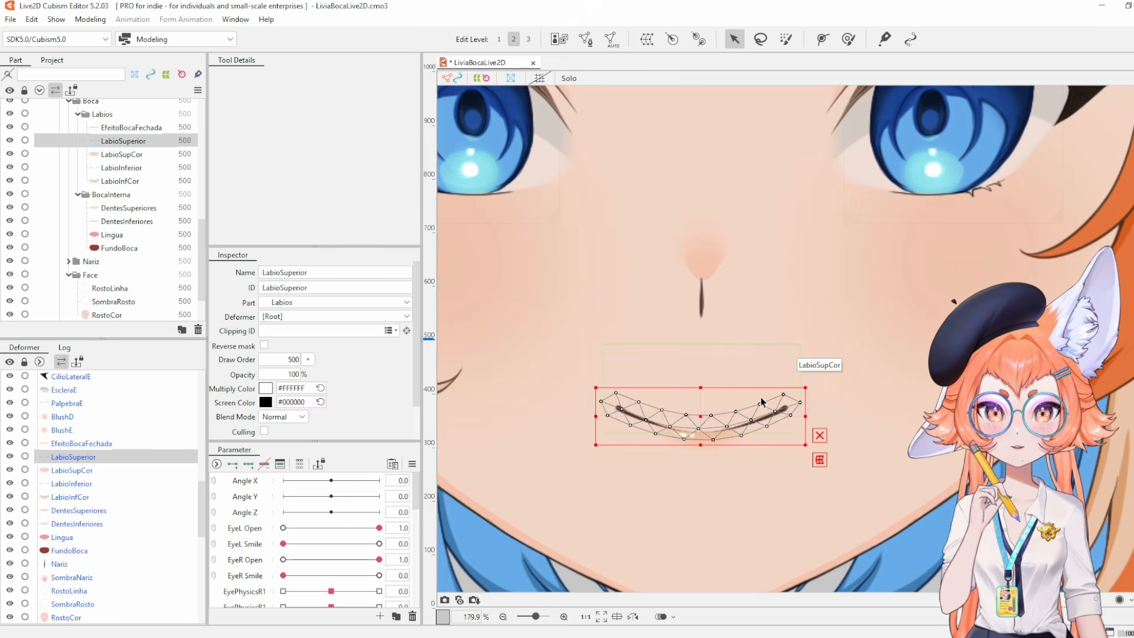
pyautogui.scroll(-4, 761, 402)
pyautogui.scroll(1, 762, 390)
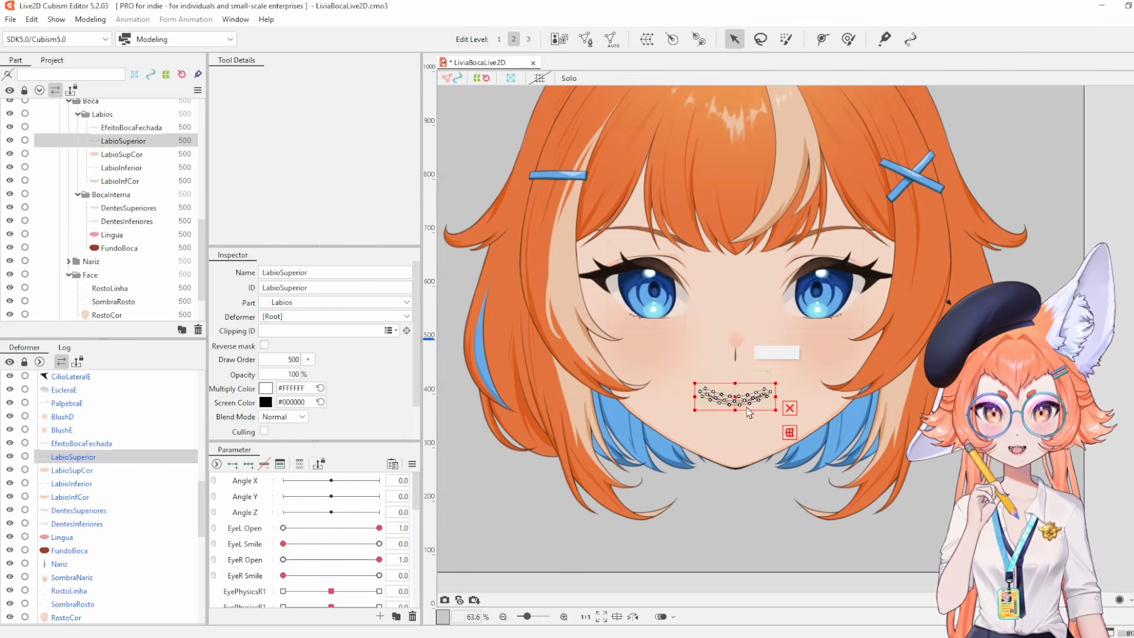
pyautogui.scroll(3, 748, 398)
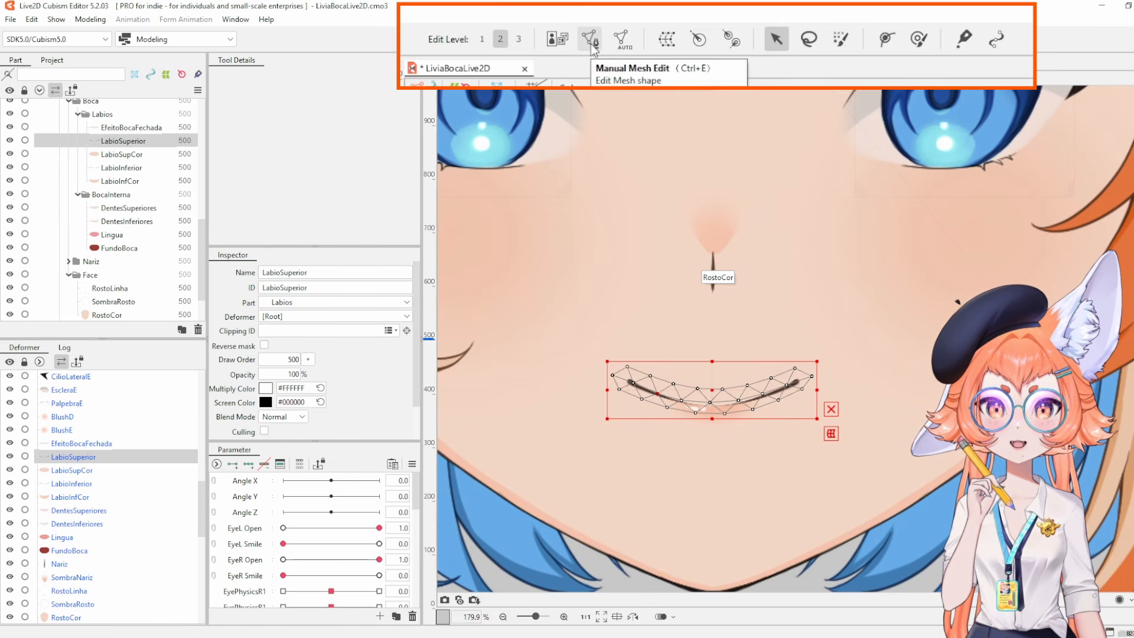
pyautogui.click(151, 155)
pyautogui.click(151, 142)
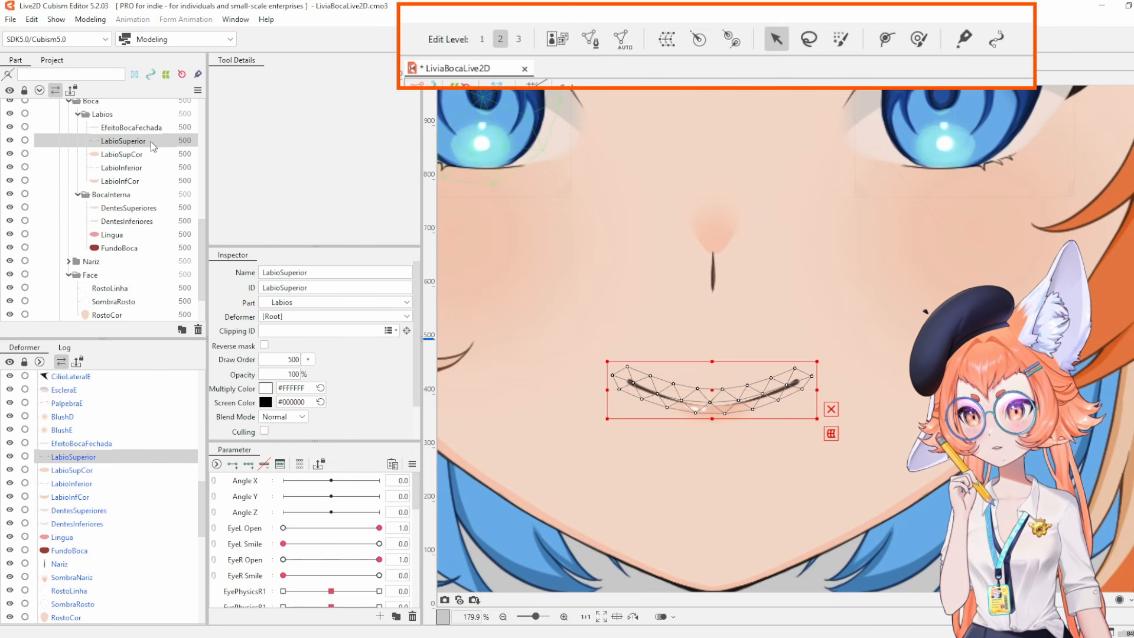
pyautogui.click(597, 40)
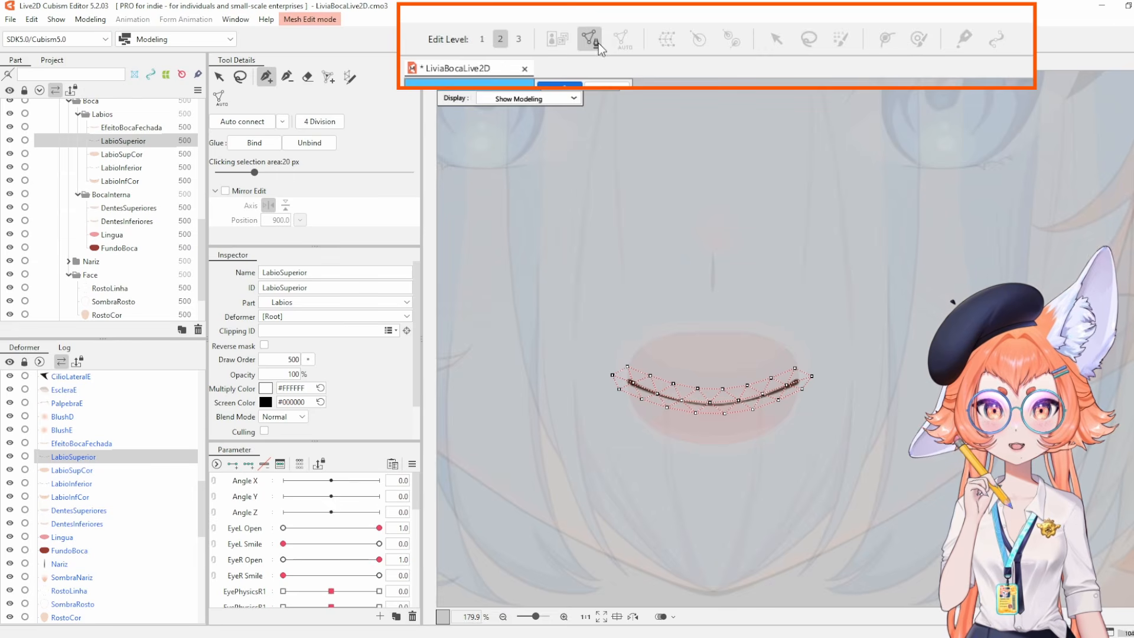
# Try rectangular selection on the mesh vertices of the upper lip line and clear the selection.
pyautogui.click(218, 76)
pyautogui.moveTo(601, 302); pyautogui.dragTo(697, 422)
pyautogui.moveTo(723, 339); pyautogui.dragTo(798, 435)
pyautogui.click(700, 307)
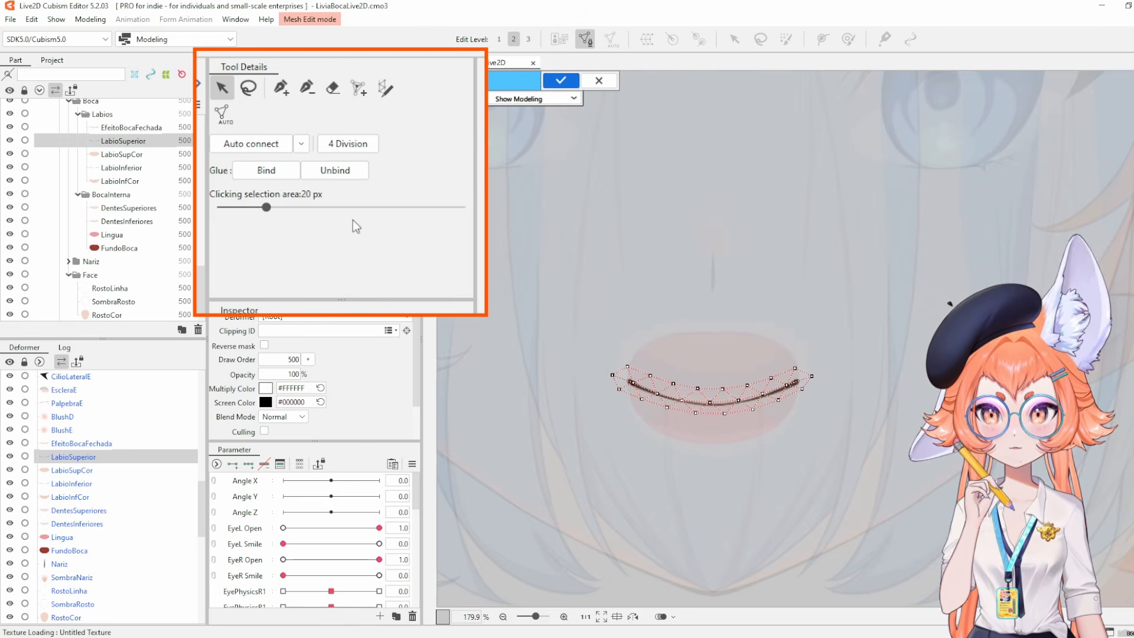
# Try lasso selection around the mesh vertices at one end of the lip line, including the opposite end separately.
pyautogui.click(249, 87)
pyautogui.moveTo(662, 347)
pyautogui.mouseDown()
pyautogui.moveTo(640, 410)
pyautogui.moveTo(665, 354)
pyautogui.mouseUp()
pyautogui.moveTo(666, 456)
pyautogui.mouseDown()
pyautogui.moveTo(726, 344)
pyautogui.moveTo(785, 322)
pyautogui.moveTo(771, 318)
pyautogui.mouseUp()
pyautogui.moveTo(661, 310)
pyautogui.mouseDown()
pyautogui.moveTo(624, 311)
pyautogui.moveTo(590, 418)
pyautogui.moveTo(657, 342)
pyautogui.mouseUp()
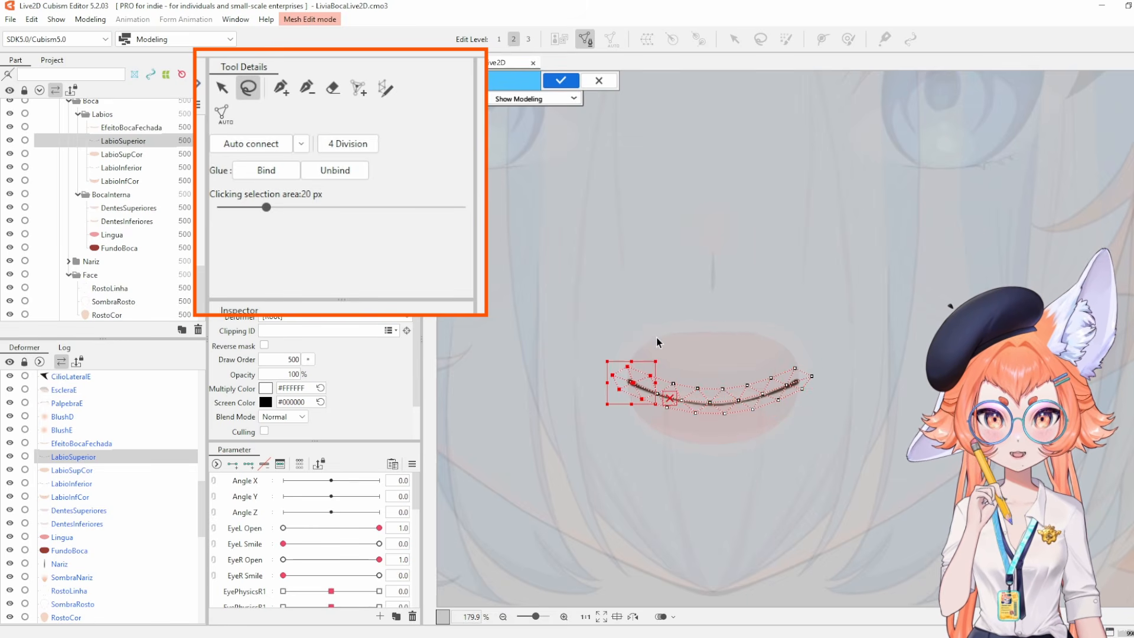
pyautogui.moveTo(701, 312)
pyautogui.mouseDown()
pyautogui.moveTo(754, 417)
pyautogui.moveTo(717, 342)
pyautogui.moveTo(849, 420)
pyautogui.moveTo(773, 322)
pyautogui.mouseUp()
# Try adding several connected mesh vertices above the mouth and undo all of them.
pyautogui.click(281, 88)
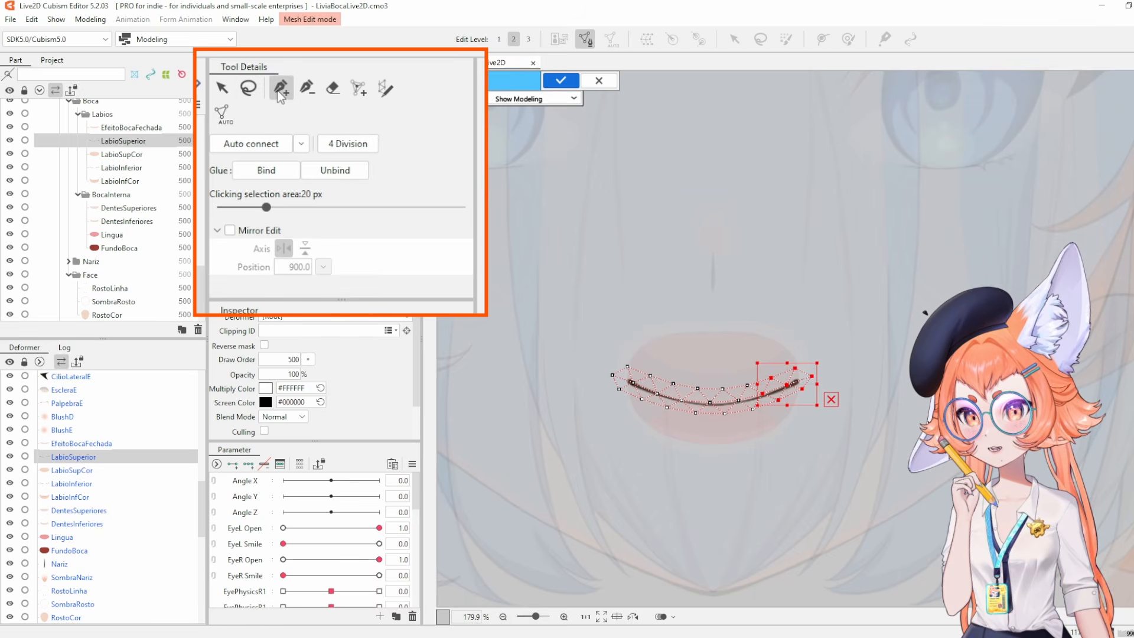
pyautogui.click(641, 282)
pyautogui.click(680, 264)
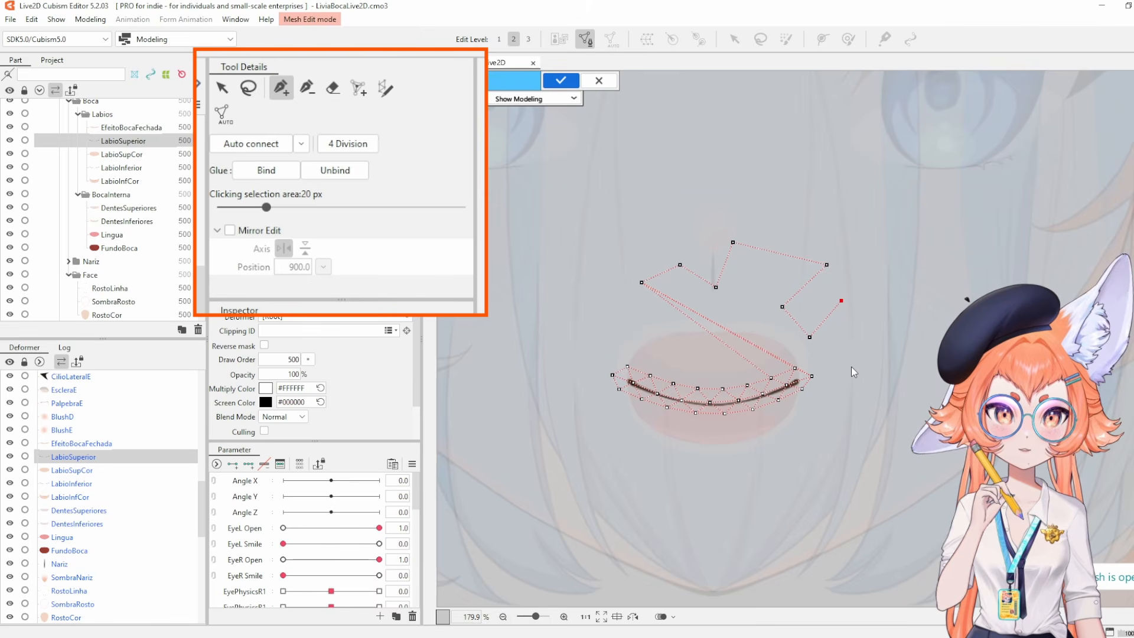
pyautogui.hotkey('ctrl', 'z')
pyautogui.hotkey('ctrl', 'z')
pyautogui.hotkey('ctrl', 'z')
pyautogui.hotkey('ctrl', 'z')
pyautogui.hotkey('ctrl', 'z')
pyautogui.hotkey('ctrl', 'z')
pyautogui.hotkey('ctrl', 'z')
pyautogui.hotkey('ctrl', 'z')
pyautogui.hotkey('ctrl', 'z')
# Try deleting individual vertices along the upper-left edge of the lip mesh with the vertex deletion tool.
pyautogui.click(307, 88)
pyautogui.click(627, 366)
pyautogui.click(651, 376)
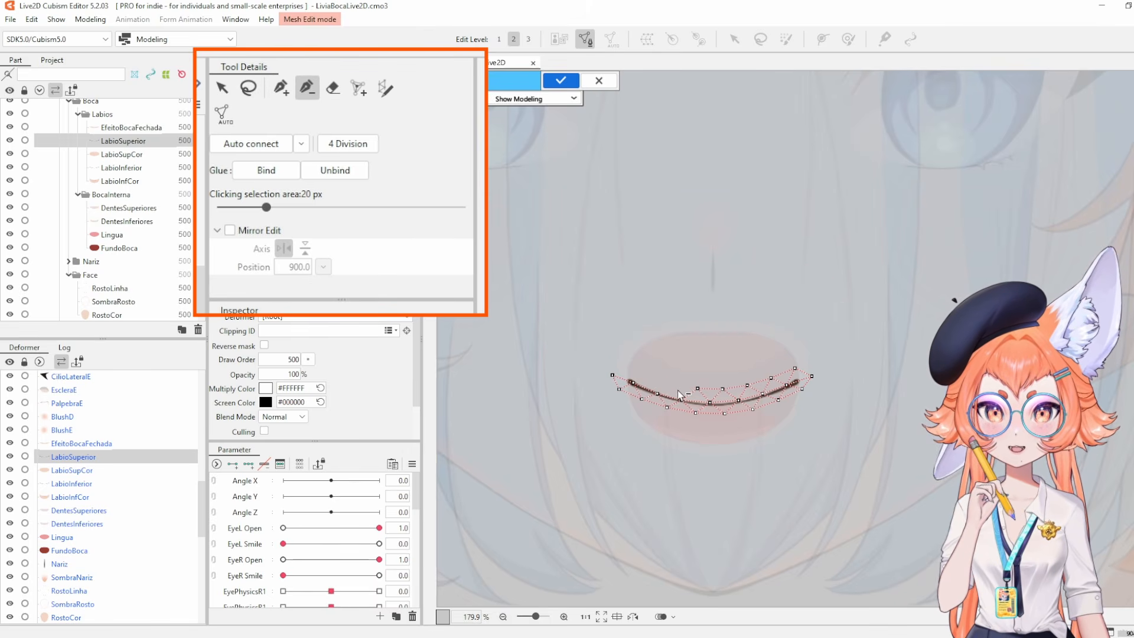
# Erase the entire existing mesh of LabioSuperior with the Eraser.
pyautogui.press('e')
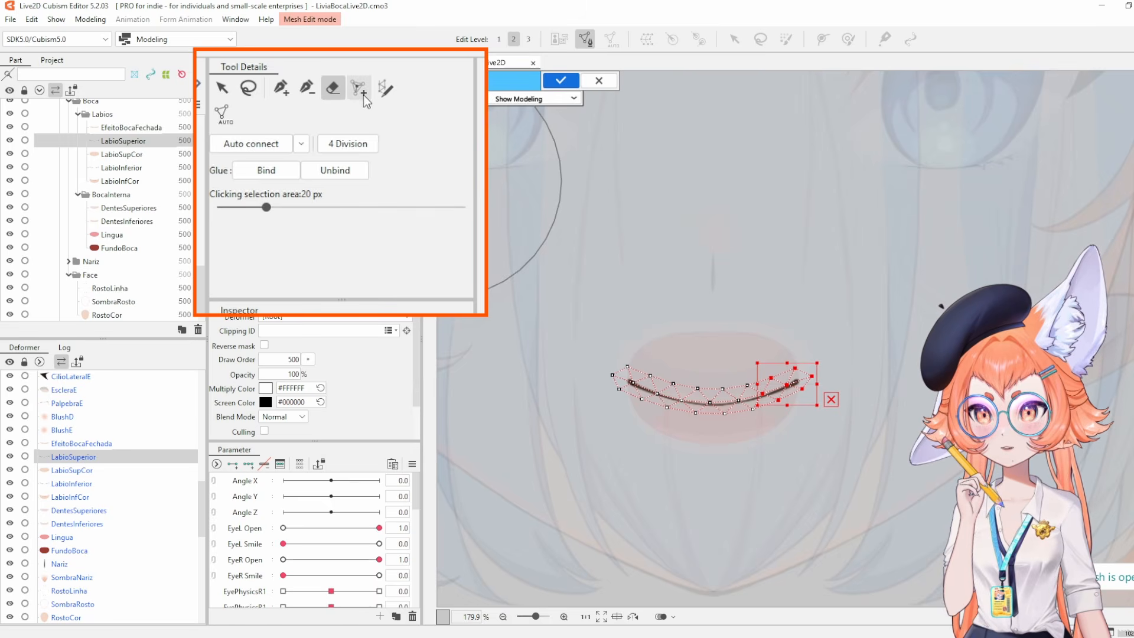
pyautogui.click(385, 88)
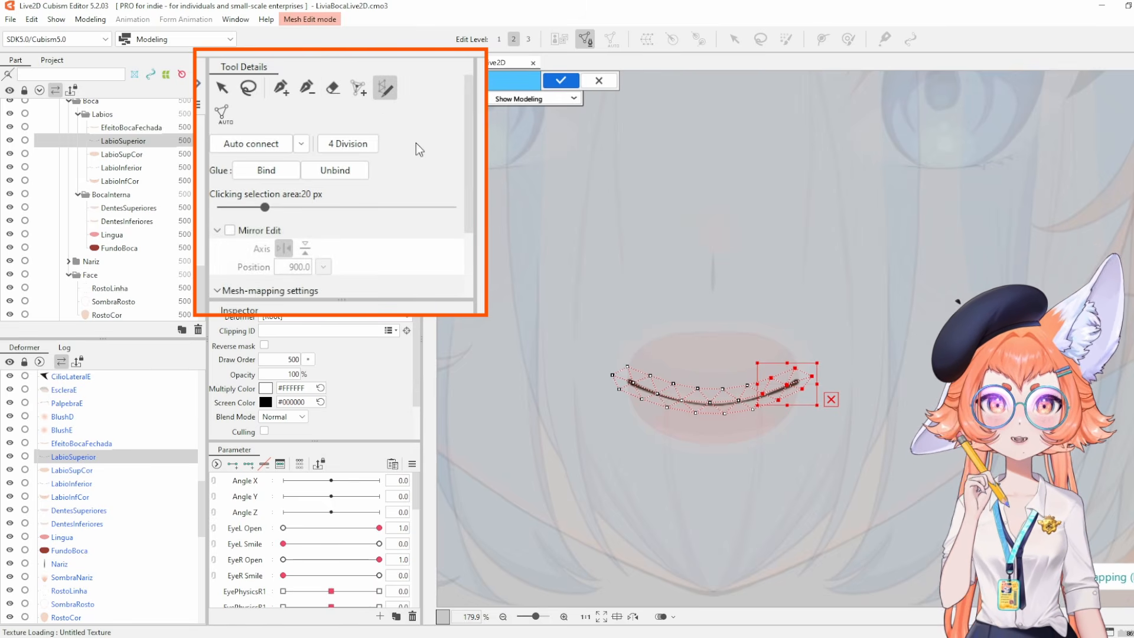
pyautogui.click(333, 89)
pyautogui.moveTo(791, 376)
pyautogui.mouseDown()
pyautogui.moveTo(536, 350)
pyautogui.moveTo(800, 299)
pyautogui.mouseUp()
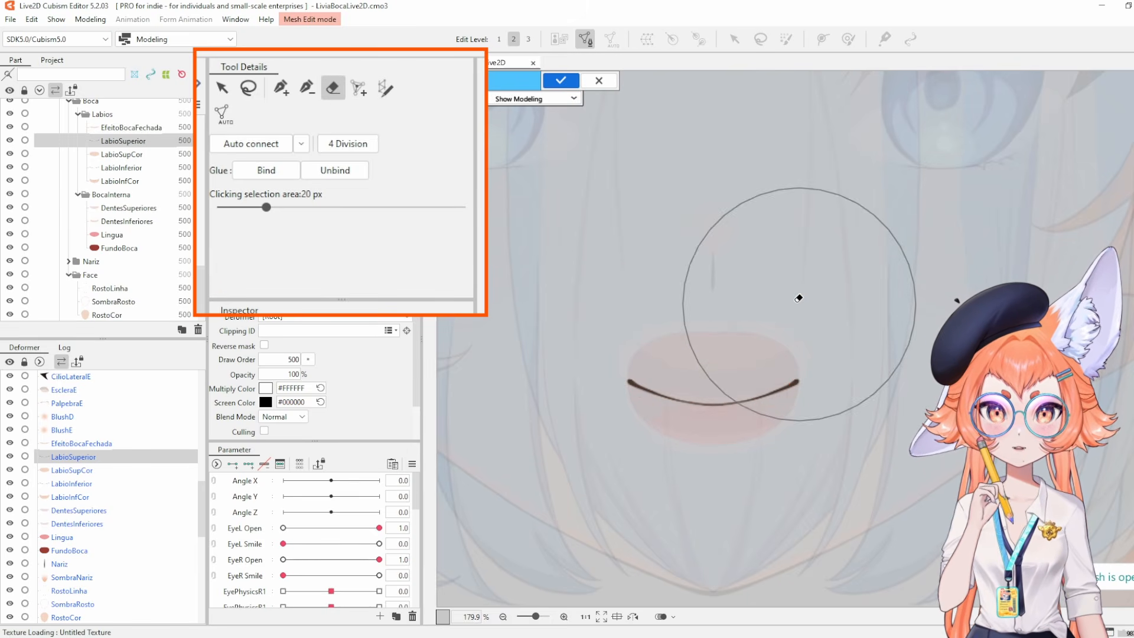
# Configure the stroke mesh tool with mesh width 19, repeated density 9 and 2 vertices in mesh width.
pyautogui.click(387, 91)
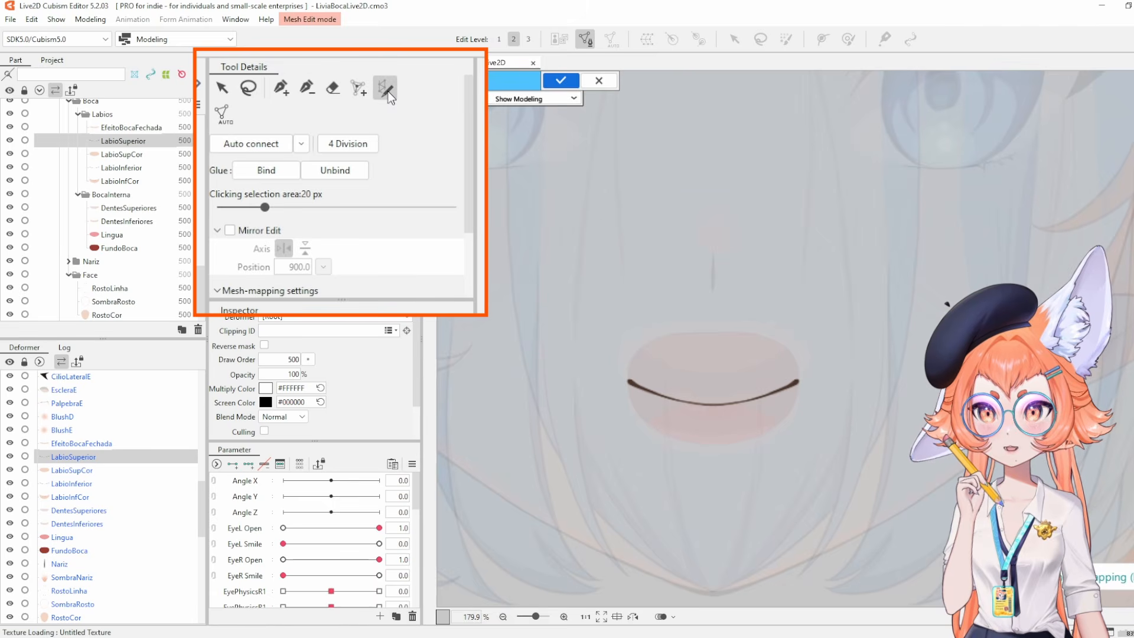
pyautogui.scroll(-3, 452, 162)
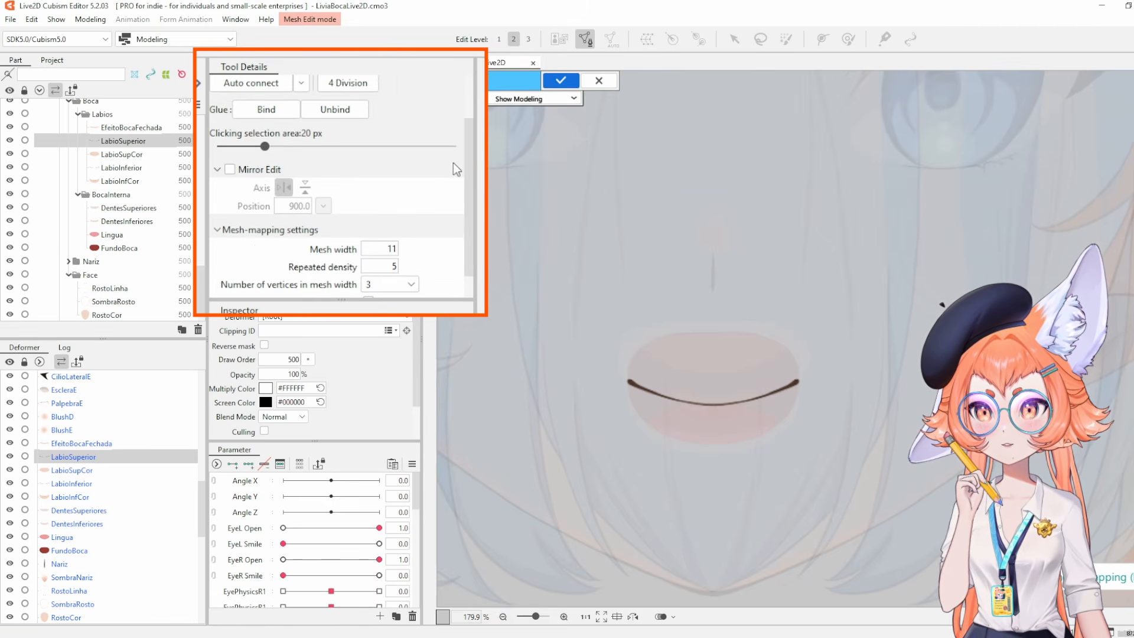
pyautogui.click(411, 254)
pyautogui.click(393, 269)
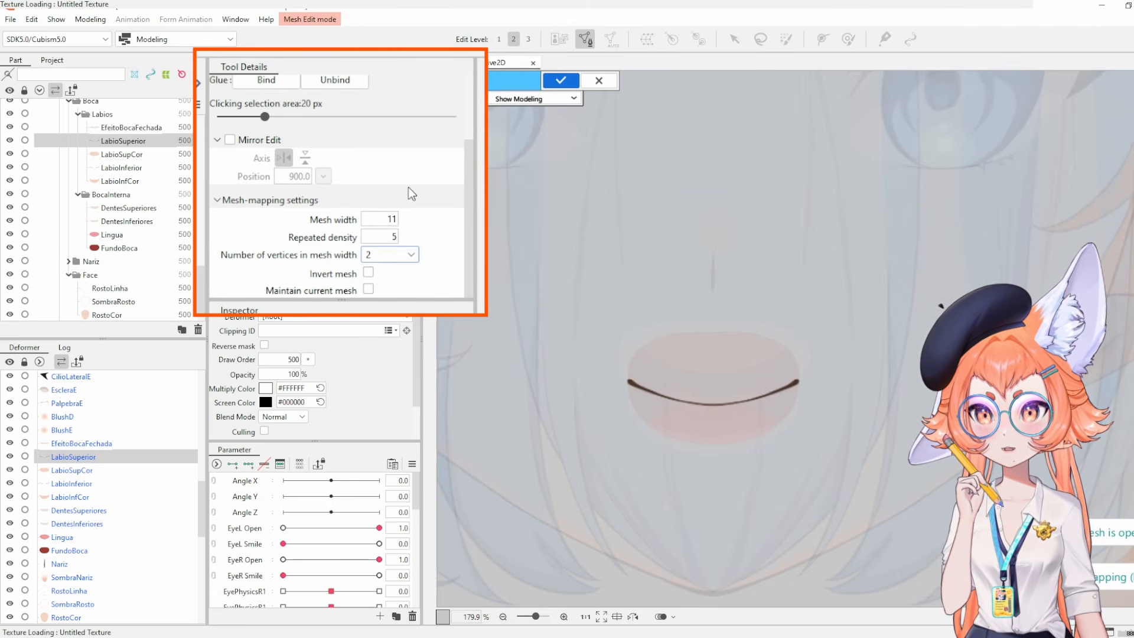
pyautogui.moveTo(394, 220); pyautogui.dragTo(391, 219)
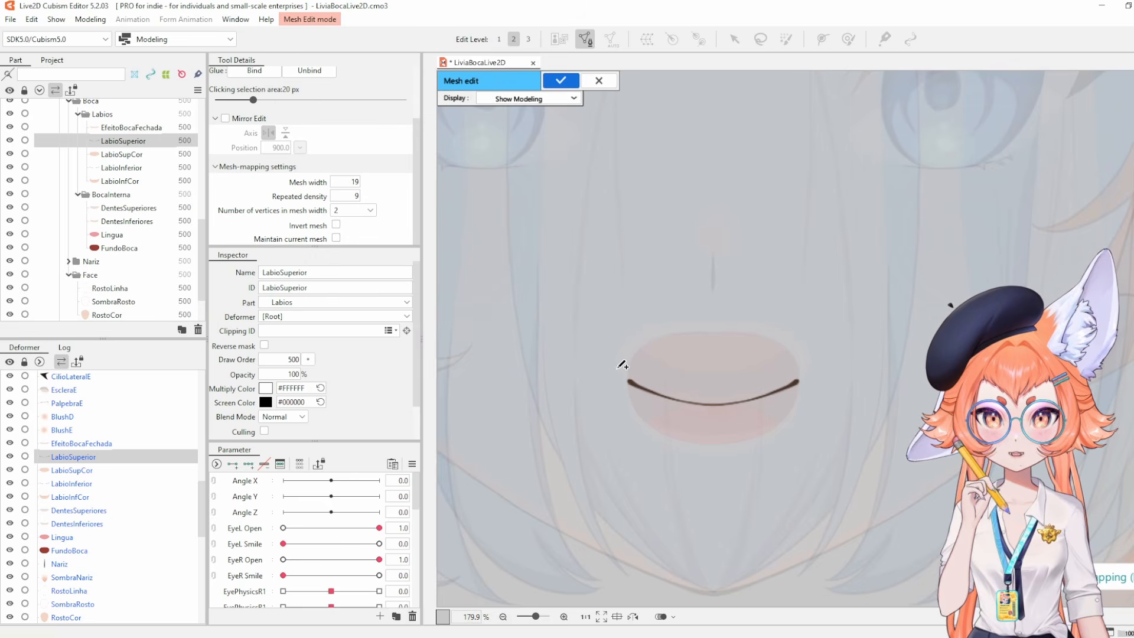
# Trace a mesh stroke along the upper lip line from end to end and adjust its control points to the curve.
pyautogui.click(626, 379)
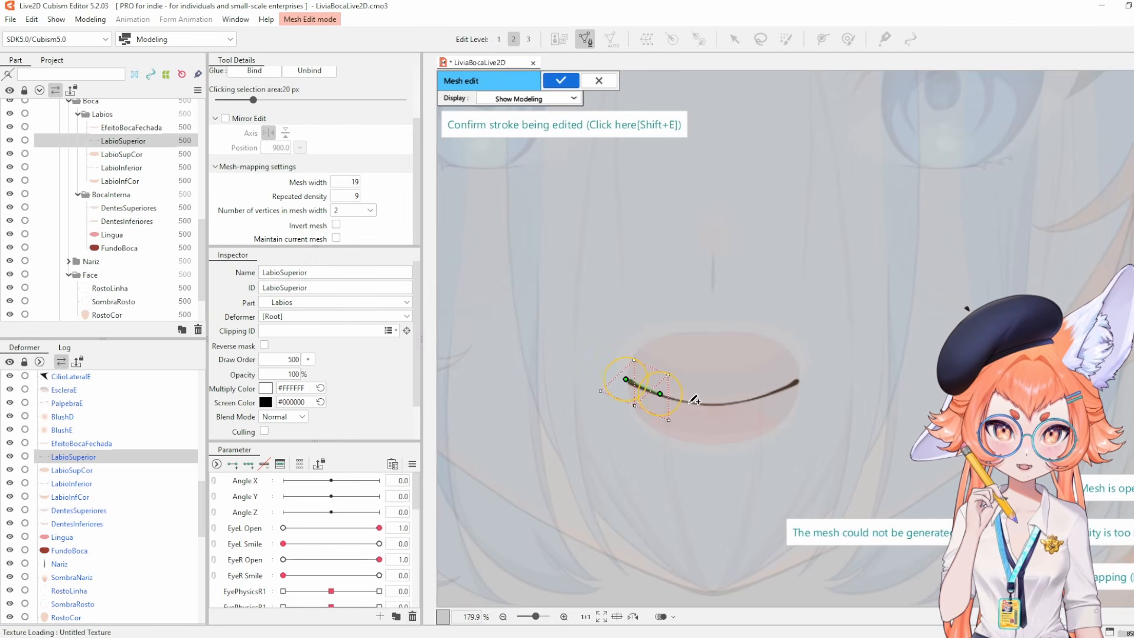
pyautogui.moveTo(693, 401)
pyautogui.mouseDown()
pyautogui.moveTo(734, 407)
pyautogui.moveTo(798, 385)
pyautogui.moveTo(791, 394)
pyautogui.mouseUp()
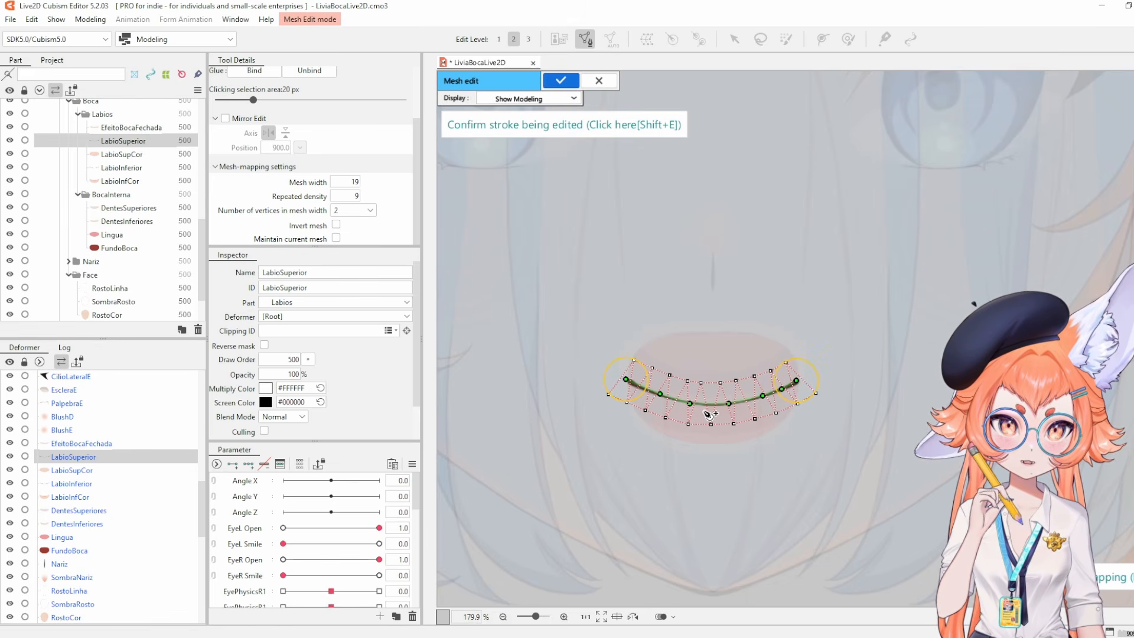
pyautogui.moveTo(692, 412)
pyautogui.mouseDown()
pyautogui.moveTo(693, 449)
pyautogui.moveTo(697, 150)
pyautogui.moveTo(677, 584)
pyautogui.moveTo(691, 324)
pyautogui.moveTo(745, 326)
pyautogui.moveTo(675, 402)
pyautogui.moveTo(652, 393)
pyautogui.mouseUp()
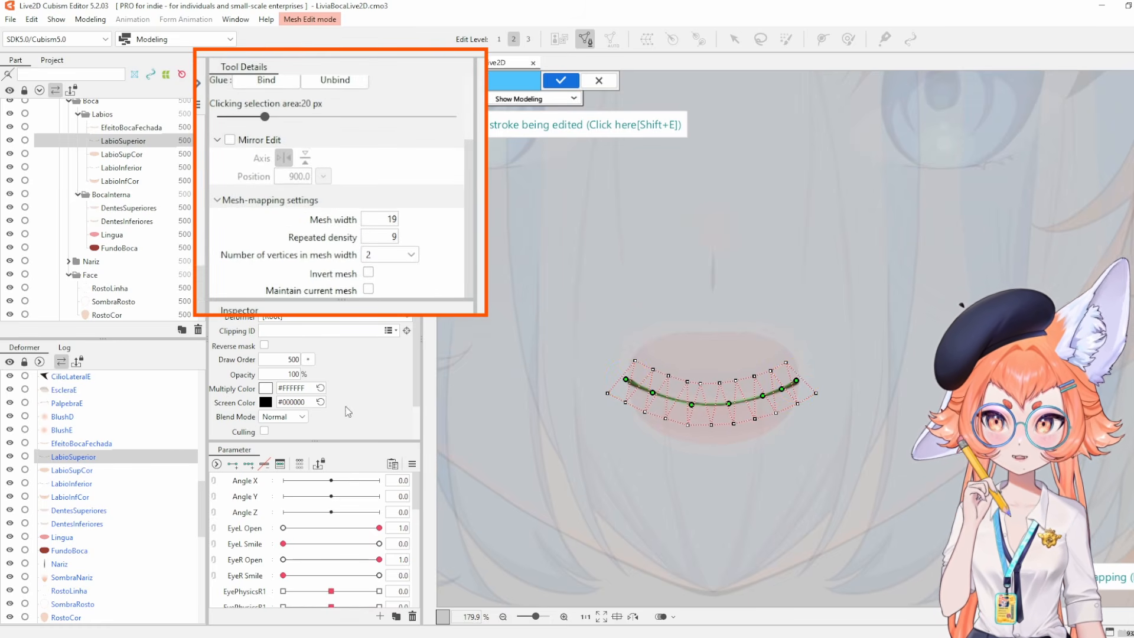
# Set the number of vertices in mesh width to 3 and adjust the stroke's right end point on the lip corner.
pyautogui.click(373, 255)
pyautogui.click(399, 257)
pyautogui.click(411, 260)
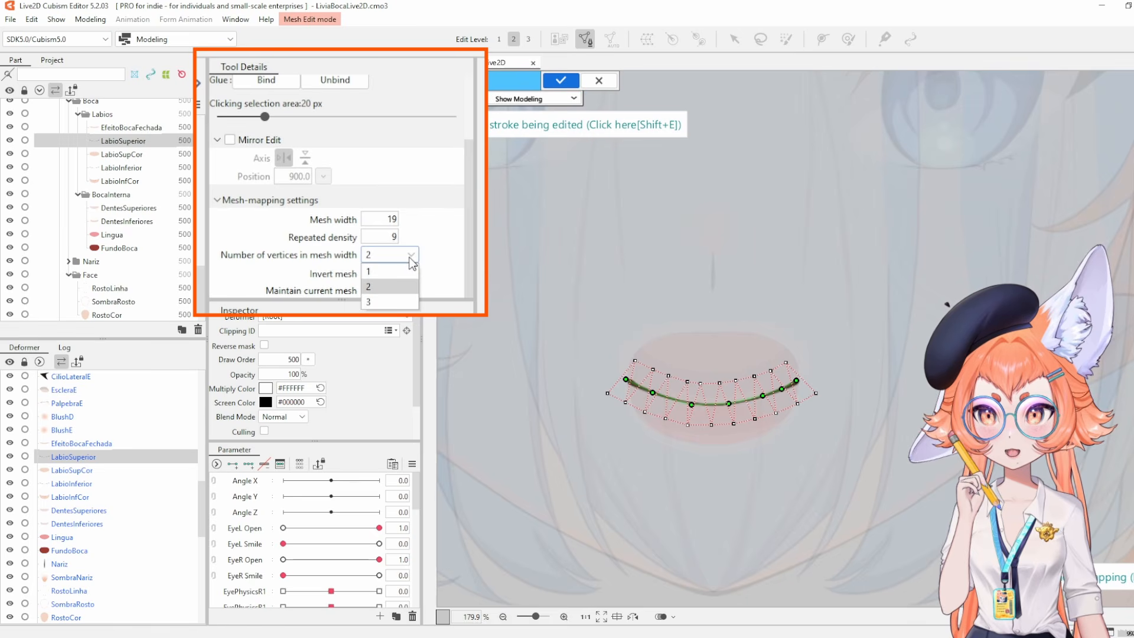
pyautogui.click(389, 302)
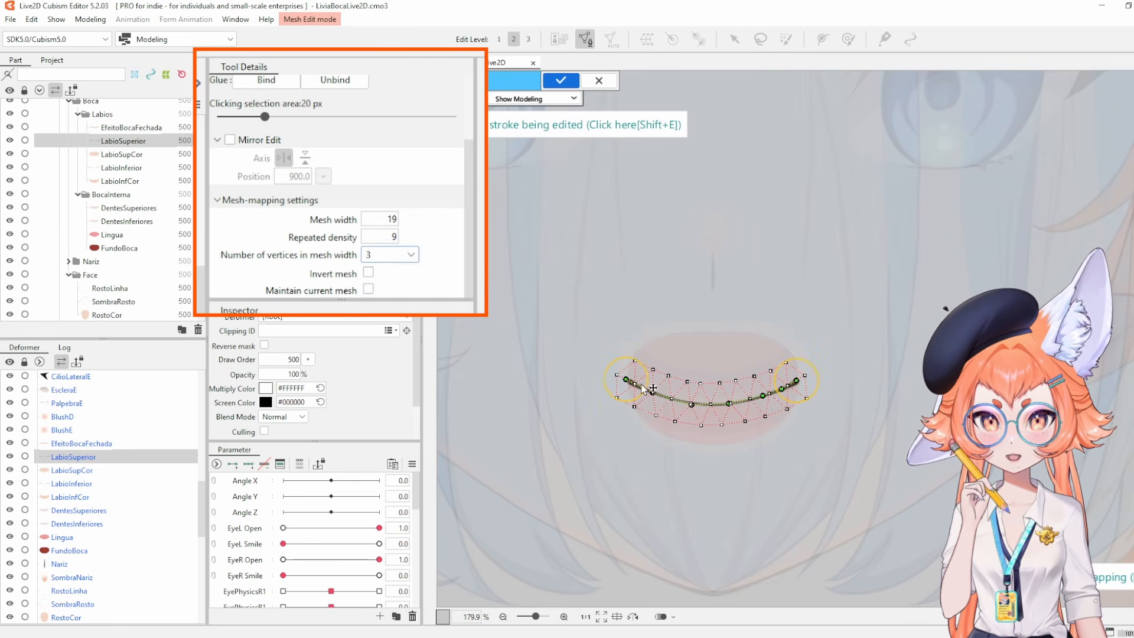
pyautogui.moveTo(799, 374); pyautogui.dragTo(801, 381)
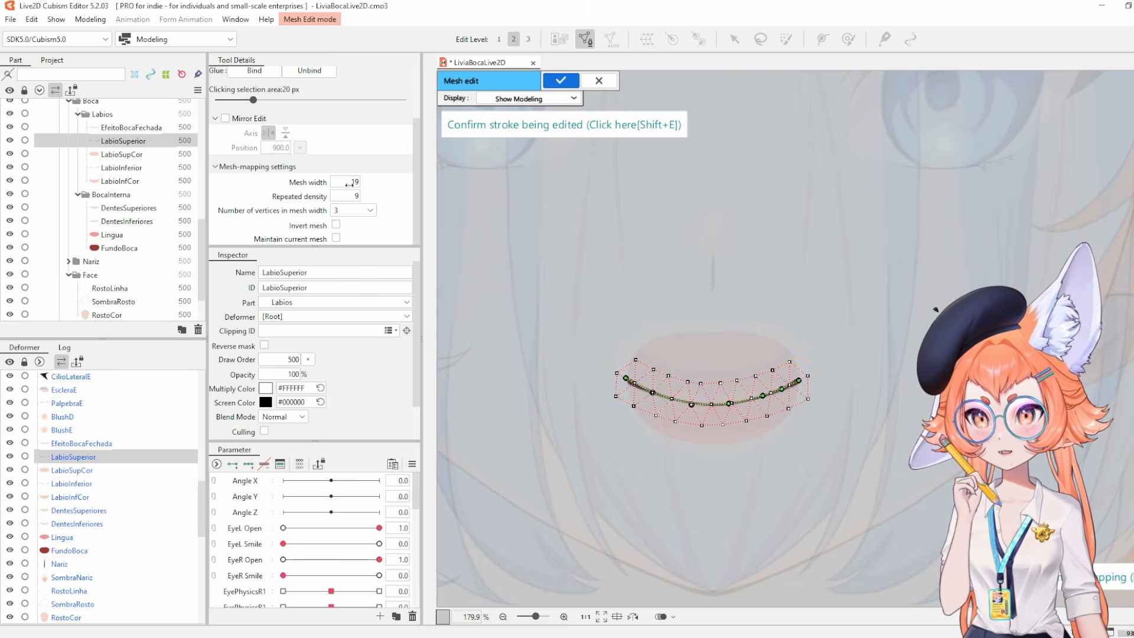
# Set the lip mesh's width to 10 and repeated density to 5, and apply the mesh edit.
pyautogui.moveTo(348, 183); pyautogui.dragTo(337, 184)
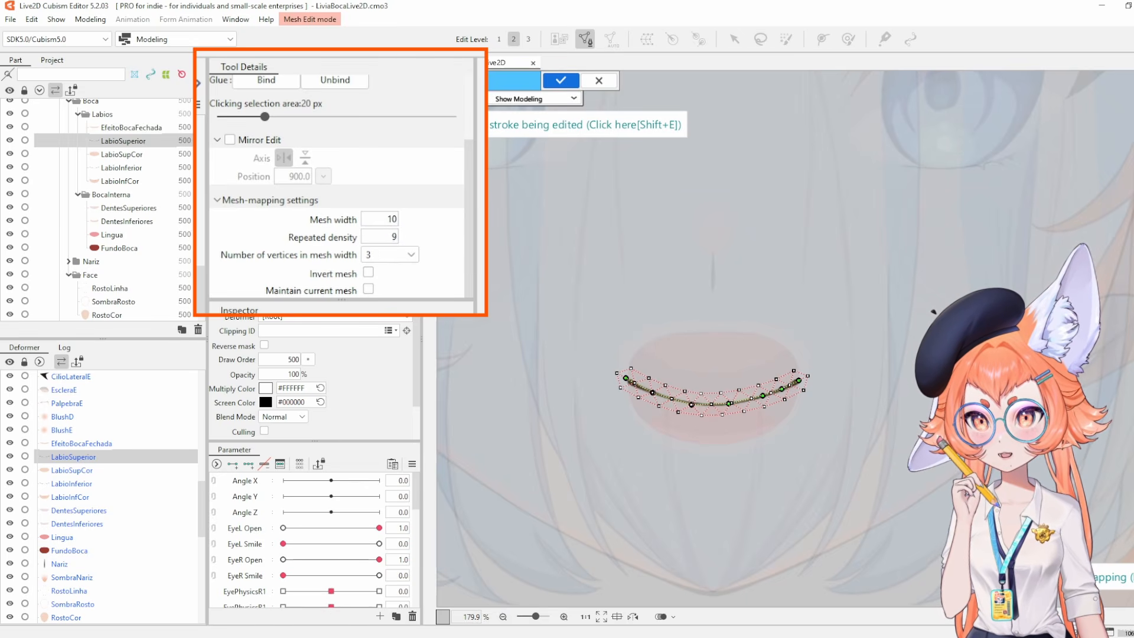
pyautogui.moveTo(348, 196); pyautogui.dragTo(337, 195)
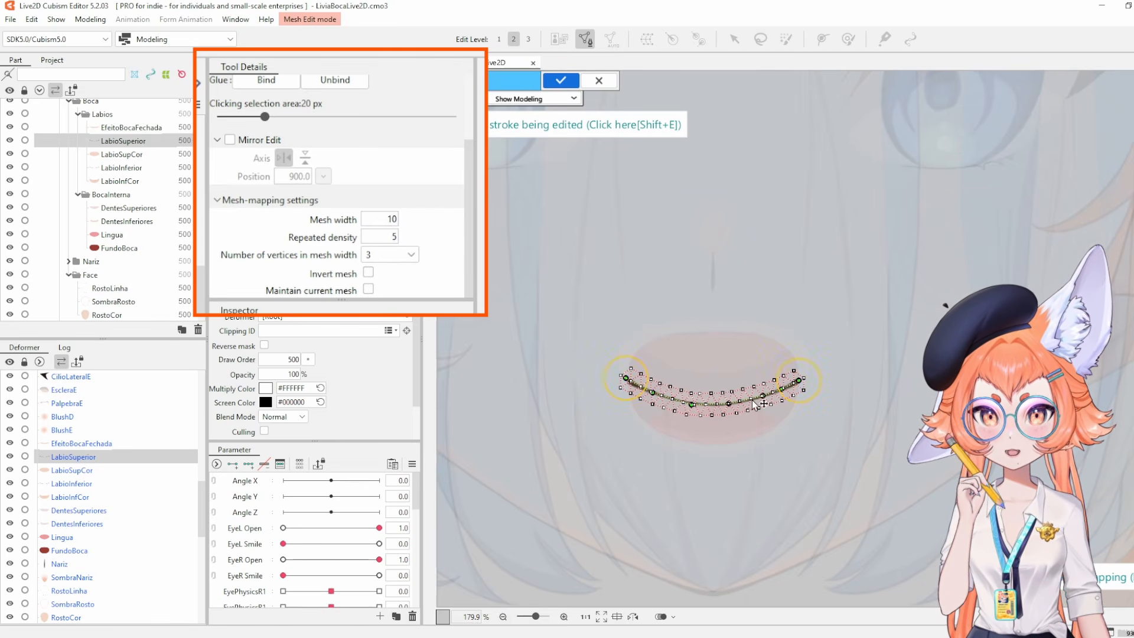
pyautogui.scroll(3, 762, 403)
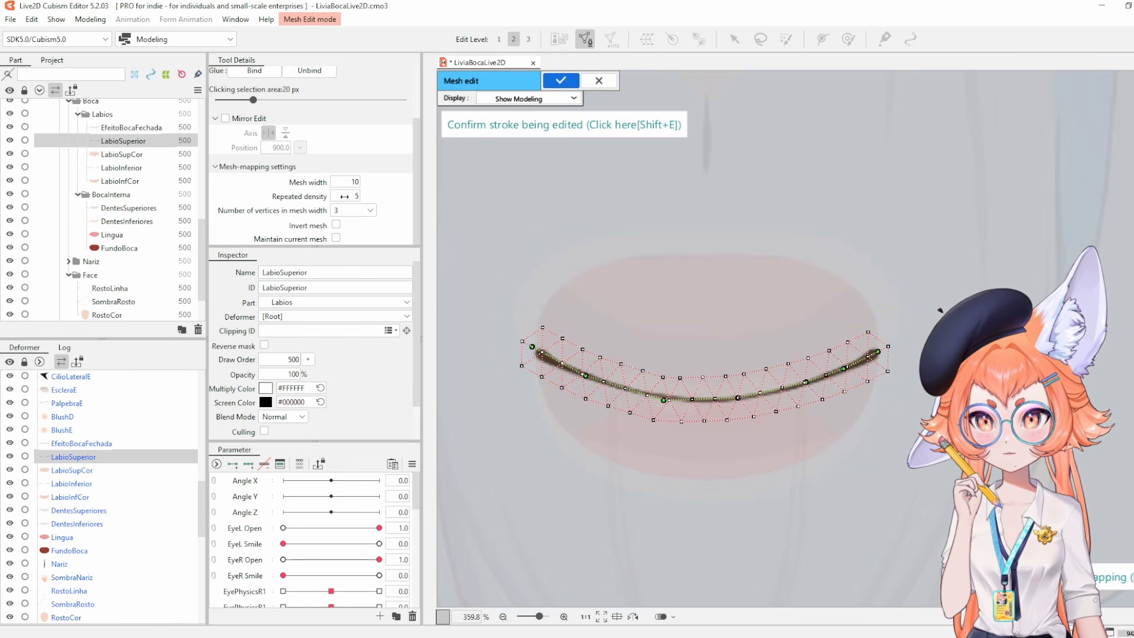
pyautogui.moveTo(344, 196)
pyautogui.mouseDown()
pyautogui.moveTo(366, 196)
pyautogui.moveTo(348, 196)
pyautogui.mouseUp()
pyautogui.scroll(-3, 628, 324)
pyautogui.scroll(-2, 655, 274)
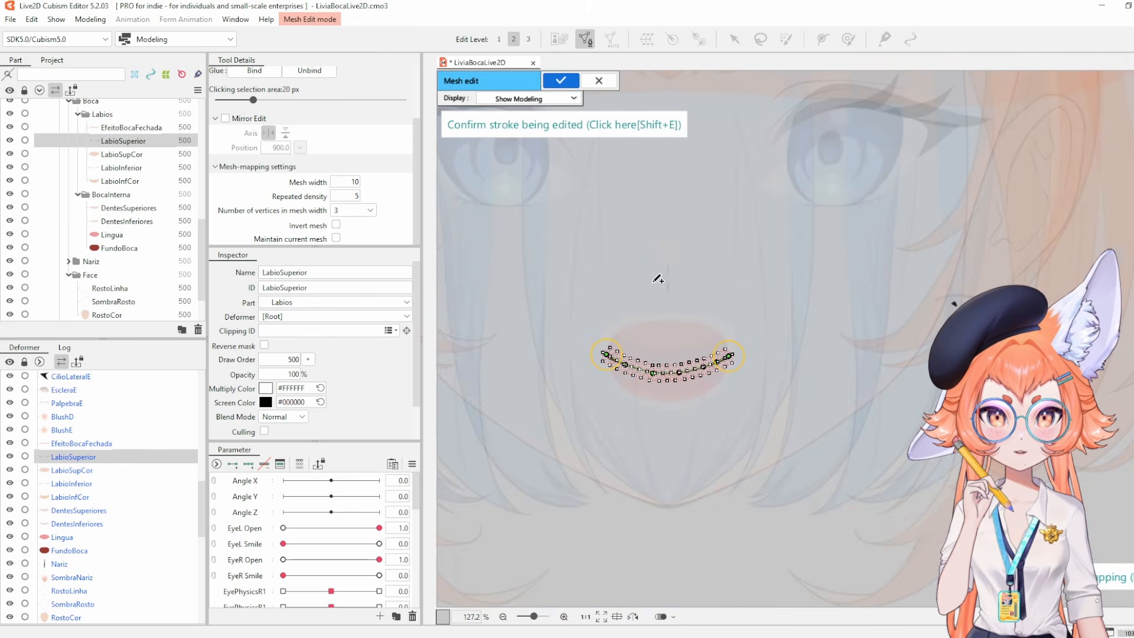
pyautogui.click(570, 83)
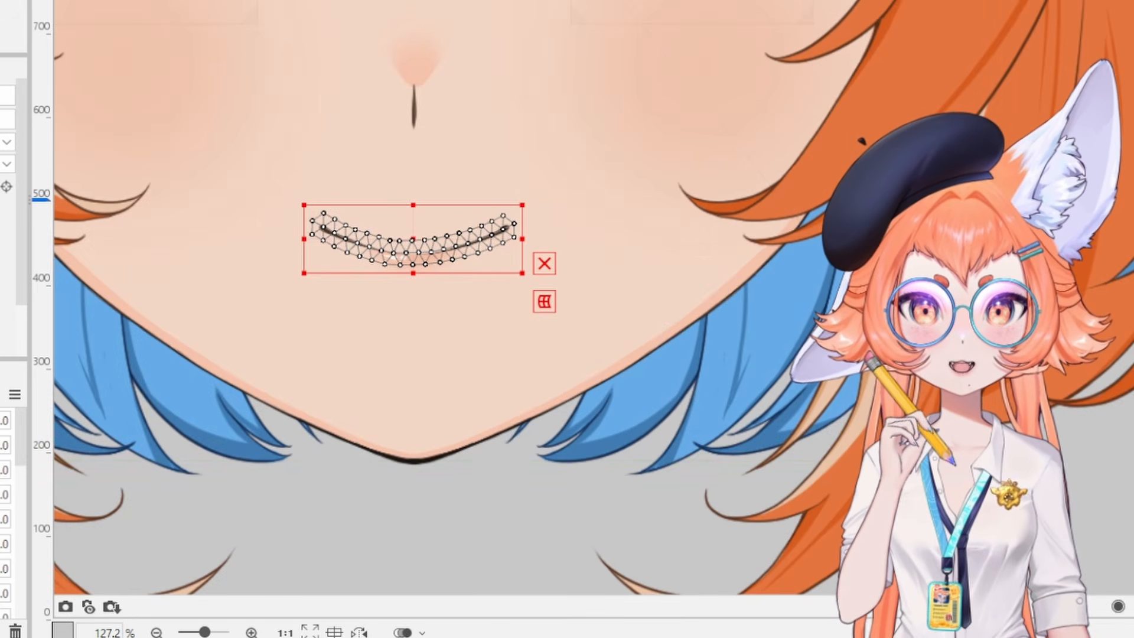
# Try erasing the mesh vertices around the upper lip line's right end on LabioSuperior and apply the mesh edit.
pyautogui.hotkey('ctrl', 'm')
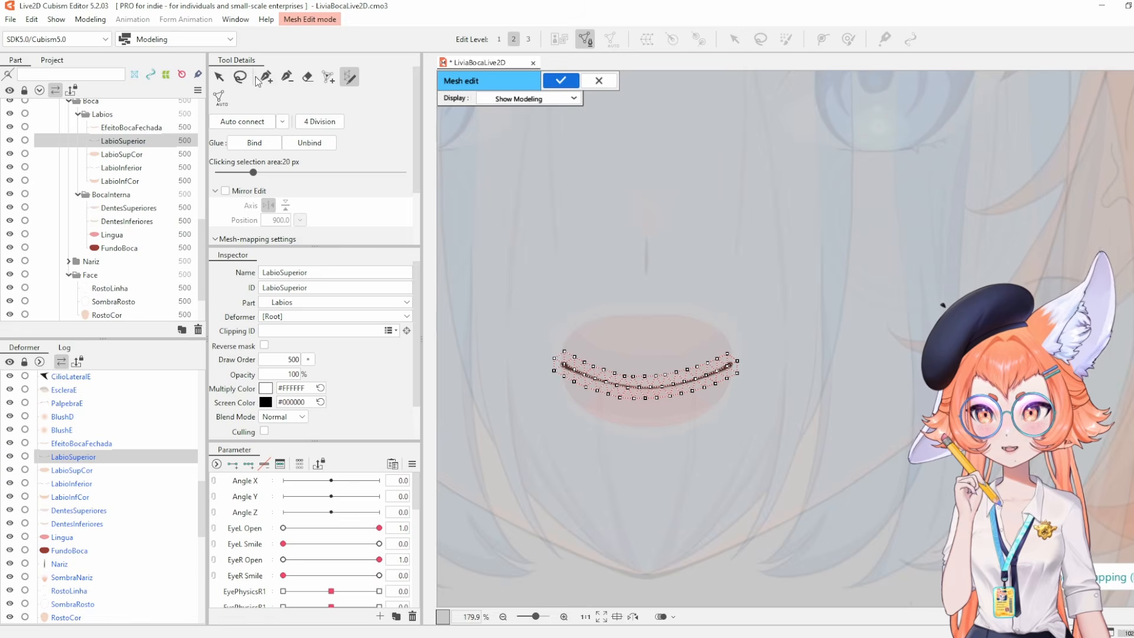
pyautogui.click(308, 76)
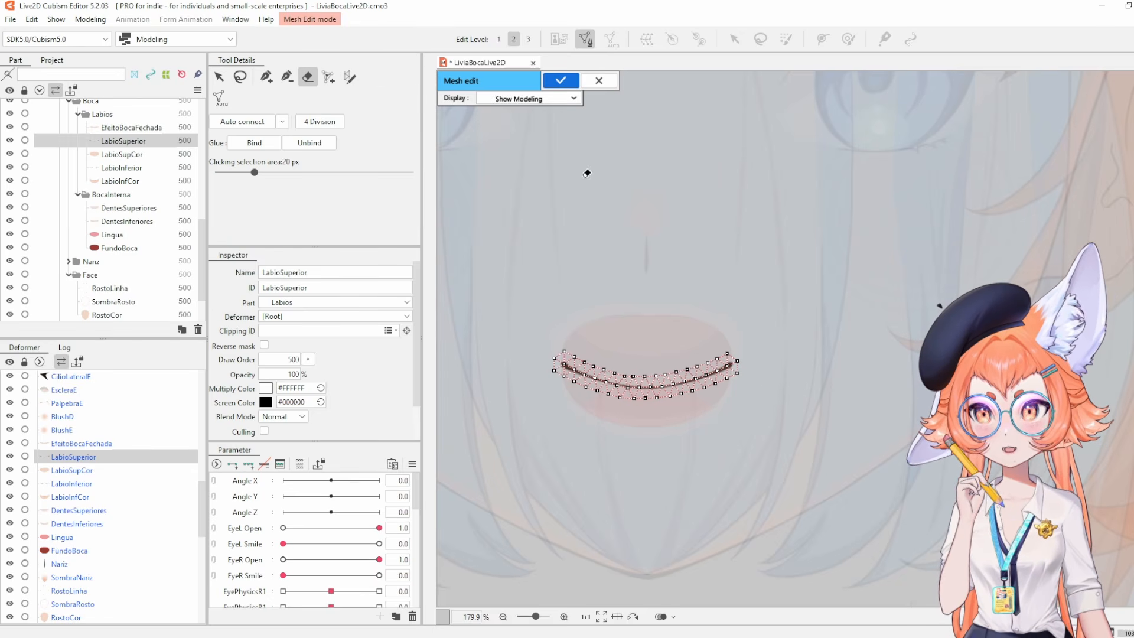
pyautogui.click(779, 282)
pyautogui.scroll(3, 696, 404)
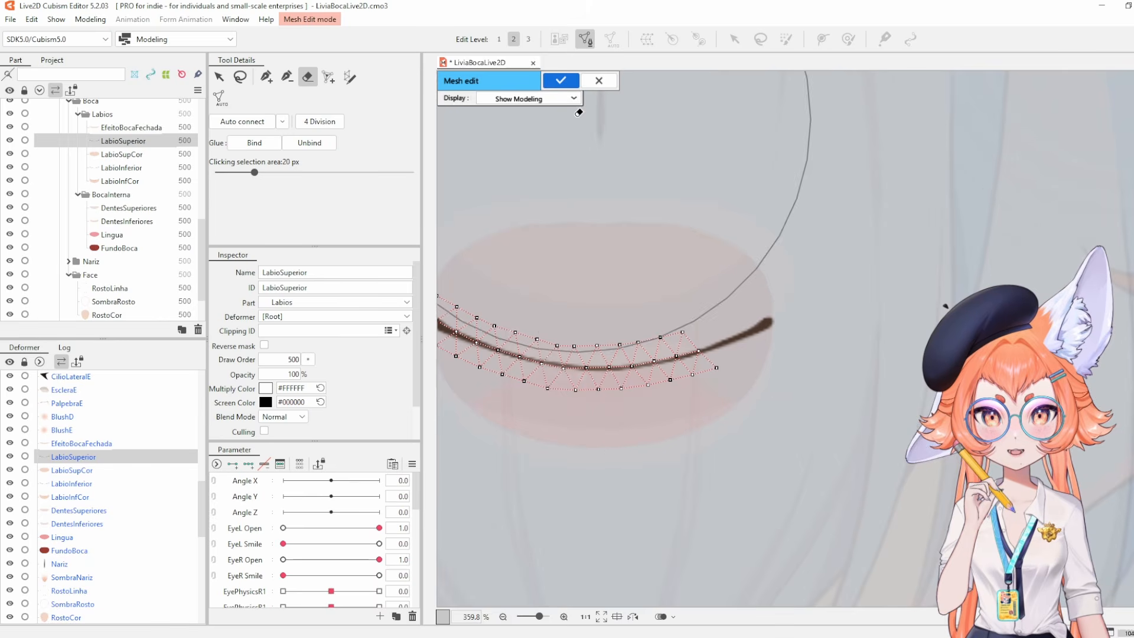
pyautogui.press('Return')
pyautogui.scroll(-3, 789, 355)
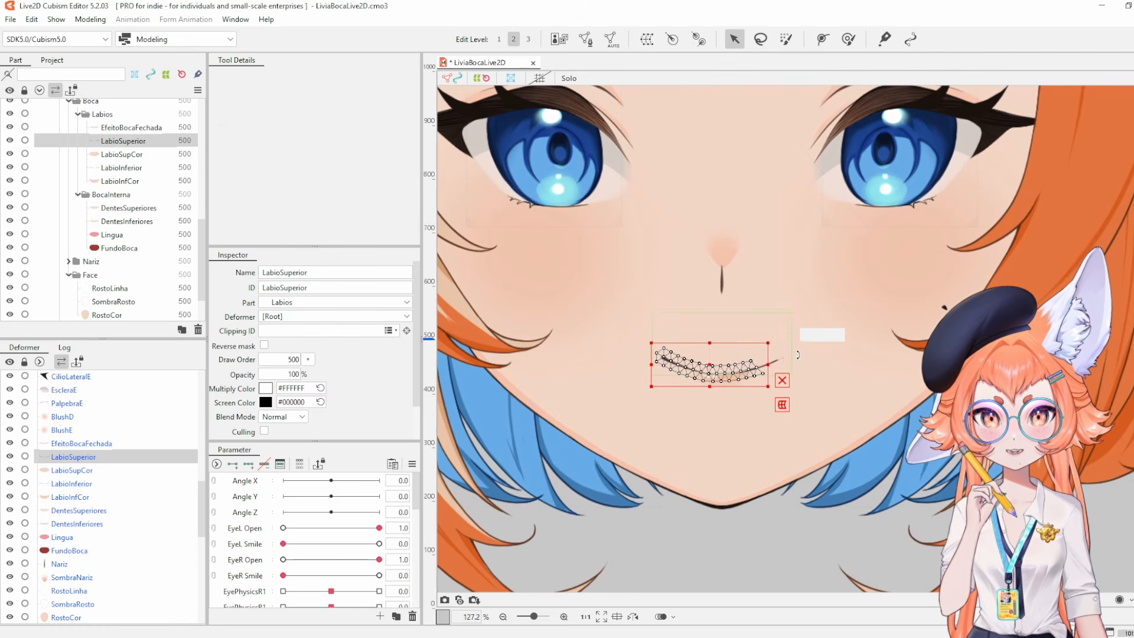
# Move LabioSuperior away from the mouth to test the incomplete mesh, and undo the move and the vertex erasure.
pyautogui.moveTo(675, 363); pyautogui.dragTo(607, 265)
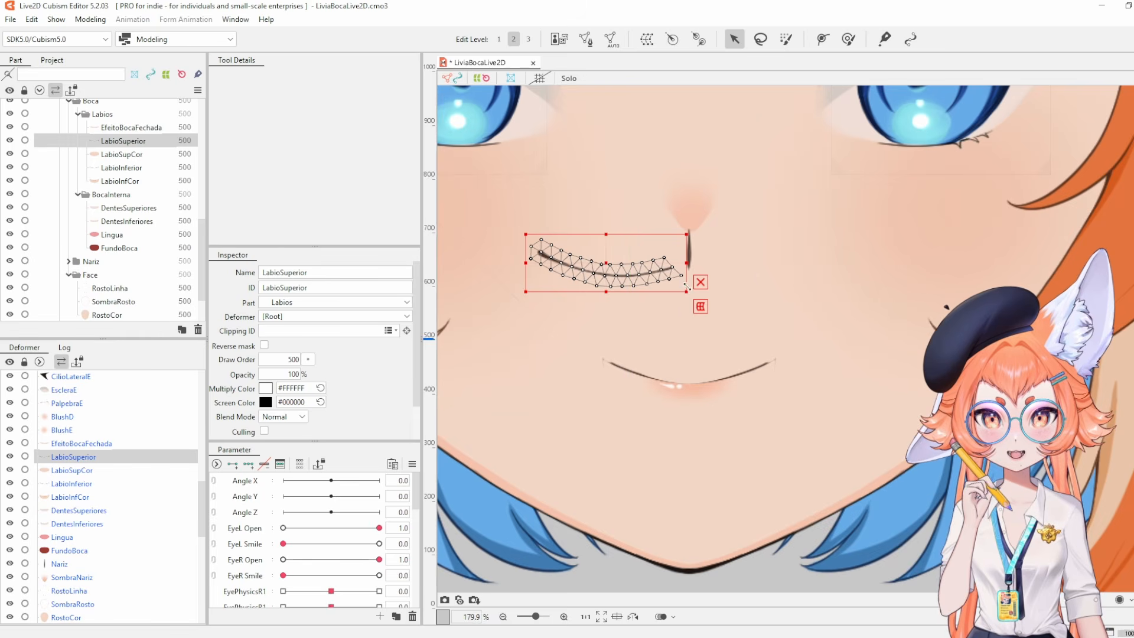
pyautogui.hotkey('ctrl', 'z')
pyautogui.hotkey('ctrl', 'z')
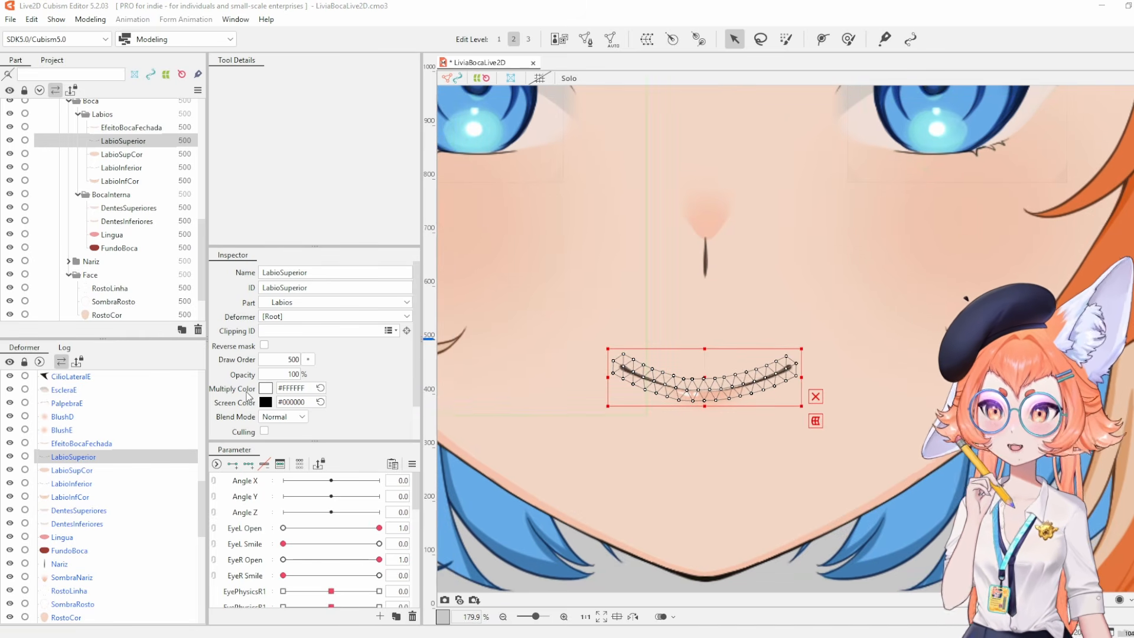
# Select LabioInferior, try shifting it on the face, and undo the shift.
pyautogui.click(142, 155)
pyautogui.click(142, 167)
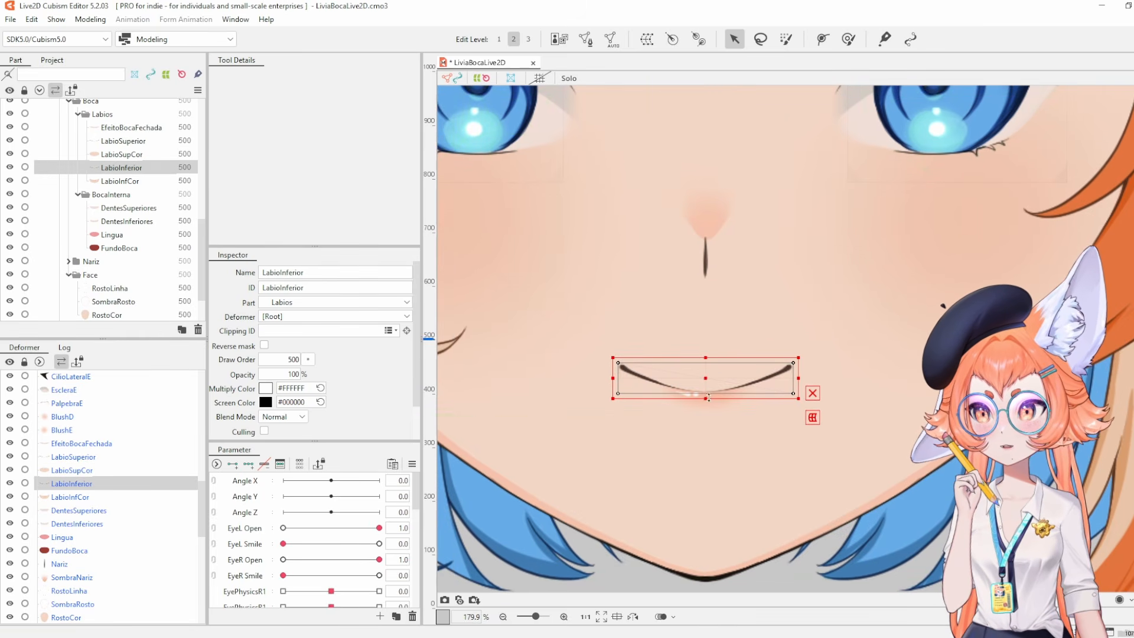
pyautogui.moveTo(706, 378); pyautogui.dragTo(684, 389)
pyautogui.hotkey('ctrl', 'z')
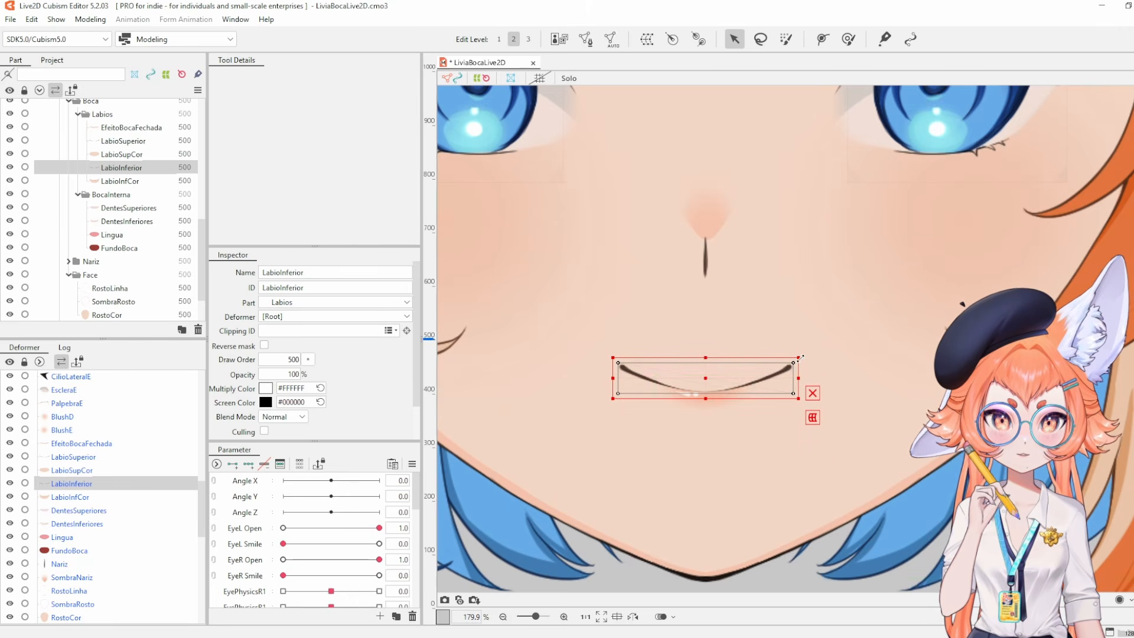
# Copy all mesh vertices of LabioSuperior in mesh edit and apply the edit.
pyautogui.click(125, 142)
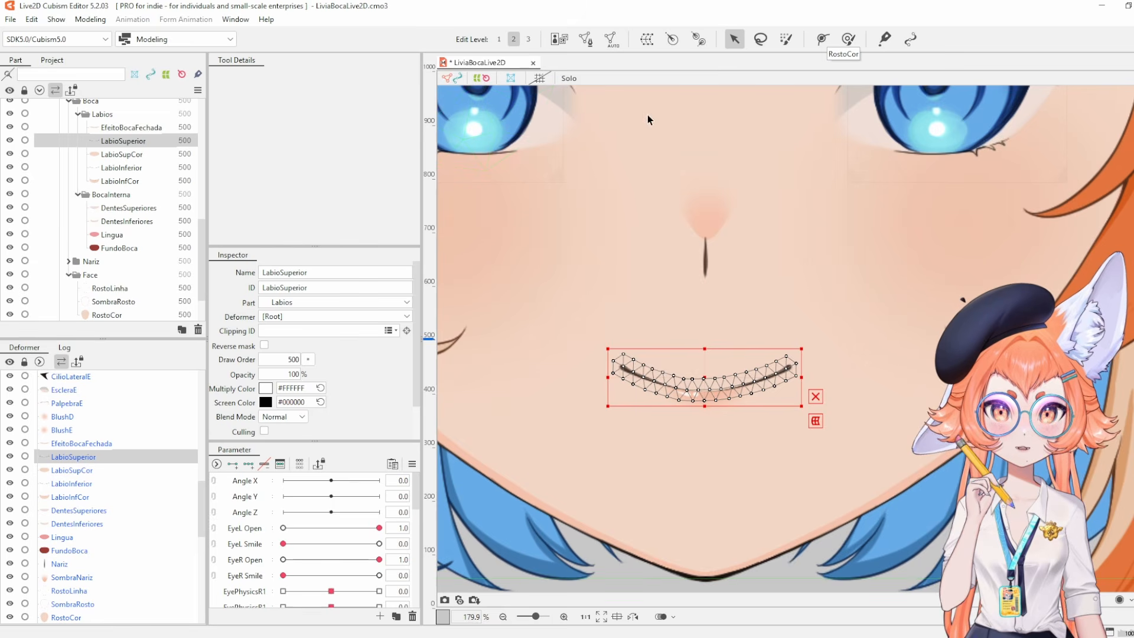
pyautogui.click(592, 44)
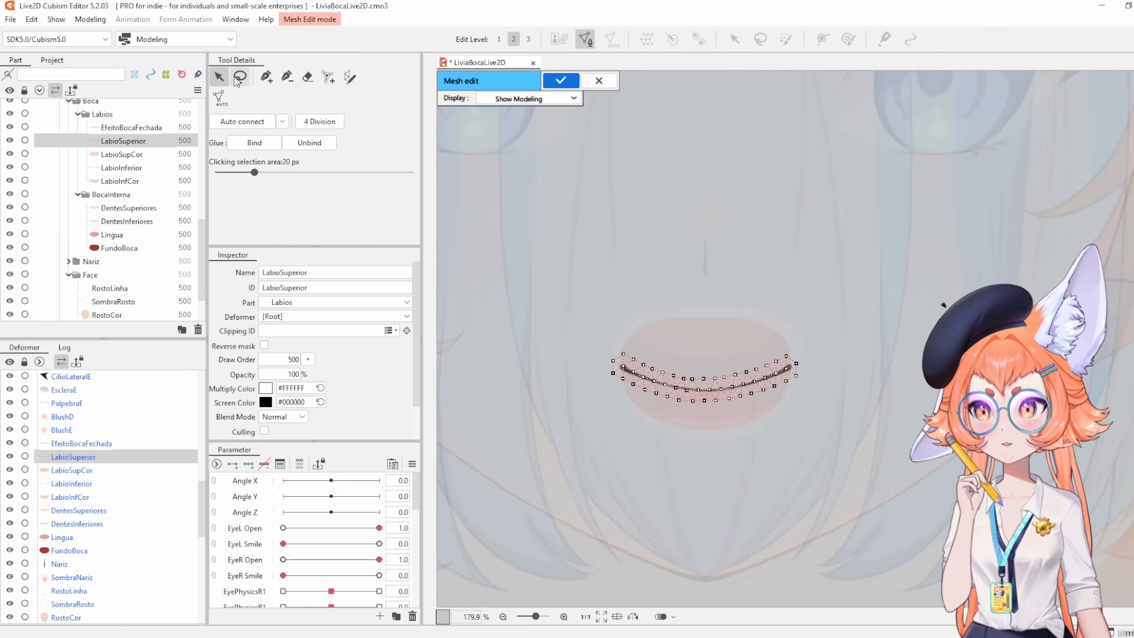
pyautogui.moveTo(552, 286); pyautogui.dragTo(944, 461)
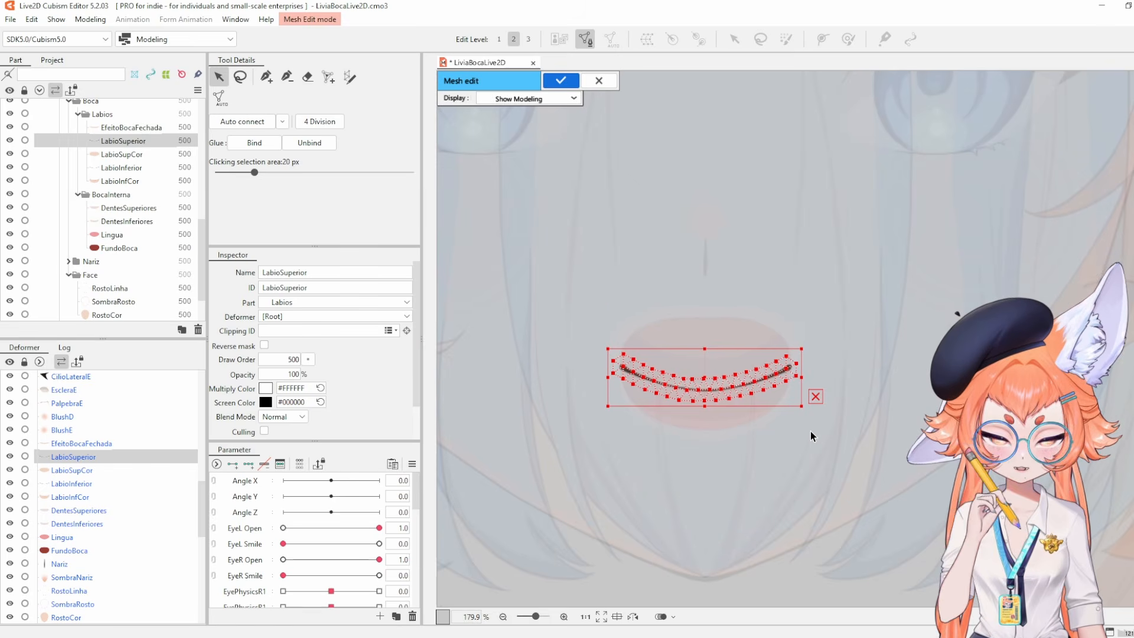
pyautogui.hotkey('ctrl', 'c')
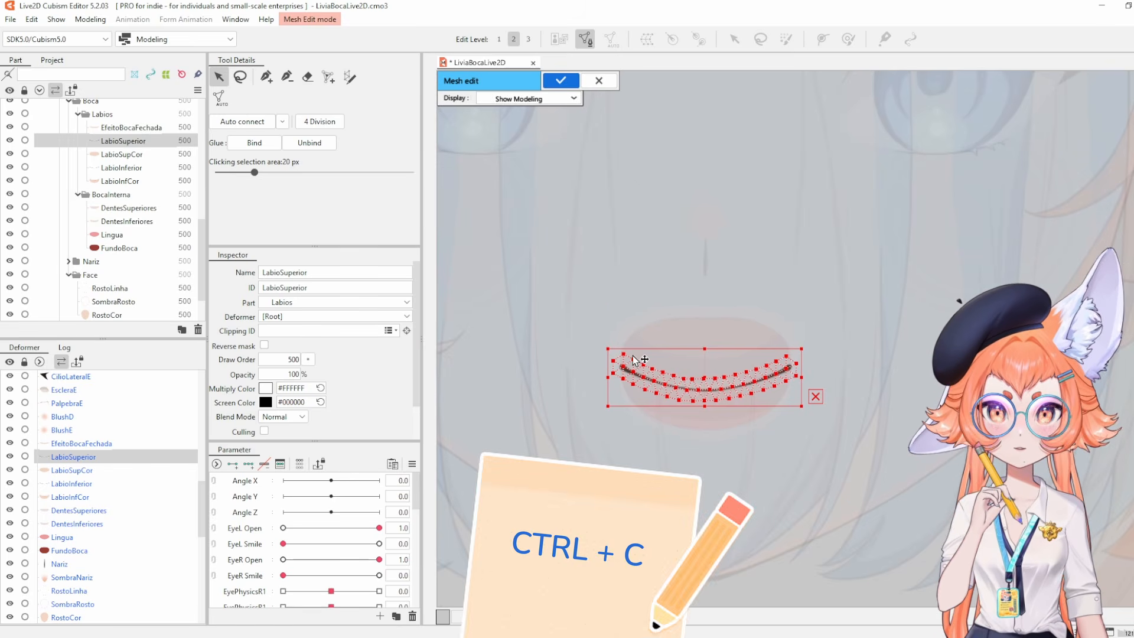
pyautogui.click(560, 81)
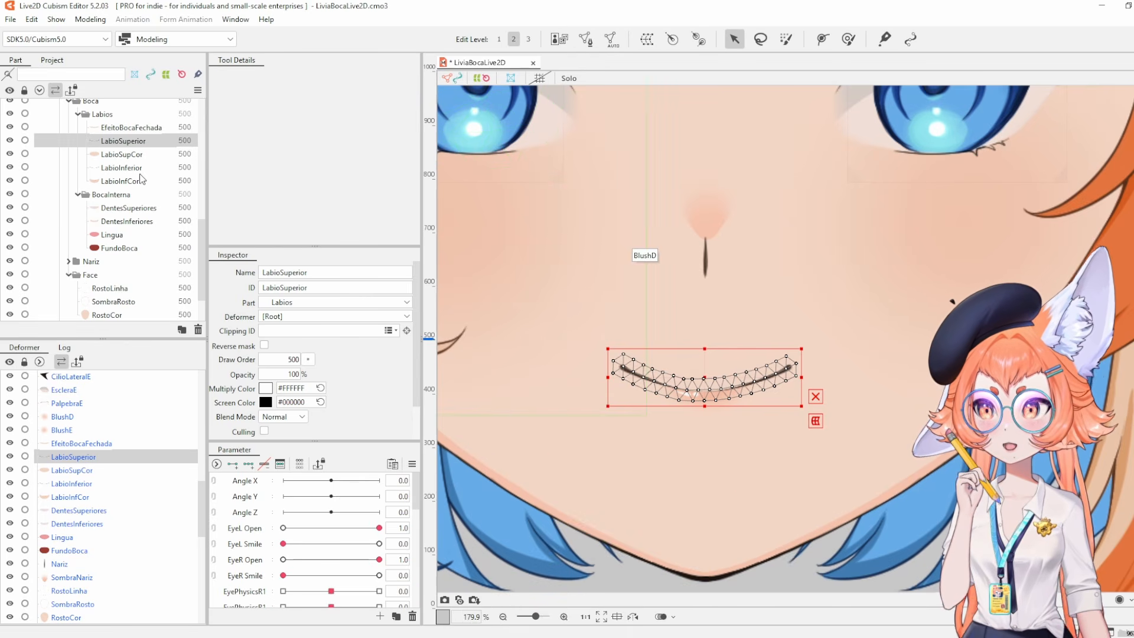
# Replace LabioInferior's default four-point mesh with the mesh copied from LabioSuperior and apply the mesh edit.
pyautogui.click(115, 167)
pyautogui.moveTo(709, 383); pyautogui.dragTo(696, 423)
pyautogui.hotkey('ctrl', 'z')
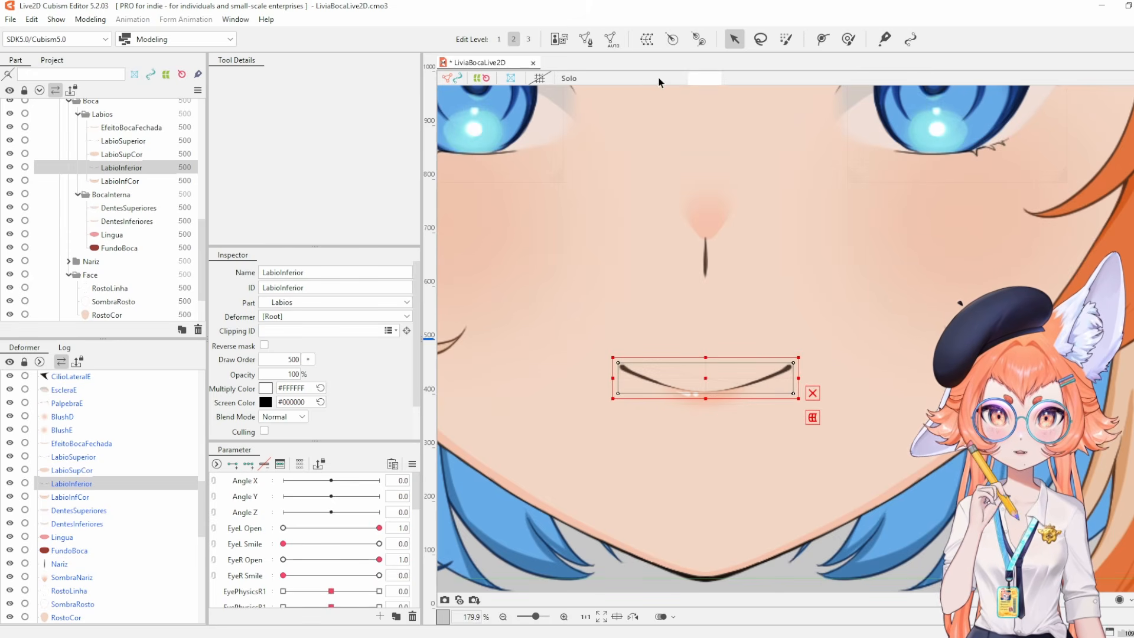
pyautogui.click(585, 40)
pyautogui.moveTo(574, 312); pyautogui.dragTo(862, 446)
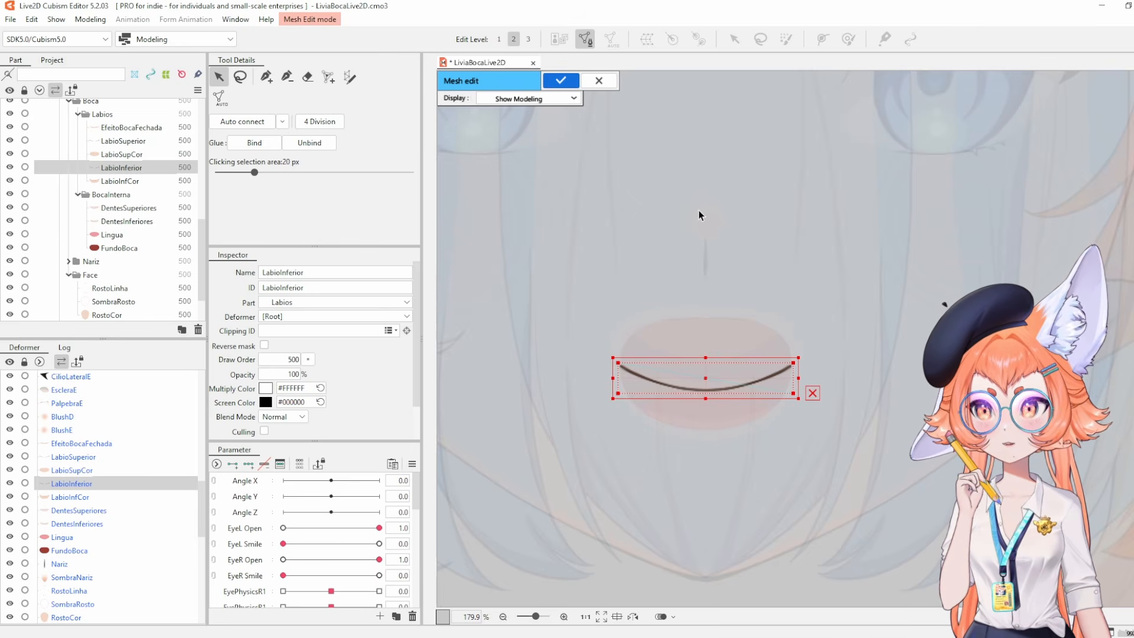
pyautogui.moveTo(567, 288); pyautogui.dragTo(806, 452)
pyautogui.click(841, 469)
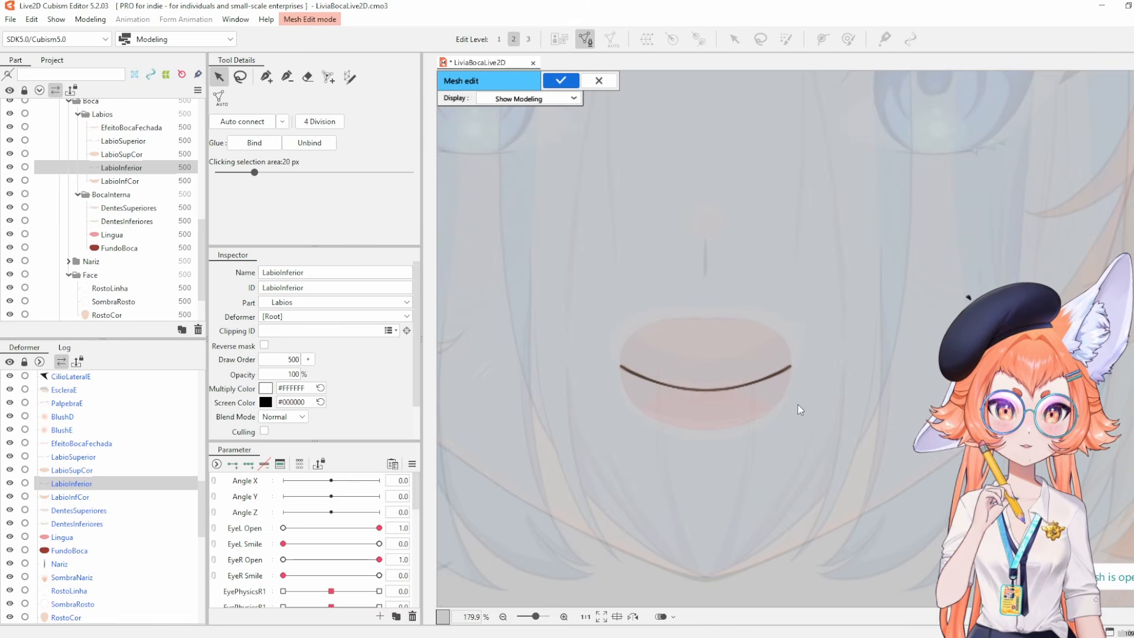
pyautogui.hotkey('ctrl', 'v')
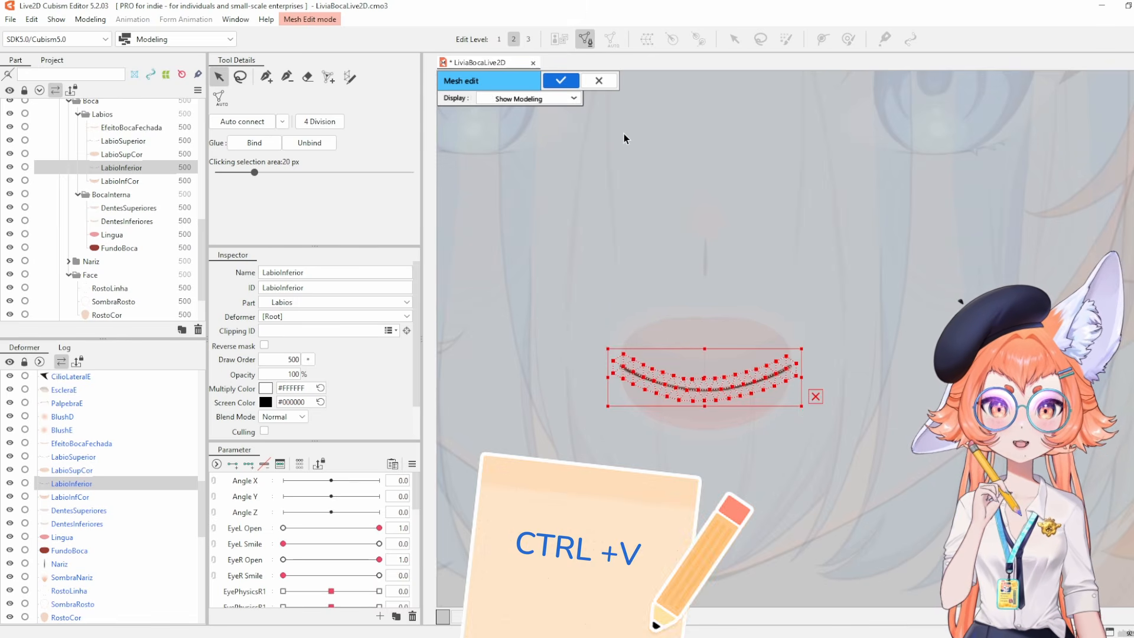
pyautogui.click(558, 81)
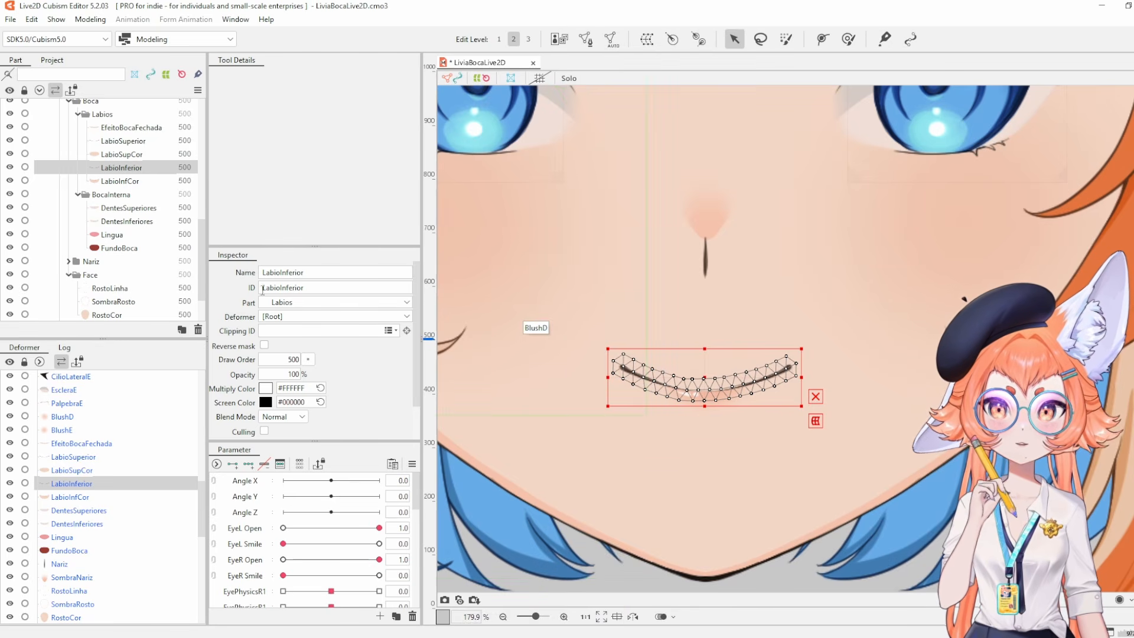
# Compare the meshes of LabioSuperior and LabioInferior, and examine LabioSupCor and EfeitoBocaFechada over the lip line.
pyautogui.press('Up')
pyautogui.press('Up')
pyautogui.press('Down')
pyautogui.press('Down')
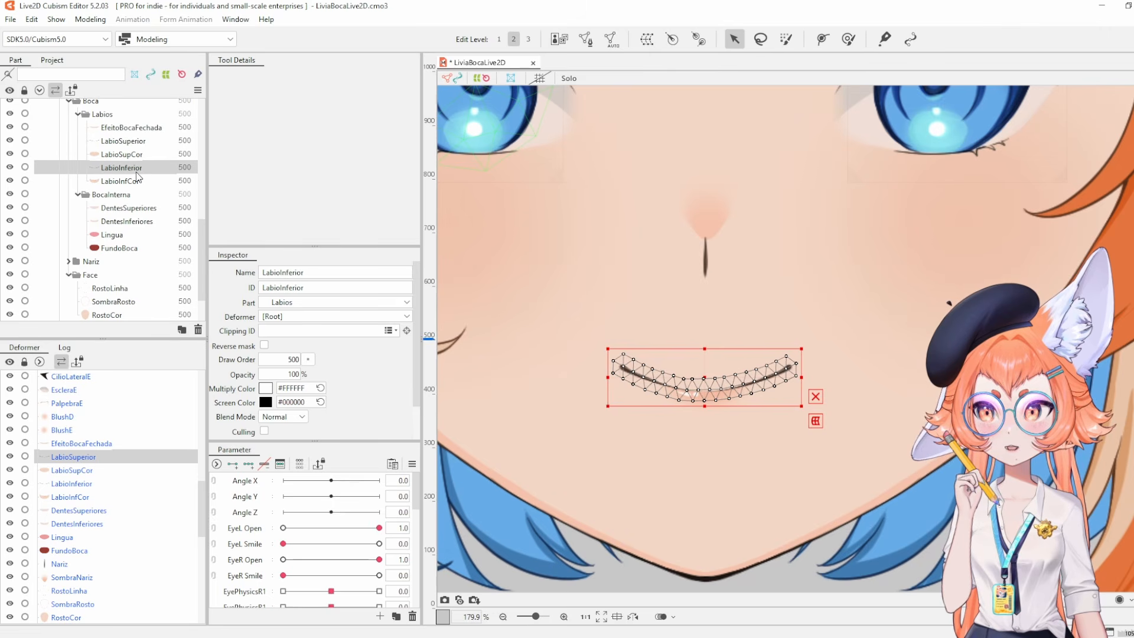
pyautogui.press('Up')
pyautogui.press('Up')
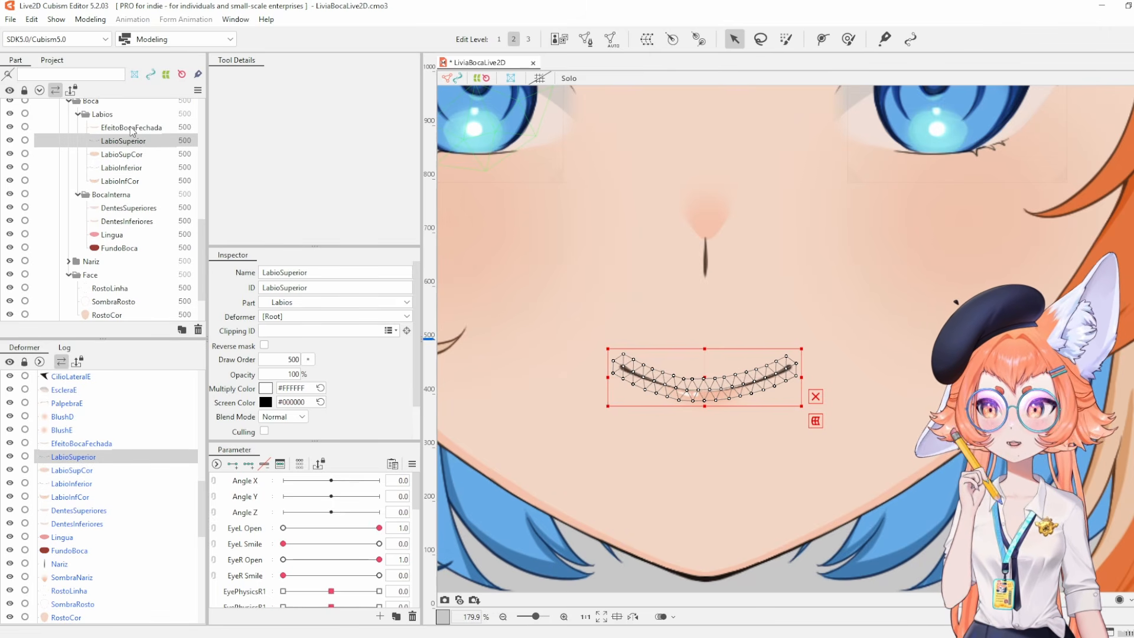
pyautogui.click(141, 156)
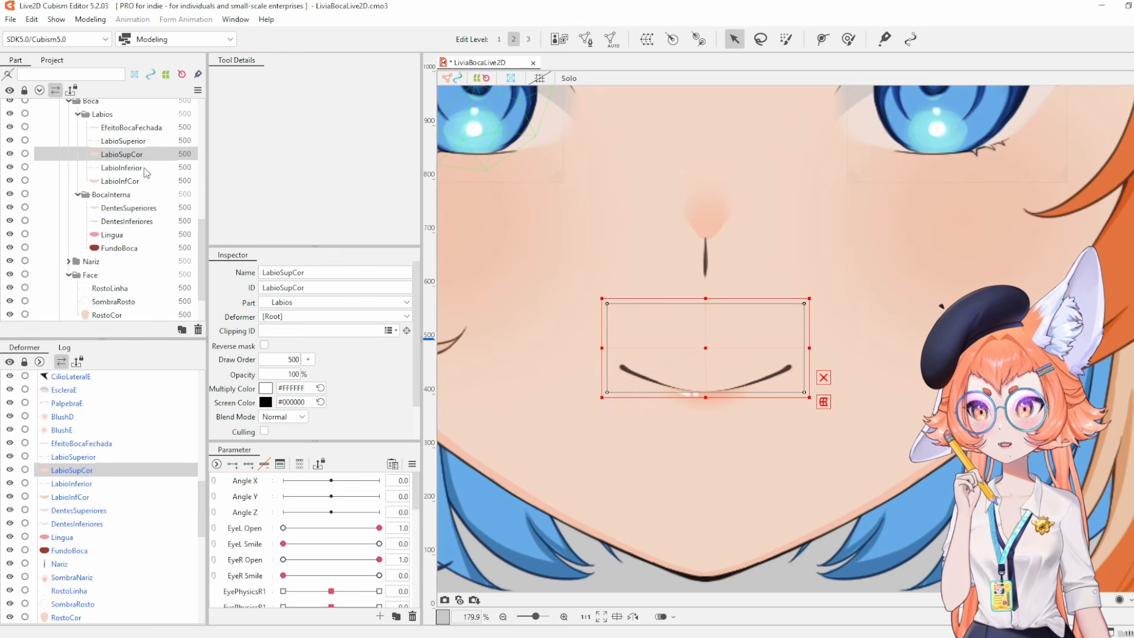
pyautogui.click(153, 129)
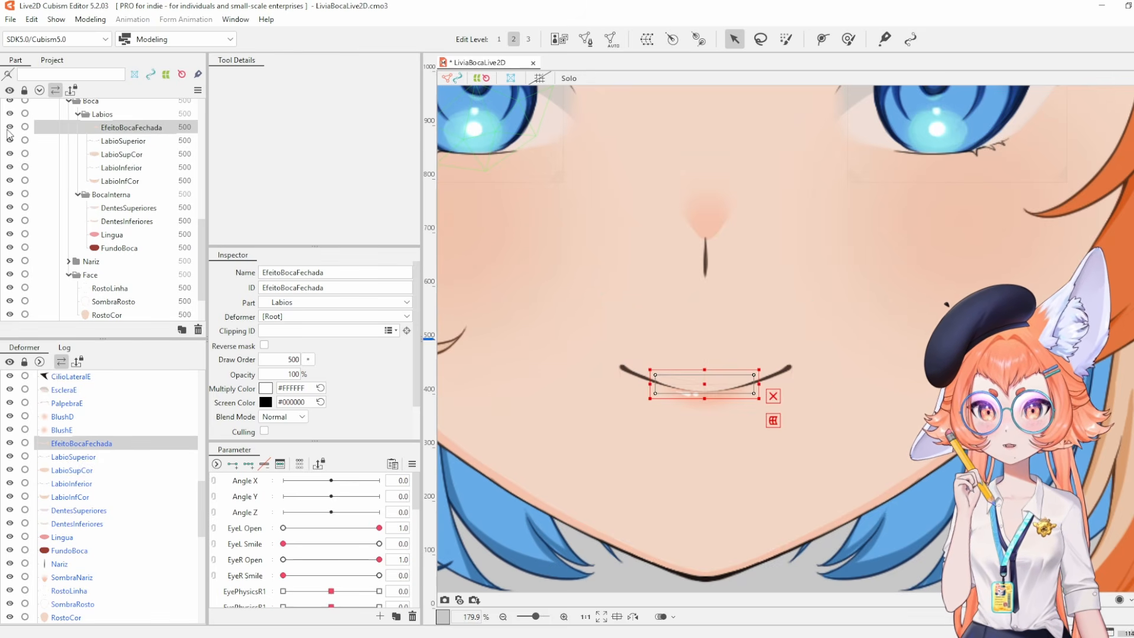
pyautogui.scroll(2, 738, 384)
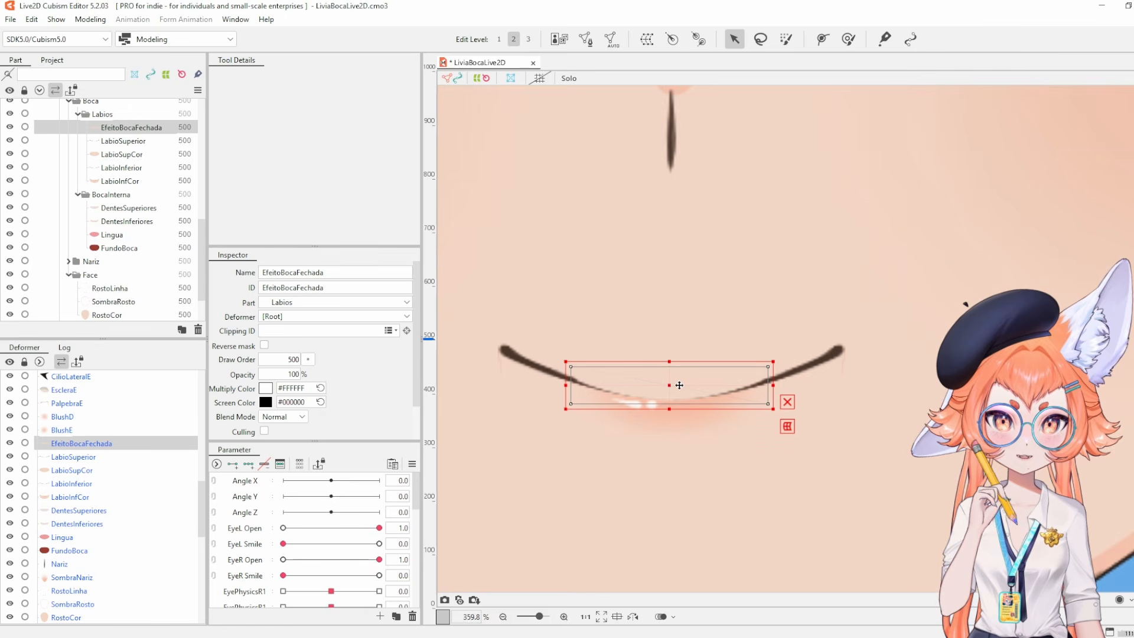
pyautogui.scroll(-3, 713, 419)
# Replace LabioSupCor's default four-point mesh with the copied lip mesh in mesh edit.
pyautogui.click(122, 154)
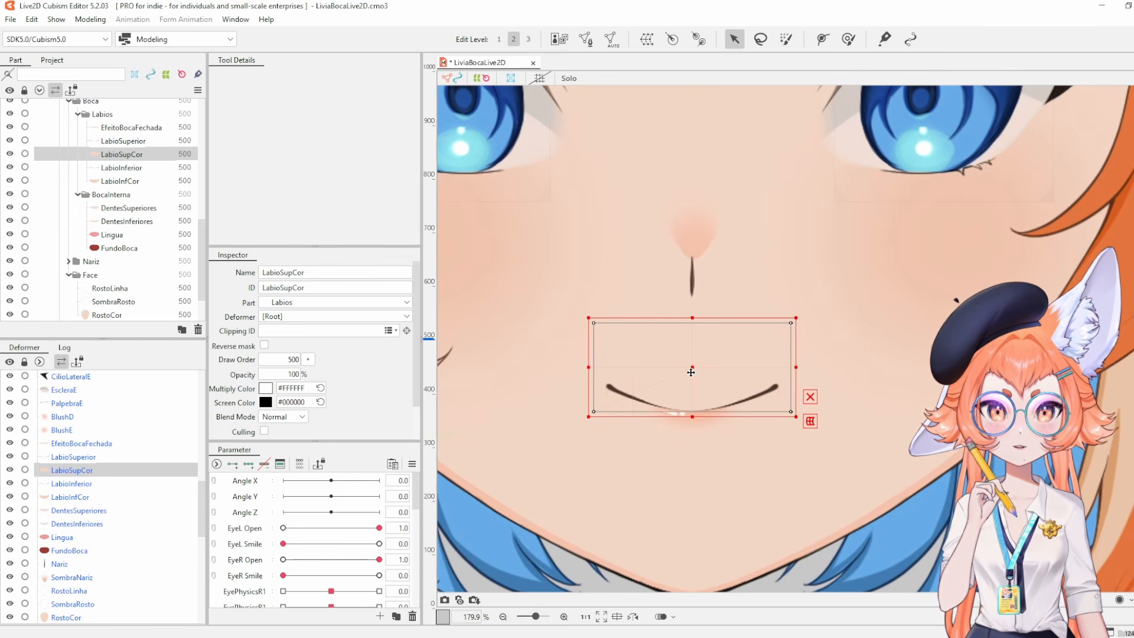
pyautogui.moveTo(691, 366); pyautogui.dragTo(725, 369)
pyautogui.hotkey('ctrl', 'z')
pyautogui.click(586, 38)
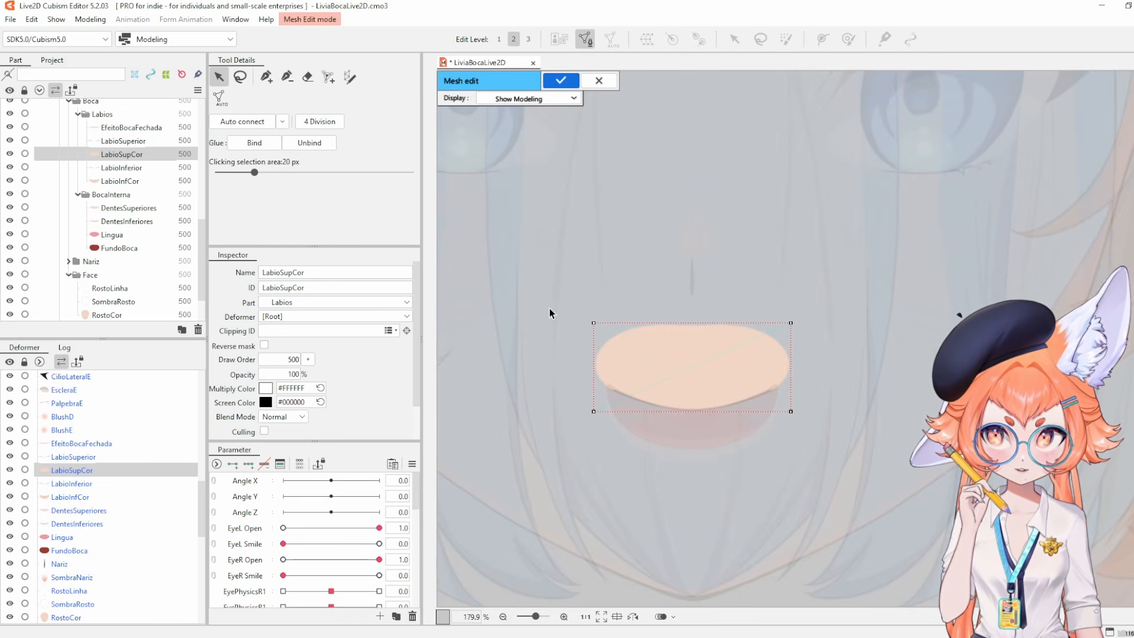
pyautogui.moveTo(549, 308); pyautogui.dragTo(817, 433)
pyautogui.click(886, 459)
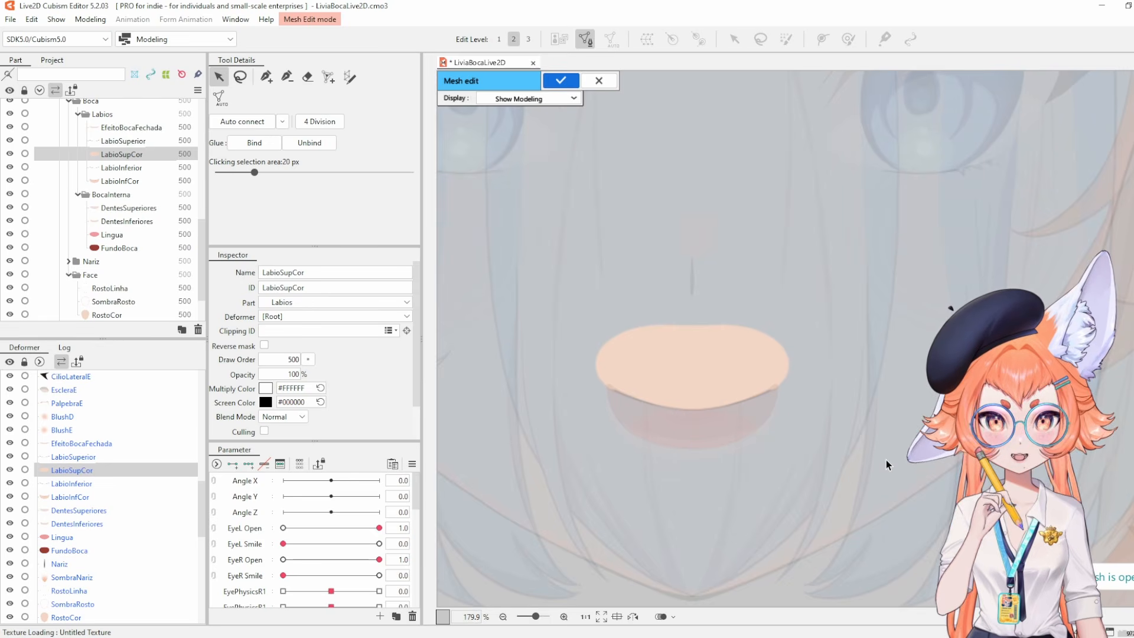
pyautogui.moveTo(886, 460); pyautogui.dragTo(585, 360)
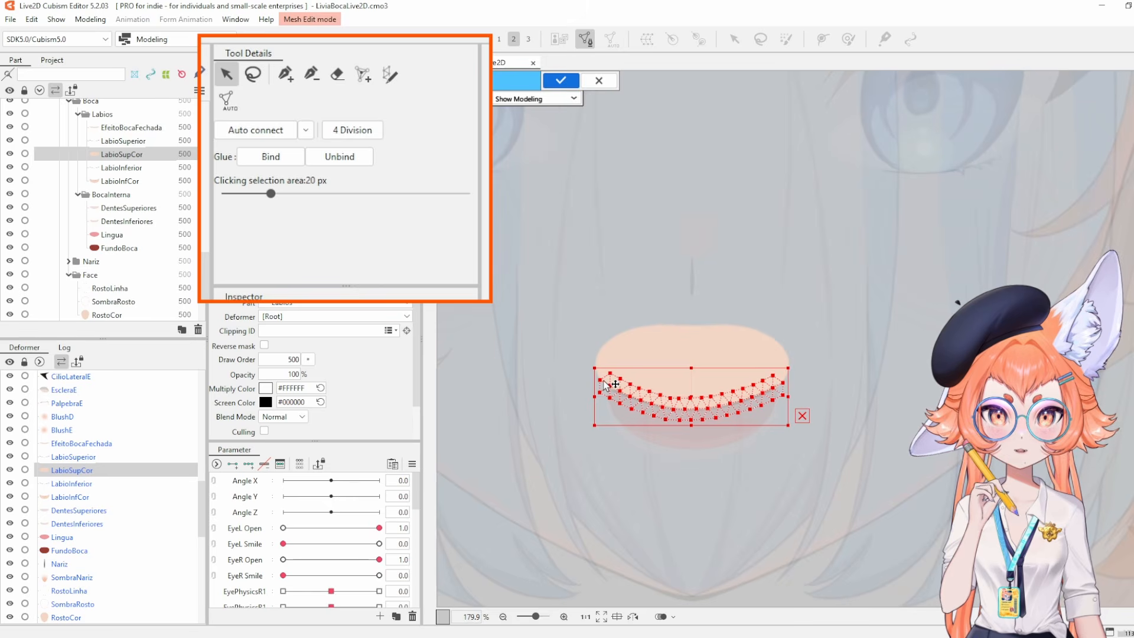
# Add mesh vertices around LabioSupCor's outline from the top centre along the right side to the lip mesh's right corner.
pyautogui.click(285, 74)
pyautogui.scroll(3, 679, 333)
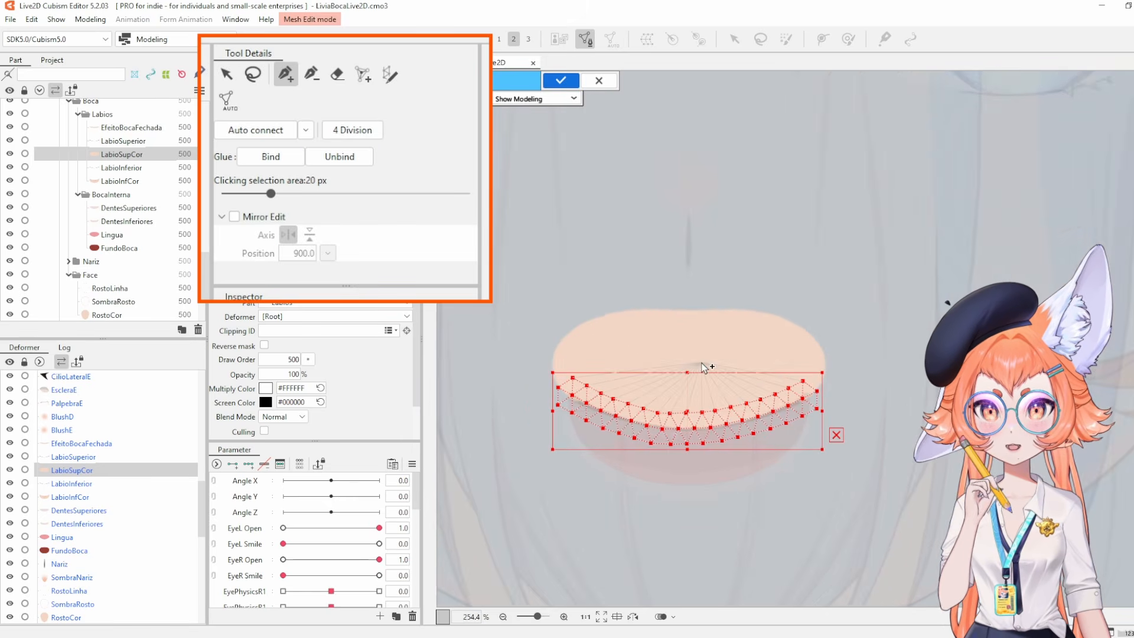
pyautogui.click(681, 274)
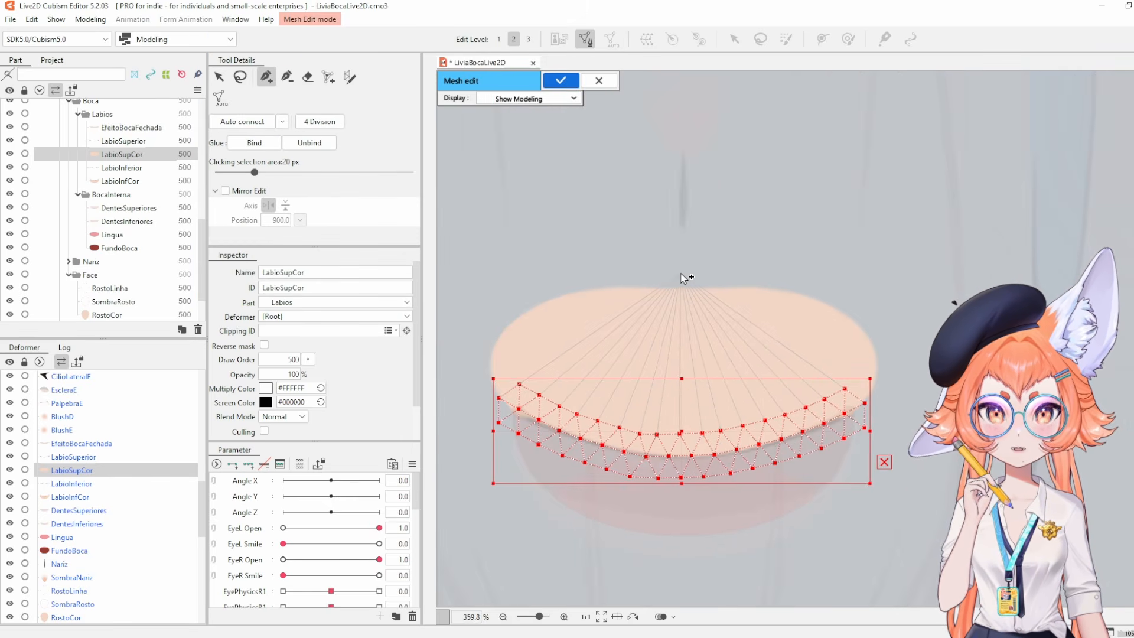
pyautogui.click(758, 274)
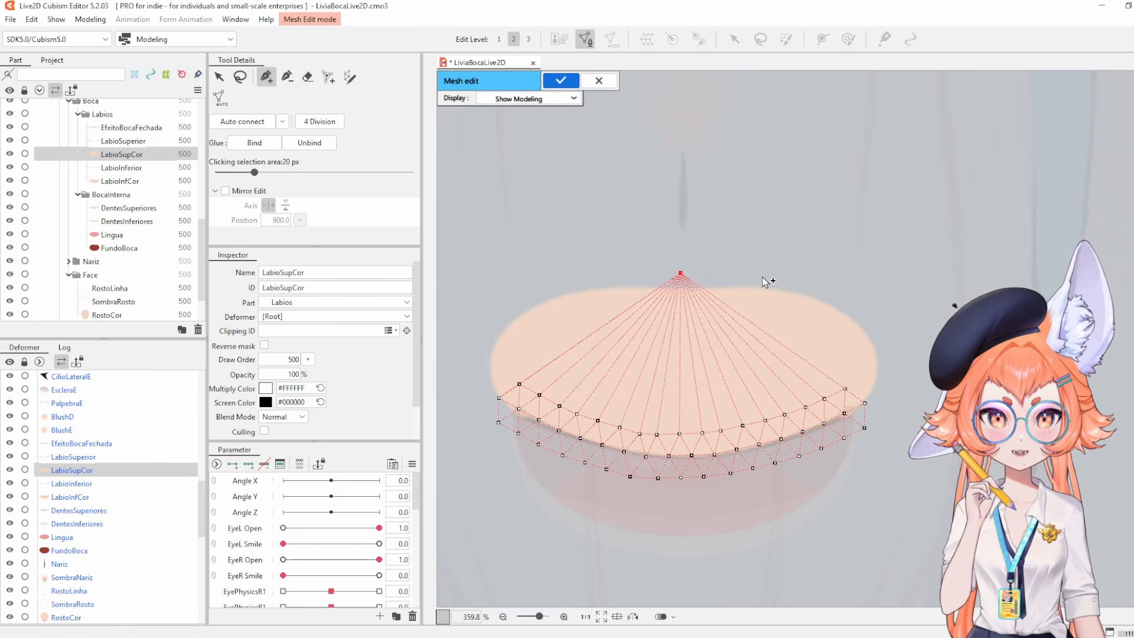
pyautogui.click(819, 282)
pyautogui.click(873, 307)
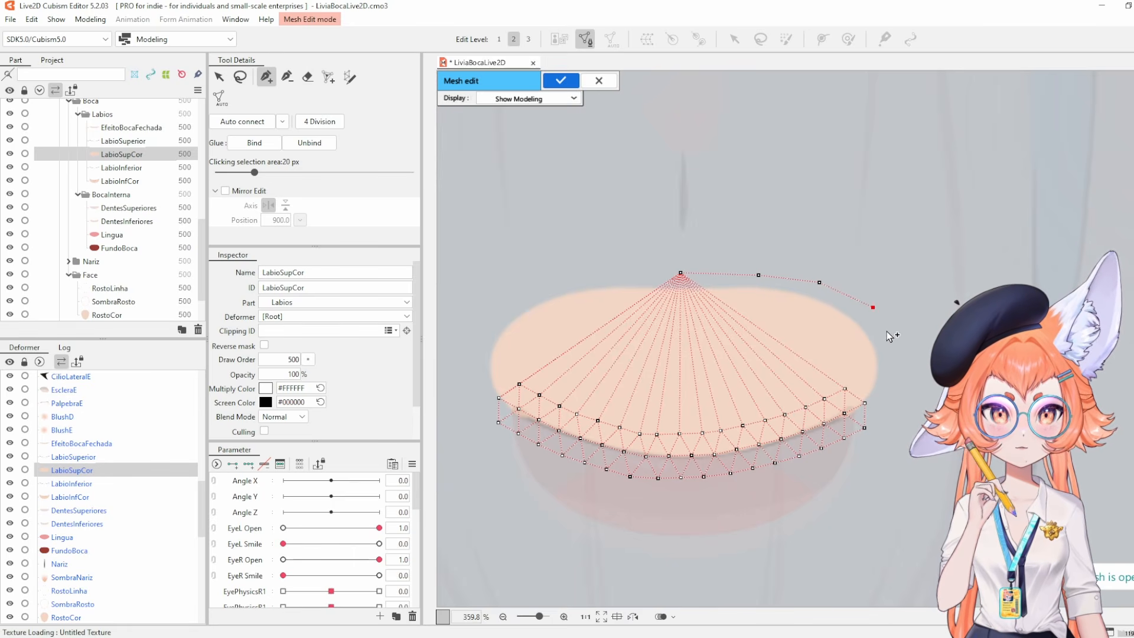
pyautogui.click(890, 365)
pyautogui.click(864, 403)
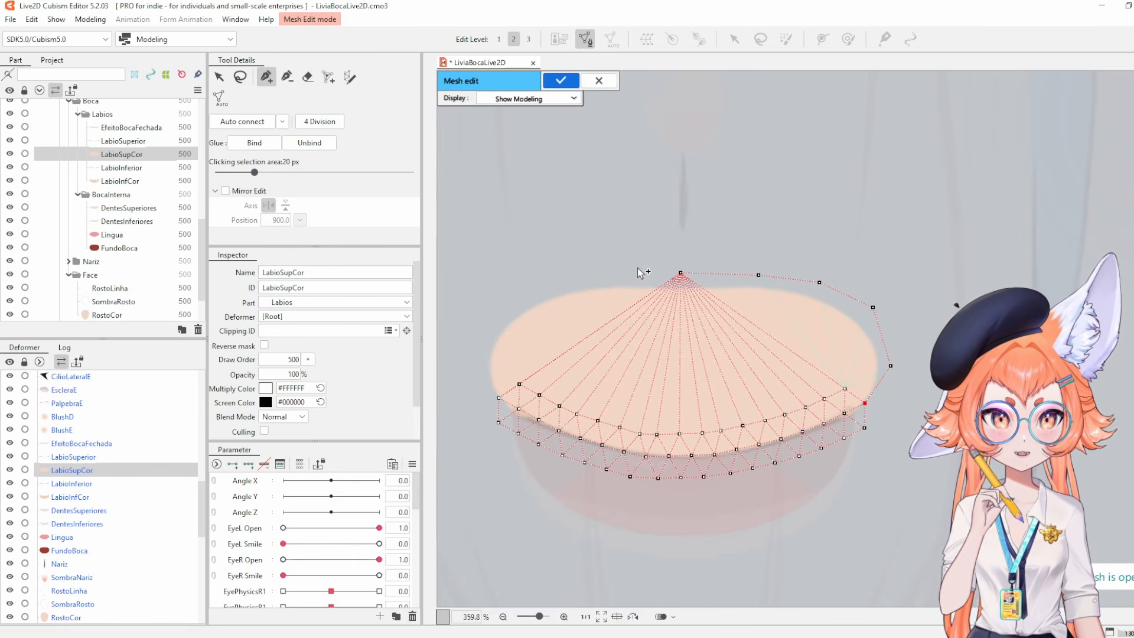
# Continue LabioSupCor's outline vertices from the top centre along the left side to the lip mesh's left corner.
pyautogui.click(680, 272)
pyautogui.click(608, 269)
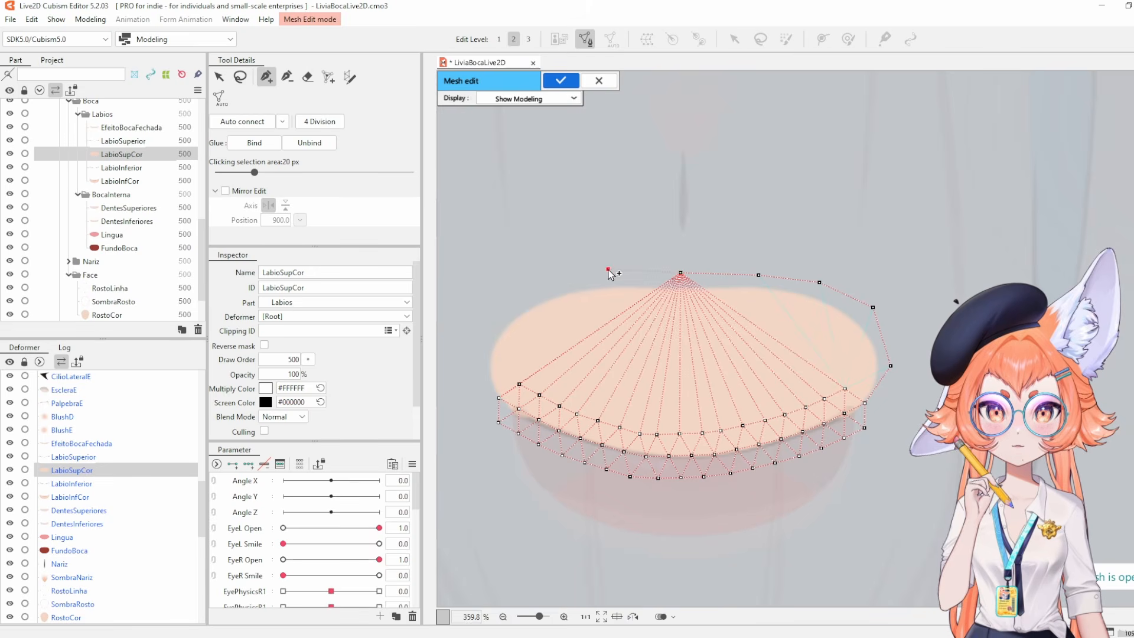
pyautogui.click(531, 285)
pyautogui.click(475, 331)
pyautogui.click(477, 382)
pyautogui.click(499, 397)
# Erase the fan of mesh edges running from LabioSupCor's top centre vertex to the lip strip, keeping the outline vertices.
pyautogui.press('e')
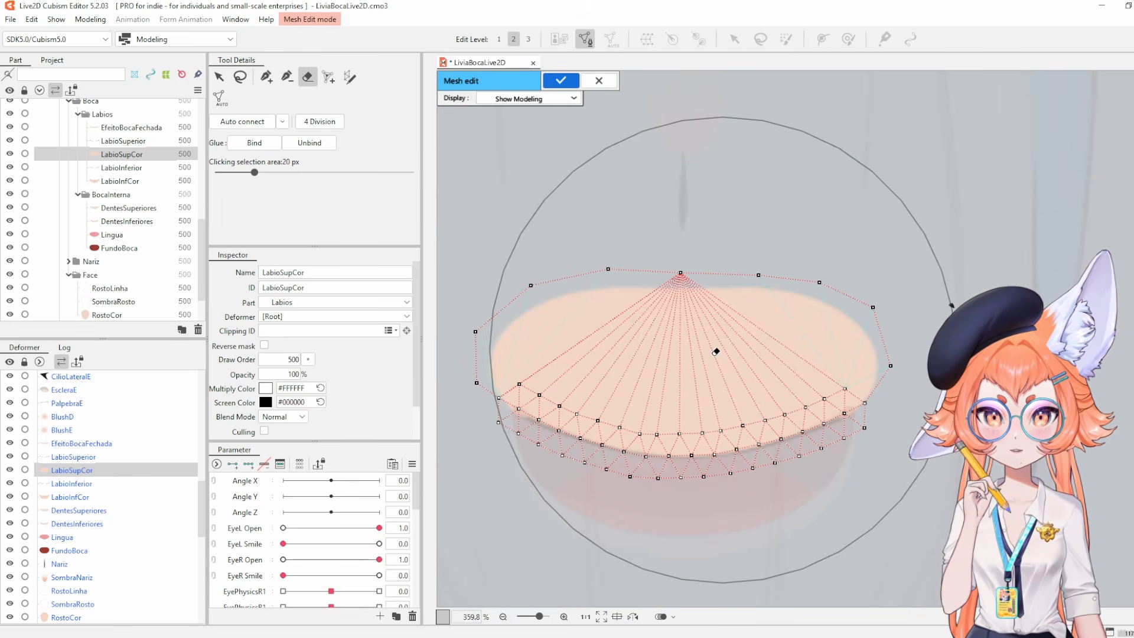
pyautogui.moveTo(821, 339); pyautogui.dragTo(568, 367)
pyautogui.moveTo(813, 316); pyautogui.dragTo(668, 338)
pyautogui.moveTo(593, 338)
pyautogui.mouseDown()
pyautogui.moveTo(683, 348)
pyautogui.moveTo(766, 337)
pyautogui.mouseUp()
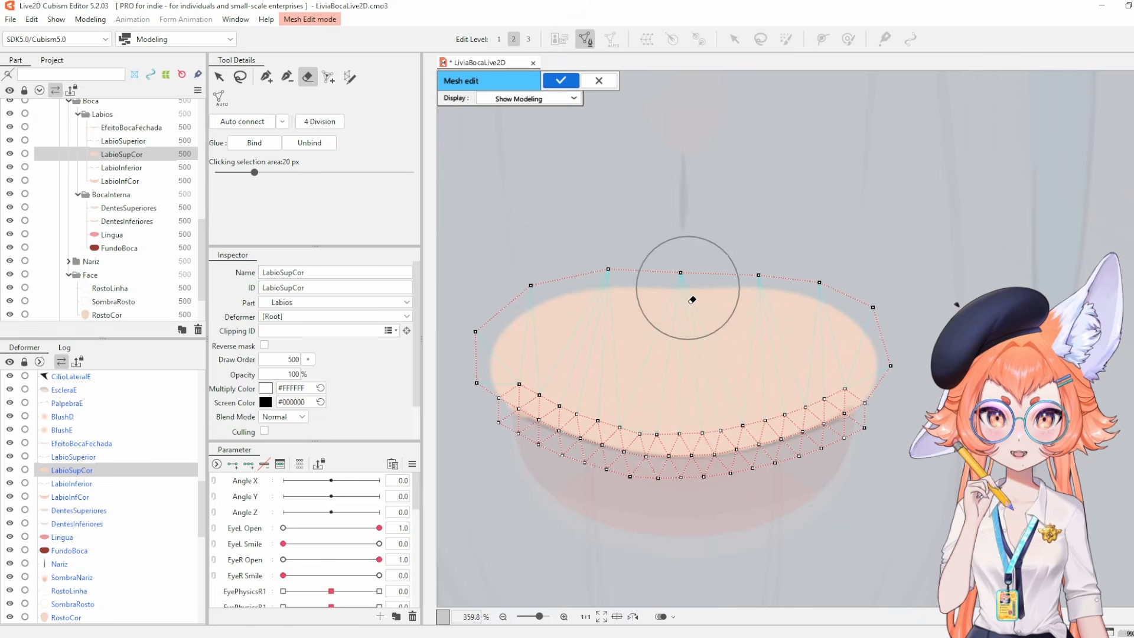
# Pull LabioSupCor's outer mesh vertices inward so the outline follows the edge of the lip colour on both sides.
pyautogui.click(266, 76)
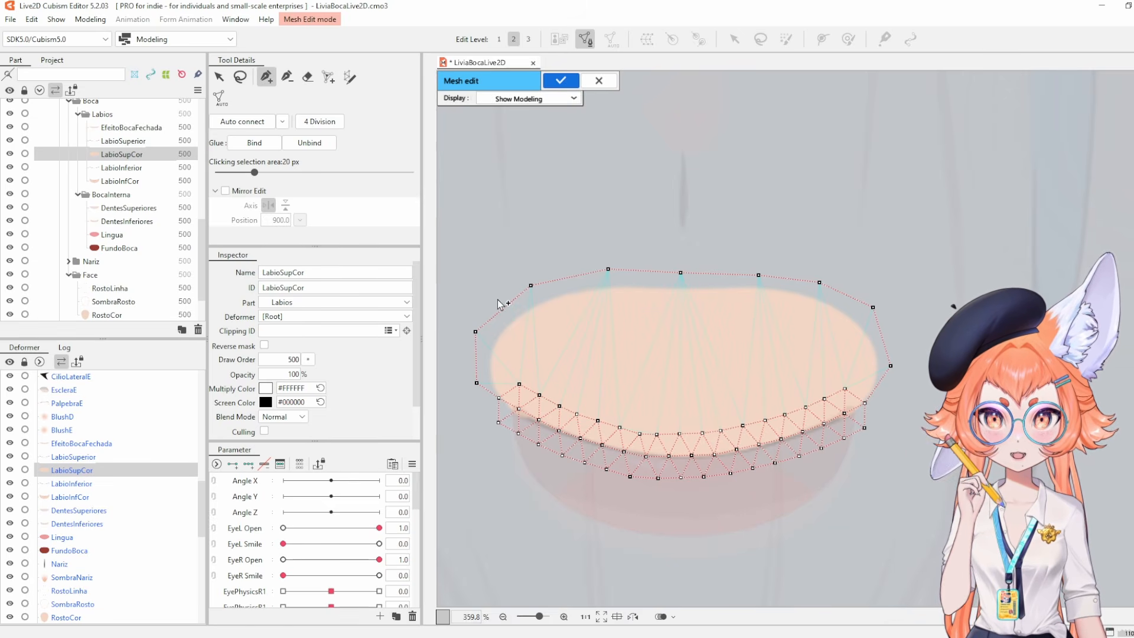
pyautogui.moveTo(536, 287); pyautogui.dragTo(503, 341)
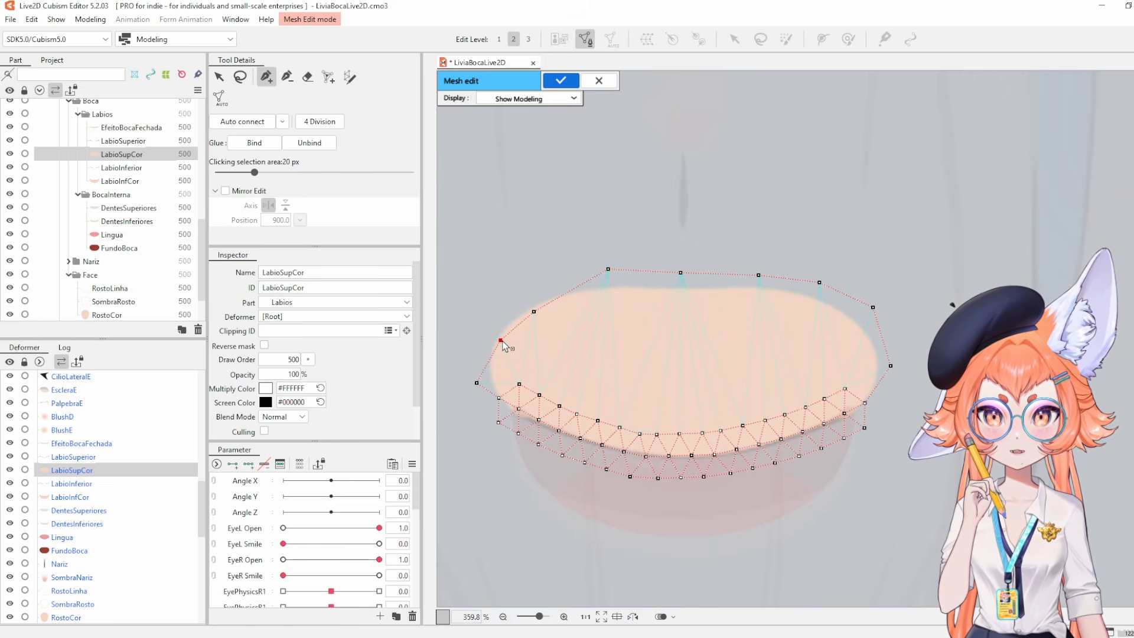
pyautogui.moveTo(477, 383); pyautogui.dragTo(492, 381)
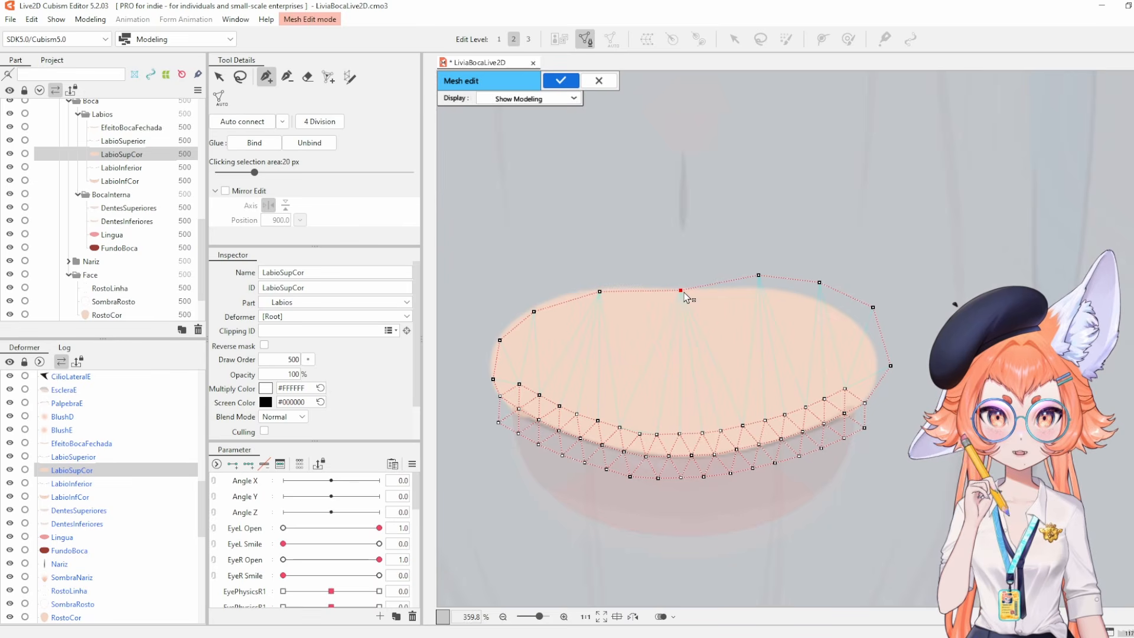
pyautogui.moveTo(758, 275); pyautogui.dragTo(760, 290)
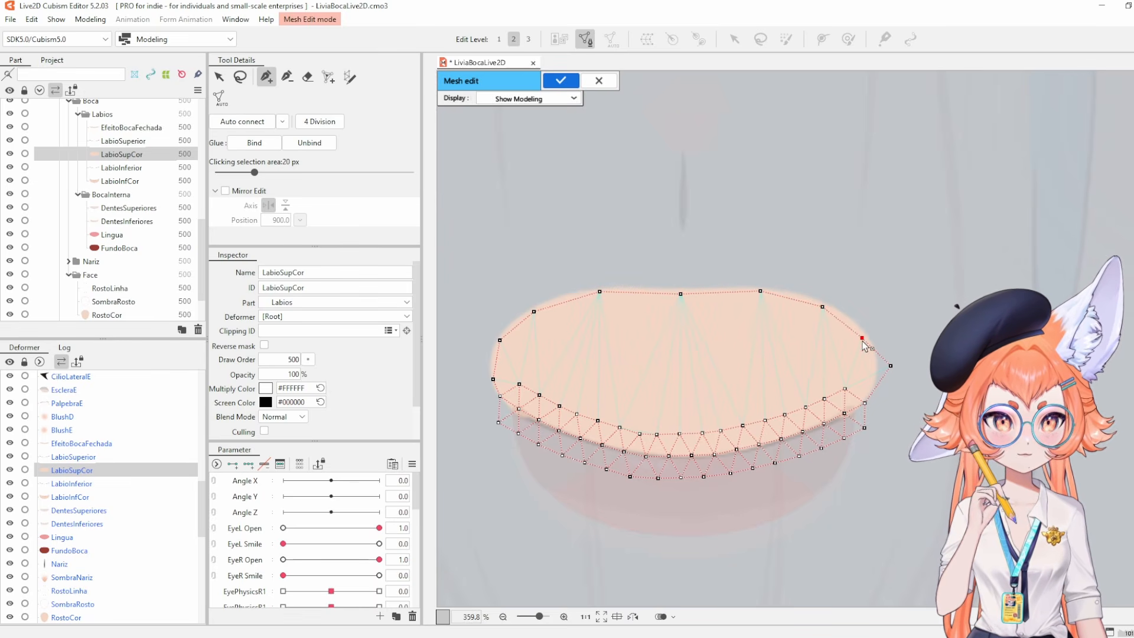
pyautogui.moveTo(884, 376); pyautogui.dragTo(873, 377)
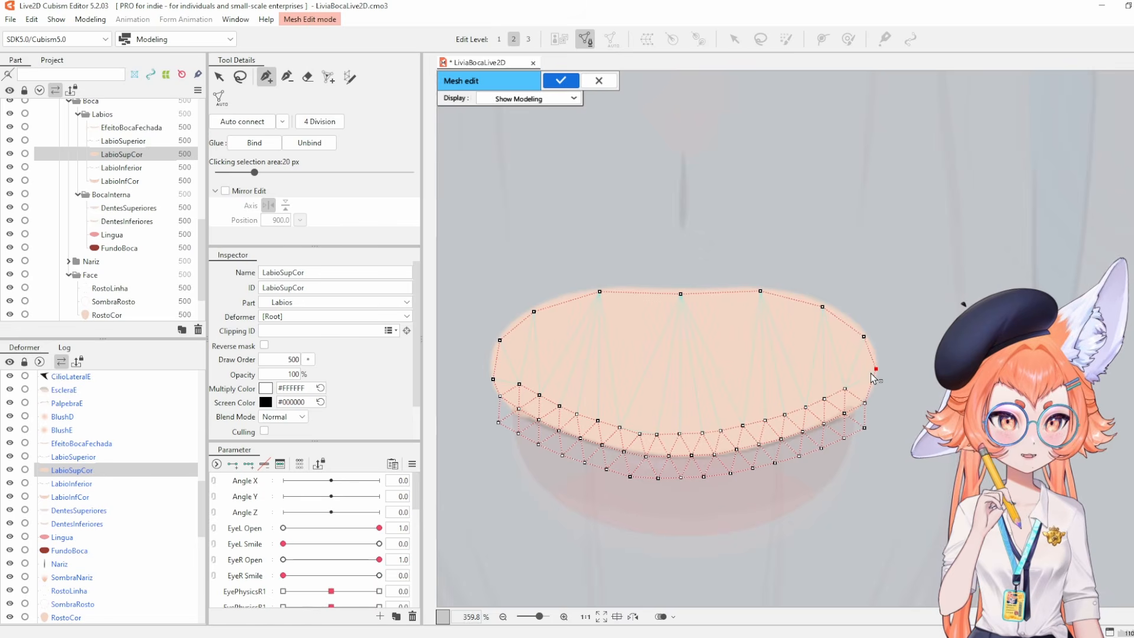
pyautogui.press('e')
pyautogui.scroll(-3, 868, 406)
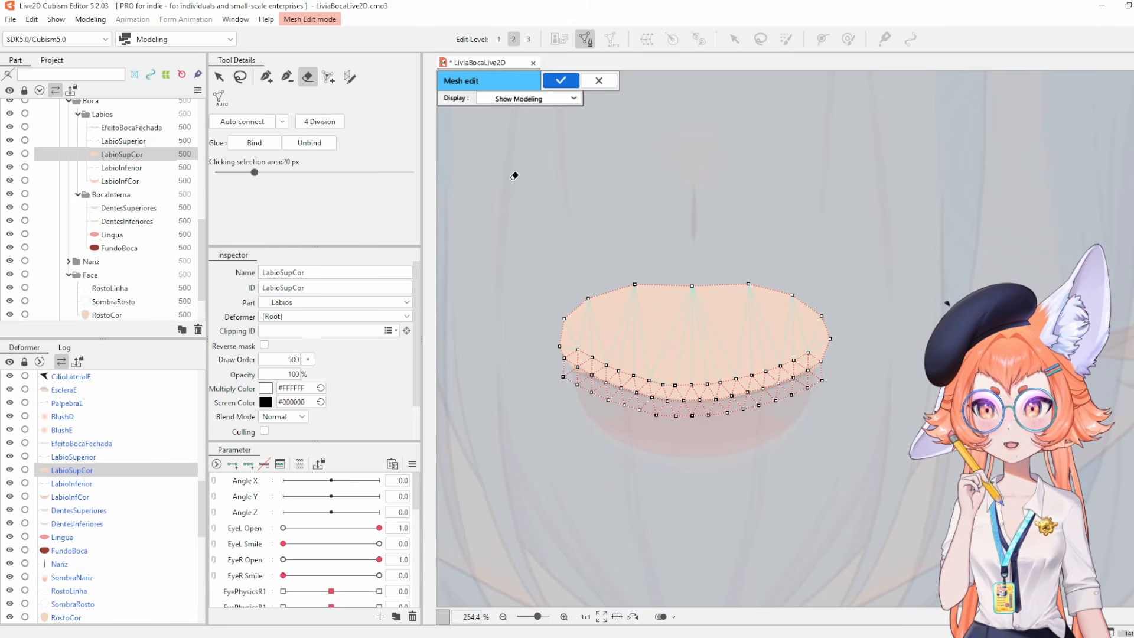
pyautogui.click(283, 129)
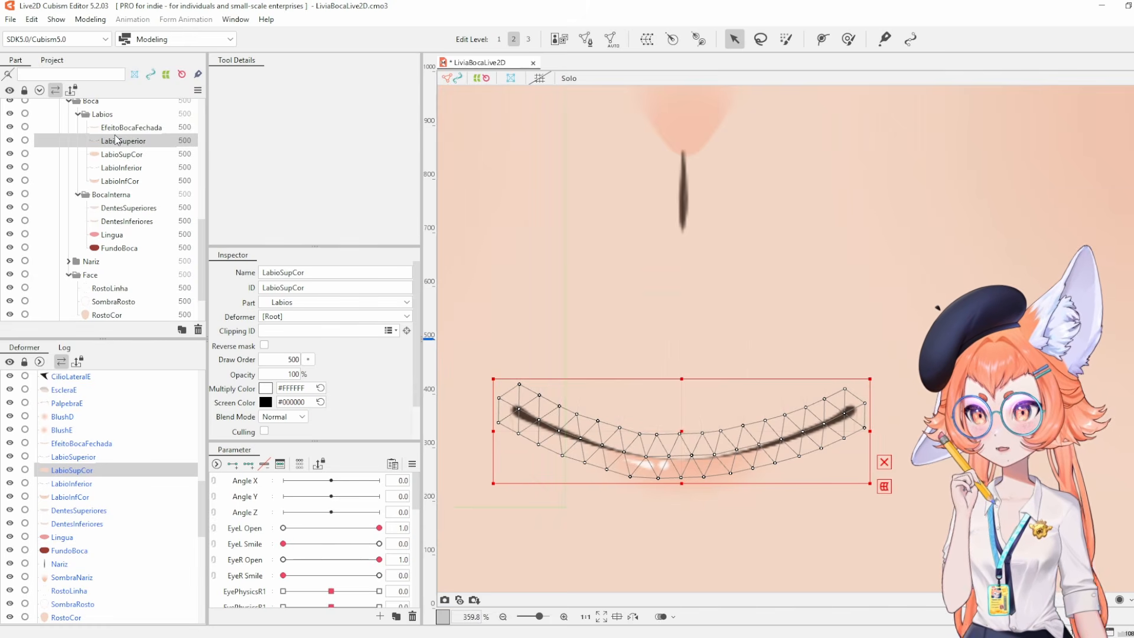
# Replace EfeitoBocaFechada's default four-point mesh with the copied lip mesh in mesh edit.
pyautogui.click(679, 451)
pyautogui.click(682, 458)
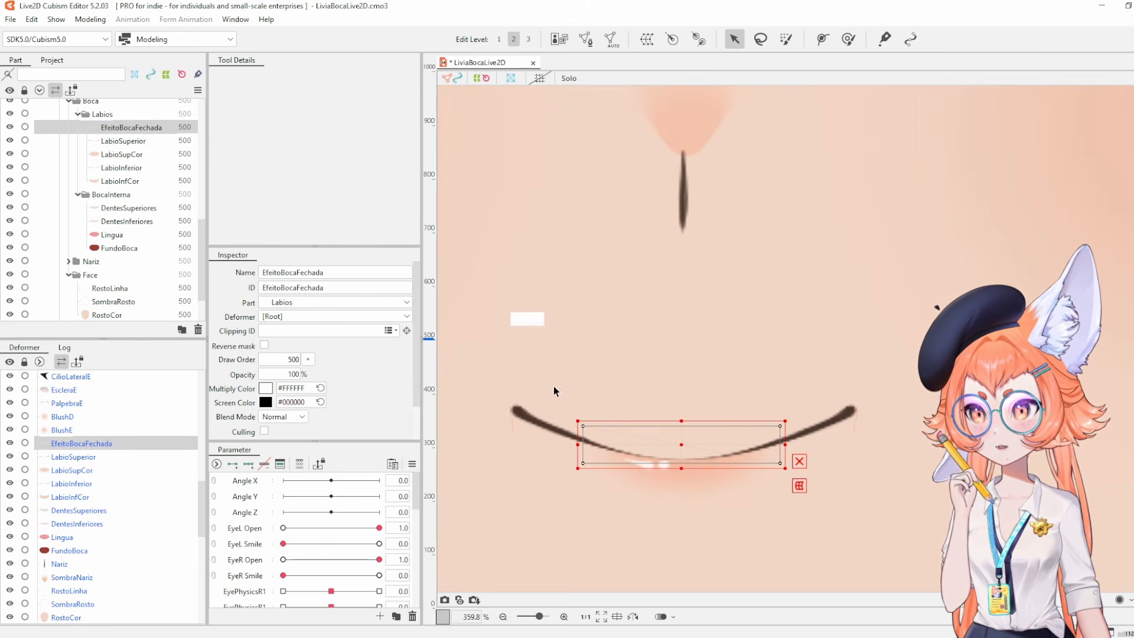
pyautogui.moveTo(685, 445); pyautogui.dragTo(698, 408)
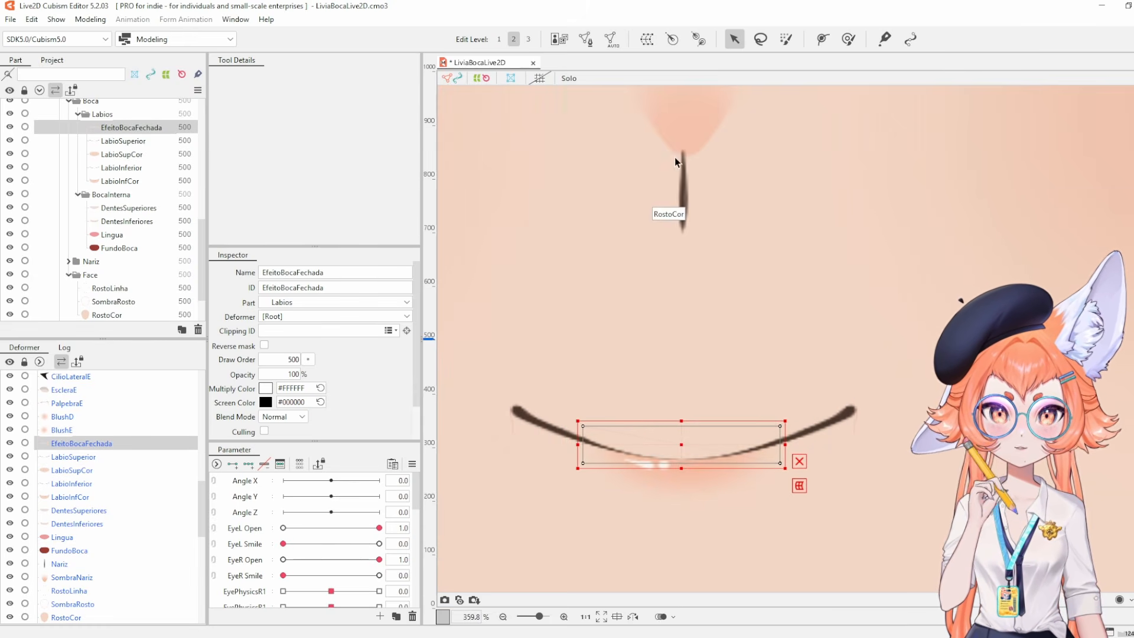
pyautogui.click(585, 39)
pyautogui.moveTo(561, 358); pyautogui.dragTo(805, 518)
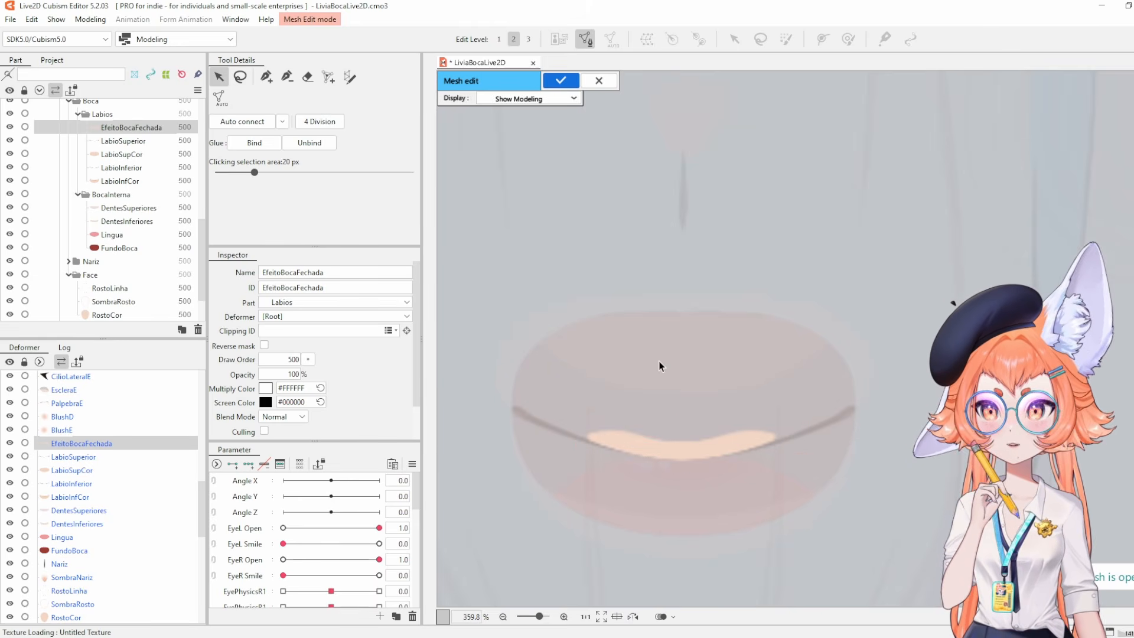
pyautogui.hotkey('ctrl', 'v')
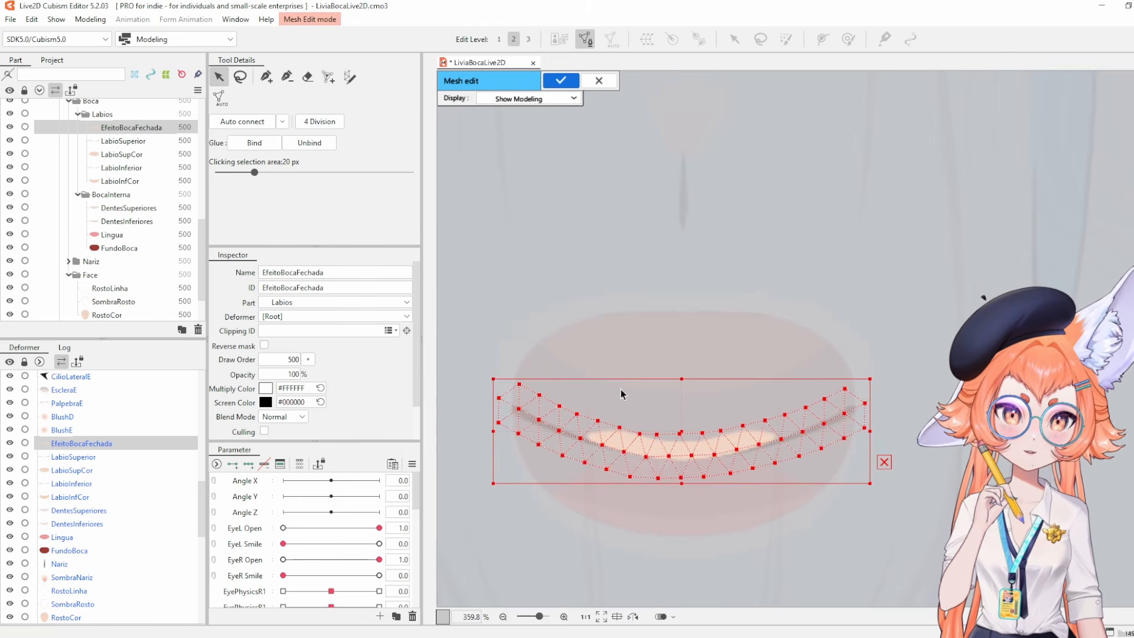
pyautogui.scroll(3, 673, 452)
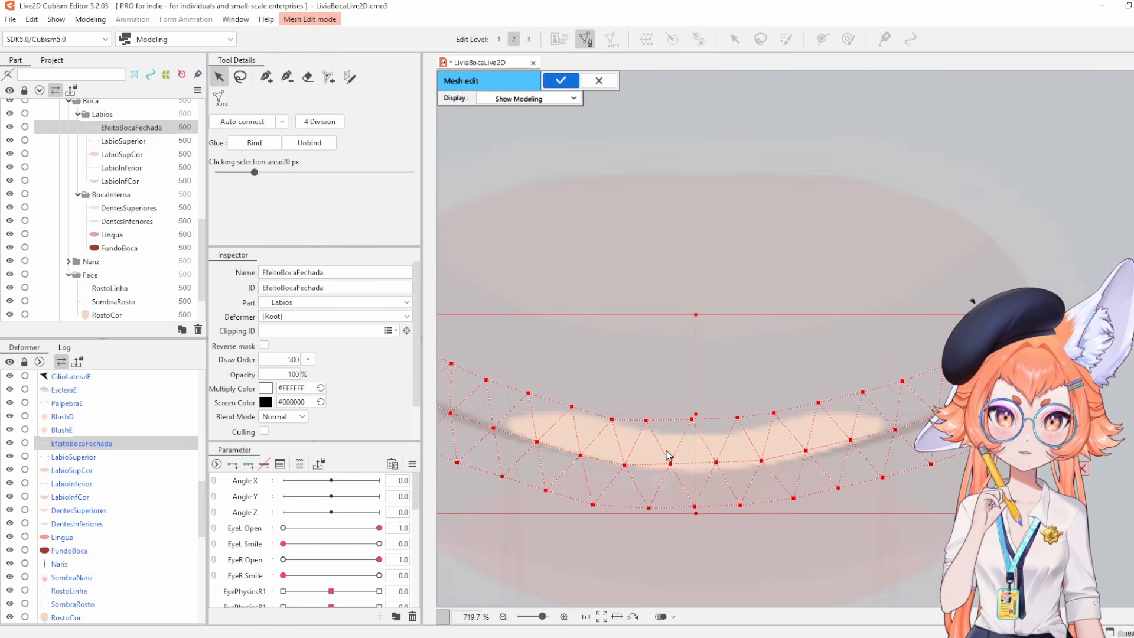
pyautogui.scroll(-3, 673, 442)
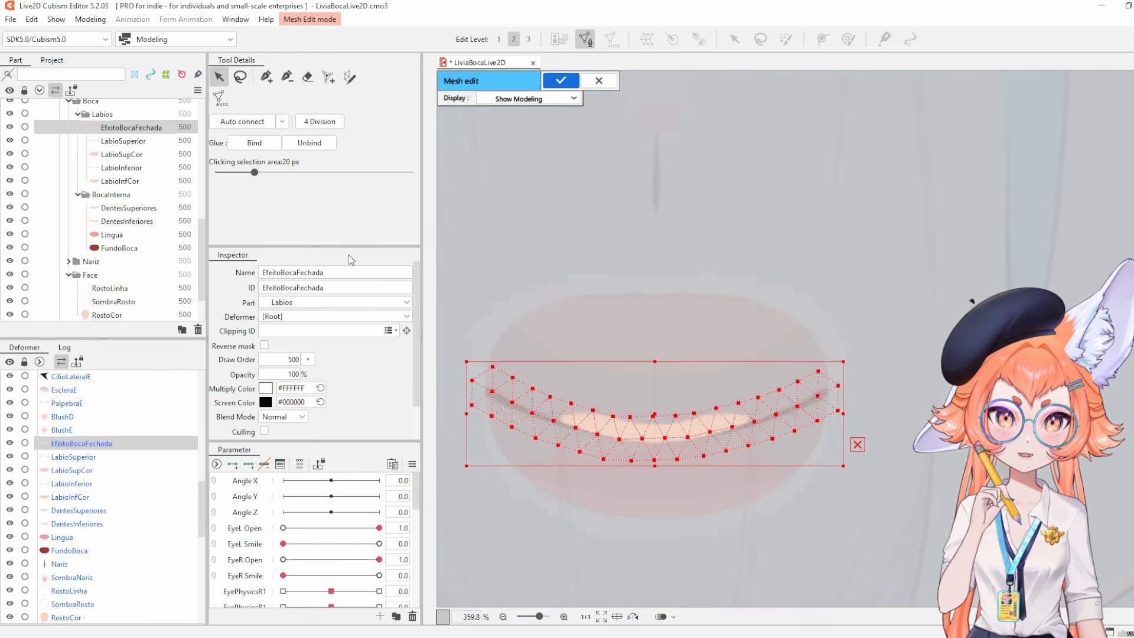
# Erase both ends of EfeitoBocaFechada's lip mesh so only the part around its artwork remains, and apply the mesh.
pyautogui.click(308, 77)
pyautogui.moveTo(839, 326)
pyautogui.mouseDown()
pyautogui.moveTo(815, 325)
pyautogui.moveTo(863, 383)
pyautogui.moveTo(826, 357)
pyautogui.moveTo(818, 383)
pyautogui.mouseUp()
pyautogui.moveTo(496, 401)
pyautogui.mouseDown()
pyautogui.moveTo(503, 352)
pyautogui.moveTo(478, 340)
pyautogui.mouseUp()
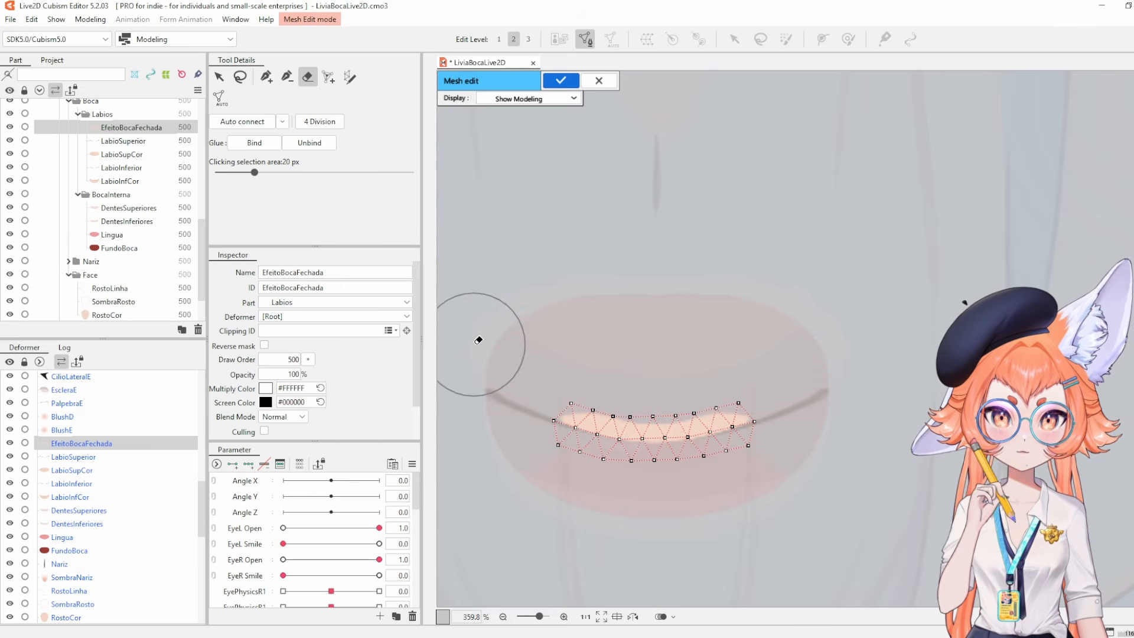
pyautogui.click(560, 81)
# Open LabioInfCor in mesh edit and clear its default mesh.
pyautogui.click(820, 470)
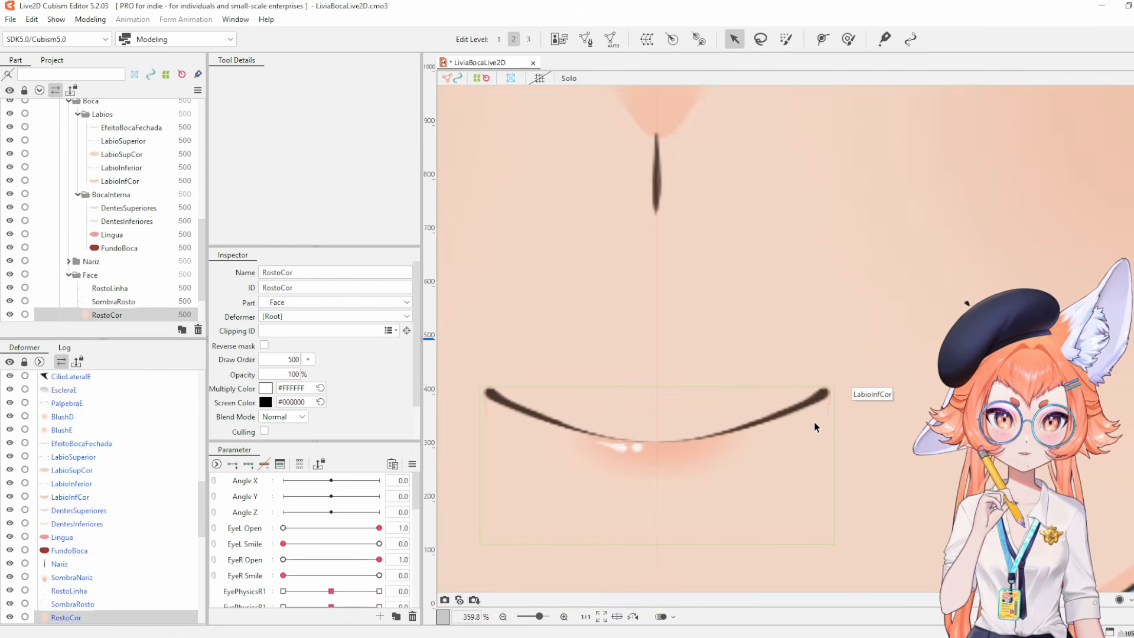
pyautogui.click(813, 422)
pyautogui.scroll(-2, 766, 377)
pyautogui.moveTo(712, 417)
pyautogui.mouseDown()
pyautogui.moveTo(715, 482)
pyautogui.moveTo(724, 441)
pyautogui.moveTo(702, 427)
pyautogui.mouseUp()
pyautogui.hotkey('ctrl', 'z')
pyautogui.doubleClick(730, 411)
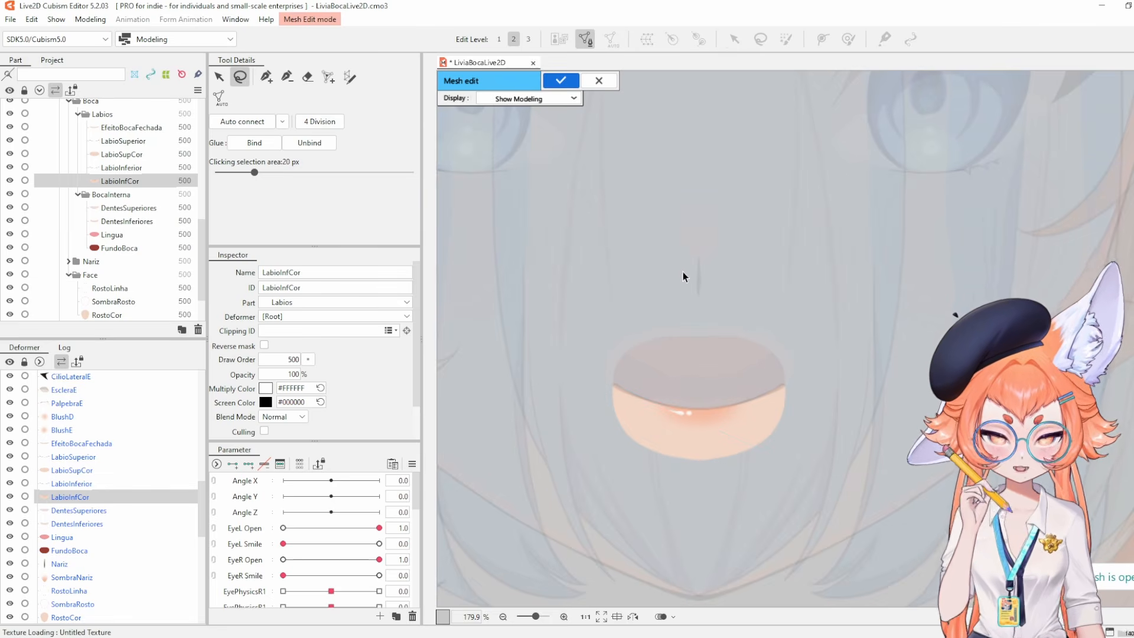
# Paste the copied lip mesh onto LabioInfCor and add outline vertices from its bottom centre up along the right side.
pyautogui.scroll(3, 721, 533)
pyautogui.click(708, 492)
pyautogui.click(771, 479)
pyautogui.click(825, 454)
pyautogui.click(864, 407)
pyautogui.click(875, 365)
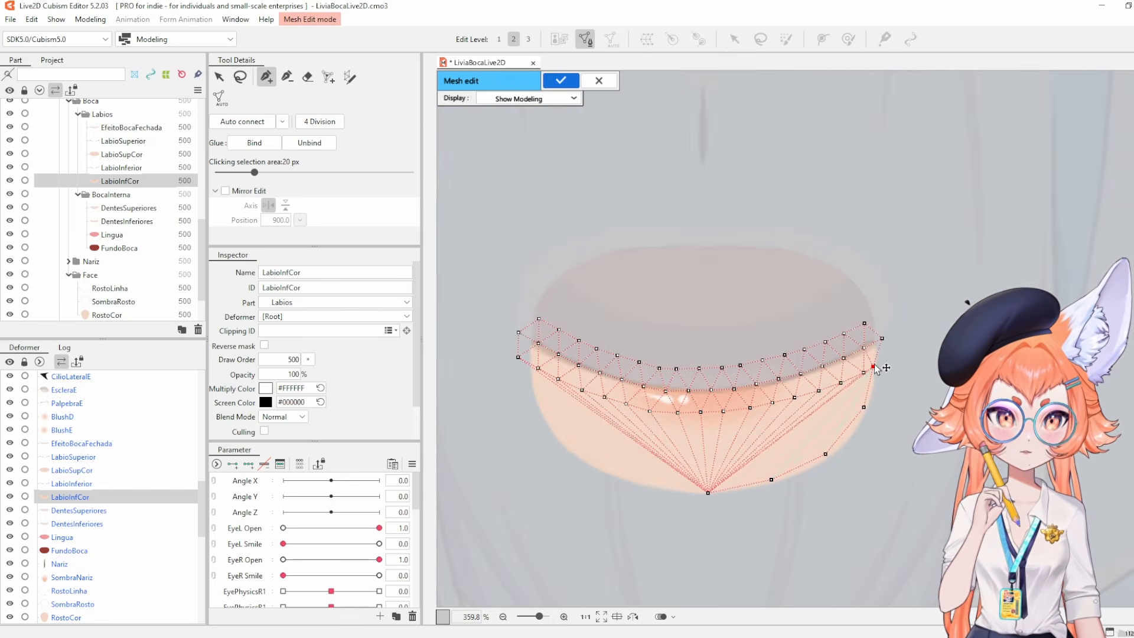
pyautogui.press('e')
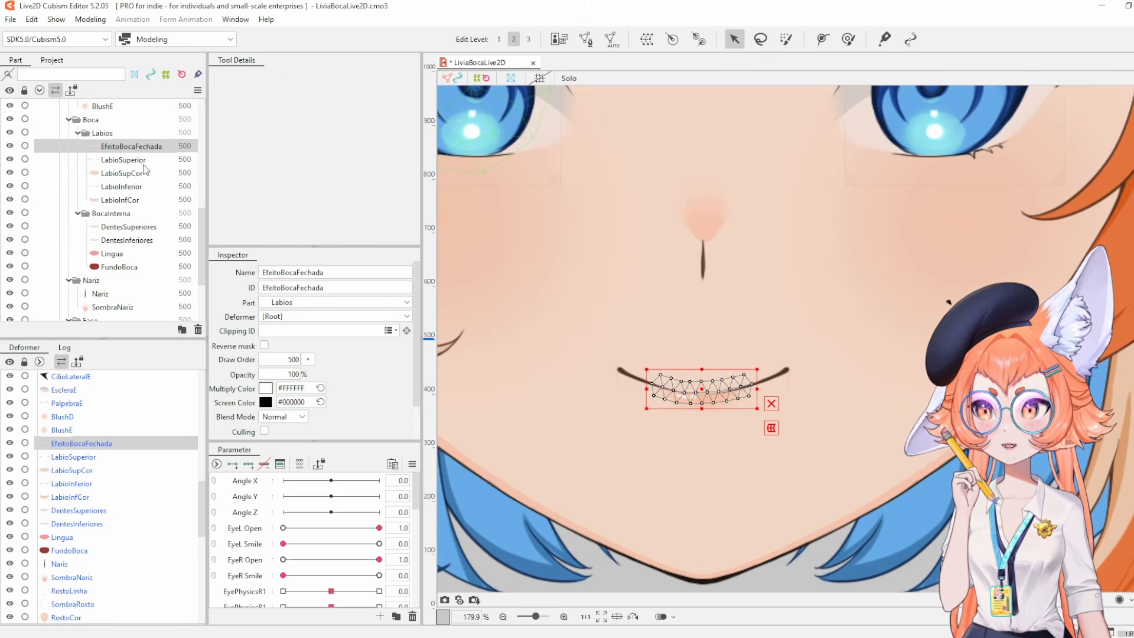
# Review the meshes of all five Labios parts together, from EfeitoBocaFechada to LabioInfCor.
pyautogui.keyDown('shift'); pyautogui.click(127, 201); pyautogui.keyUp('shift')
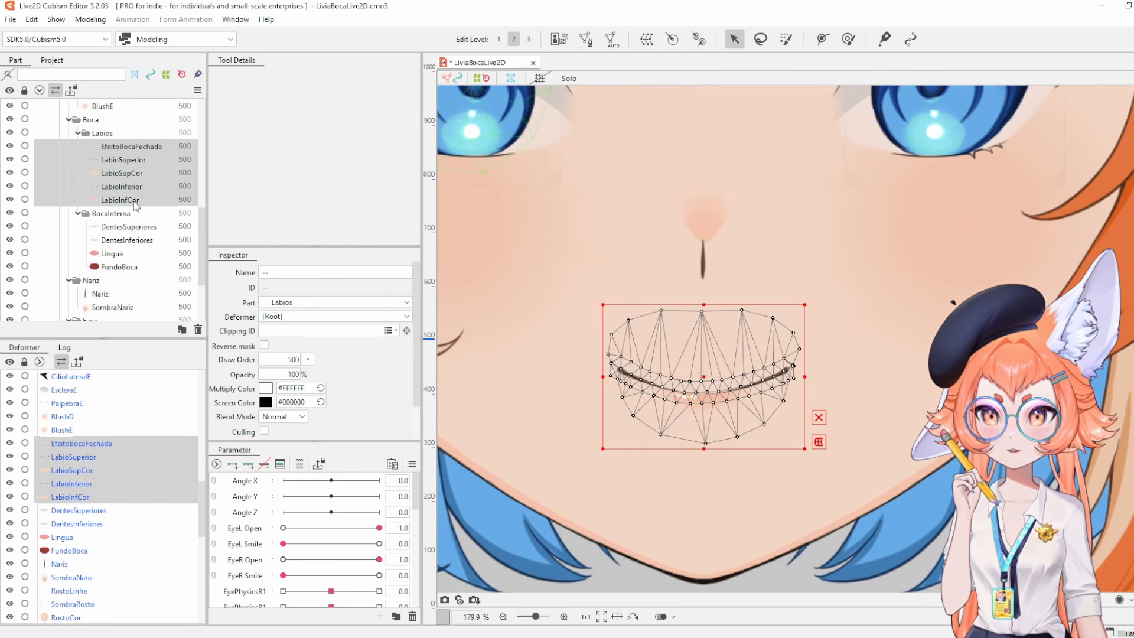
pyautogui.click(135, 177)
pyautogui.click(139, 160)
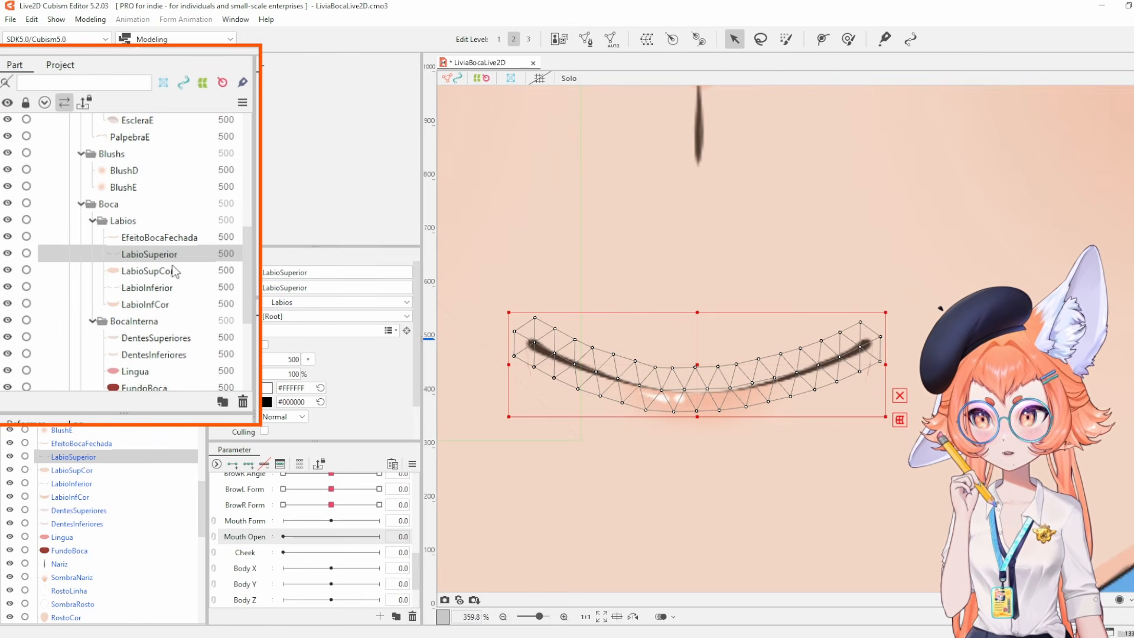
# Draw a three-point deform path along the upper lip line, from corner to centre to corner, for LabioSupCor, LabioSuperior and EfeitoBocaFechada together.
pyautogui.click(165, 272)
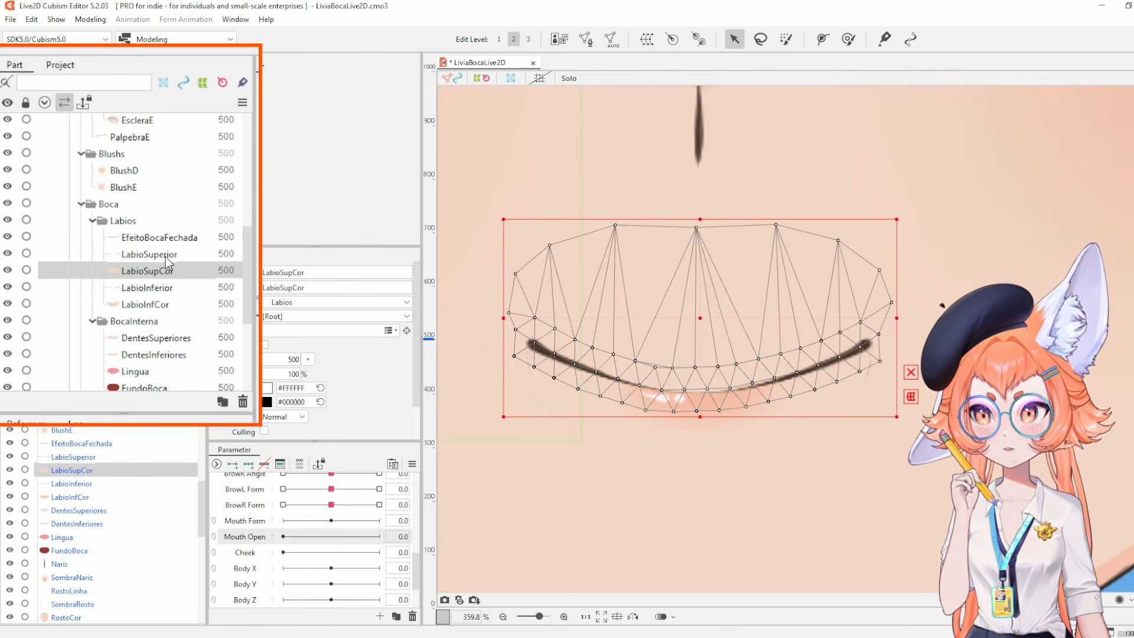
pyautogui.keyDown('ctrl'); pyautogui.click(165, 255); pyautogui.keyUp('ctrl')
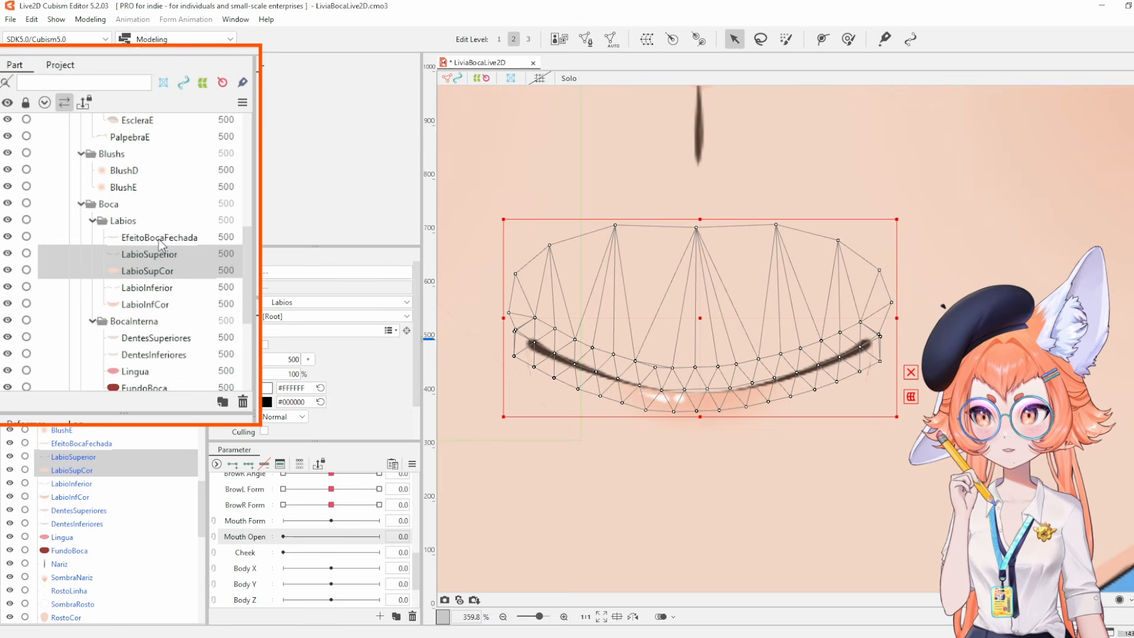
pyautogui.keyDown('ctrl'); pyautogui.click(159, 239); pyautogui.keyUp('ctrl')
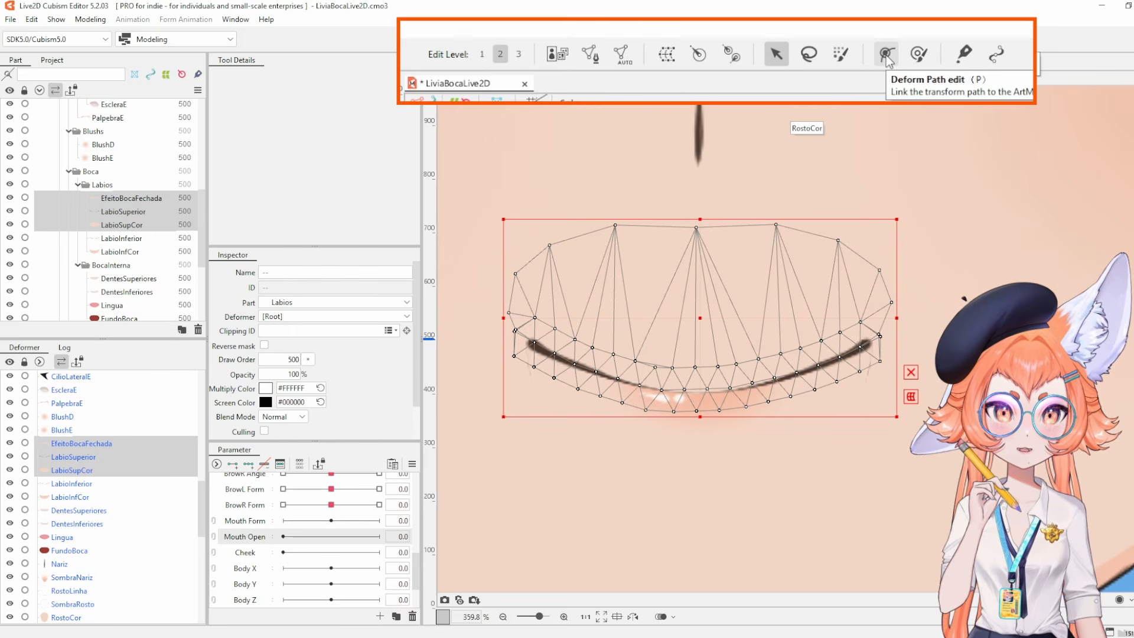
pyautogui.click(822, 39)
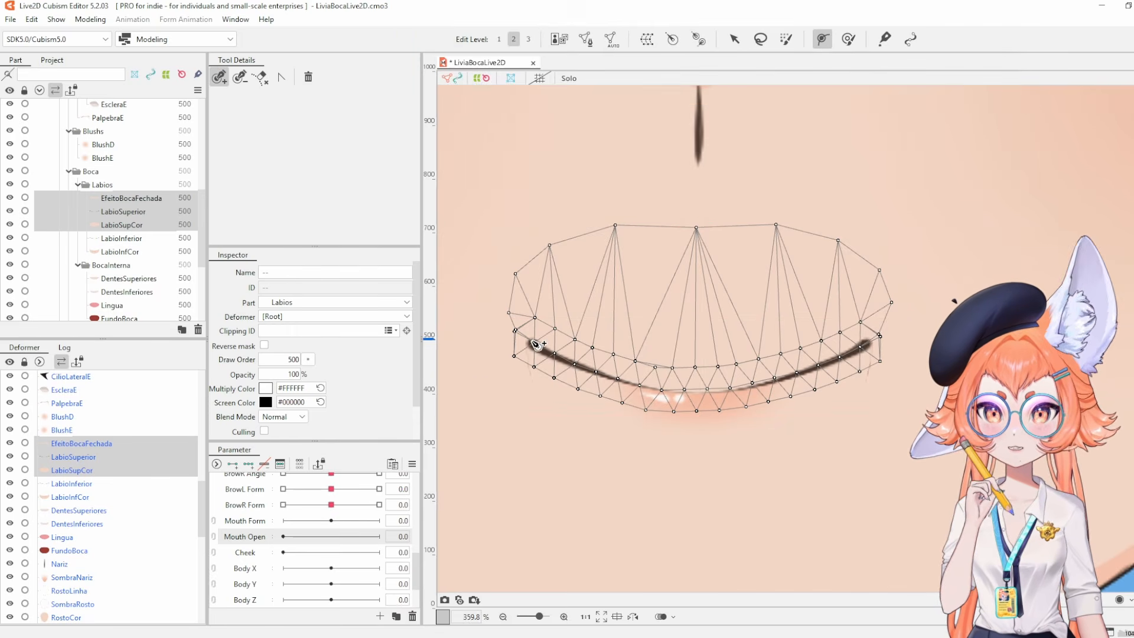
pyautogui.click(532, 344)
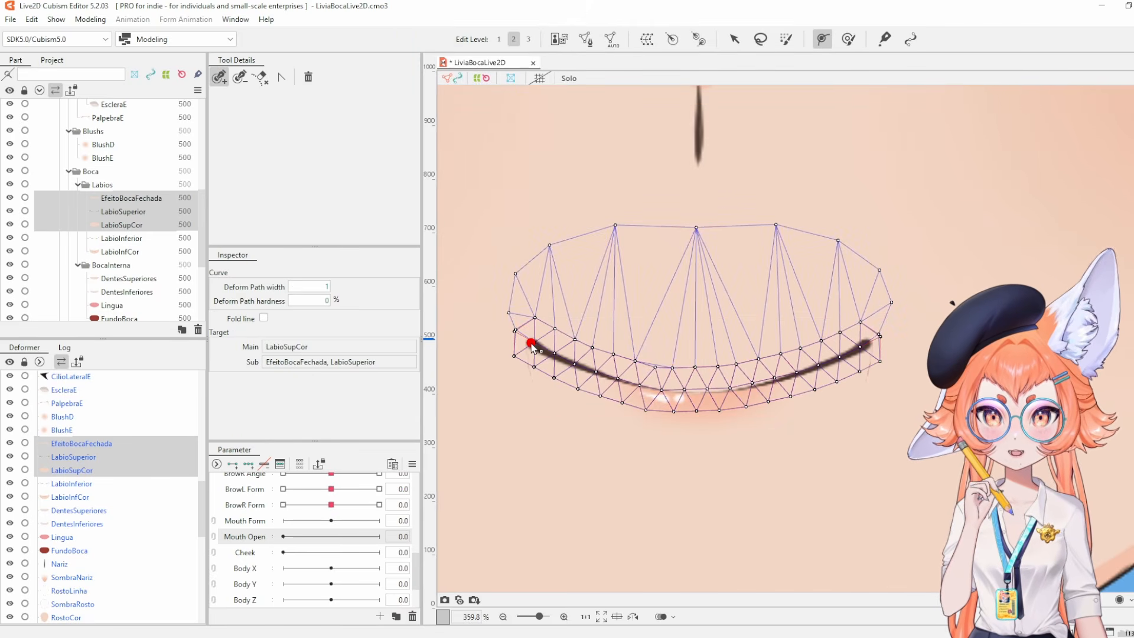
pyautogui.click(694, 390)
pyautogui.click(866, 344)
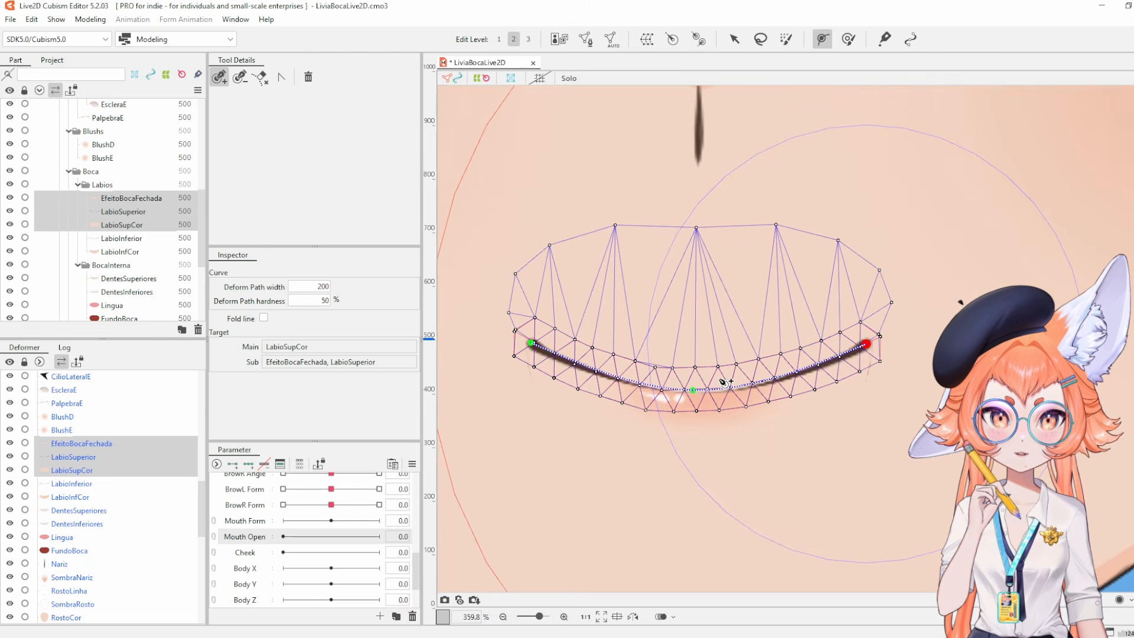
pyautogui.click(692, 392)
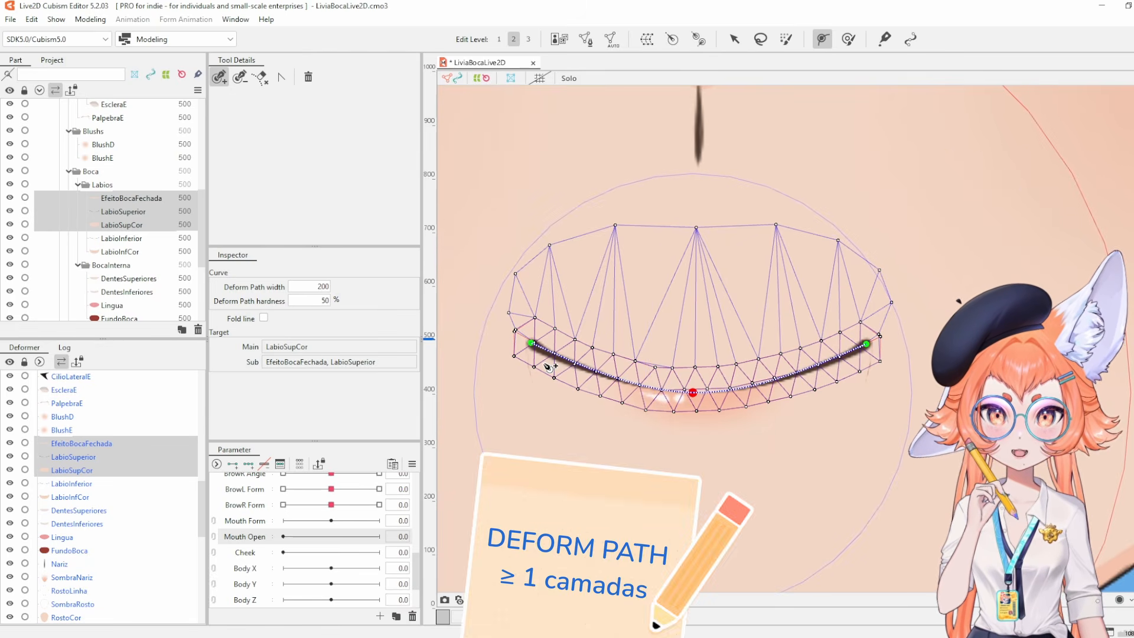
# Try lifting the deform path's centre point with all three upper-lip parts selected, and undo the move.
pyautogui.click(734, 39)
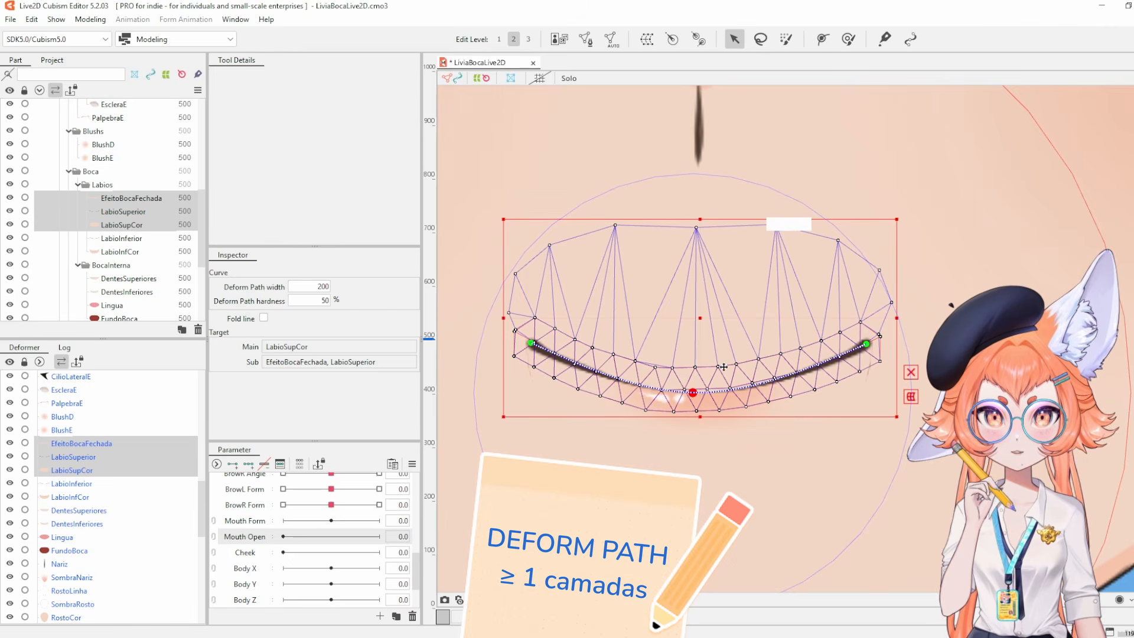
pyautogui.moveTo(694, 393); pyautogui.dragTo(700, 279)
pyautogui.hotkey('ctrl', 'z')
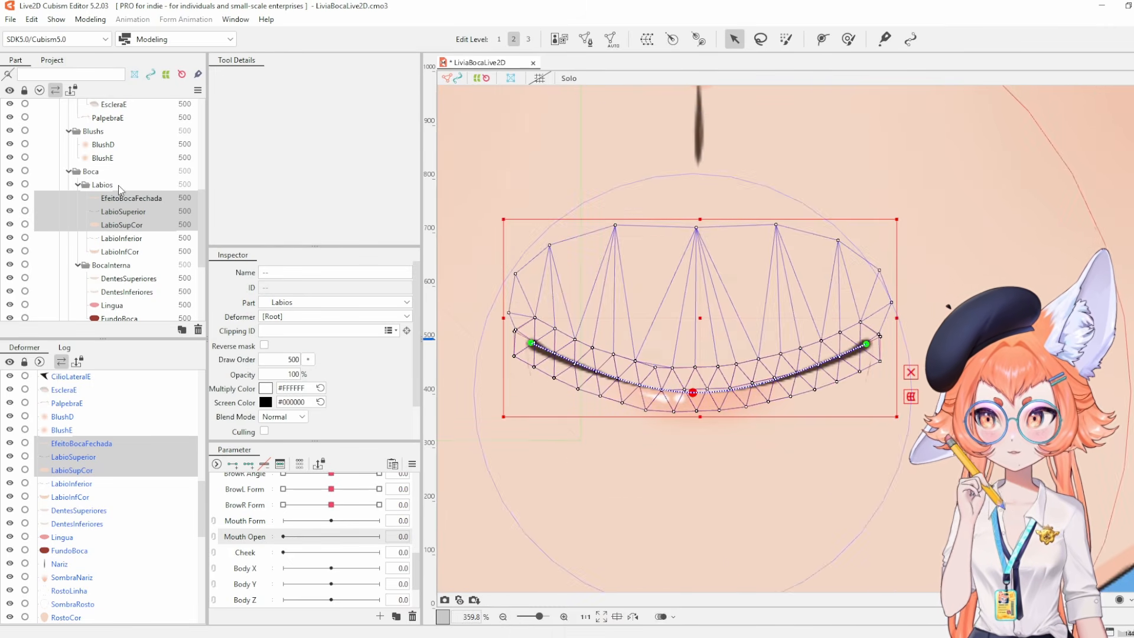
# Check the shared deform path on EfeitoBocaFechada, LabioSuperior and LabioSupCor individually, try moving LabioSupCor's centre point upward, and undo the test moves.
pyautogui.click(127, 197)
pyautogui.moveTo(683, 227); pyautogui.dragTo(693, 370)
pyautogui.click(127, 211)
pyautogui.click(122, 225)
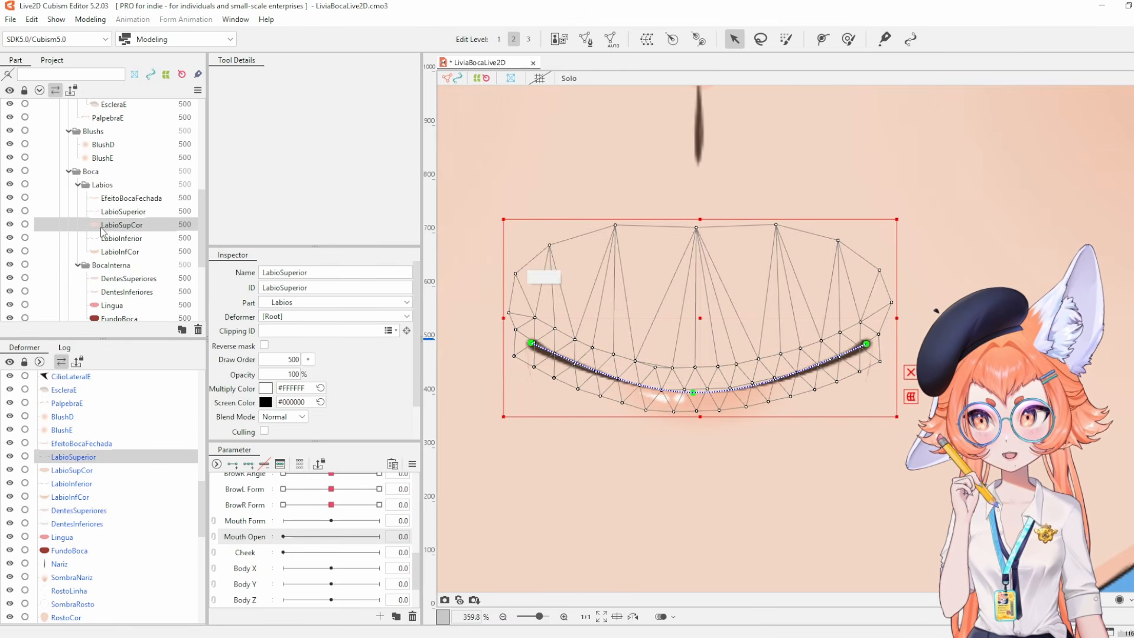
pyautogui.moveTo(705, 319); pyautogui.dragTo(721, 263)
pyautogui.hotkey('ctrl', 'z')
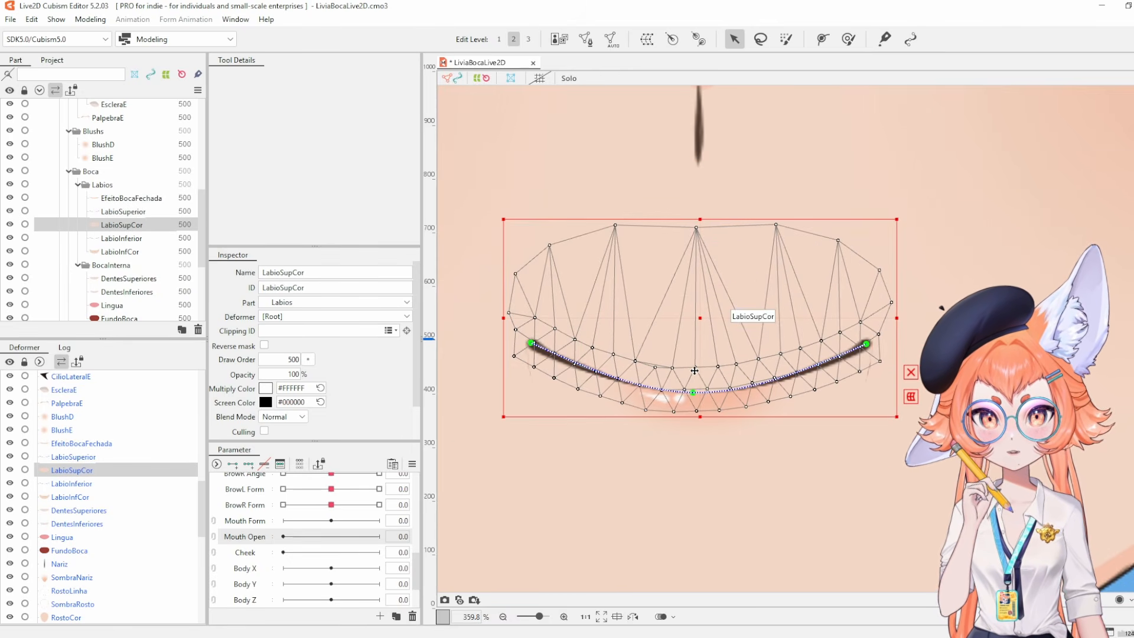
pyautogui.moveTo(698, 395); pyautogui.dragTo(727, 291)
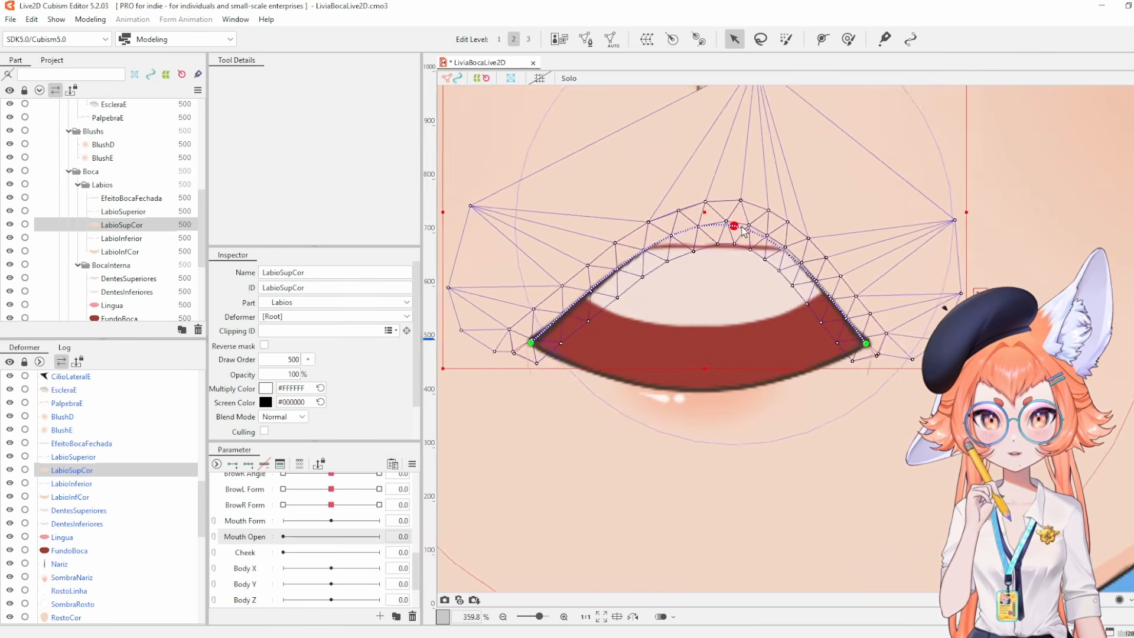
pyautogui.hotkey('ctrl', 'z')
# Add keys at 0 and 1 on the Mouth Open parameter for LabioSuperior, LabioSupCor and EfeitoBocaFechada together.
pyautogui.scroll(5, 259, 507)
pyautogui.scroll(-10, 259, 507)
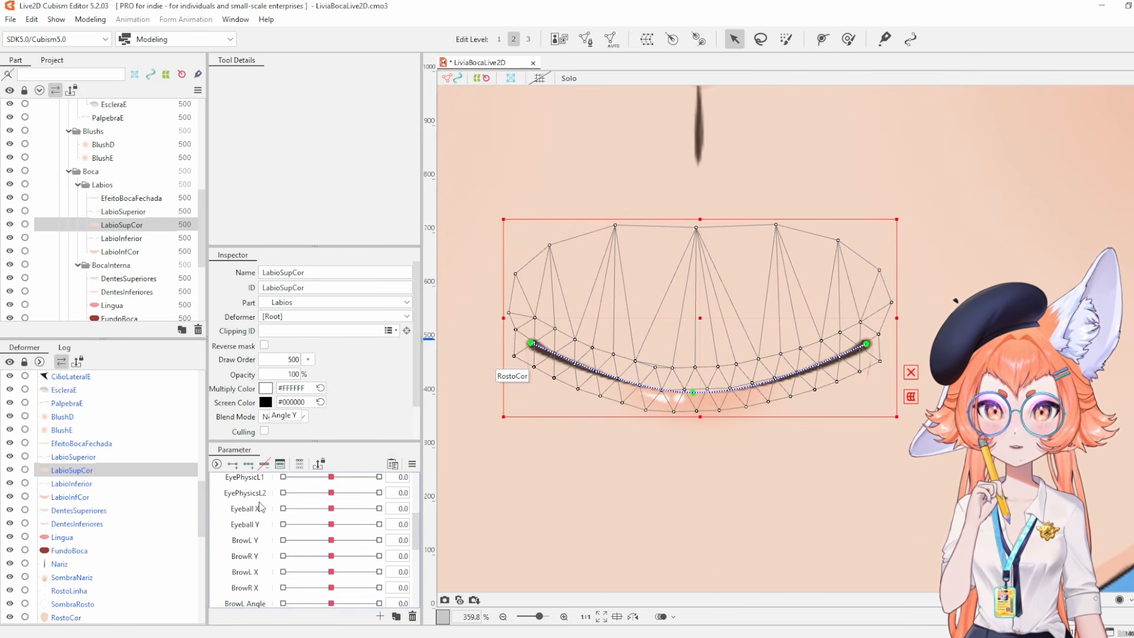
pyautogui.scroll(10, 260, 506)
pyautogui.scroll(-10, 273, 487)
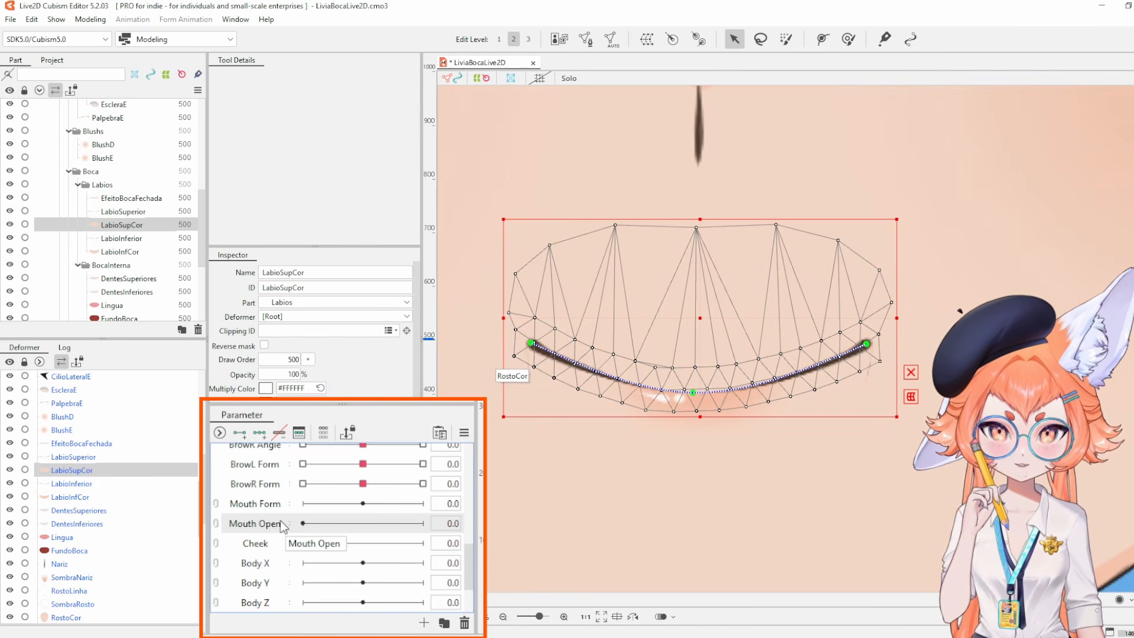
pyautogui.click(122, 211)
pyautogui.keyDown('ctrl'); pyautogui.click(142, 225); pyautogui.keyUp('ctrl')
pyautogui.keyDown('ctrl'); pyautogui.click(140, 198); pyautogui.keyUp('ctrl')
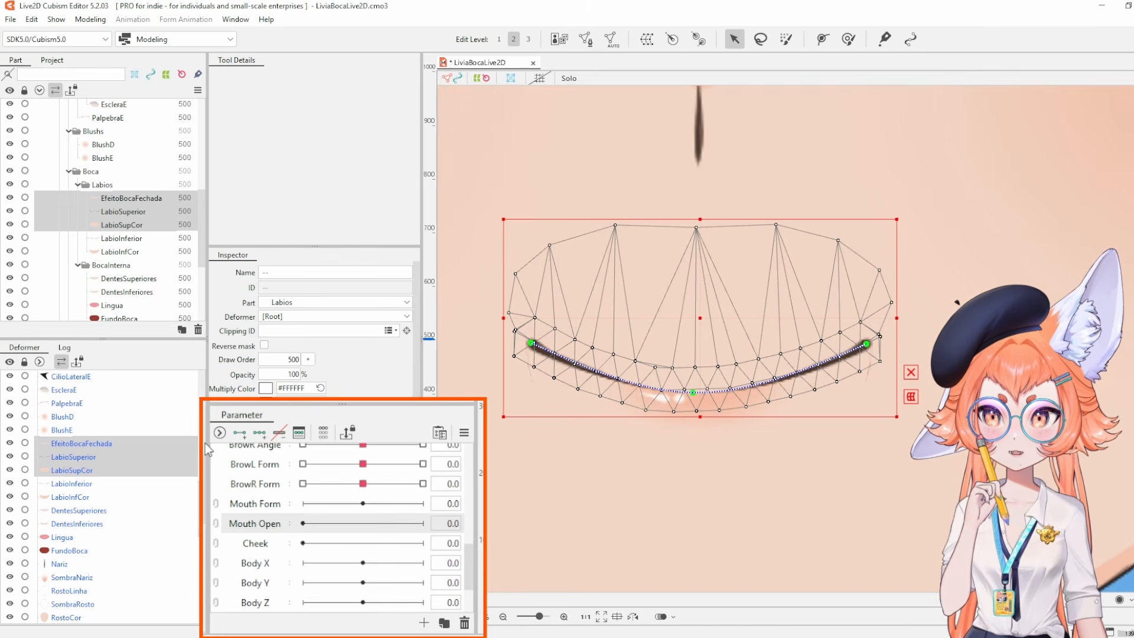
pyautogui.click(239, 434)
# With all three upper-lip parts selected, set Mouth Open to 1.0 and raise their deform path's centre point to just above corner level.
pyautogui.click(141, 225)
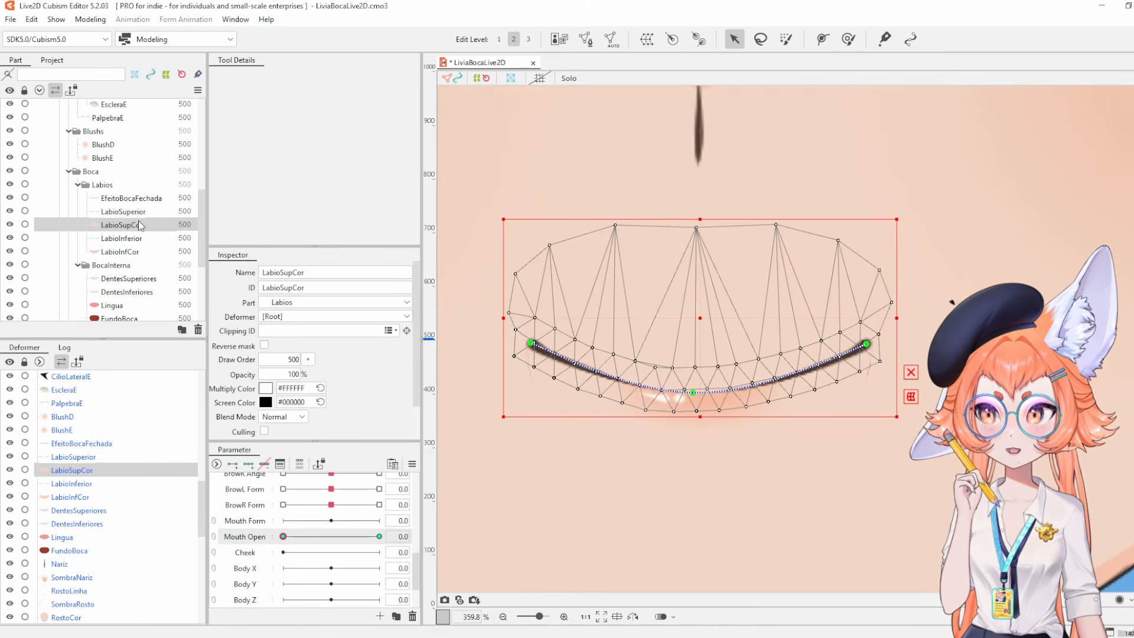
pyautogui.moveTo(290, 533); pyautogui.dragTo(224, 538)
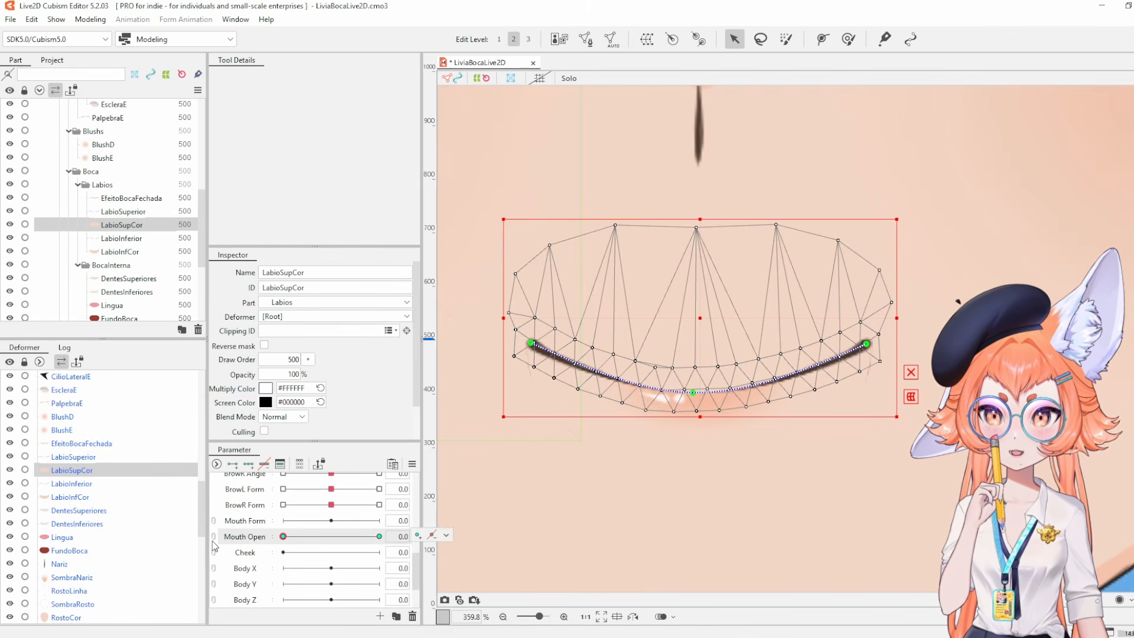
pyautogui.keyDown('ctrl'); pyautogui.click(125, 211); pyautogui.keyUp('ctrl')
pyautogui.keyDown('ctrl'); pyautogui.click(126, 199); pyautogui.keyUp('ctrl')
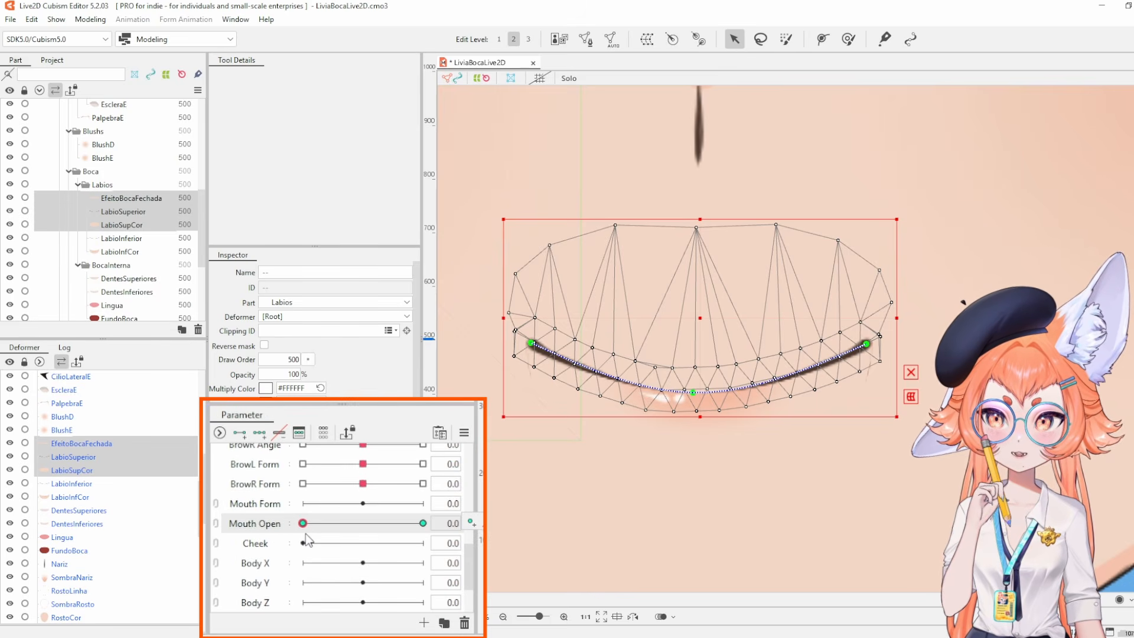
pyautogui.moveTo(319, 527); pyautogui.dragTo(244, 519)
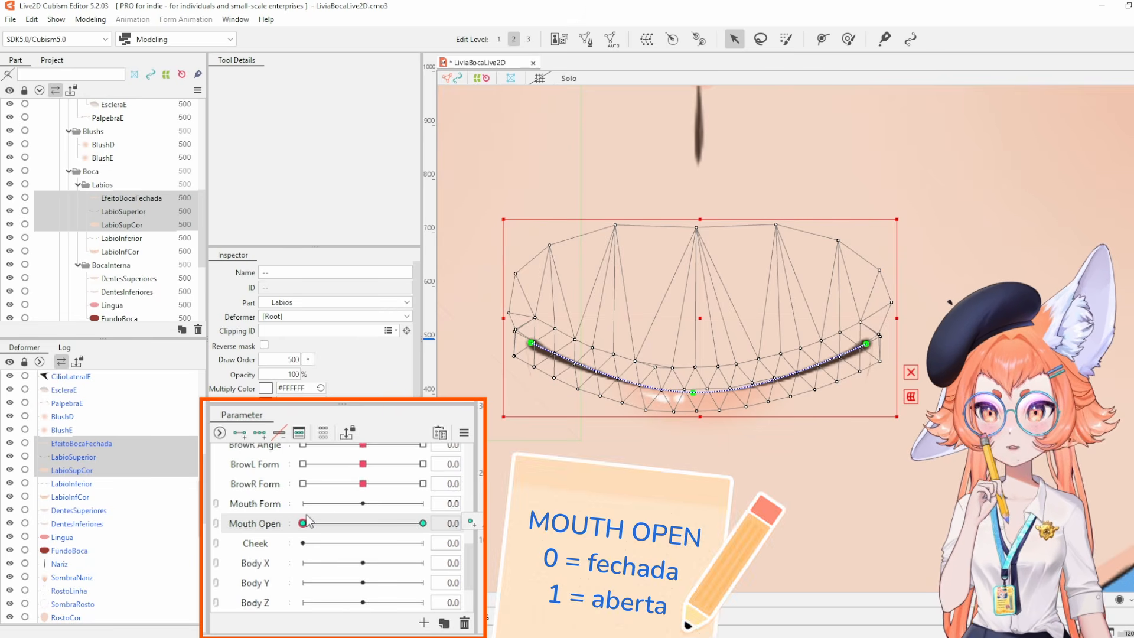
pyautogui.moveTo(303, 523); pyautogui.dragTo(423, 523)
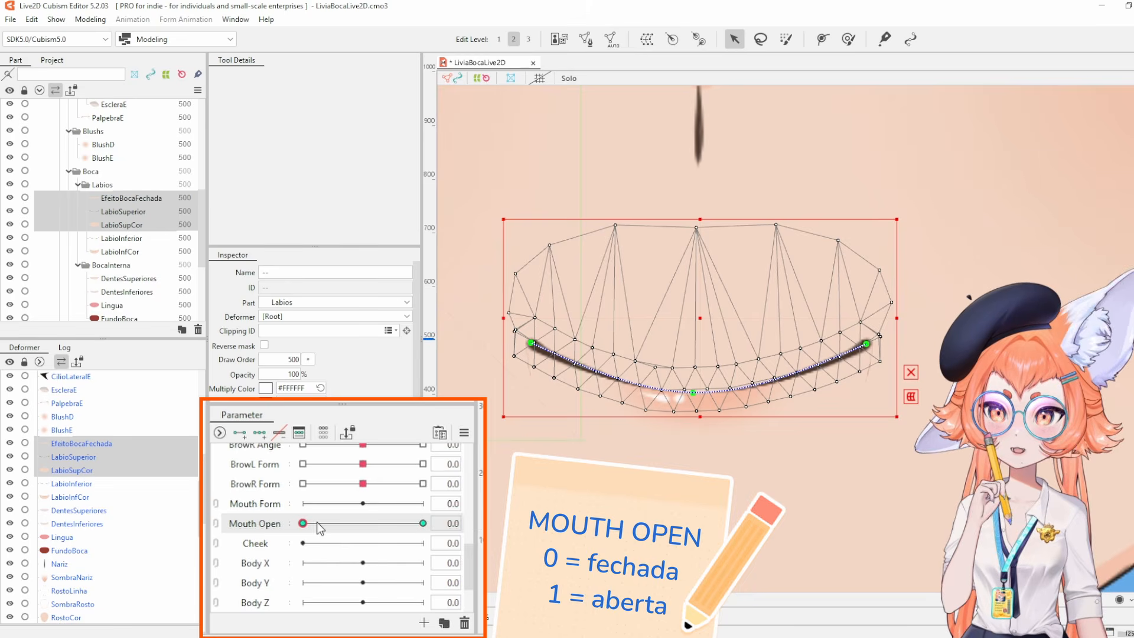
pyautogui.click(423, 523)
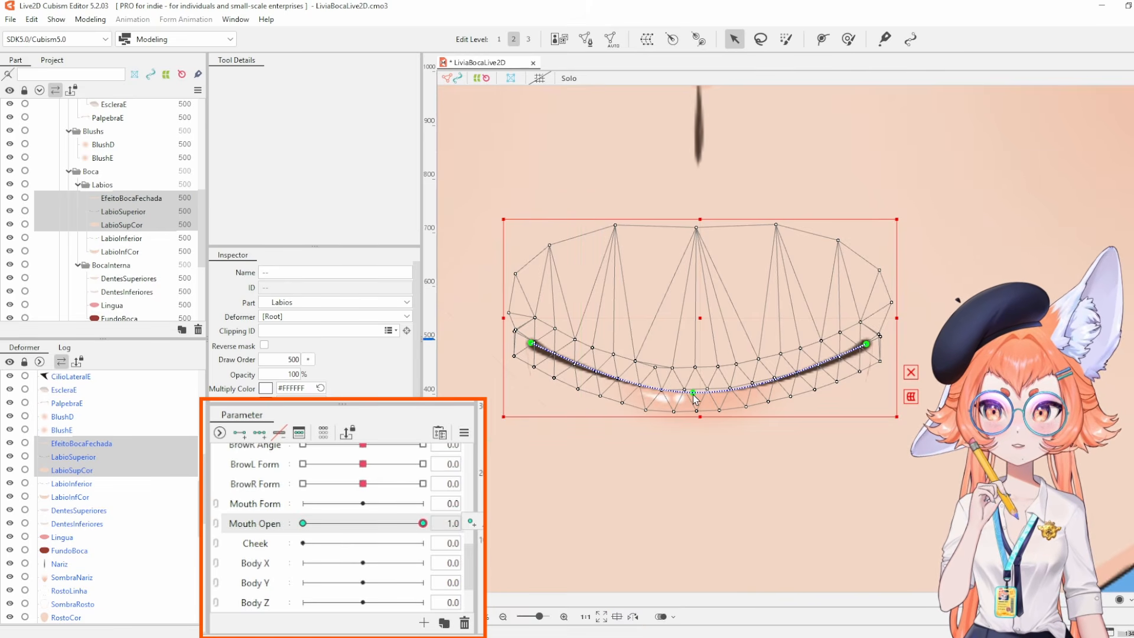
pyautogui.moveTo(695, 399); pyautogui.dragTo(699, 343)
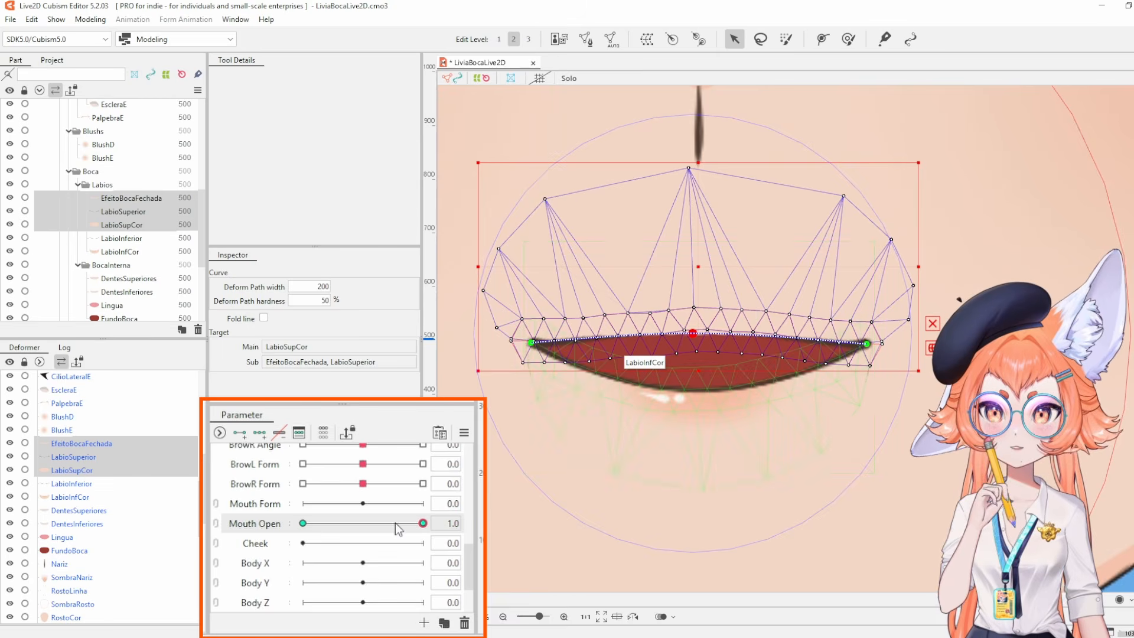
# Compare the upper lip at Mouth Open 0 and 1.0, and nudge the deform path's centre point at 1.0.
pyautogui.click(302, 523)
pyautogui.click(422, 523)
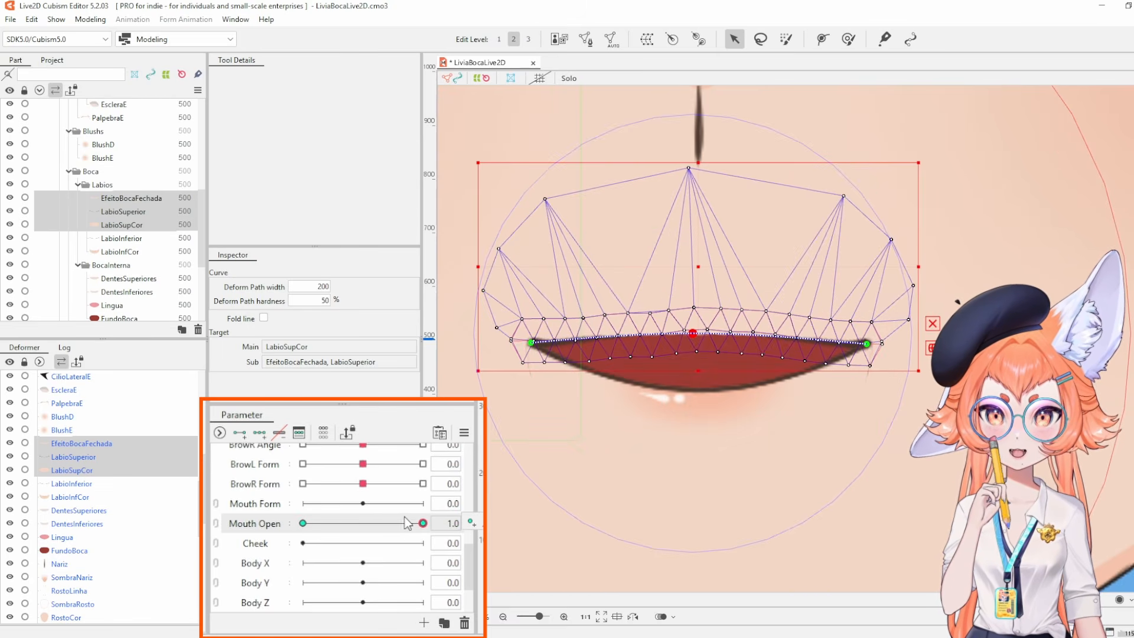
pyautogui.click(302, 523)
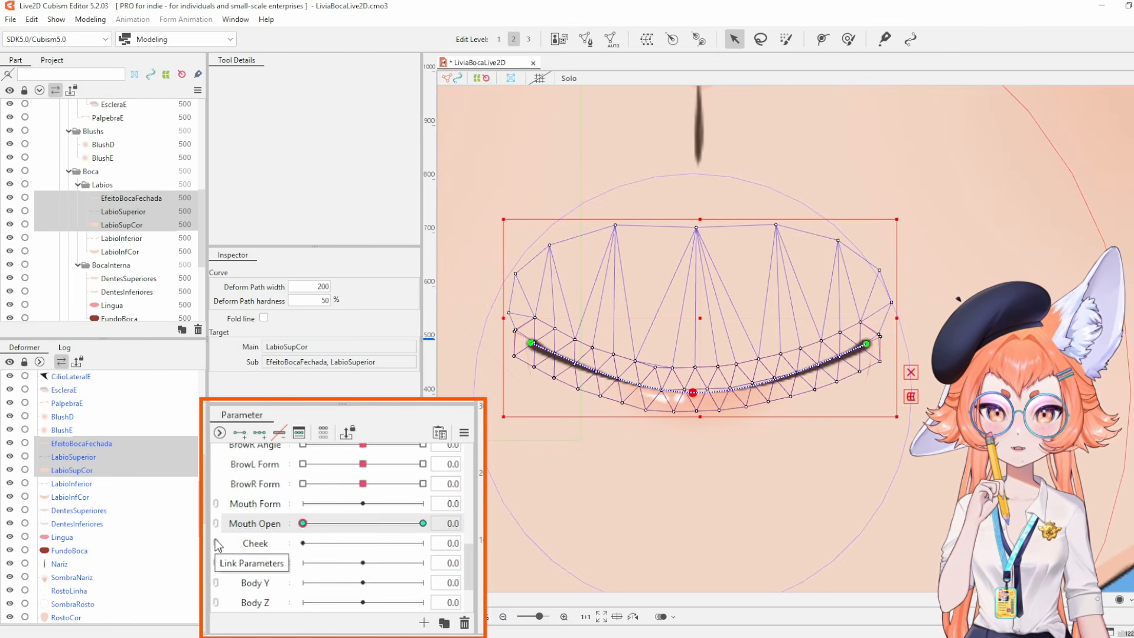
pyautogui.scroll(-5, 721, 398)
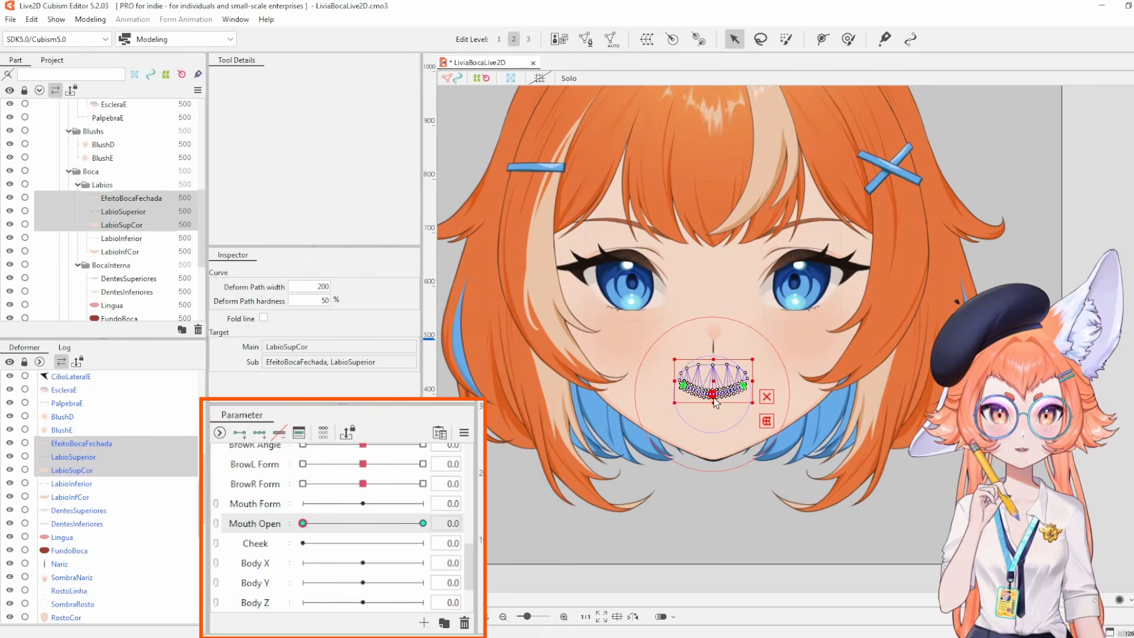
pyautogui.scroll(5, 721, 398)
pyautogui.click(423, 523)
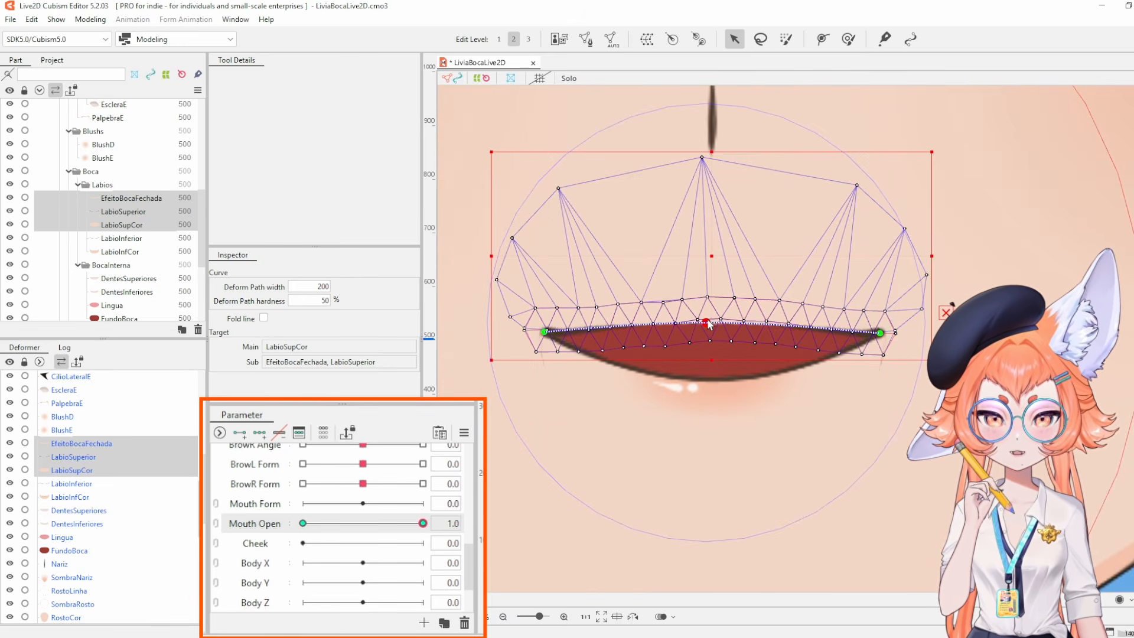
pyautogui.moveTo(708, 324)
pyautogui.mouseDown()
pyautogui.moveTo(716, 291)
pyautogui.moveTo(710, 324)
pyautogui.mouseUp()
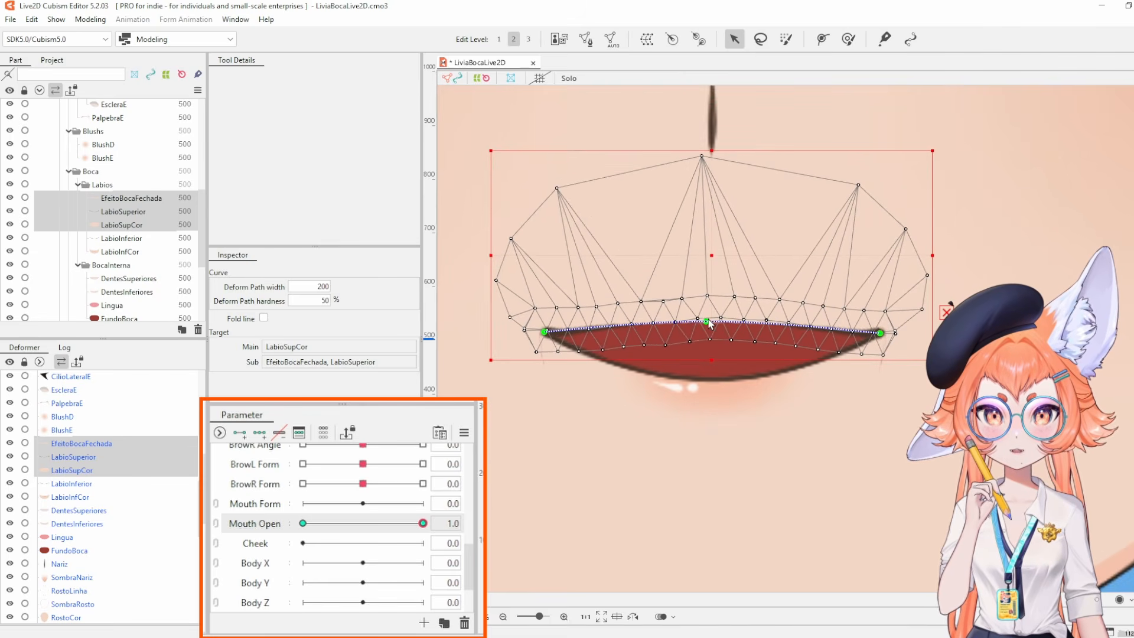
# Give LabioInferior and LabioInfCor a shared three-point deform path along the lower lip line and Mouth Open keys at 0 and 1.
pyautogui.click(738, 360)
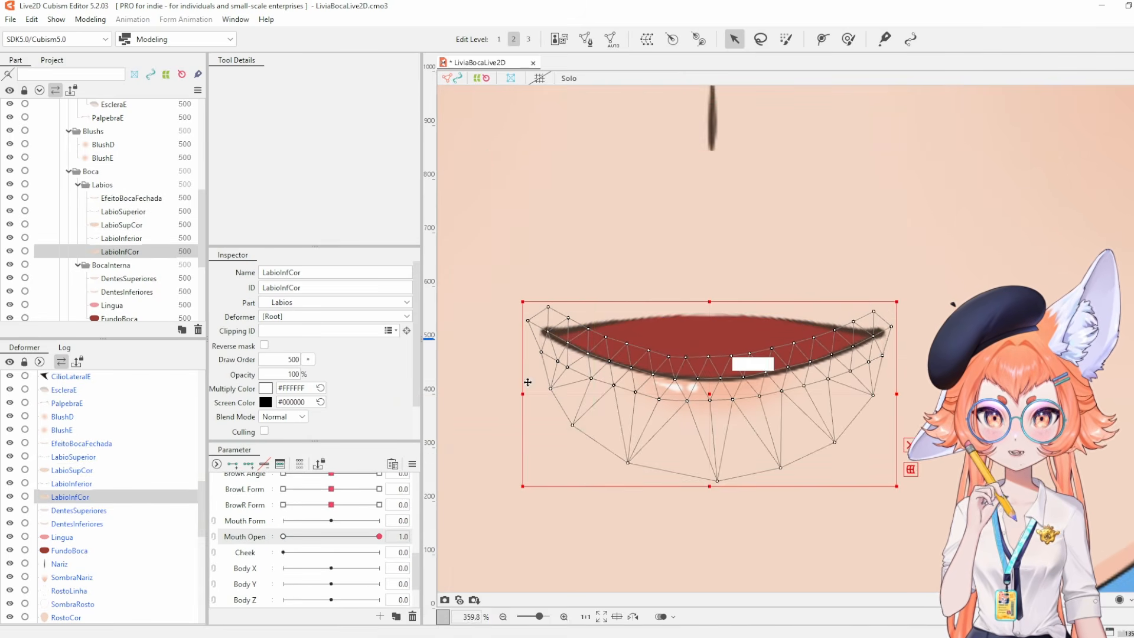
pyautogui.keyDown('ctrl'); pyautogui.click(120, 239); pyautogui.keyUp('ctrl')
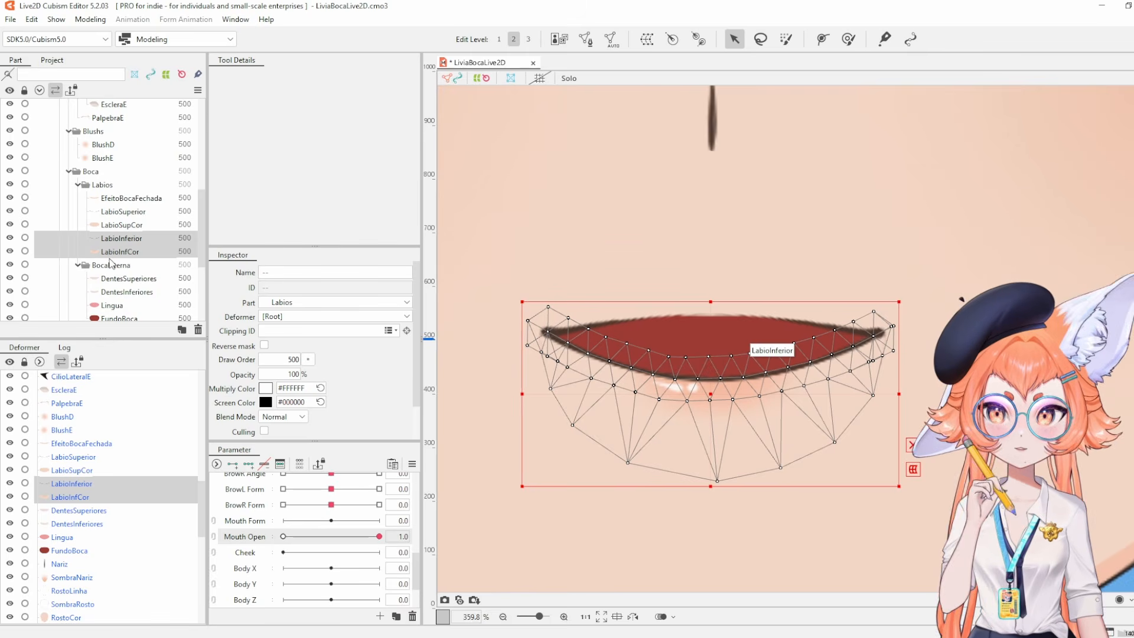
pyautogui.click(121, 242)
pyautogui.keyDown('ctrl'); pyautogui.click(651, 320); pyautogui.keyUp('ctrl')
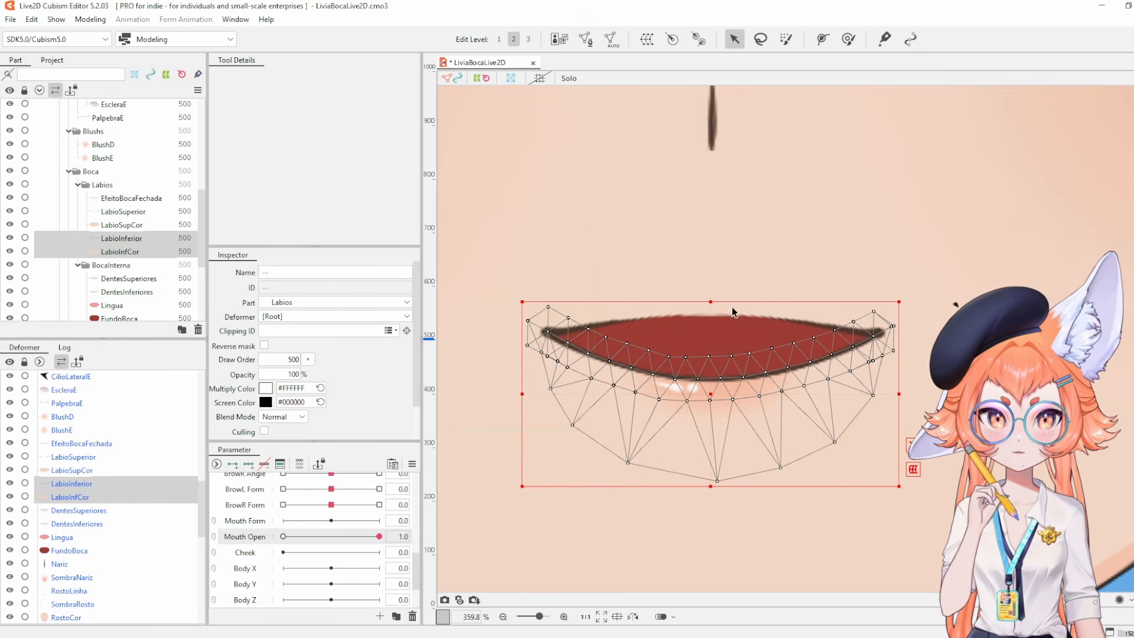
pyautogui.click(822, 39)
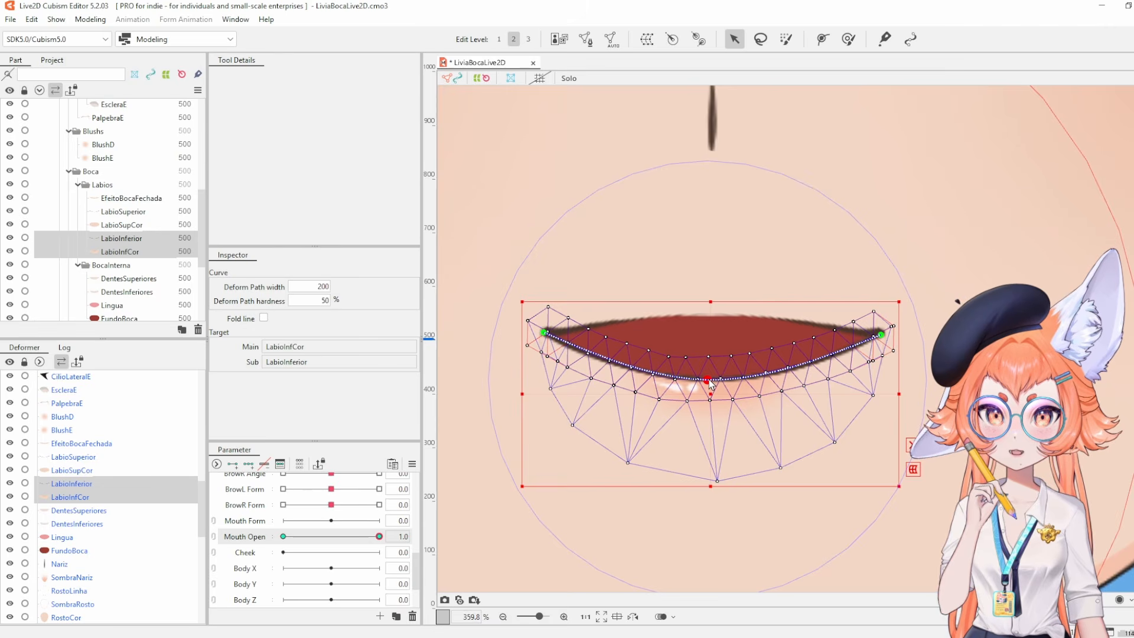
# Pull the lower-lip path's centre point far down at Mouth Open 1.0, and compare the closed and open mouth.
pyautogui.moveTo(711, 384); pyautogui.dragTo(703, 517)
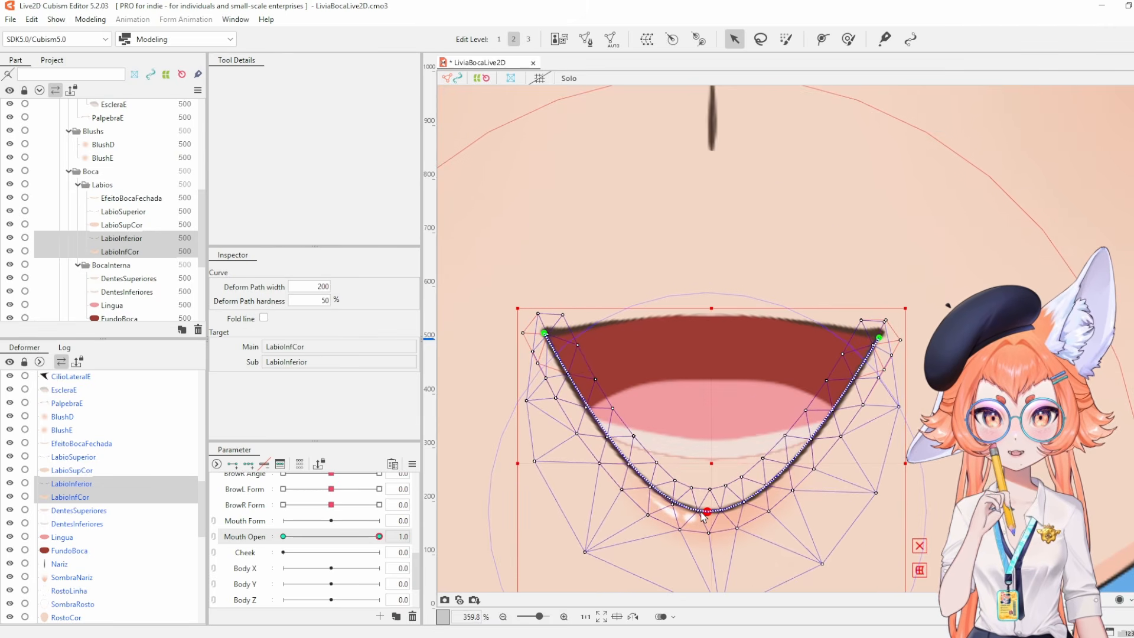
pyautogui.scroll(-3, 657, 350)
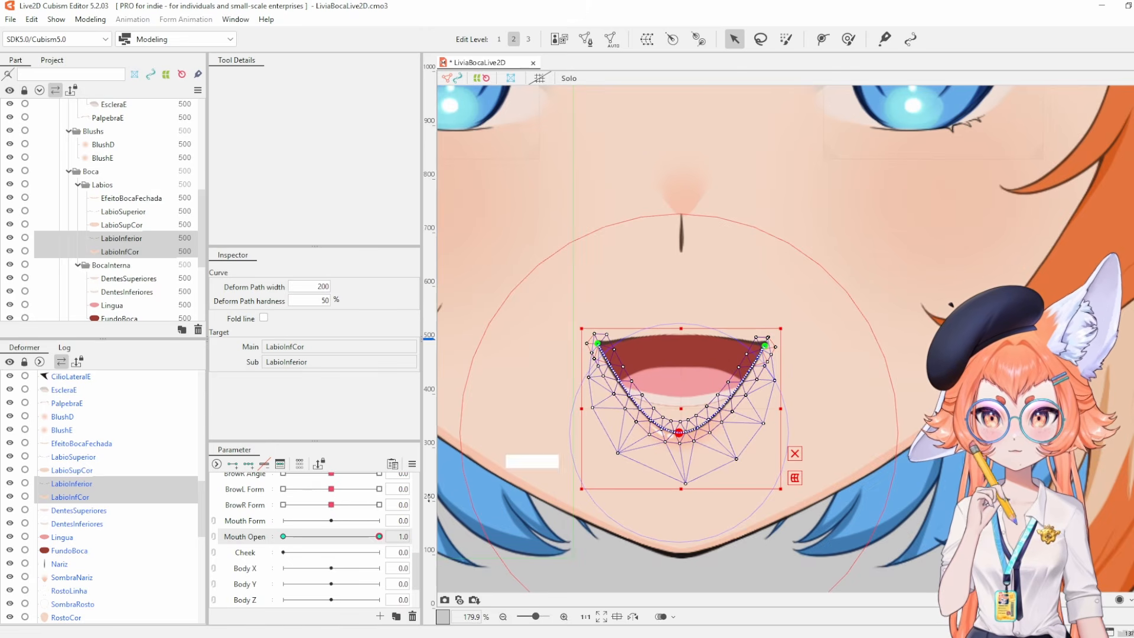
pyautogui.click(283, 536)
pyautogui.click(379, 536)
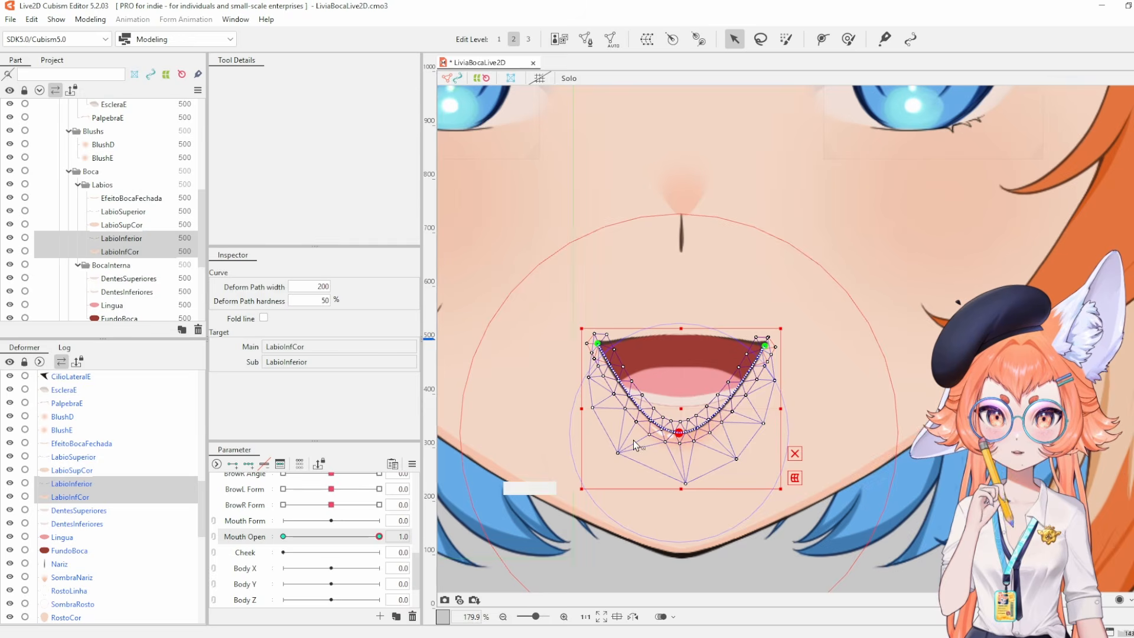
# Add two points to the lower-lip deform path, one midway between the centre and each mouth corner.
pyautogui.scroll(2, 634, 444)
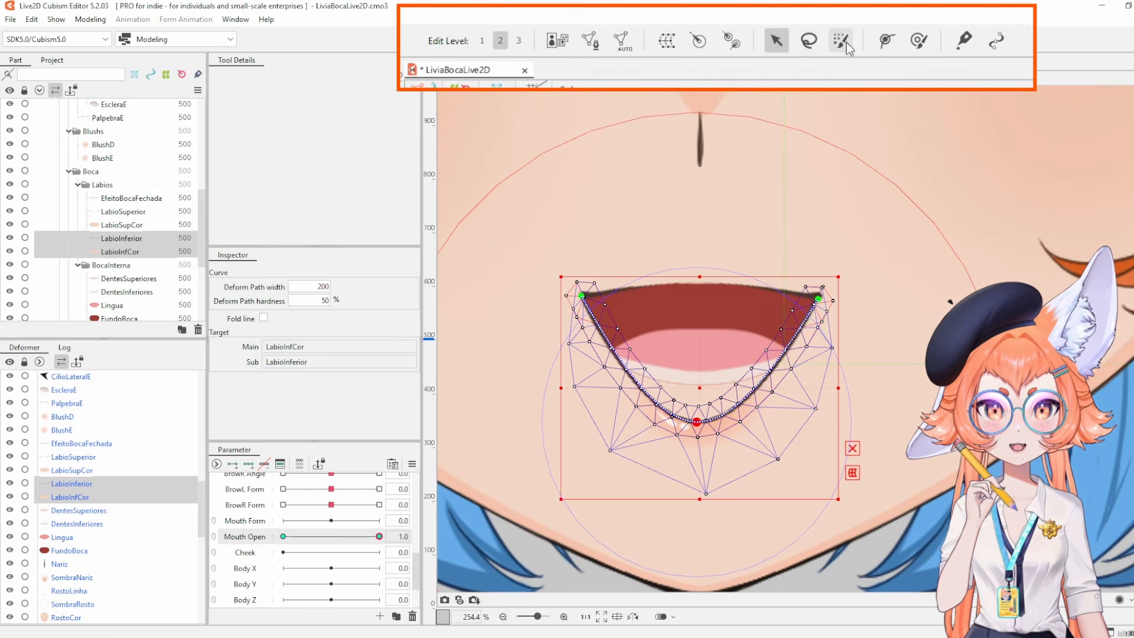
pyautogui.click(887, 41)
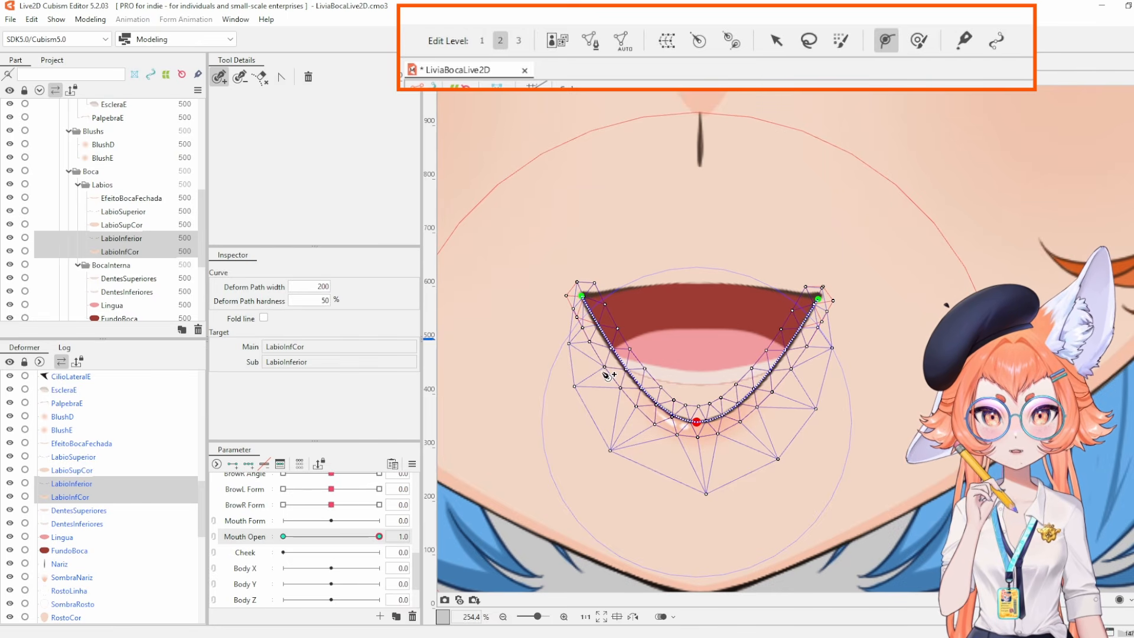
pyautogui.moveTo(624, 371); pyautogui.dragTo(624, 363)
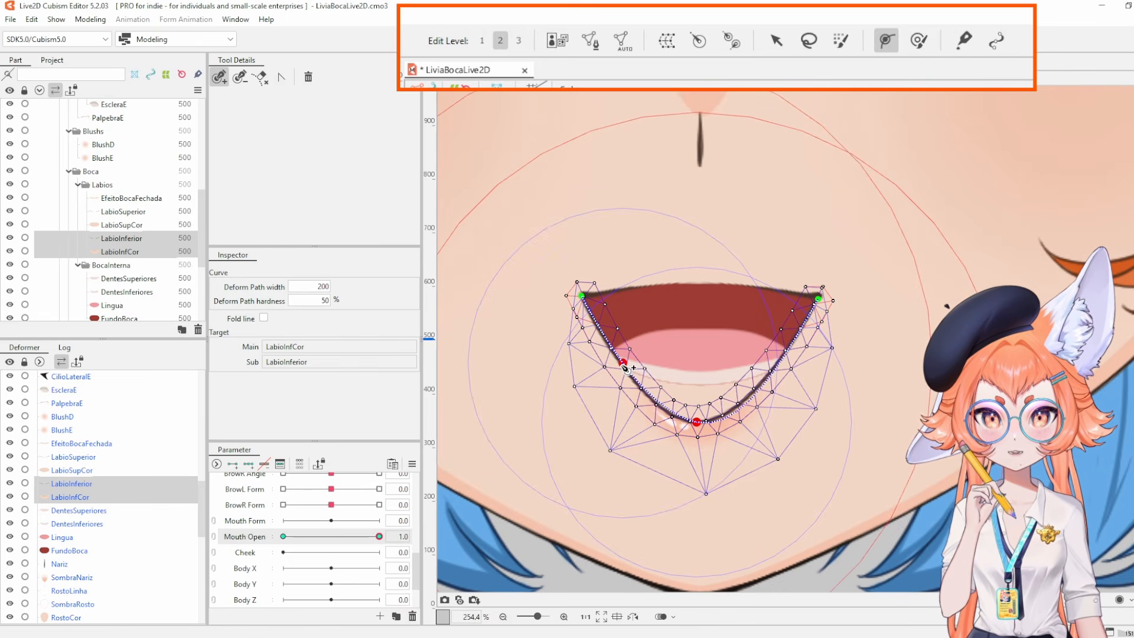
pyautogui.click(781, 362)
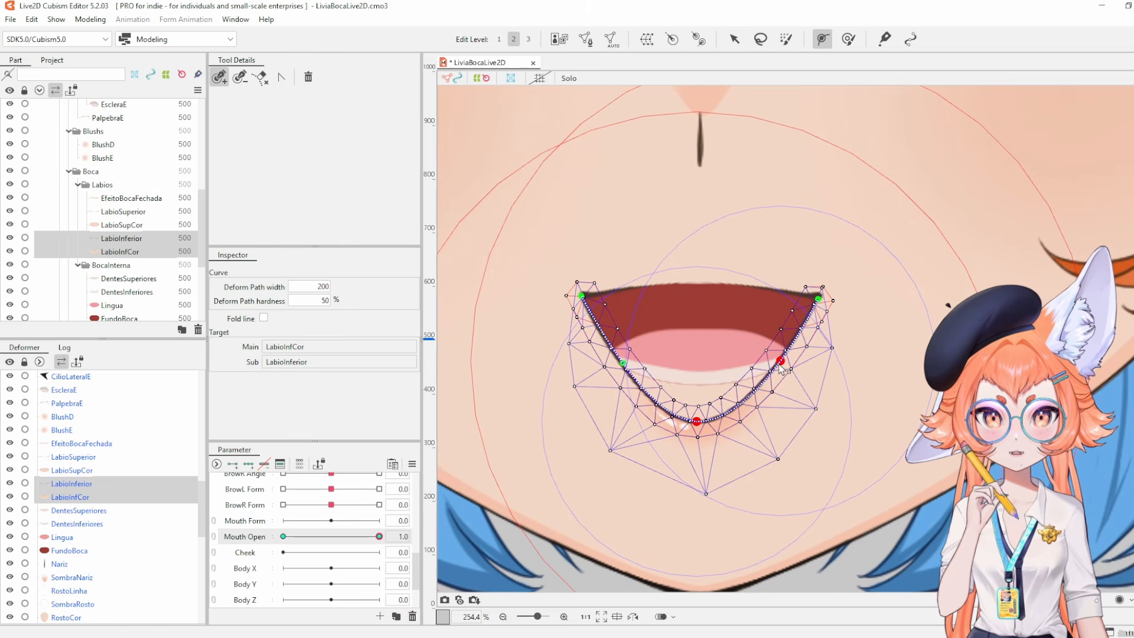
pyautogui.moveTo(781, 362); pyautogui.dragTo(780, 361)
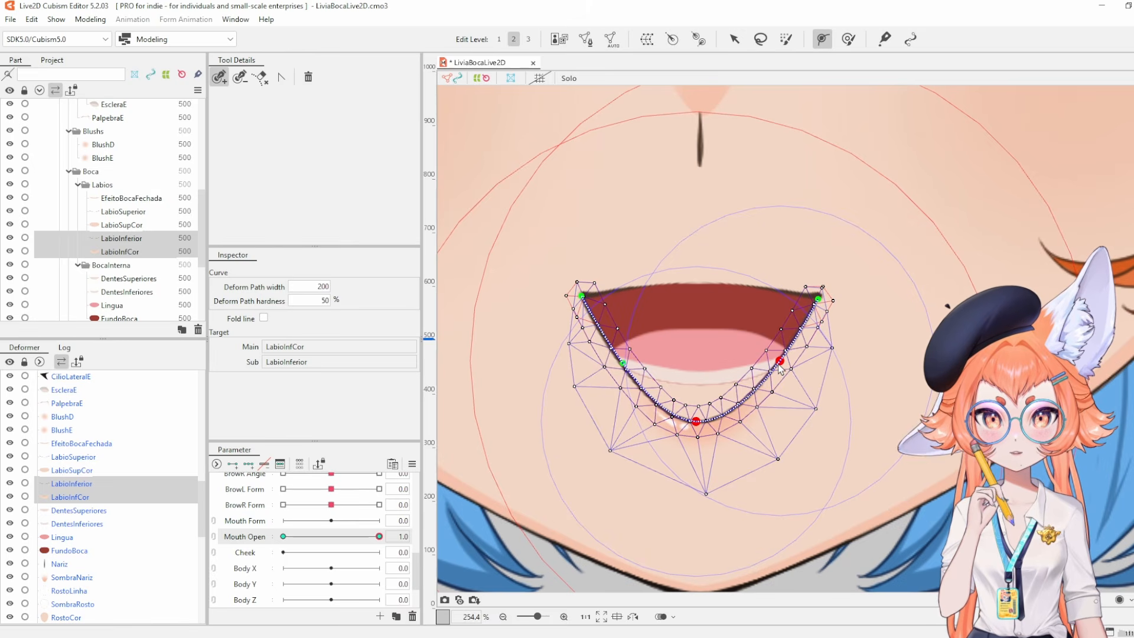
# Move the two intermediate lower-lip path points slightly outward and down to round the open mouth, and test Mouth Open.
pyautogui.click(736, 40)
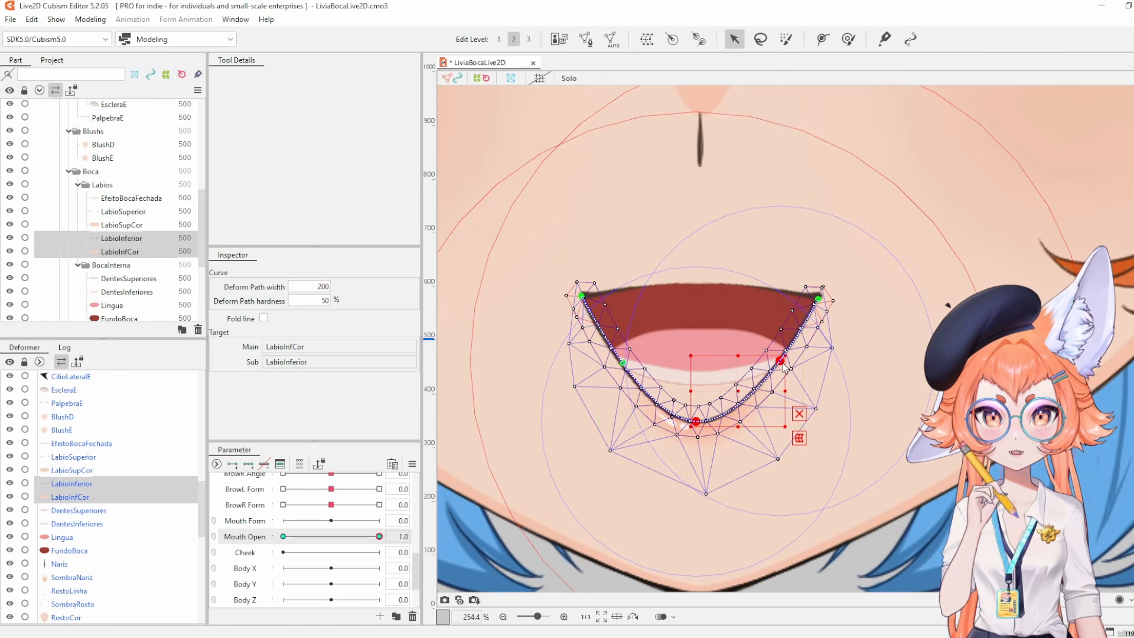
pyautogui.click(624, 363)
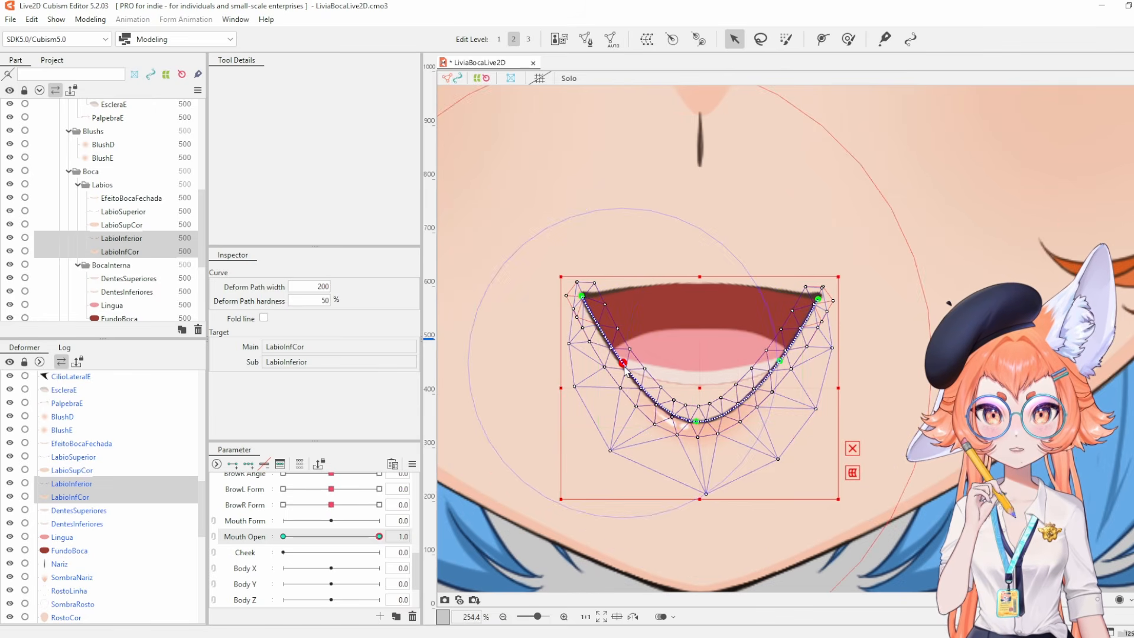
pyautogui.moveTo(625, 366); pyautogui.dragTo(617, 374)
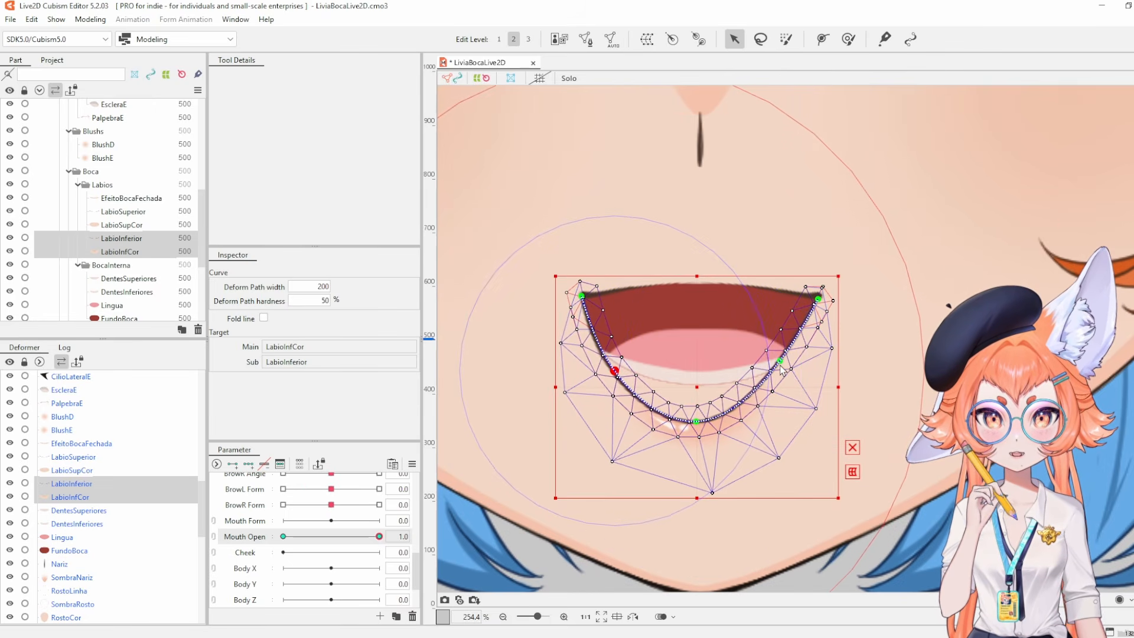
pyautogui.moveTo(780, 364); pyautogui.dragTo(794, 370)
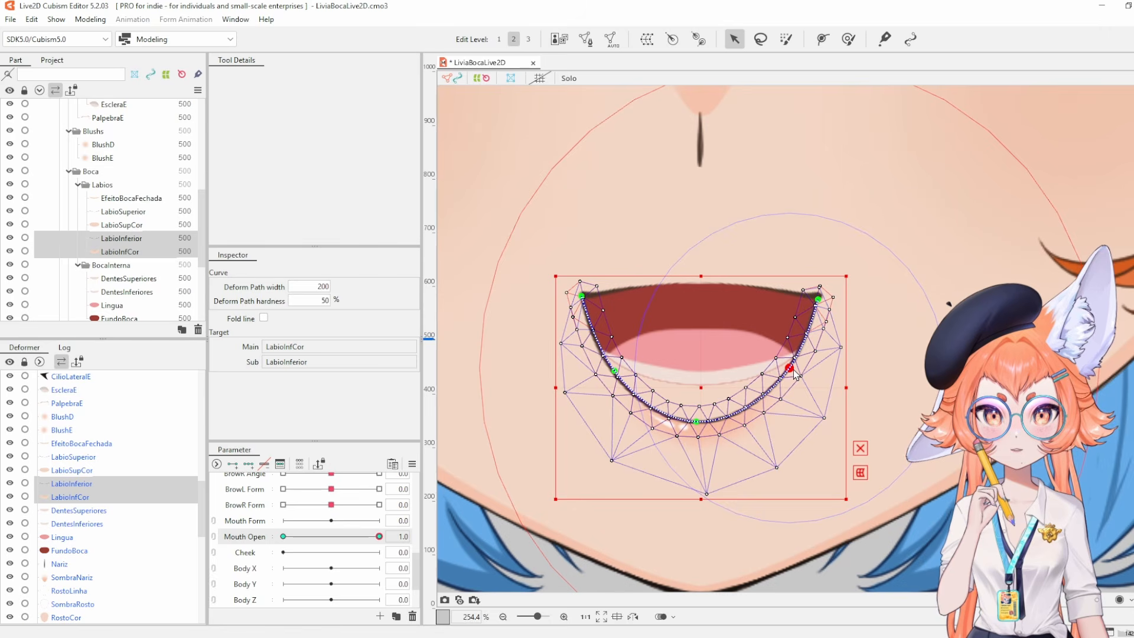
pyautogui.moveTo(375, 536)
pyautogui.mouseDown()
pyautogui.moveTo(281, 537)
pyautogui.moveTo(379, 536)
pyautogui.mouseUp()
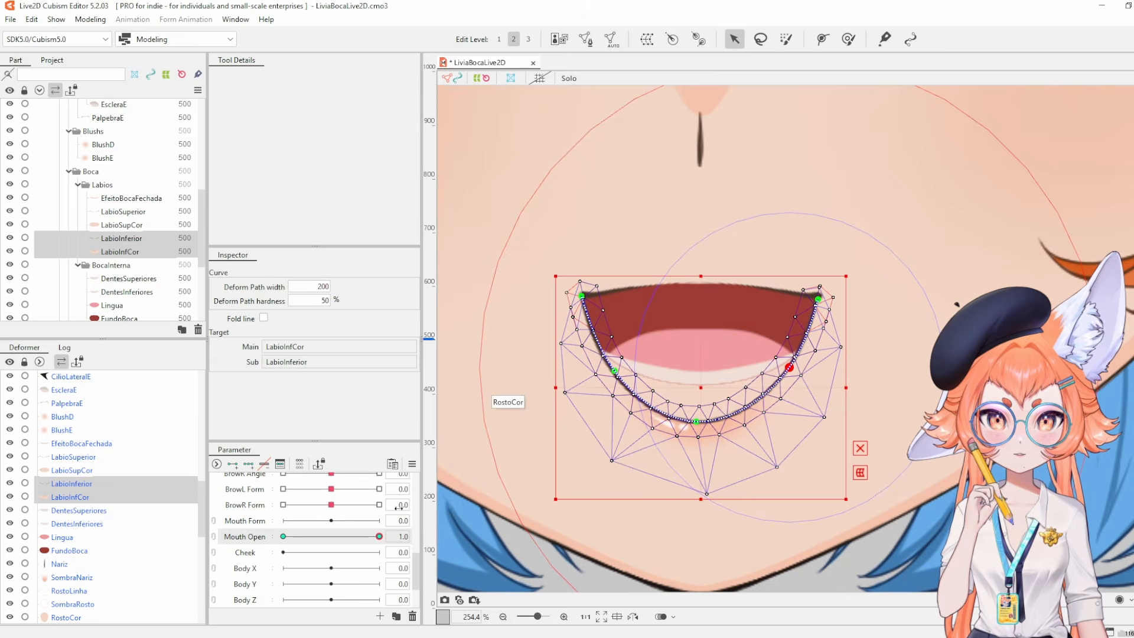
# Select EfeitoBocaFechada alone and shift its mesh slightly upward onto the upper lip line at Mouth Open 1.0.
pyautogui.moveTo(705, 387)
pyautogui.mouseDown()
pyautogui.moveTo(706, 374)
pyautogui.moveTo(705, 385)
pyautogui.mouseUp()
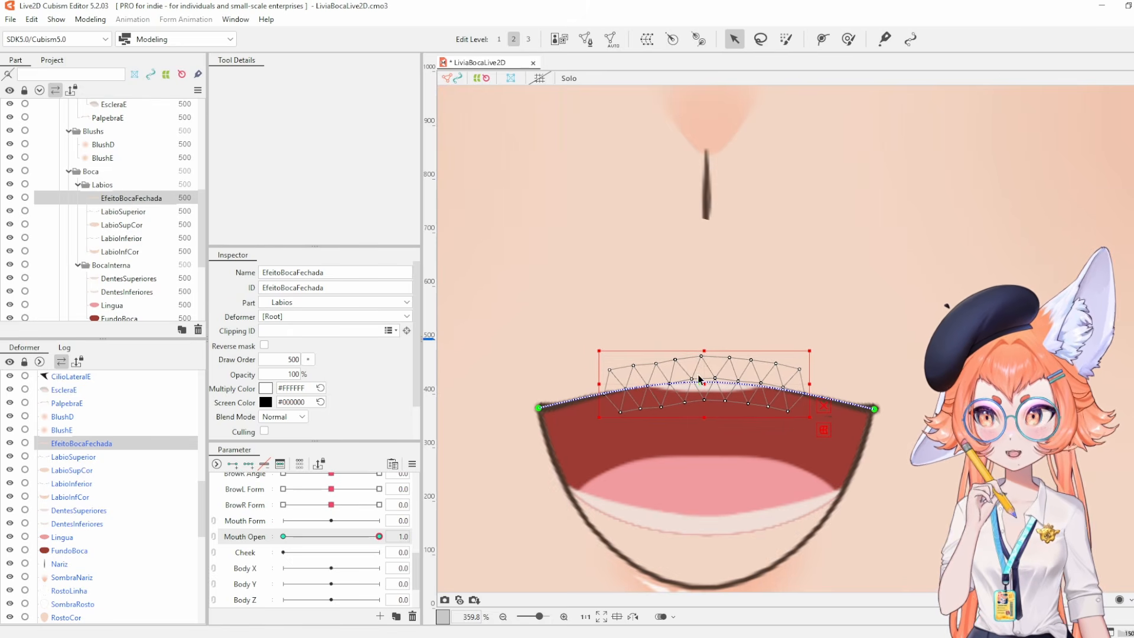
pyautogui.moveTo(297, 535); pyautogui.dragTo(425, 534)
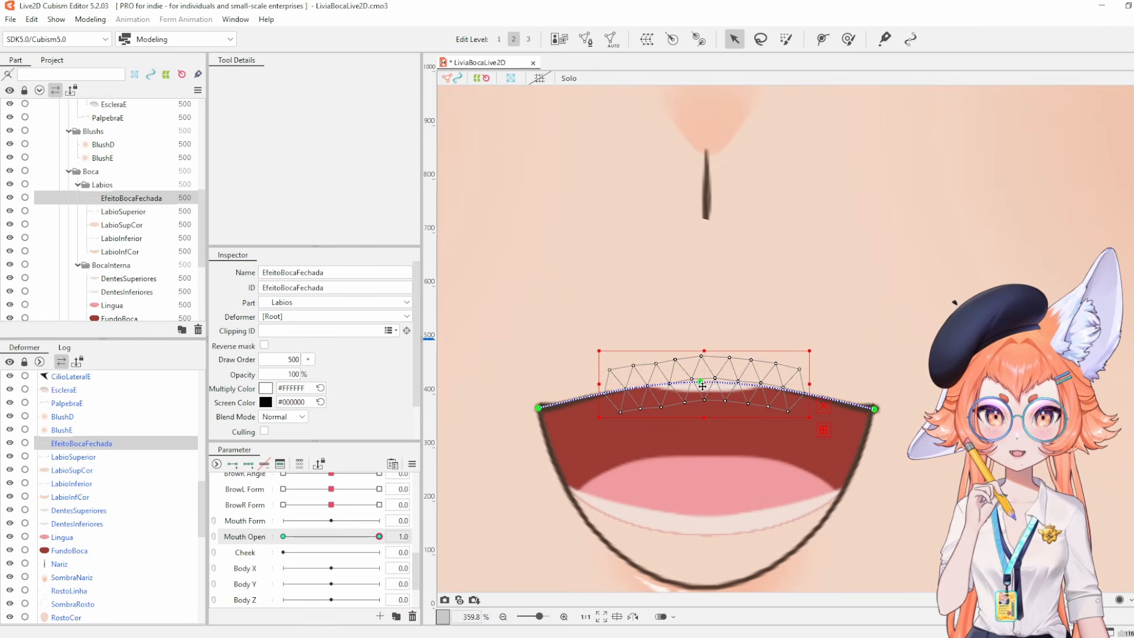
pyautogui.moveTo(702, 386); pyautogui.dragTo(702, 378)
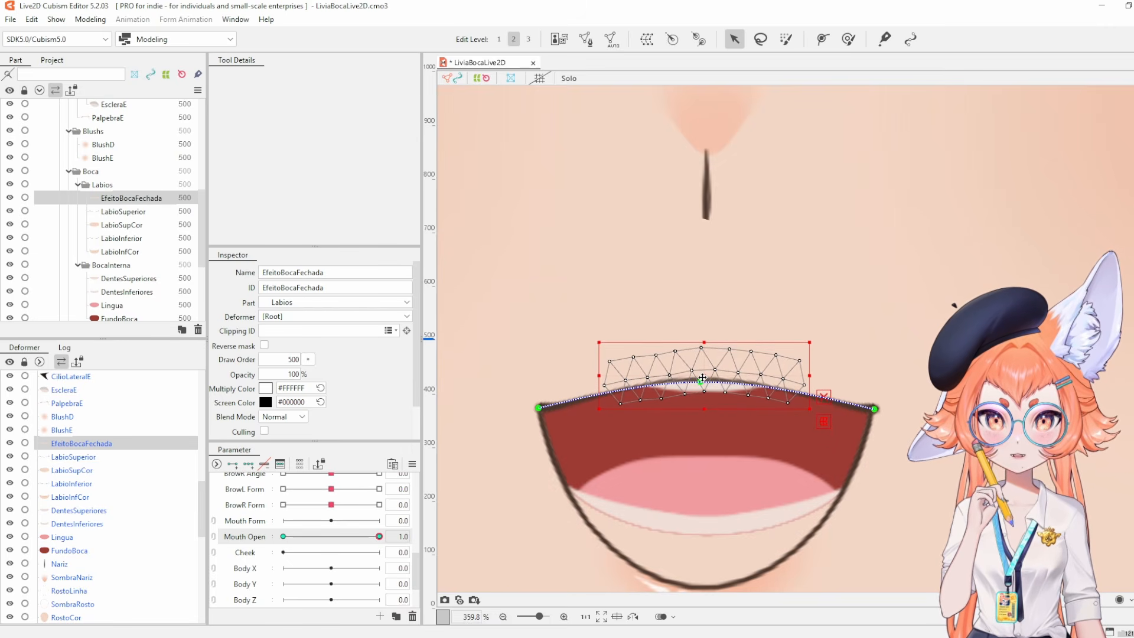
# Compare the closed and open mouth on the whole face by sweeping Mouth Open through its range.
pyautogui.moveTo(284, 536); pyautogui.dragTo(381, 538)
pyautogui.scroll(-5, 732, 331)
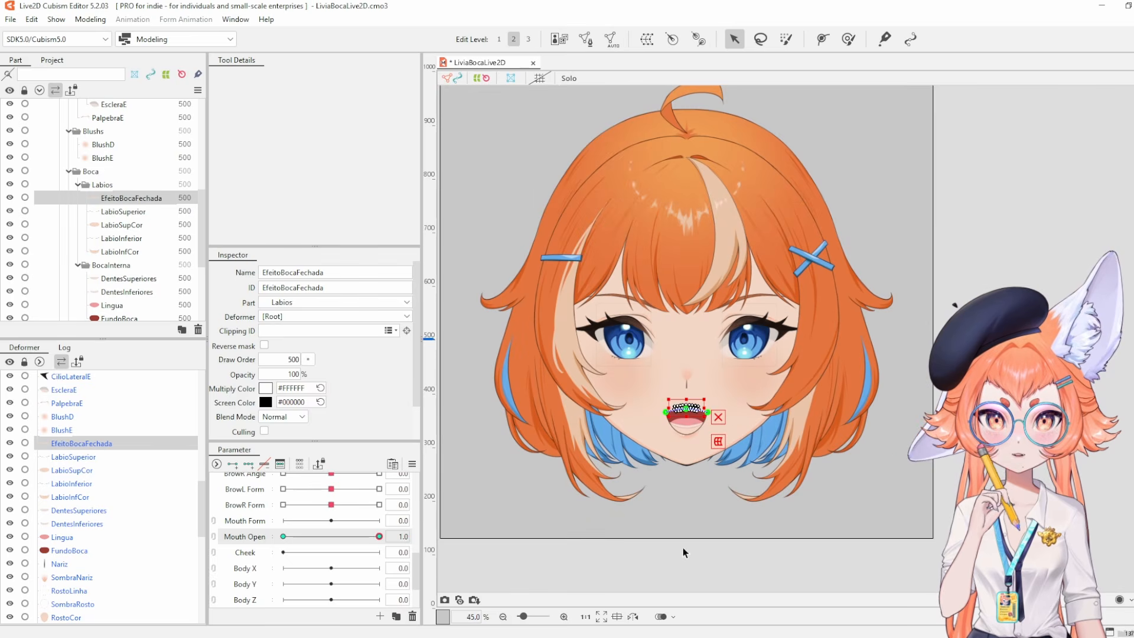
pyautogui.click(685, 456)
pyautogui.scroll(3, 685, 435)
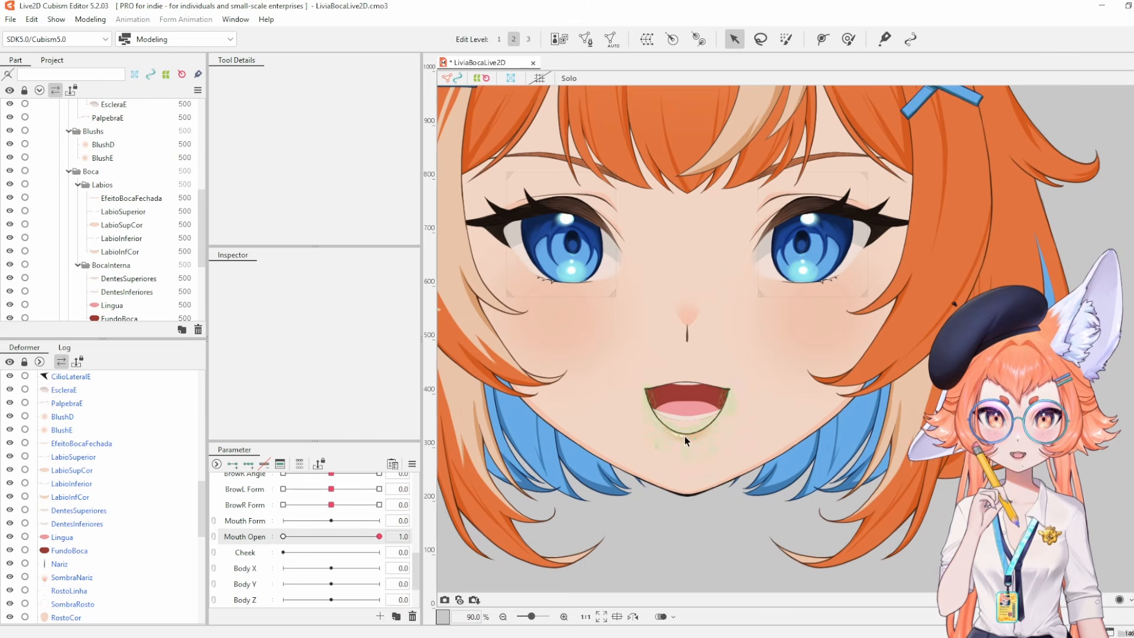
pyautogui.moveTo(379, 537); pyautogui.dragTo(251, 566)
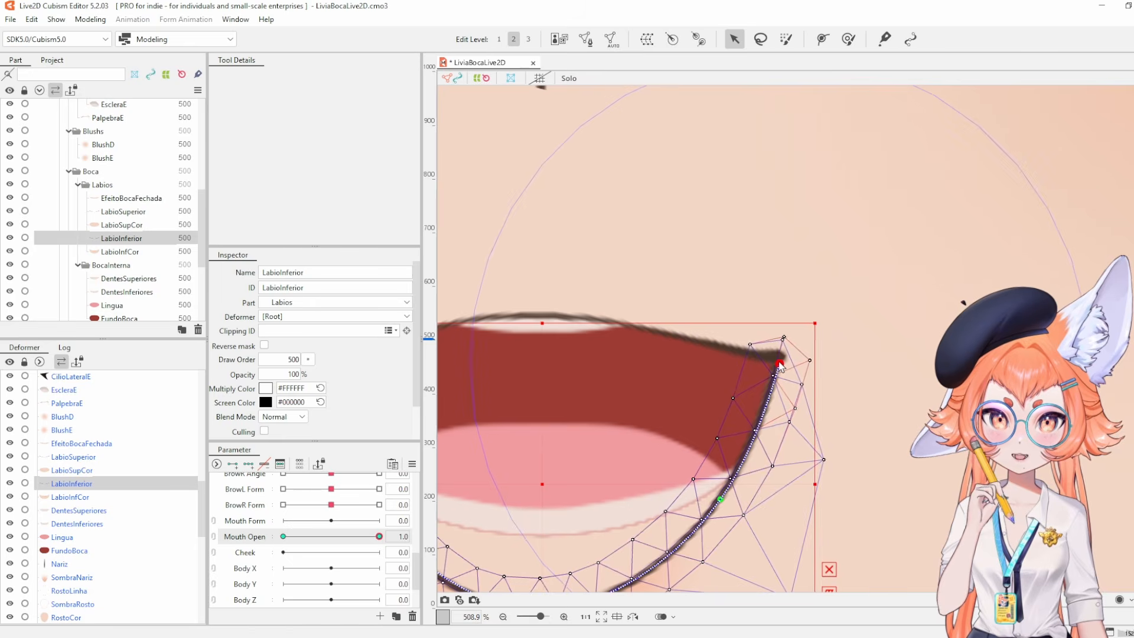
# Check the LabioInferior deform path's corner point at Mouth Open 1.0, and test the mouth opening again.
pyautogui.click(781, 361)
pyautogui.scroll(-10, 782, 361)
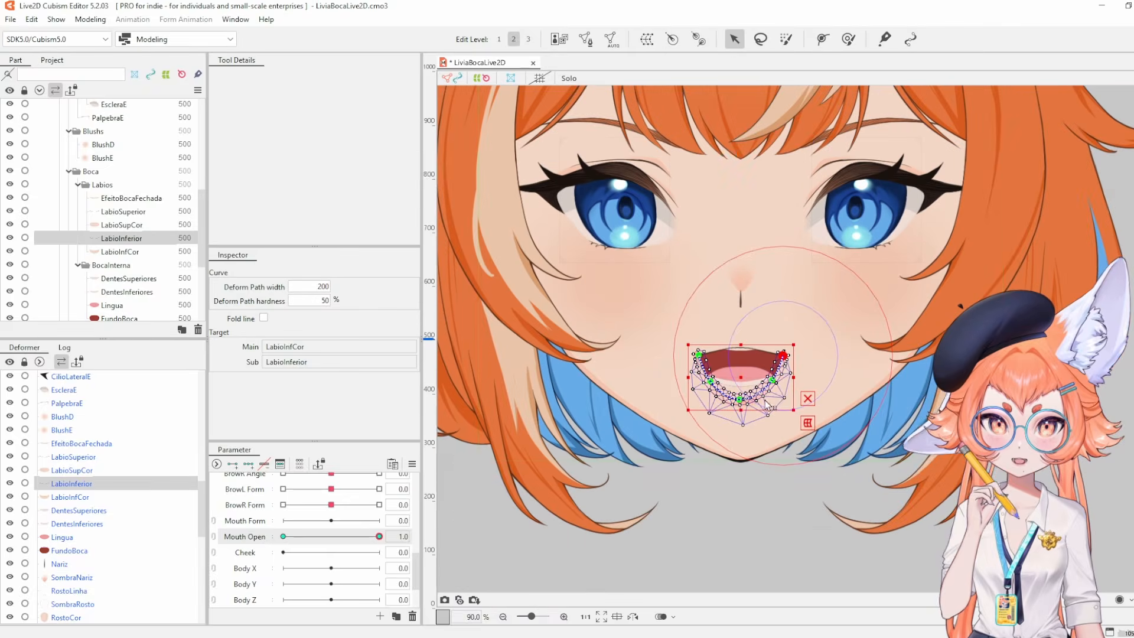
pyautogui.click(742, 577)
pyautogui.scroll(5, 744, 455)
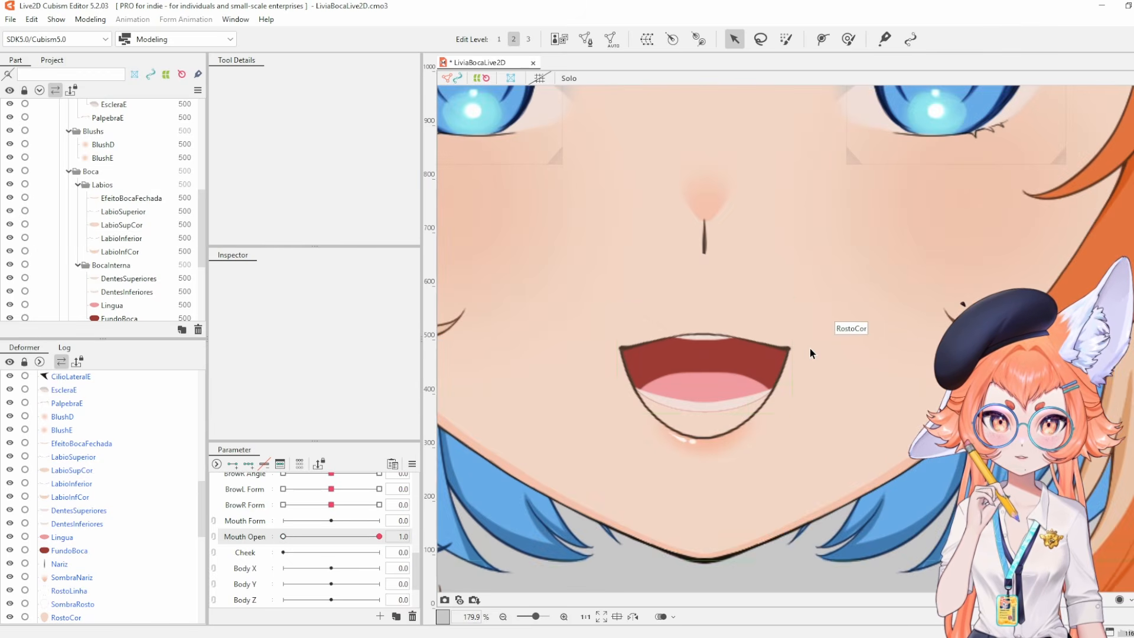
pyautogui.scroll(-3, 647, 416)
pyautogui.moveTo(331, 536); pyautogui.dragTo(428, 531)
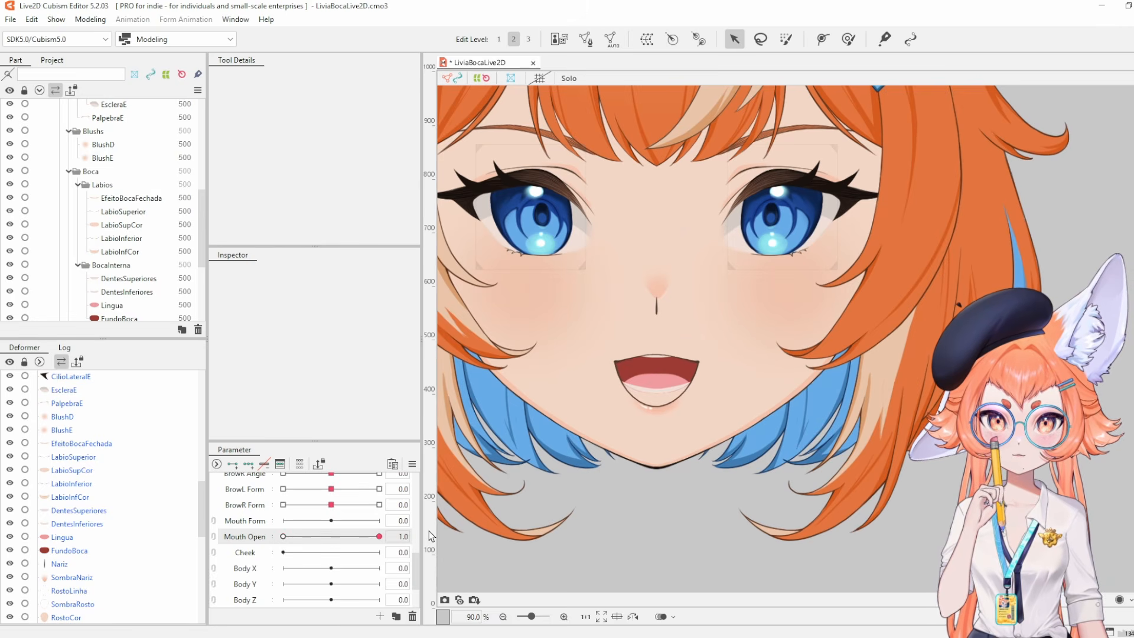
# Pull the upper vertices of the LabioSupCor mesh upward at Mouth Open 1.0.
pyautogui.click(652, 352)
pyautogui.scroll(5, 660, 316)
pyautogui.moveTo(631, 322); pyautogui.dragTo(653, 232)
pyautogui.scroll(-5, 704, 282)
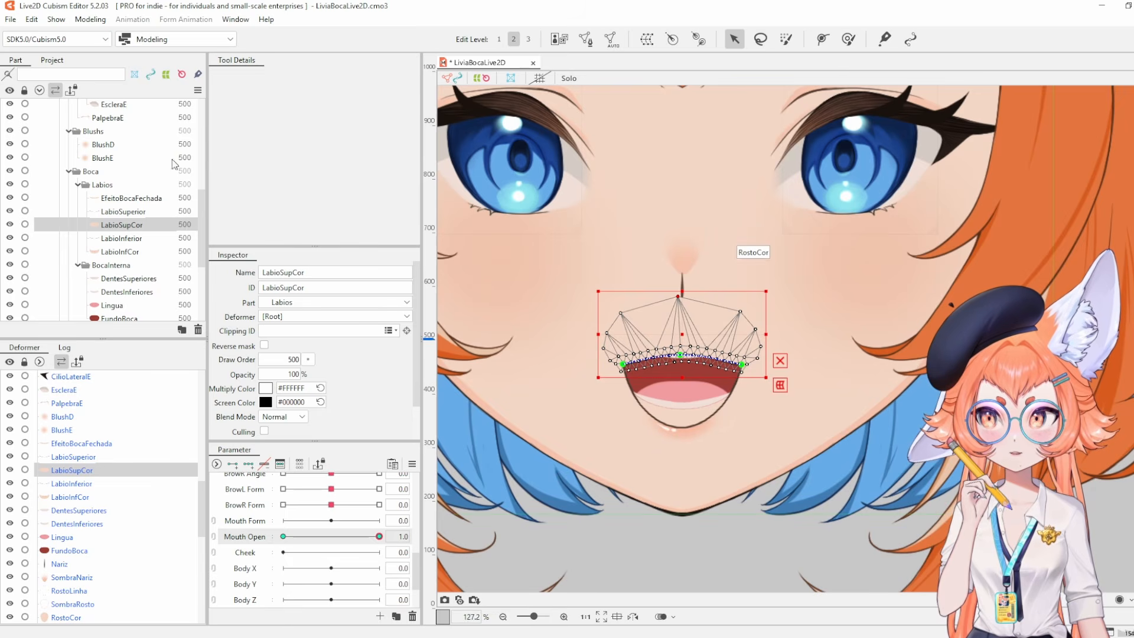
# Move the Nariz part folder above the Boca folder, directly below Blushs.
pyautogui.scroll(-1, 124, 197)
pyautogui.scroll(-1, 125, 199)
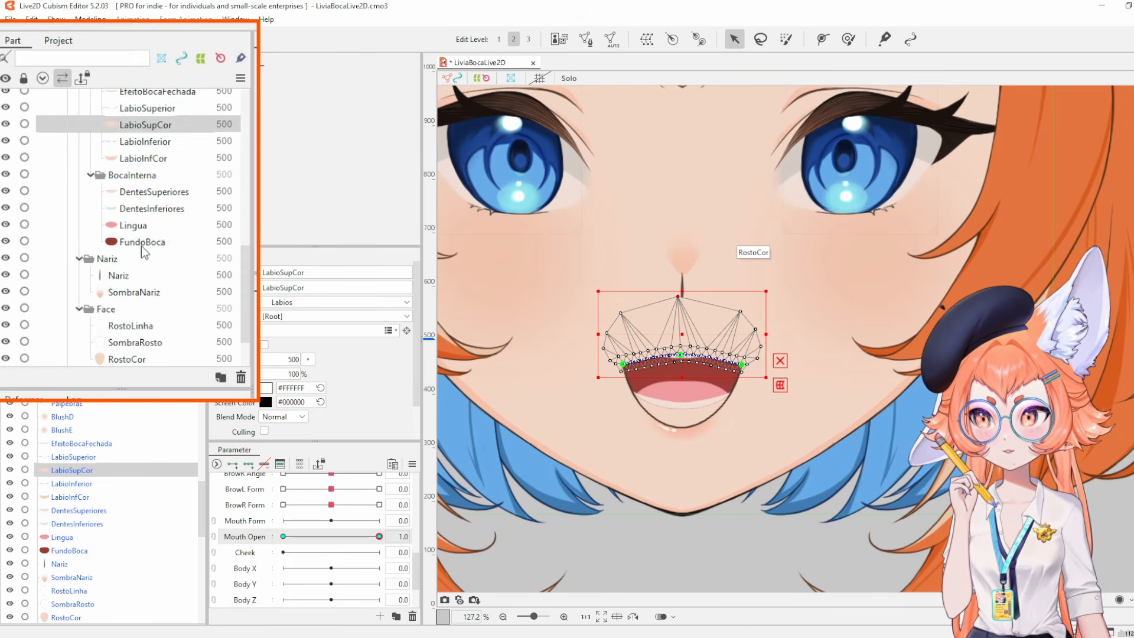
pyautogui.click(117, 222)
pyautogui.click(114, 235)
pyautogui.scroll(1, 138, 262)
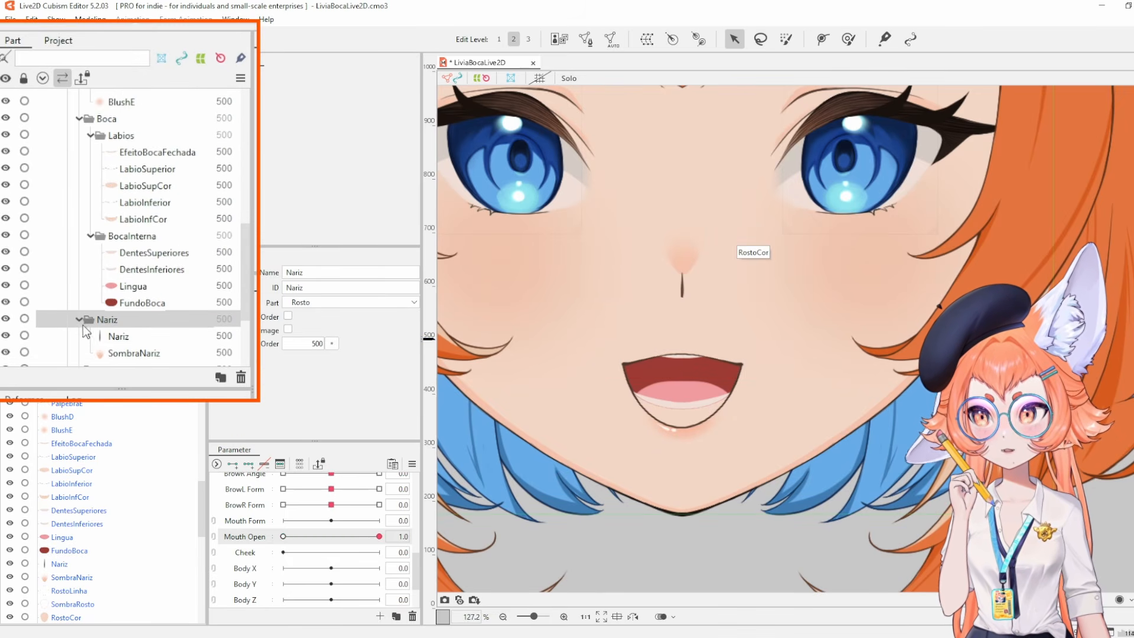
pyautogui.scroll(2, 141, 267)
pyautogui.scroll(-2, 141, 269)
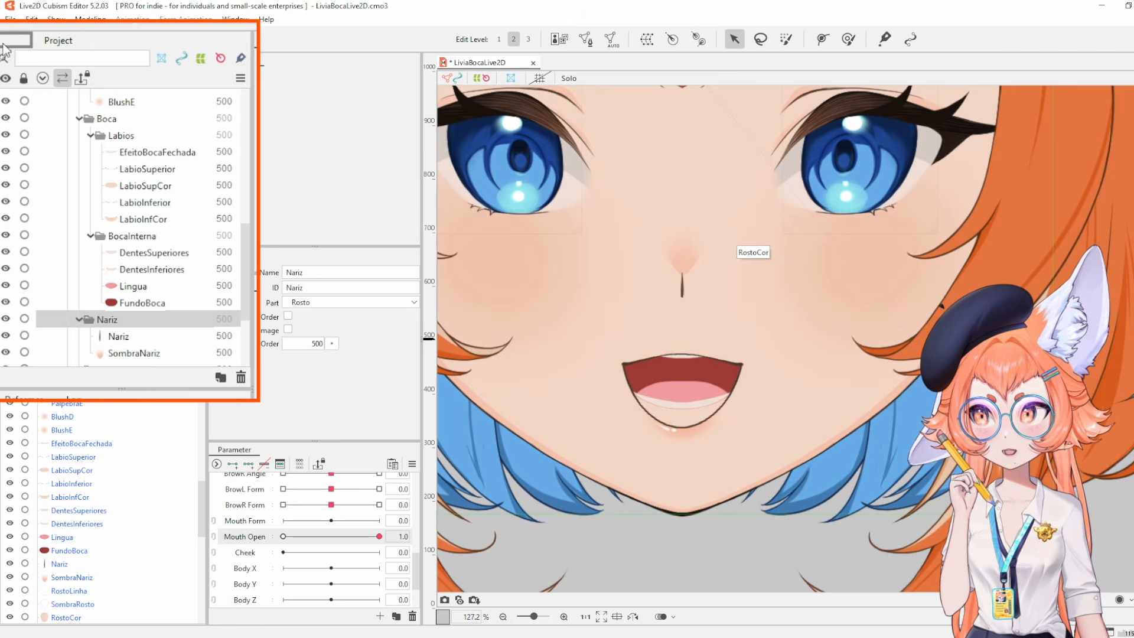
pyautogui.scroll(-2, 123, 285)
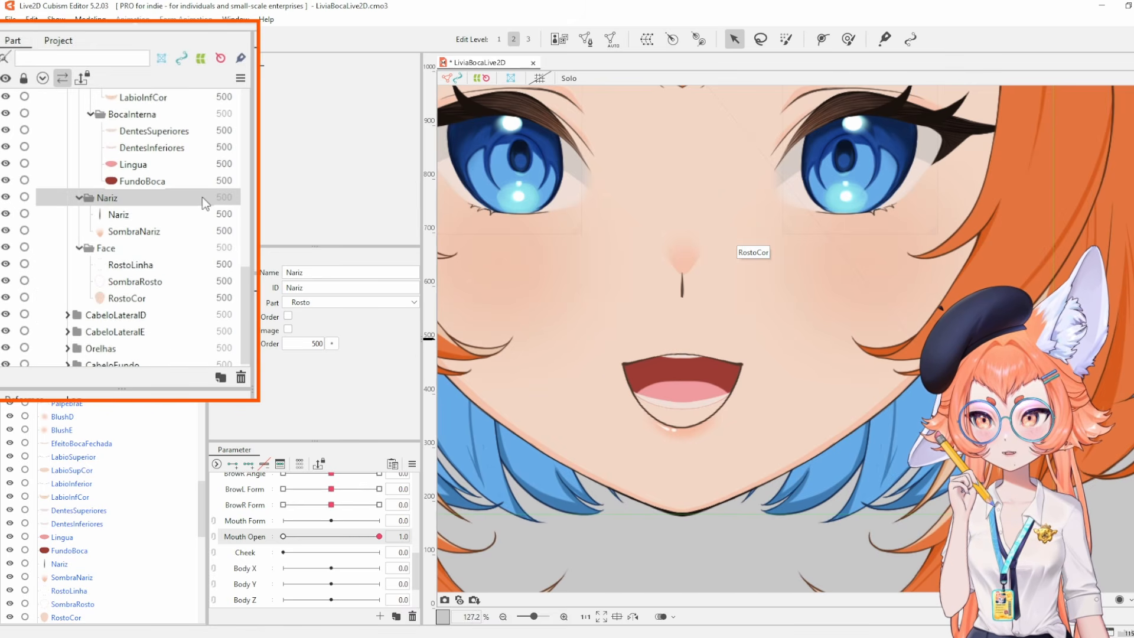
pyautogui.scroll(2, 160, 225)
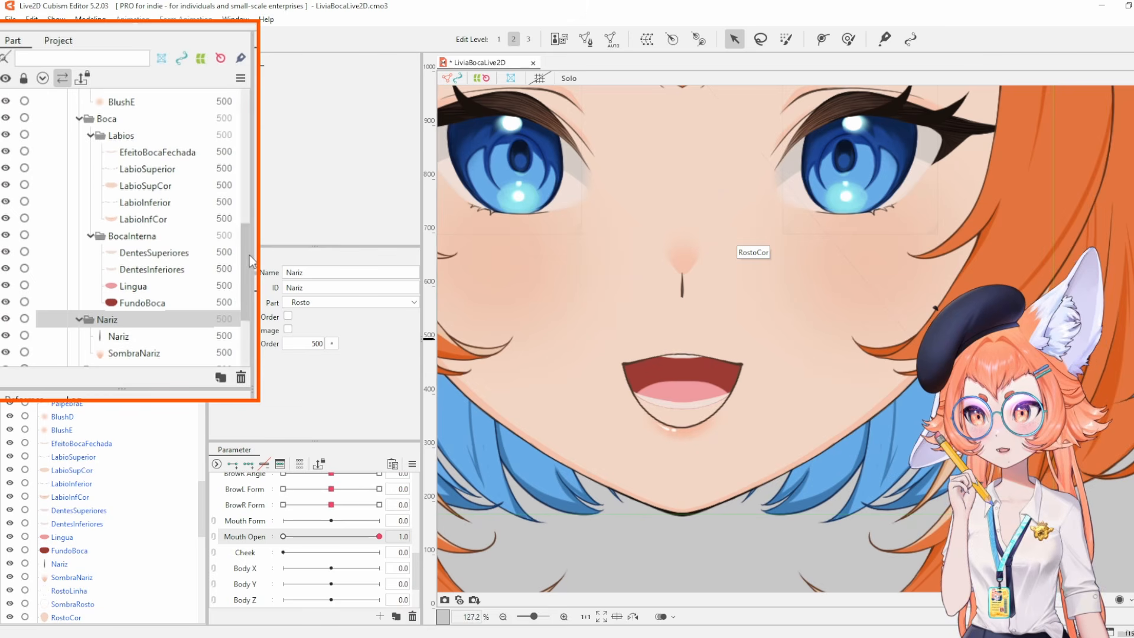
pyautogui.moveTo(95, 323); pyautogui.dragTo(155, 114)
pyautogui.scroll(2, 160, 148)
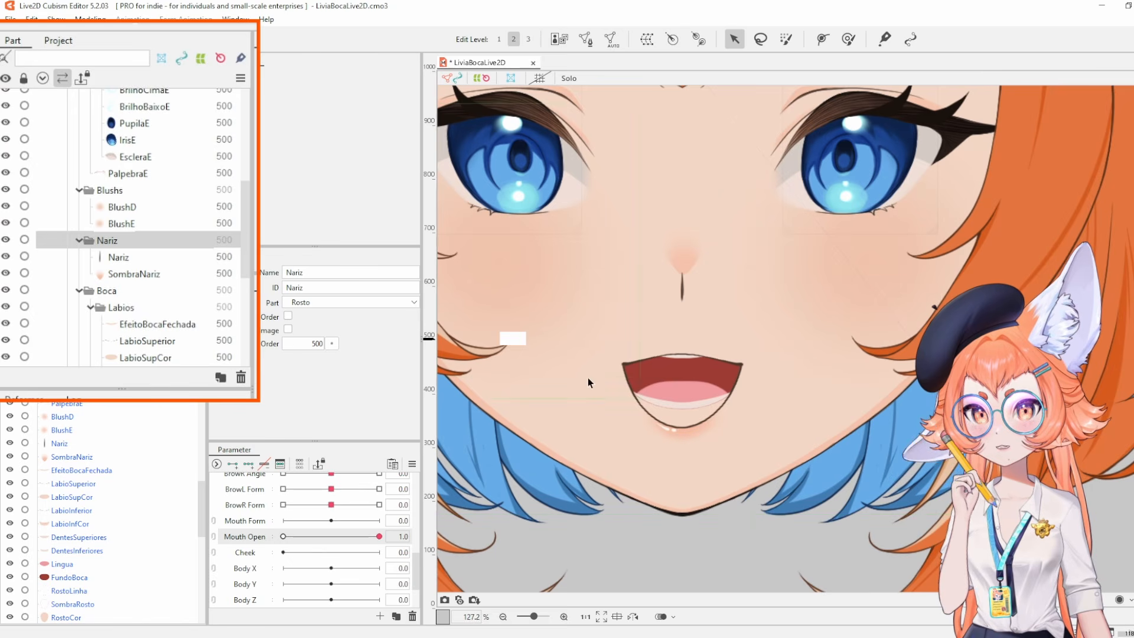
# Open FundoBoca for mesh editing and erase its default rectangular mesh.
pyautogui.moveTo(380, 536)
pyautogui.mouseDown()
pyautogui.moveTo(277, 537)
pyautogui.moveTo(377, 537)
pyautogui.moveTo(252, 555)
pyautogui.moveTo(377, 537)
pyautogui.moveTo(280, 538)
pyautogui.moveTo(379, 536)
pyautogui.moveTo(210, 536)
pyautogui.moveTo(379, 536)
pyautogui.mouseUp()
pyautogui.click(630, 376)
pyautogui.scroll(3, 787, 406)
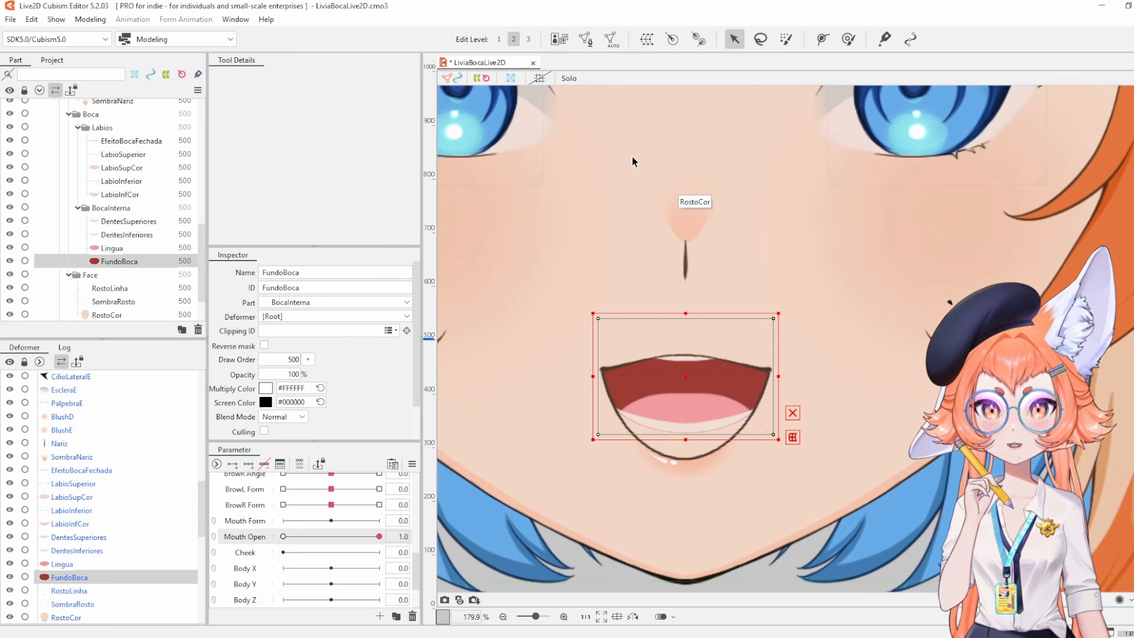
pyautogui.click(591, 45)
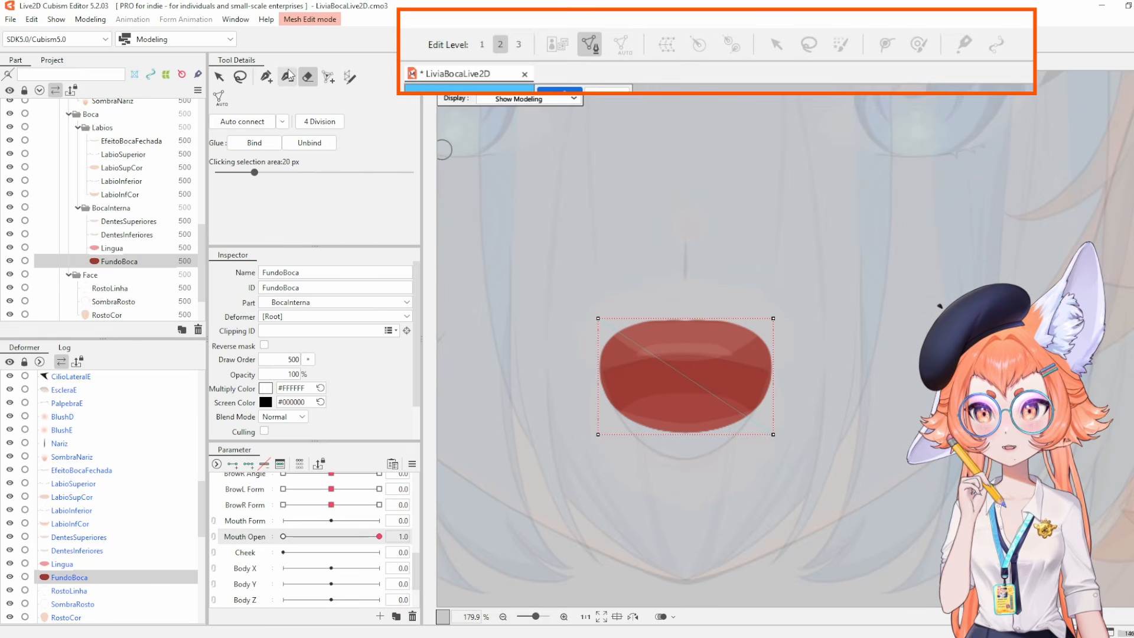
pyautogui.moveTo(631, 360)
pyautogui.mouseDown()
pyautogui.moveTo(567, 291)
pyautogui.moveTo(552, 299)
pyautogui.moveTo(583, 296)
pyautogui.moveTo(598, 465)
pyautogui.mouseUp()
# Draw a 14-point outline around FundoBoca, connect it to one centre vertex, and apply the new mesh.
pyautogui.press('p')
pyautogui.scroll(3, 629, 320)
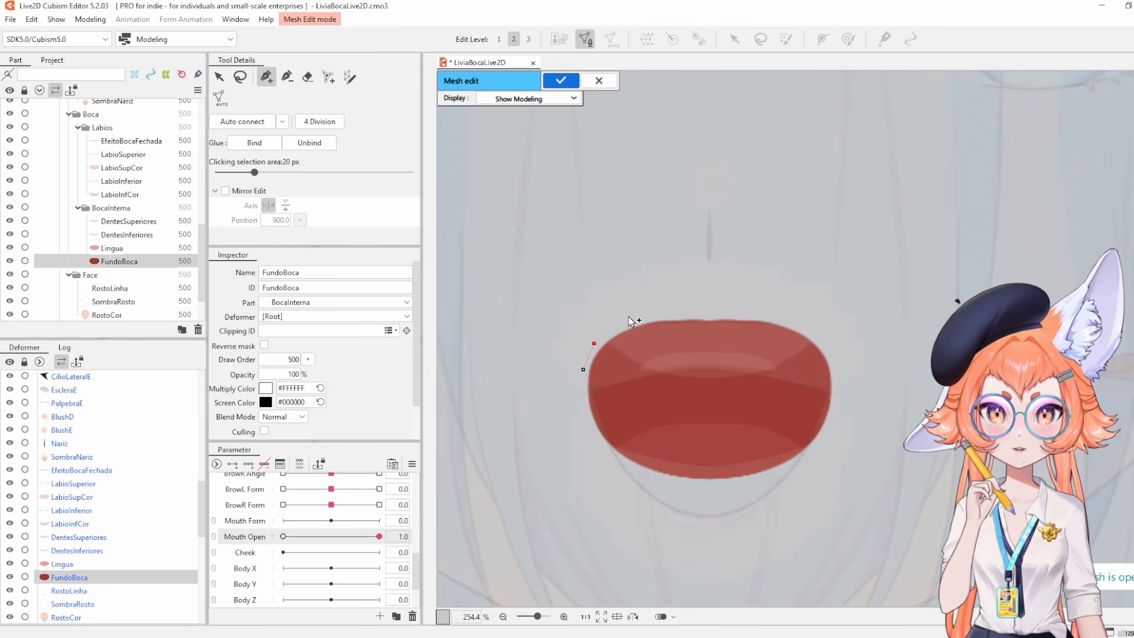
pyautogui.moveTo(818, 331); pyautogui.dragTo(813, 454)
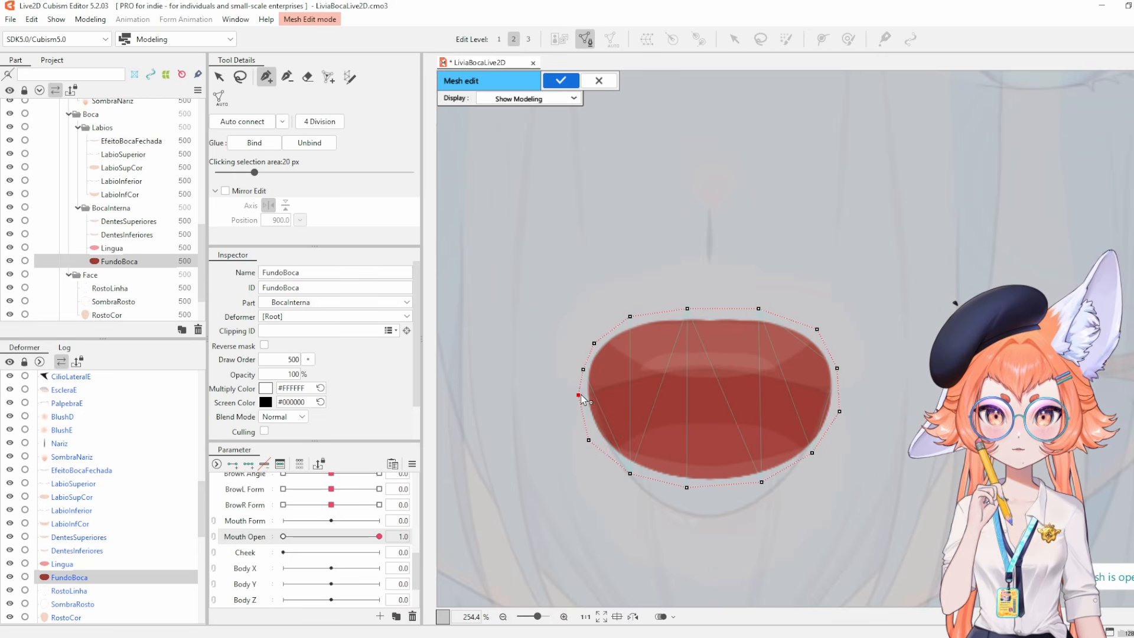
pyautogui.moveTo(578, 394); pyautogui.dragTo(627, 469)
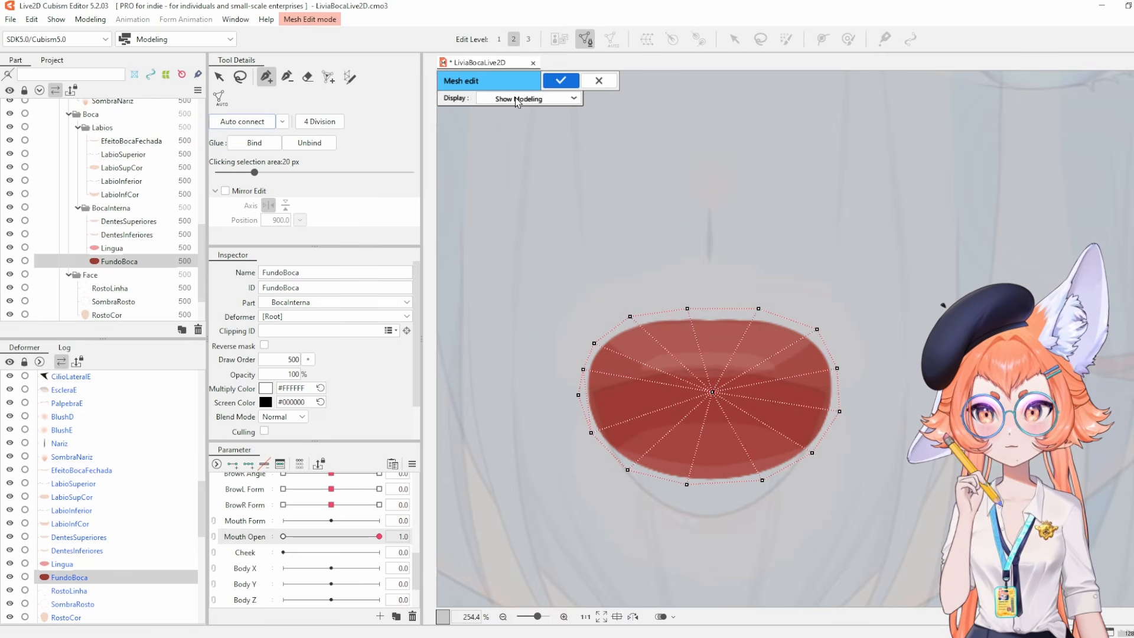
pyautogui.click(560, 80)
# Add two Mouth Open keys, at 0.0 and 1.0, to FundoBoca and test the parameter.
pyautogui.moveTo(379, 536); pyautogui.dragTo(283, 537)
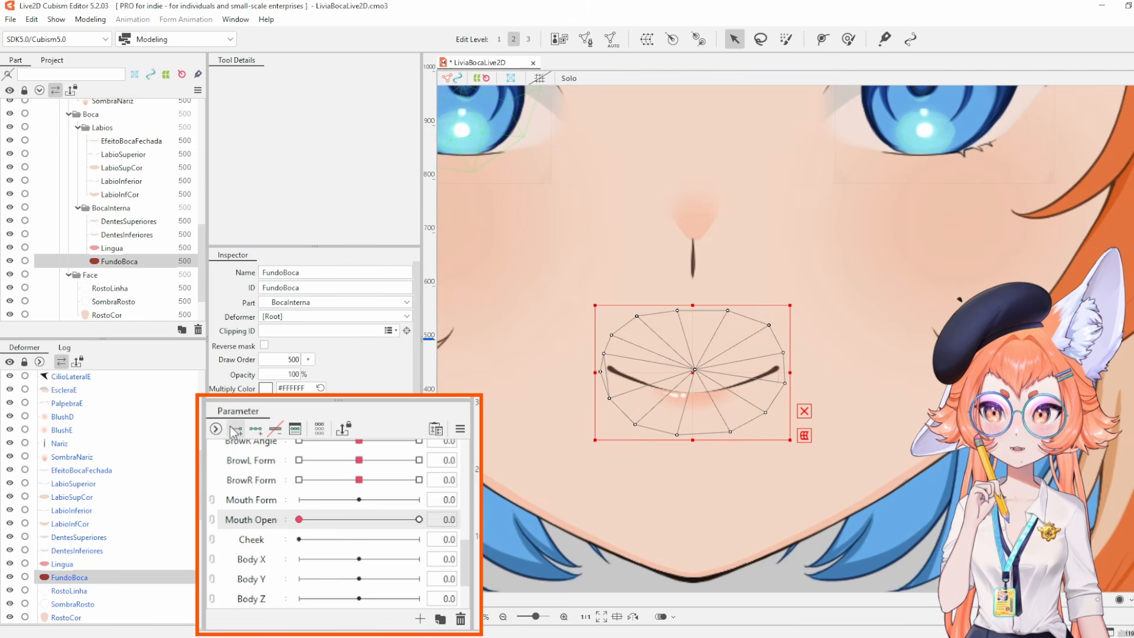
pyautogui.click(235, 429)
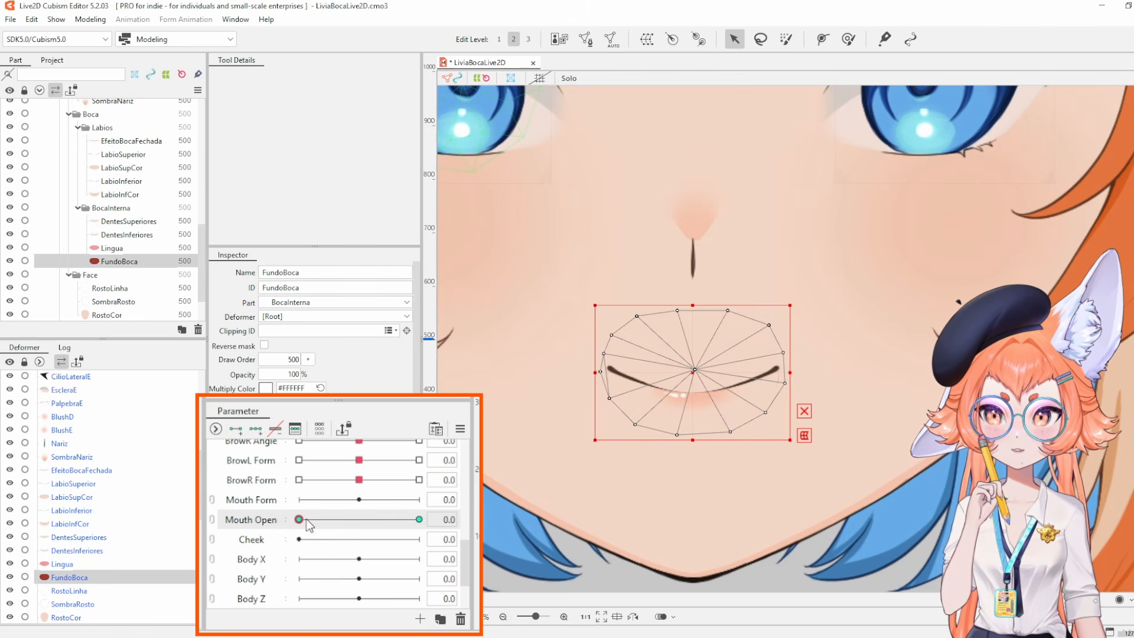
pyautogui.moveTo(298, 519)
pyautogui.mouseDown()
pyautogui.moveTo(419, 519)
pyautogui.moveTo(299, 519)
pyautogui.mouseUp()
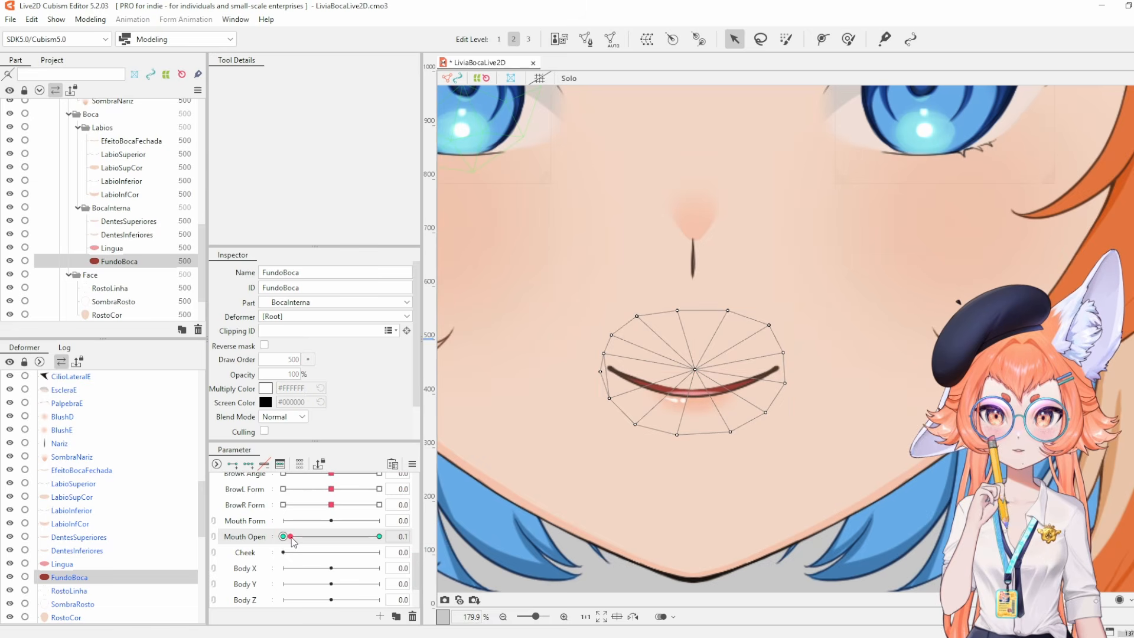
# Shift FundoBoca down and stretch its bottom edge below the lower lip at Mouth Open 1.0, then test the opening.
pyautogui.moveTo(696, 304); pyautogui.dragTo(695, 324)
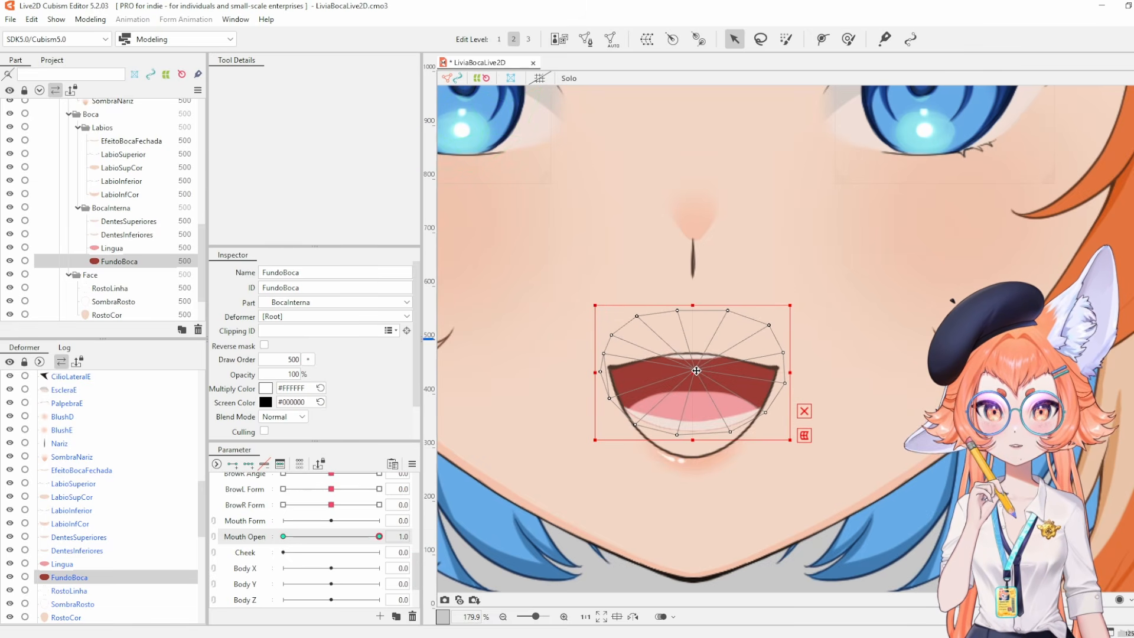
pyautogui.moveTo(701, 379); pyautogui.dragTo(700, 394)
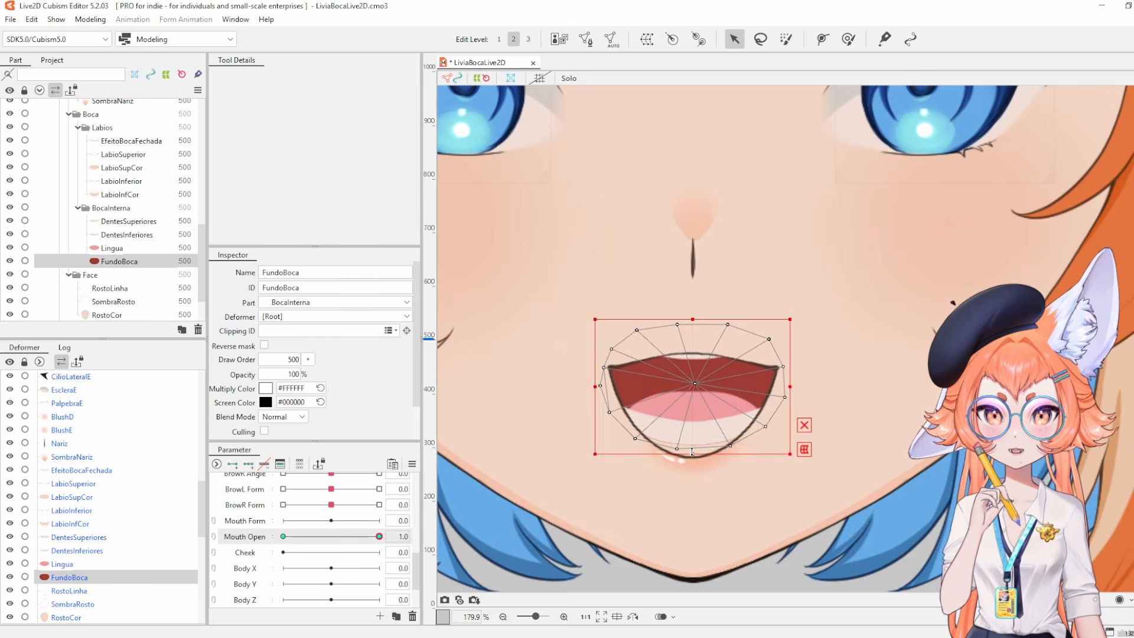
pyautogui.moveTo(690, 454); pyautogui.dragTo(689, 474)
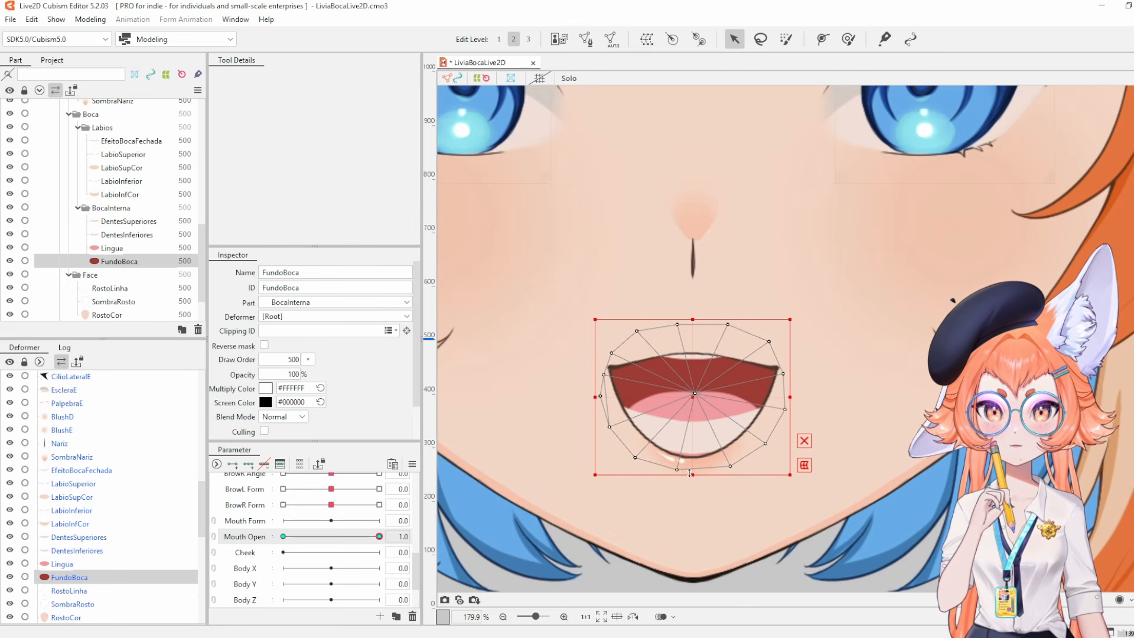
pyautogui.scroll(-2, 689, 440)
pyautogui.moveTo(374, 535); pyautogui.dragTo(438, 520)
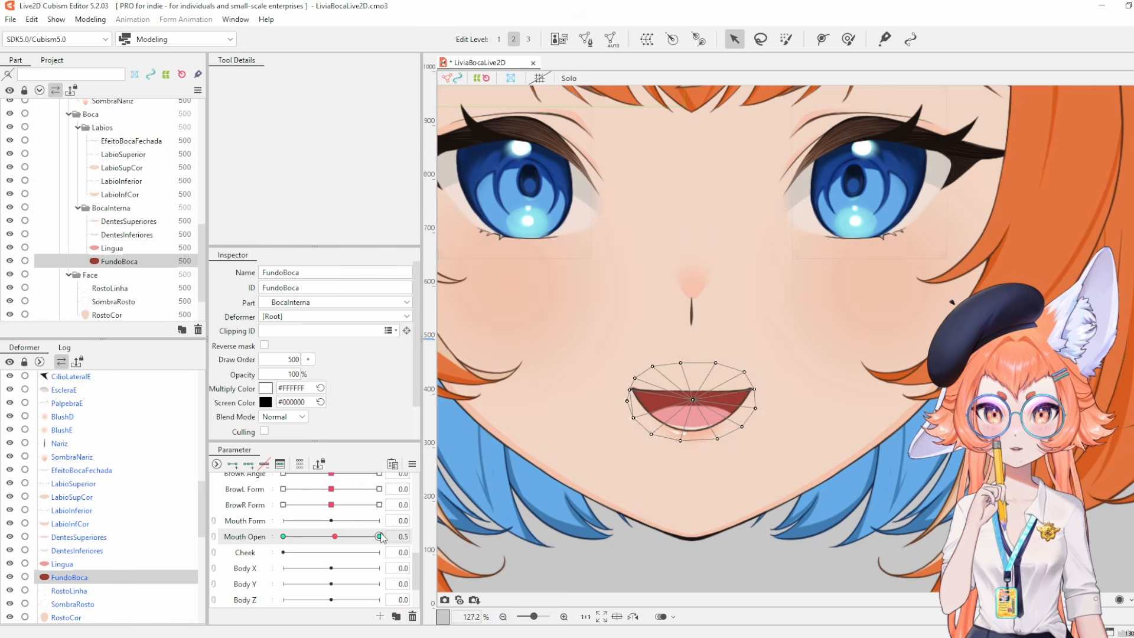
# Move DentesSuperiores and DentesInferiores slightly down inside the open mouth at Mouth Open 1.0.
pyautogui.click(695, 358)
pyautogui.moveTo(695, 358); pyautogui.dragTo(696, 363)
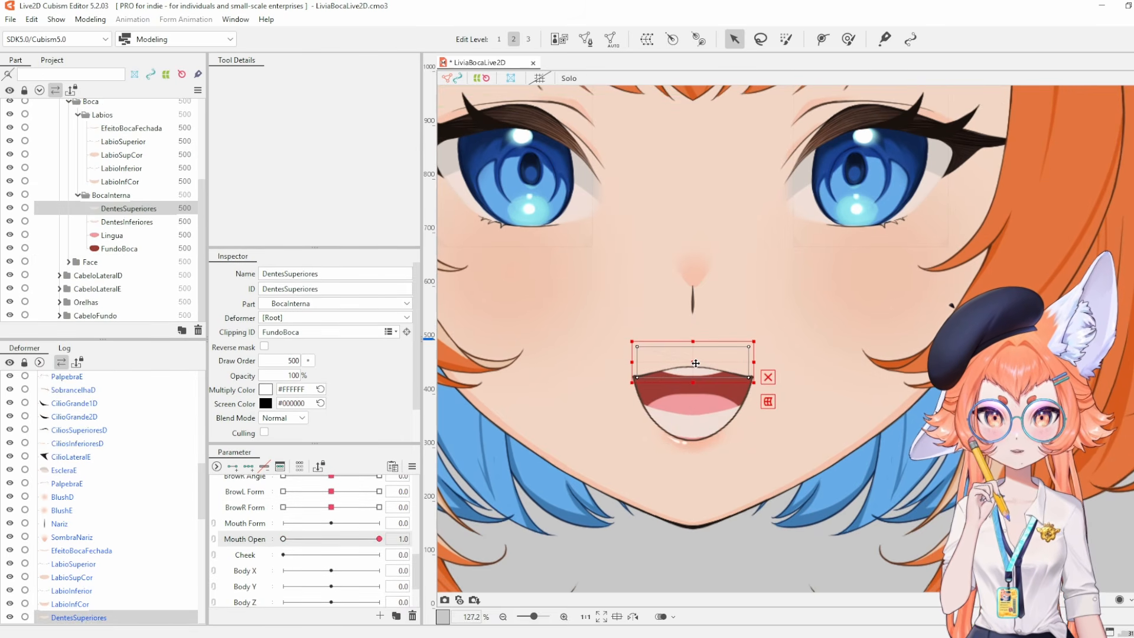
pyautogui.click(694, 430)
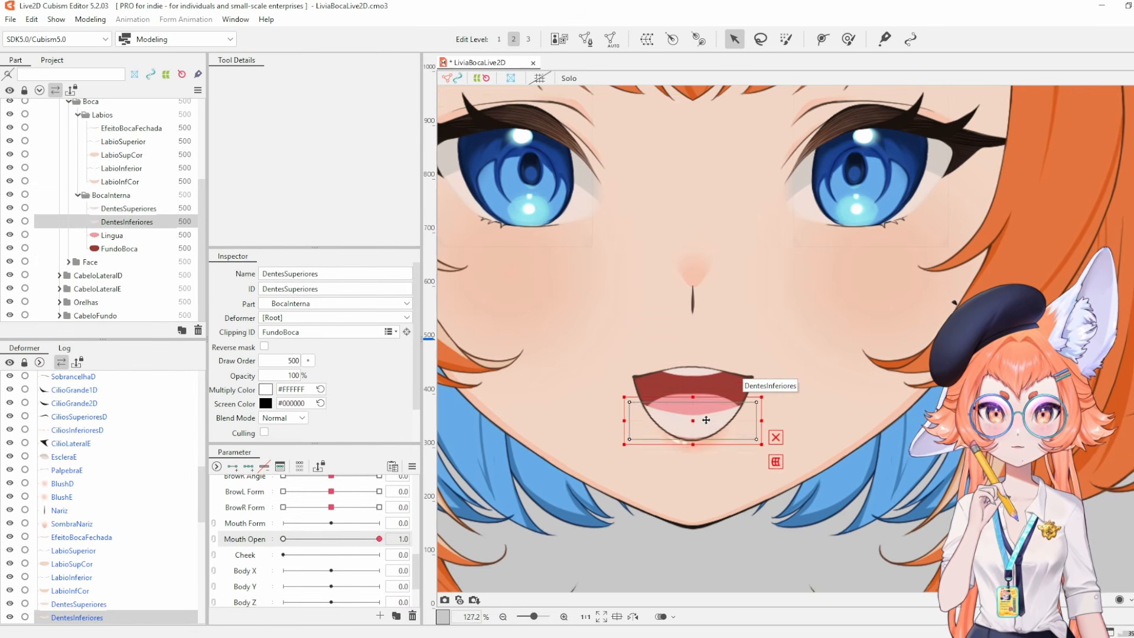
pyautogui.moveTo(696, 427); pyautogui.dragTo(697, 432)
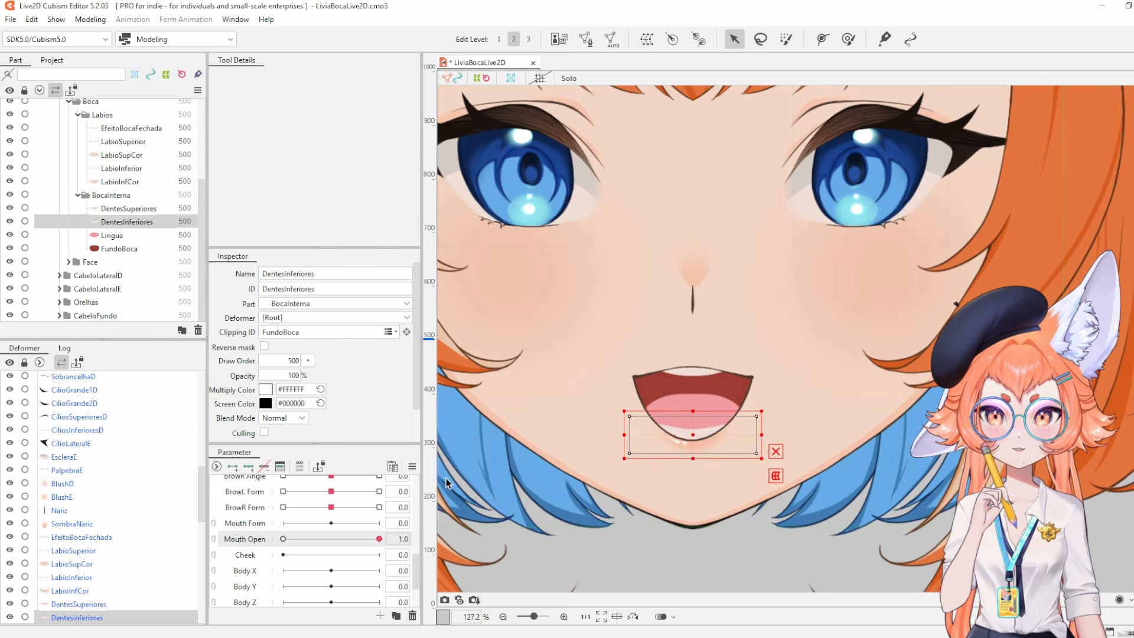
# Select LabioSupCor and examine the ranges of the Mouth Form and Mouth Open parameters.
pyautogui.click(166, 157)
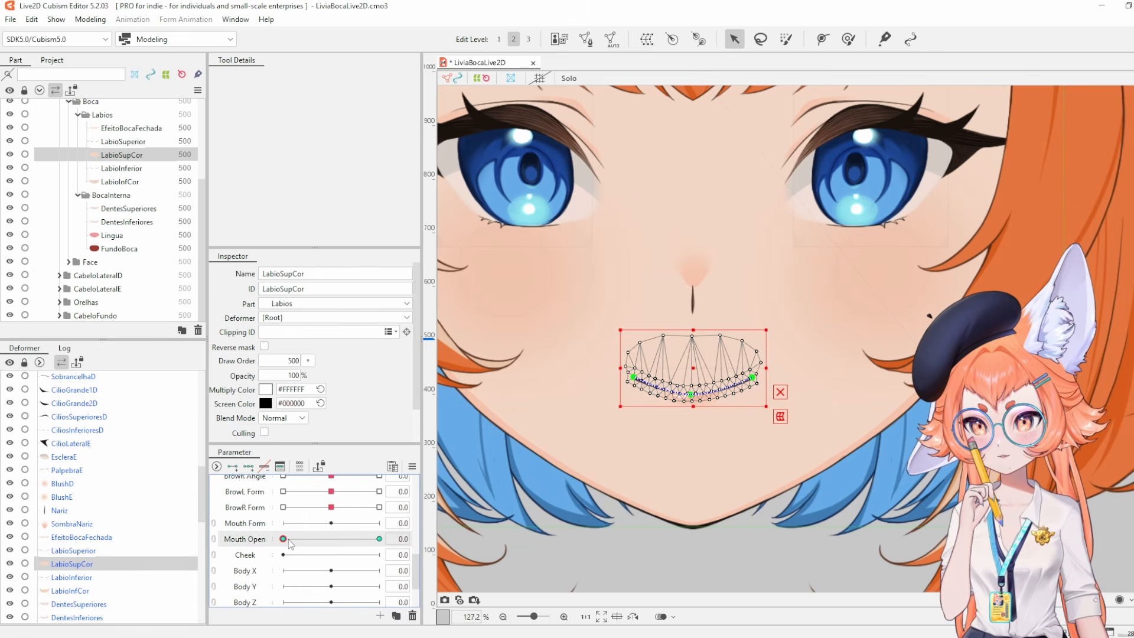
pyautogui.moveTo(282, 539); pyautogui.dragTo(239, 540)
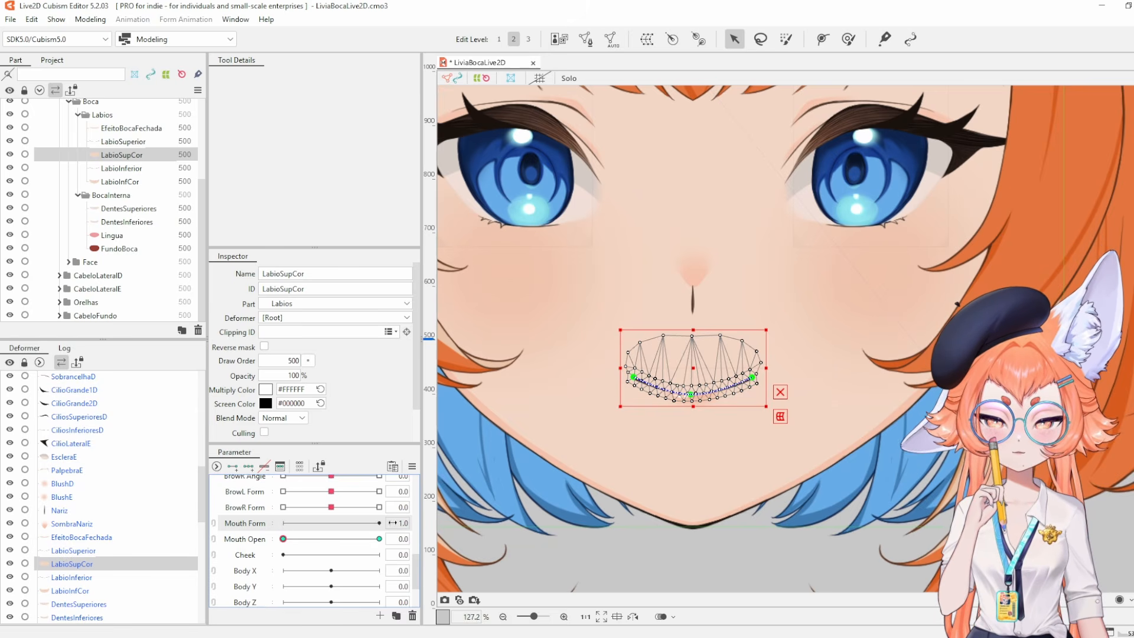
pyautogui.moveTo(330, 525); pyautogui.dragTo(306, 527)
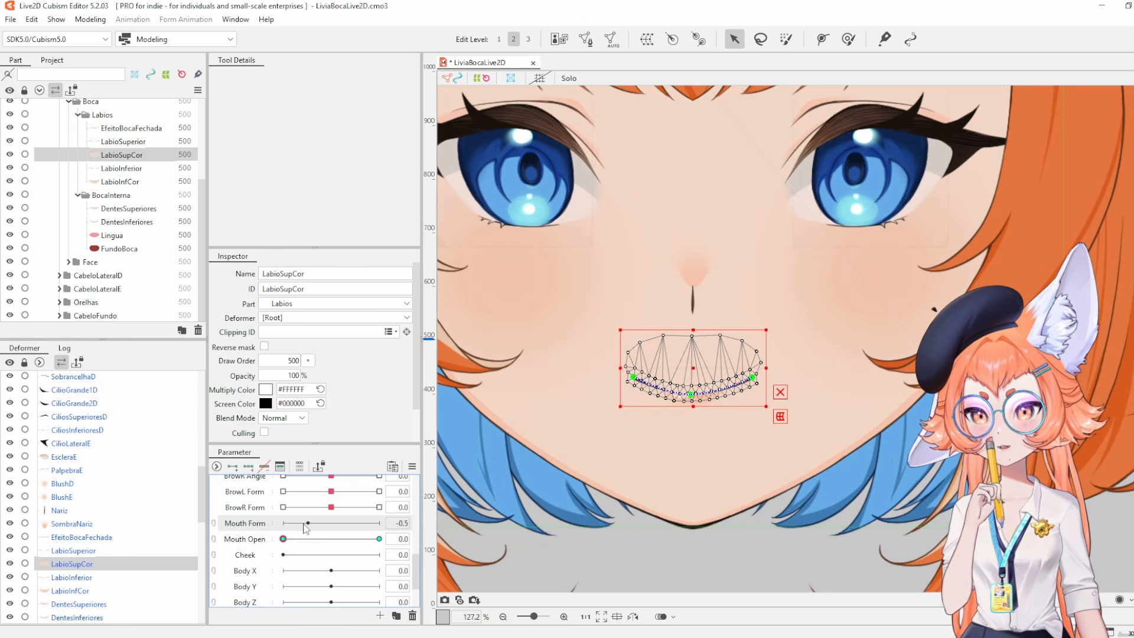
pyautogui.moveTo(273, 522)
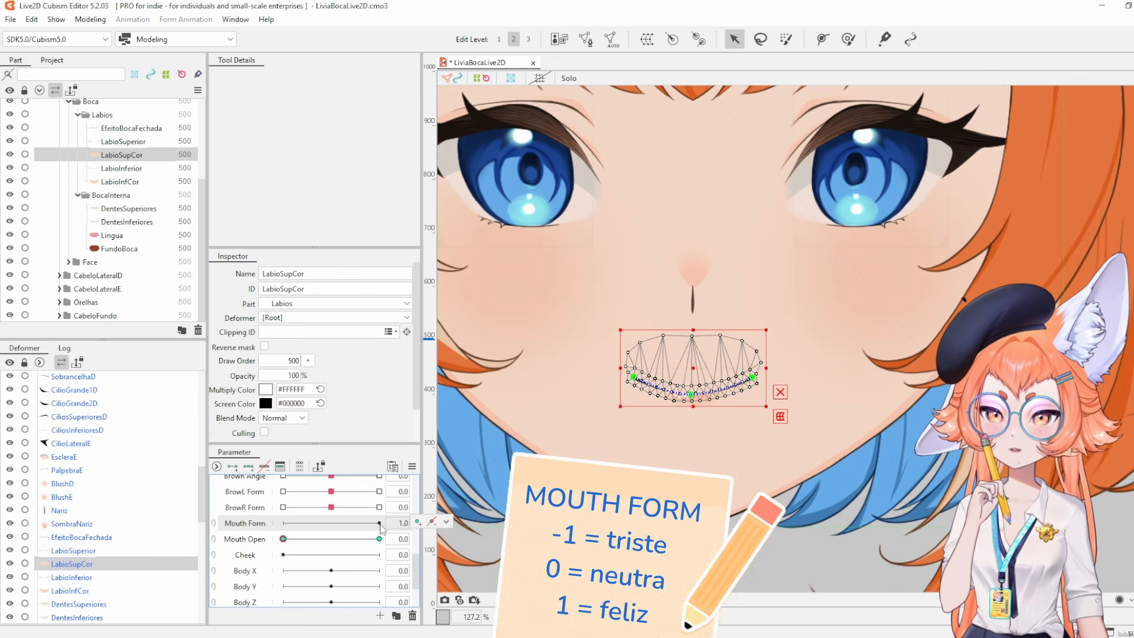
pyautogui.click(332, 524)
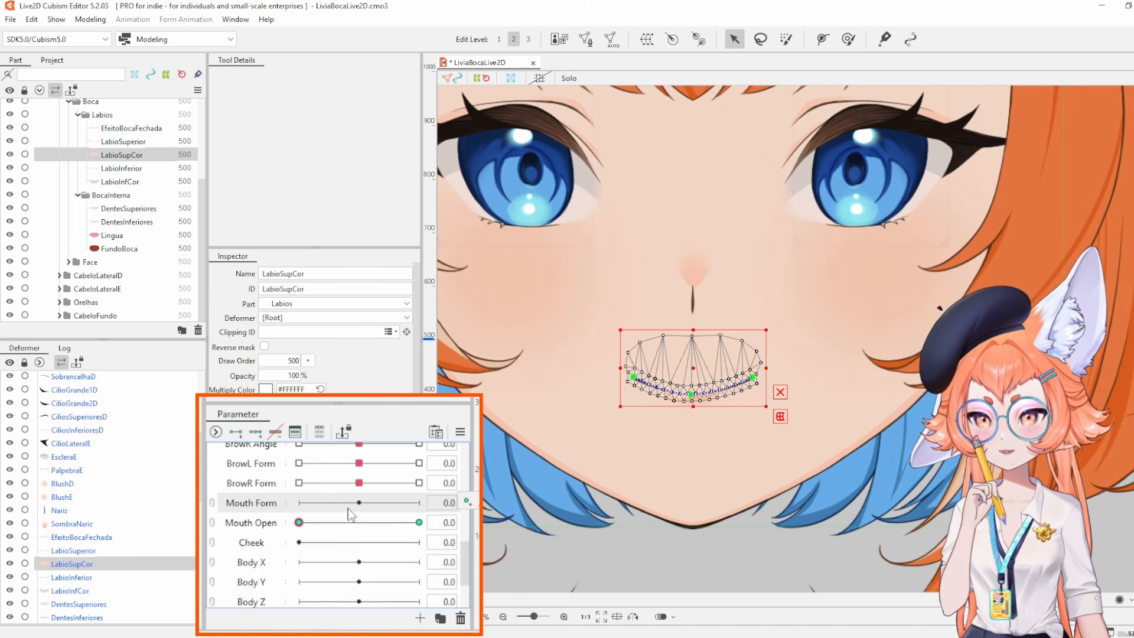
pyautogui.moveTo(359, 502); pyautogui.dragTo(301, 508)
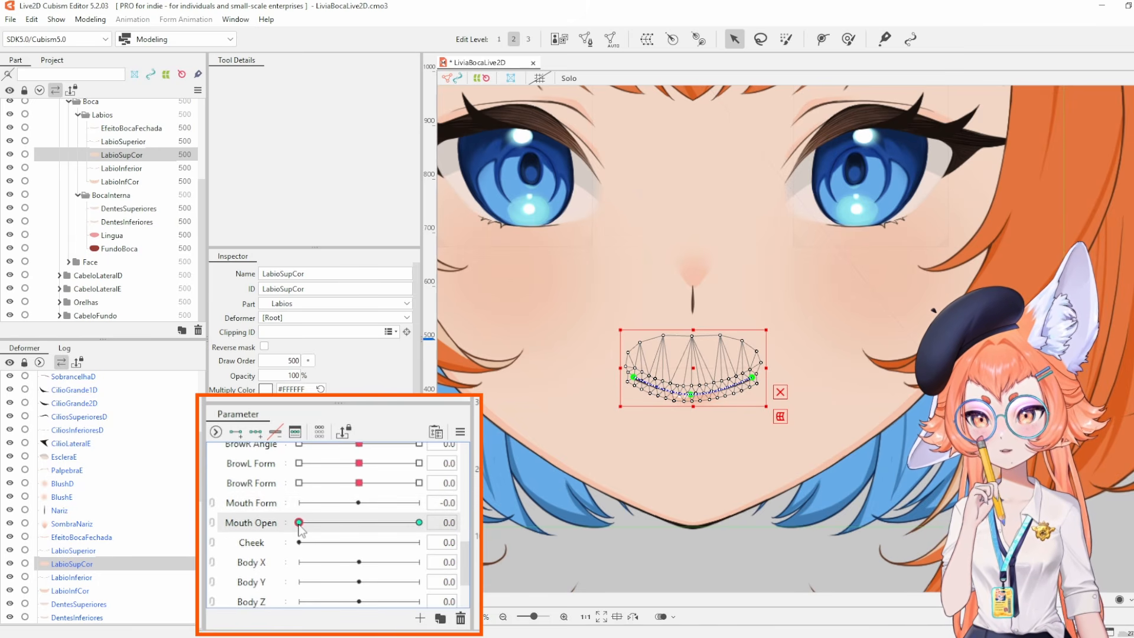
pyautogui.moveTo(300, 523)
pyautogui.mouseDown()
pyautogui.moveTo(413, 523)
pyautogui.moveTo(299, 523)
pyautogui.mouseUp()
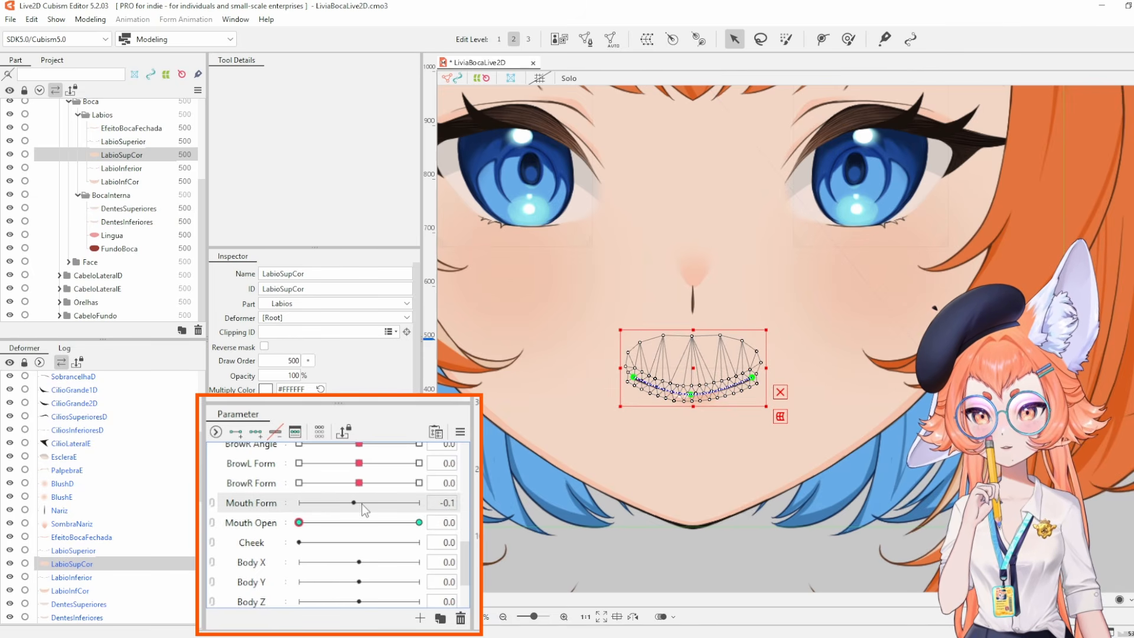
# Add three Mouth Form keys to all five lip meshes from EfeitoBocaFechada to LabioInfCor.
pyautogui.moveTo(366, 507); pyautogui.dragTo(403, 504)
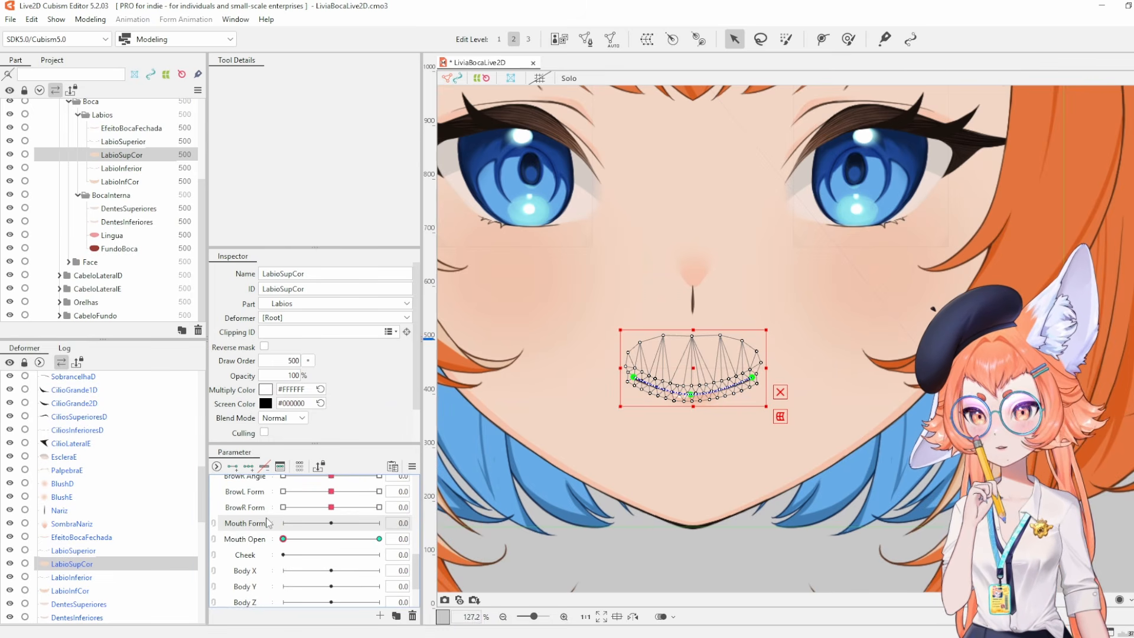
pyautogui.click(142, 129)
pyautogui.keyDown('shift'); pyautogui.click(135, 184); pyautogui.keyUp('shift')
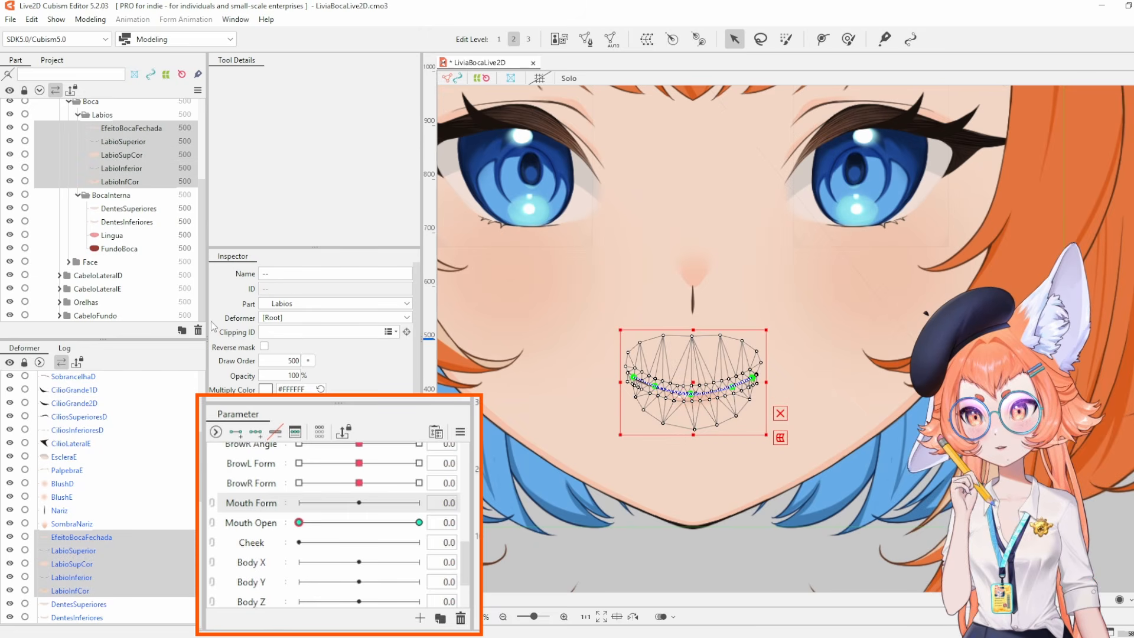
pyautogui.click(257, 436)
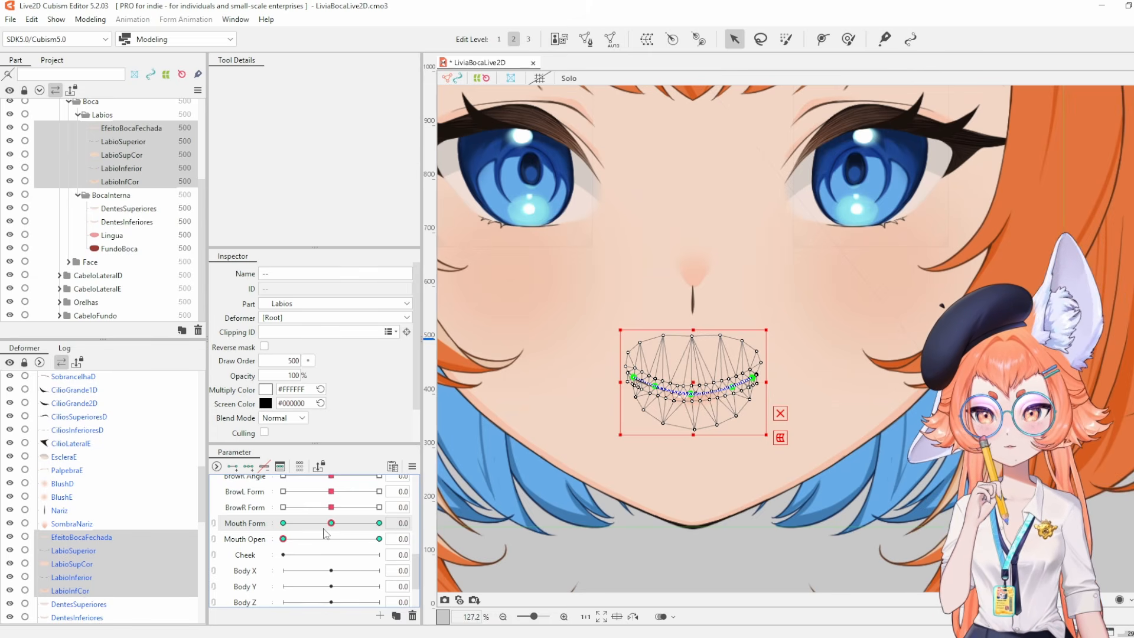
# Try the Mouth Open and Mouth Form key combinations and set Mouth Form to 1.0 with Mouth Open at 0.0.
pyautogui.moveTo(284, 540)
pyautogui.mouseDown()
pyautogui.moveTo(379, 539)
pyautogui.moveTo(283, 539)
pyautogui.mouseUp()
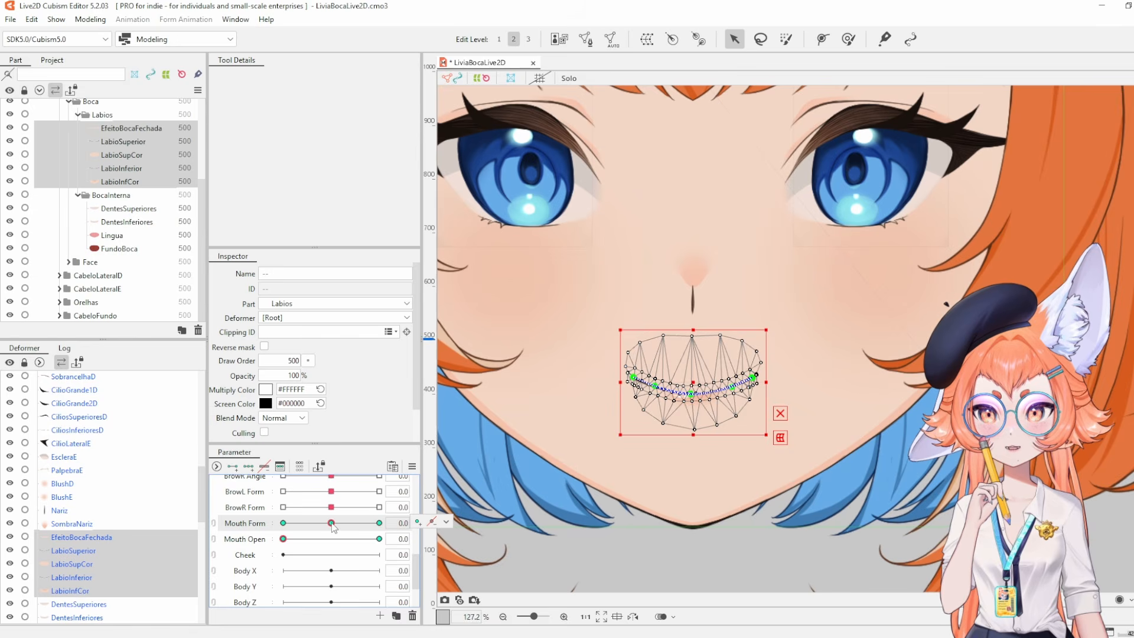
pyautogui.click(379, 538)
pyautogui.moveTo(332, 523); pyautogui.dragTo(281, 533)
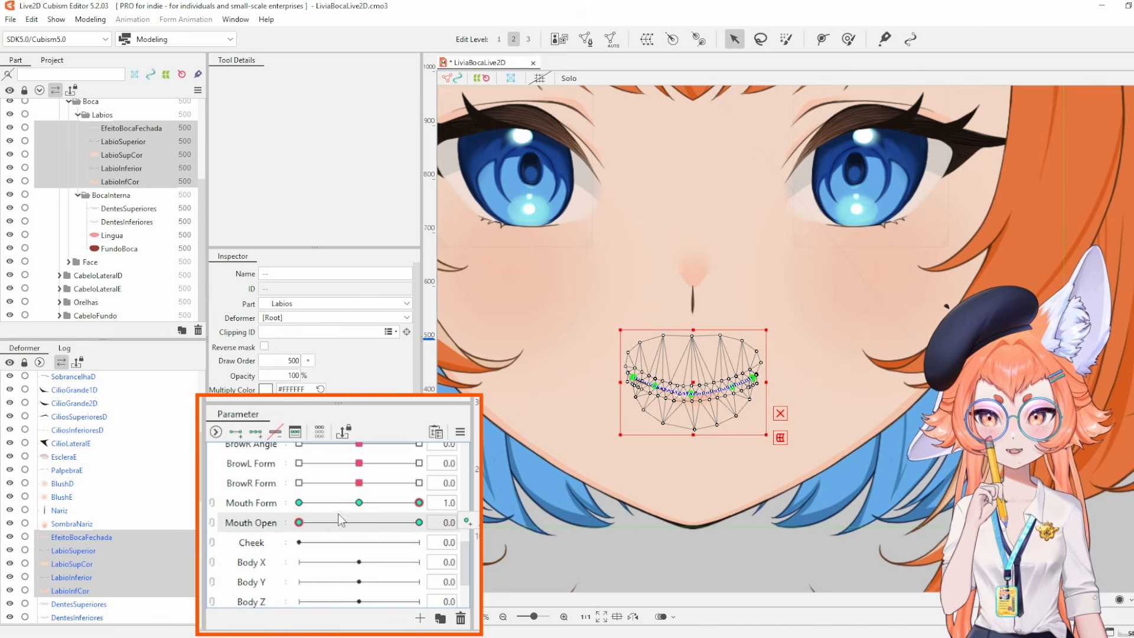
pyautogui.click(369, 503)
pyautogui.moveTo(388, 509); pyautogui.dragTo(420, 505)
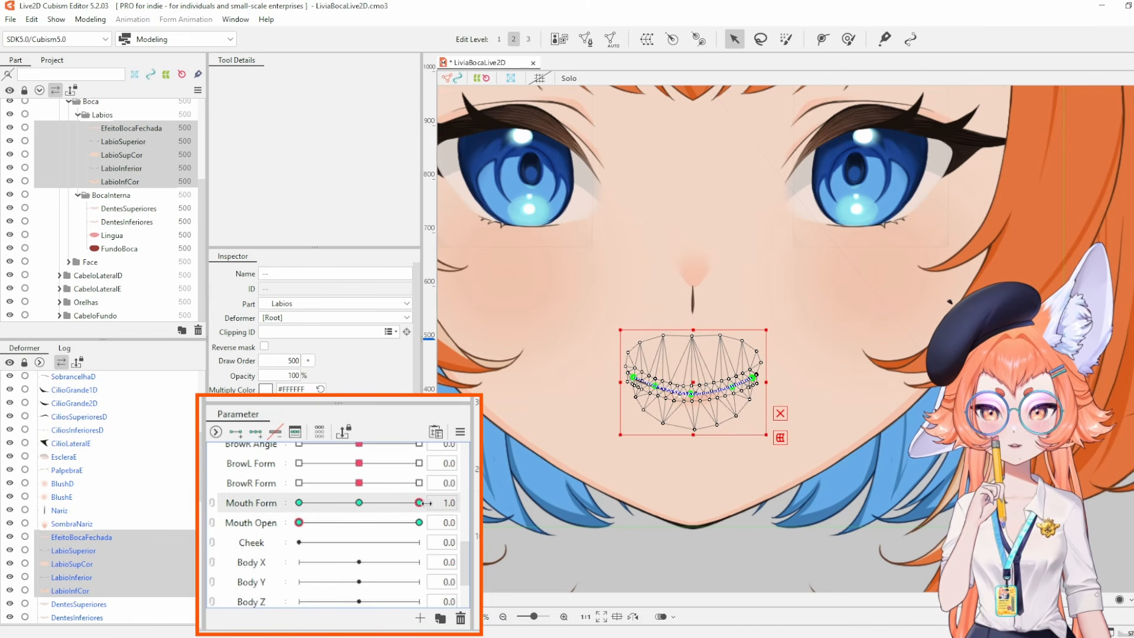
# Select the upper lip meshes EfeitoBocaFechada, LabioSuperior and LabioSupCor together.
pyautogui.click(148, 155)
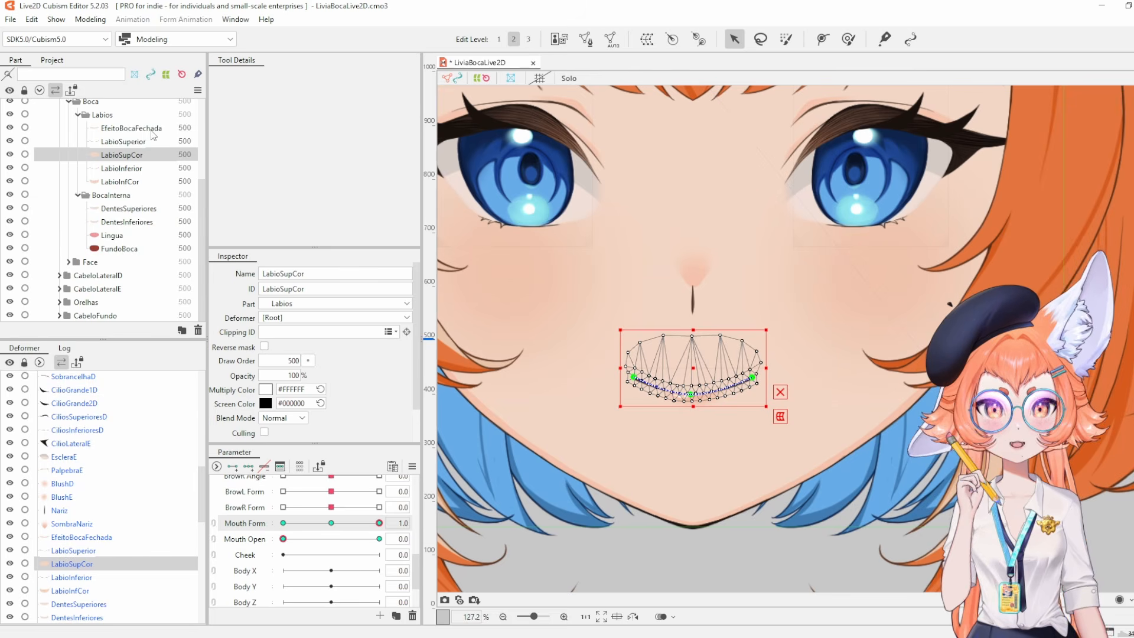
pyautogui.click(151, 129)
pyautogui.keyDown('shift'); pyautogui.click(147, 156); pyautogui.keyUp('shift')
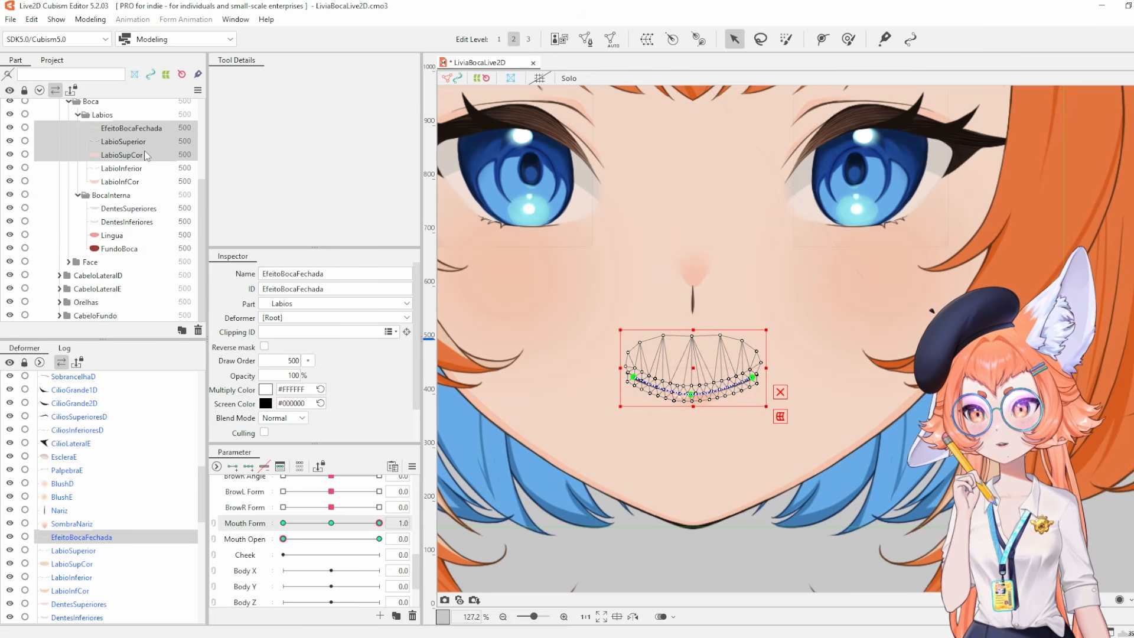
pyautogui.click(140, 133)
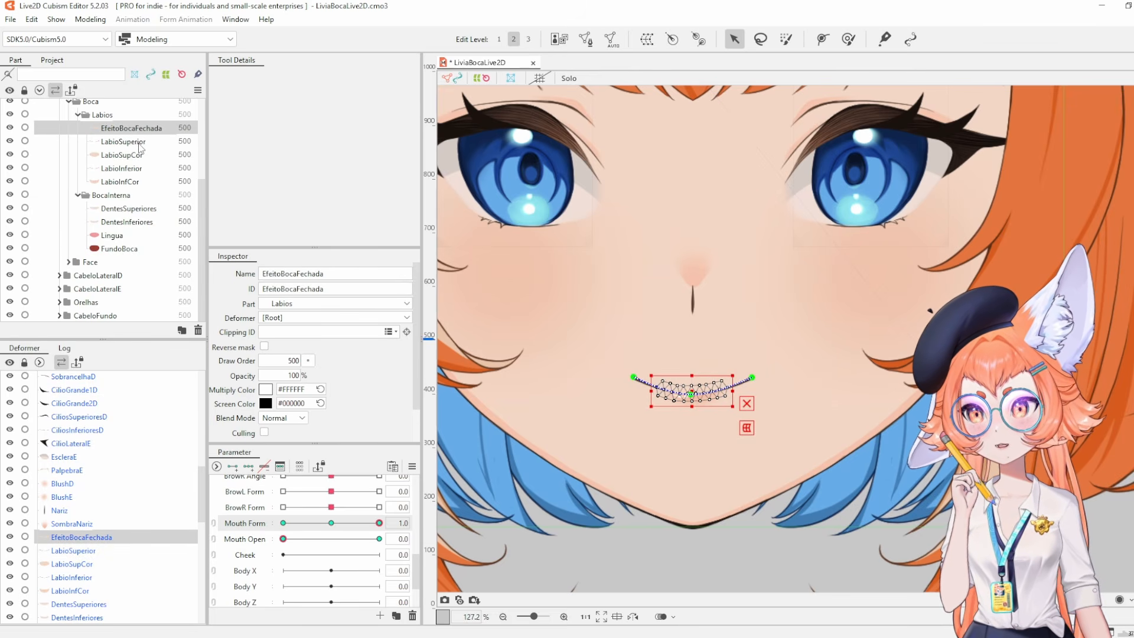
pyautogui.keyDown('shift'); pyautogui.click(143, 155); pyautogui.keyUp('shift')
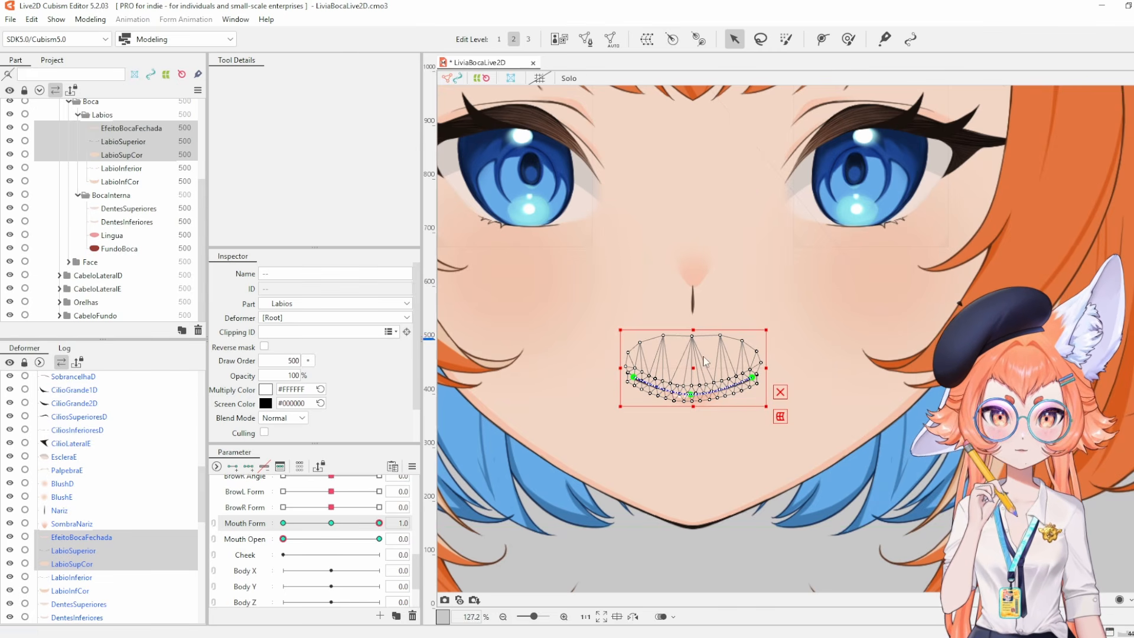
# Pull the upper lip's two corners outward and up and raise its middle slightly to form a closed smile at Mouth Form 1.0.
pyautogui.scroll(2, 714, 378)
pyautogui.click(591, 373)
pyautogui.moveTo(771, 376); pyautogui.dragTo(789, 372)
pyautogui.moveTo(590, 370); pyautogui.dragTo(584, 366)
pyautogui.moveTo(787, 372); pyautogui.dragTo(791, 364)
pyautogui.moveTo(583, 366); pyautogui.dragTo(576, 366)
pyautogui.moveTo(683, 401); pyautogui.dragTo(685, 392)
pyautogui.moveTo(793, 364); pyautogui.dragTo(791, 359)
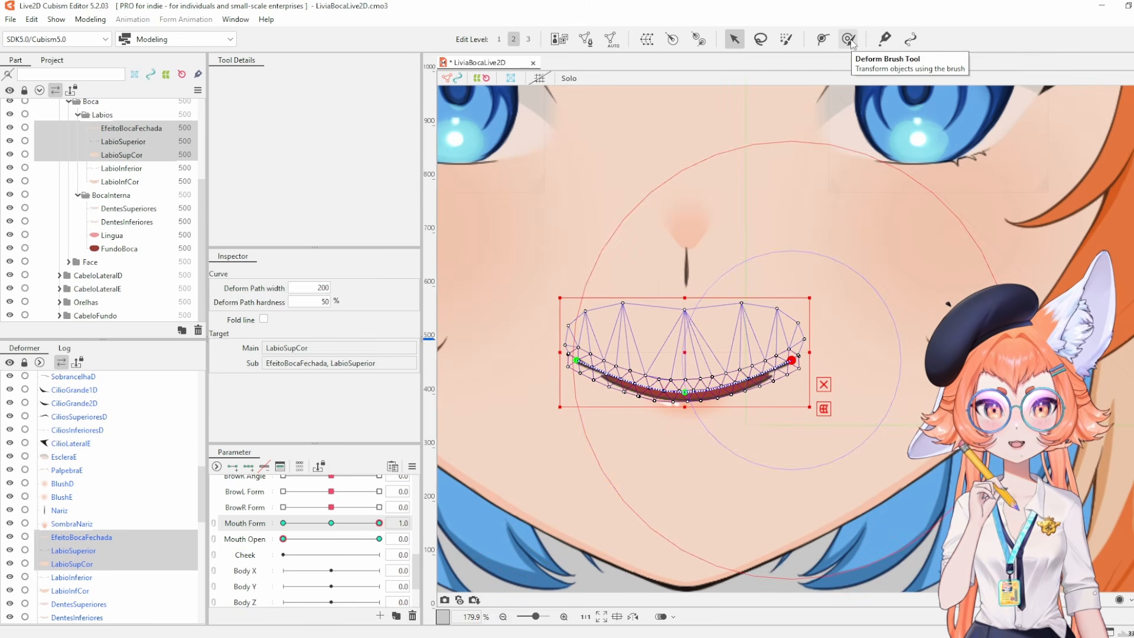
# Smooth the upper lip's smile curve with the Deform Brush Tool, using a brush size of 127.9 px.
pyautogui.click(848, 39)
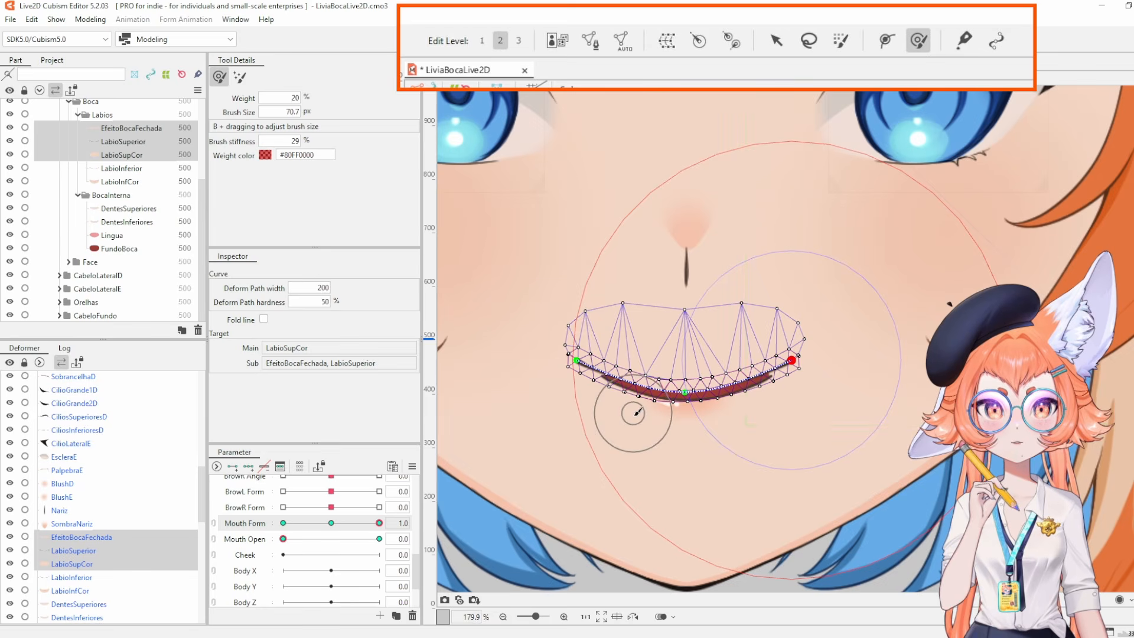
pyautogui.moveTo(614, 407)
pyautogui.mouseDown()
pyautogui.moveTo(628, 385)
pyautogui.moveTo(621, 396)
pyautogui.mouseUp()
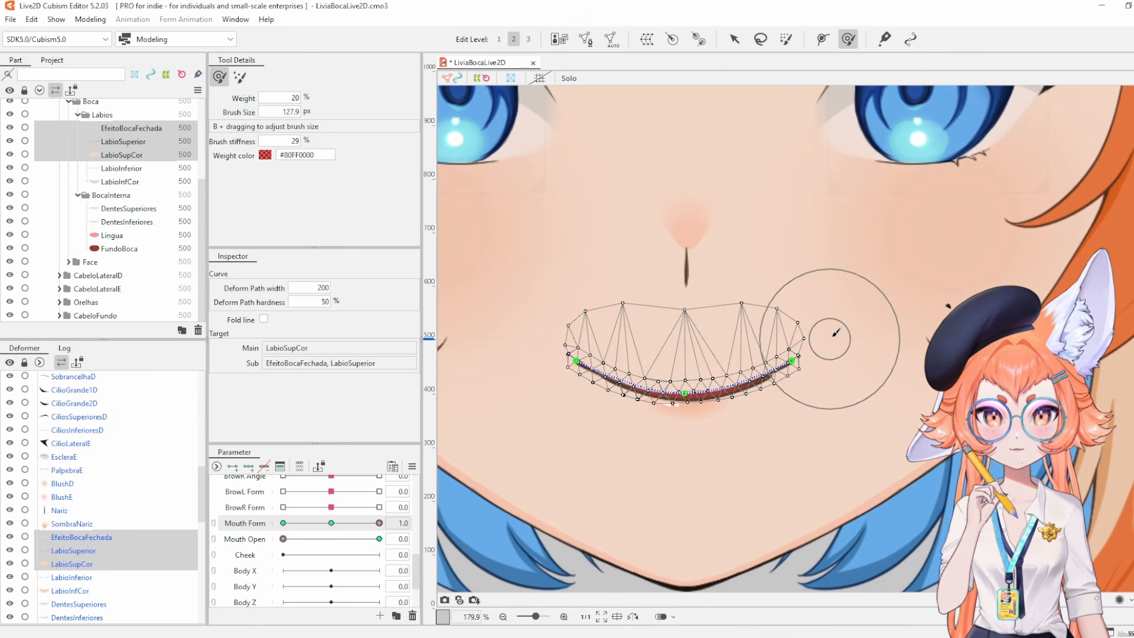
pyautogui.press('v')
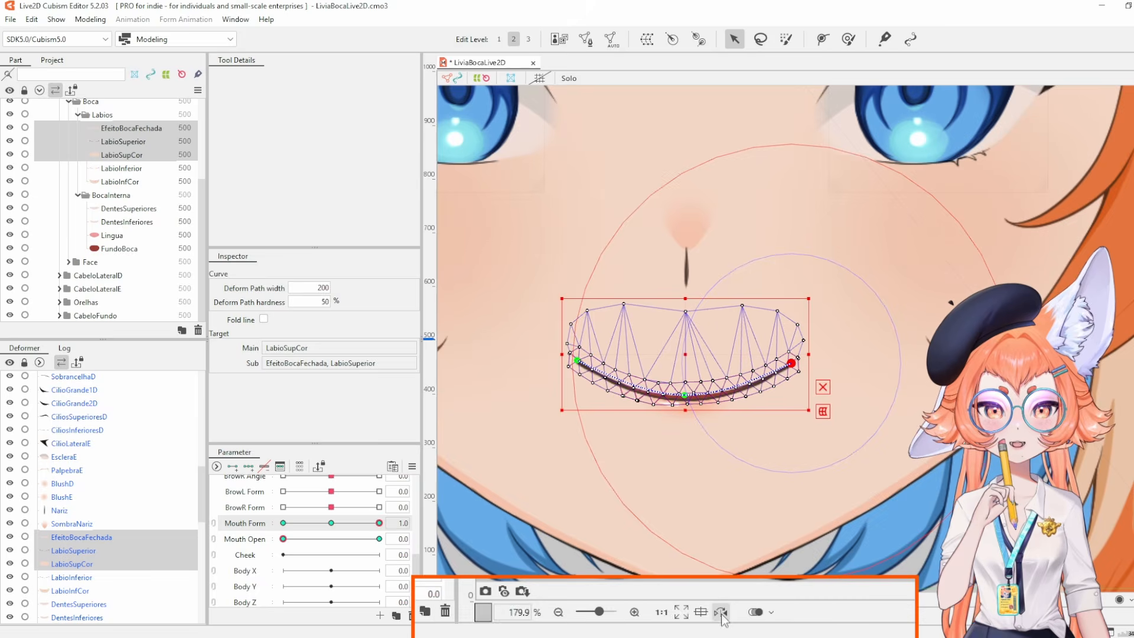
# Flip the canvas view horizontally back and forth to examine the smile's symmetry.
pyautogui.click(632, 616)
pyautogui.click(721, 612)
pyautogui.click(721, 612)
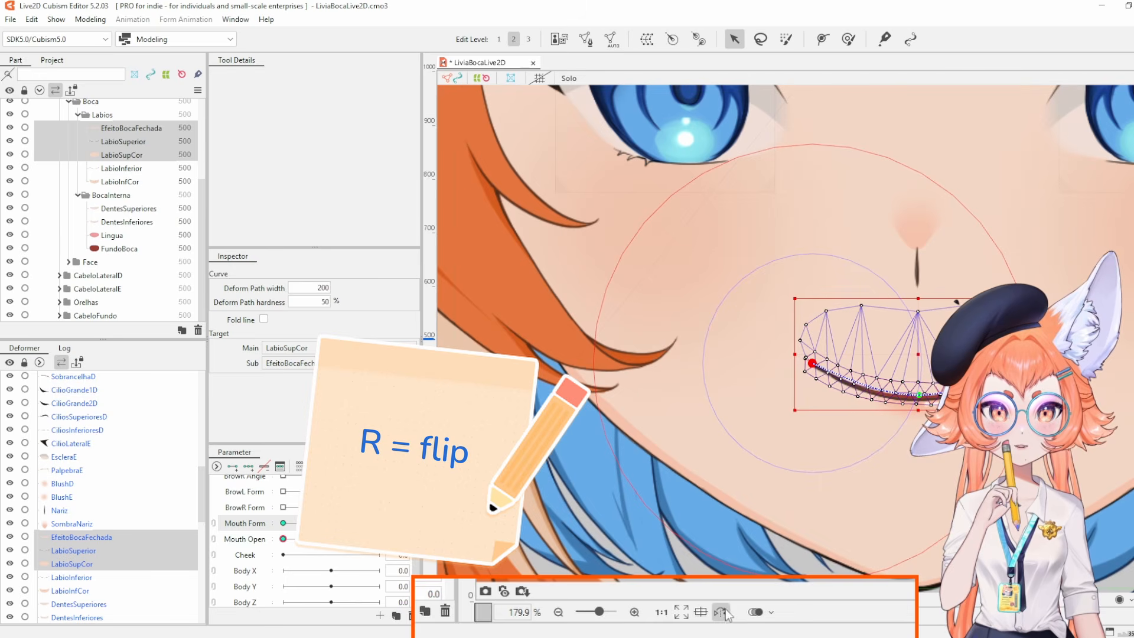
pyautogui.press('r')
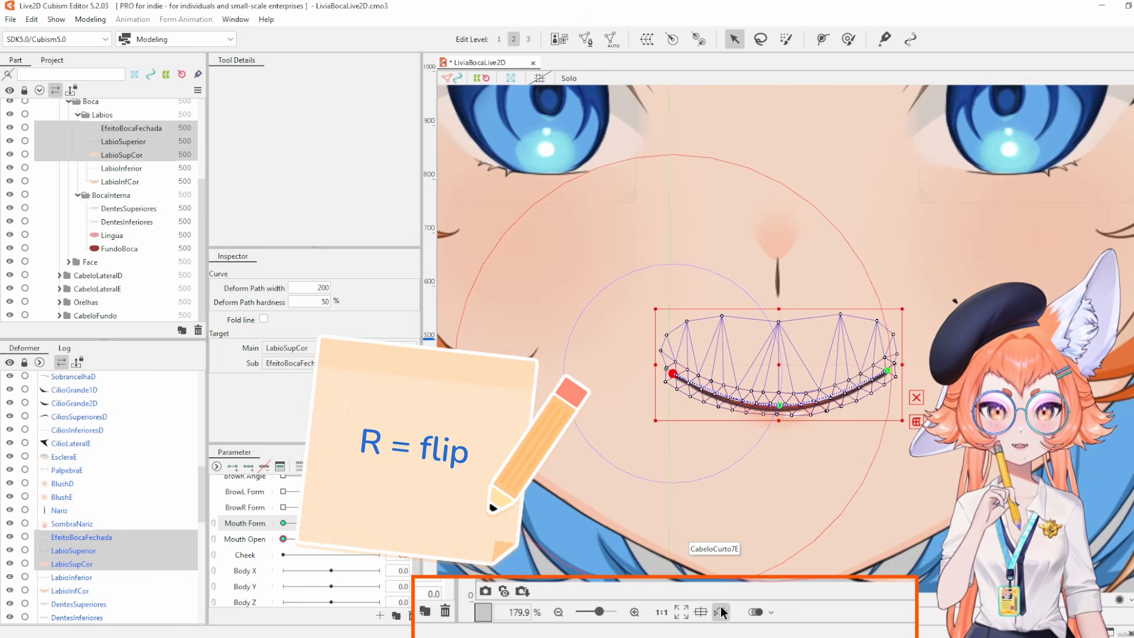
pyautogui.click(721, 612)
pyautogui.click(721, 612)
pyautogui.click(721, 613)
pyautogui.click(721, 612)
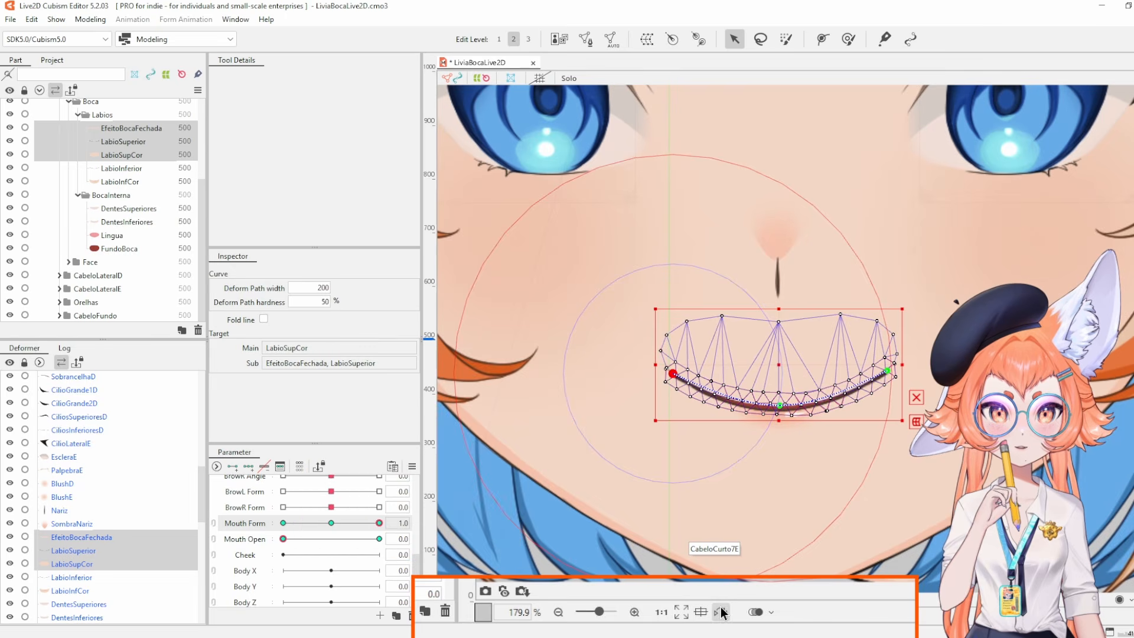
pyautogui.click(721, 612)
pyautogui.press('r')
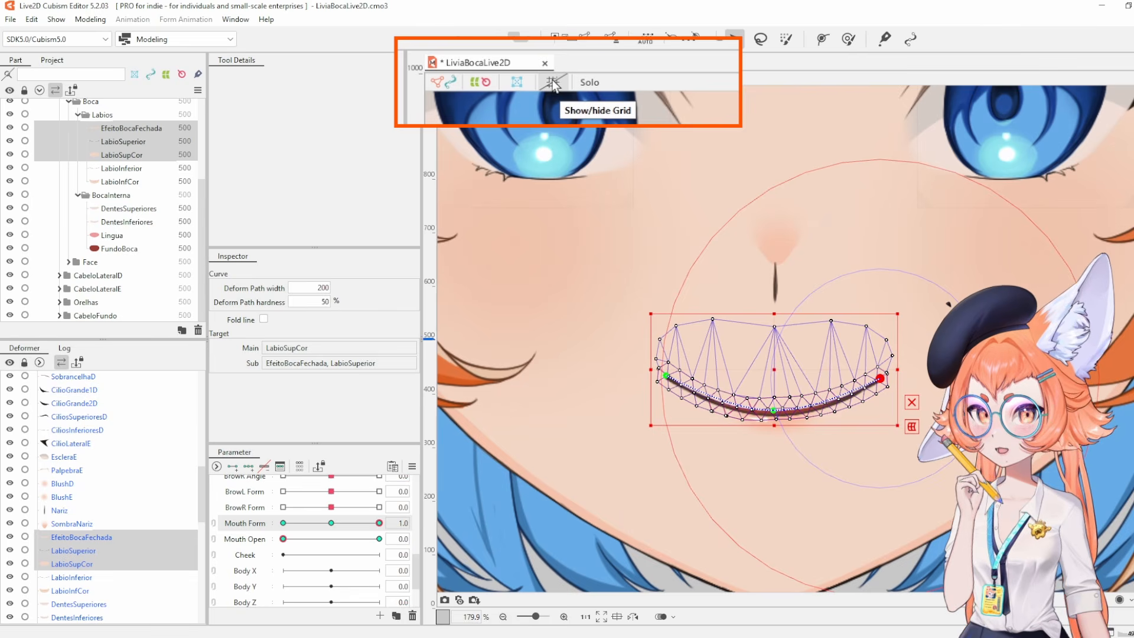
# Show the grid and fine-tune the upper lip's corner on the viewer's right to match the opposite corner.
pyautogui.click(552, 83)
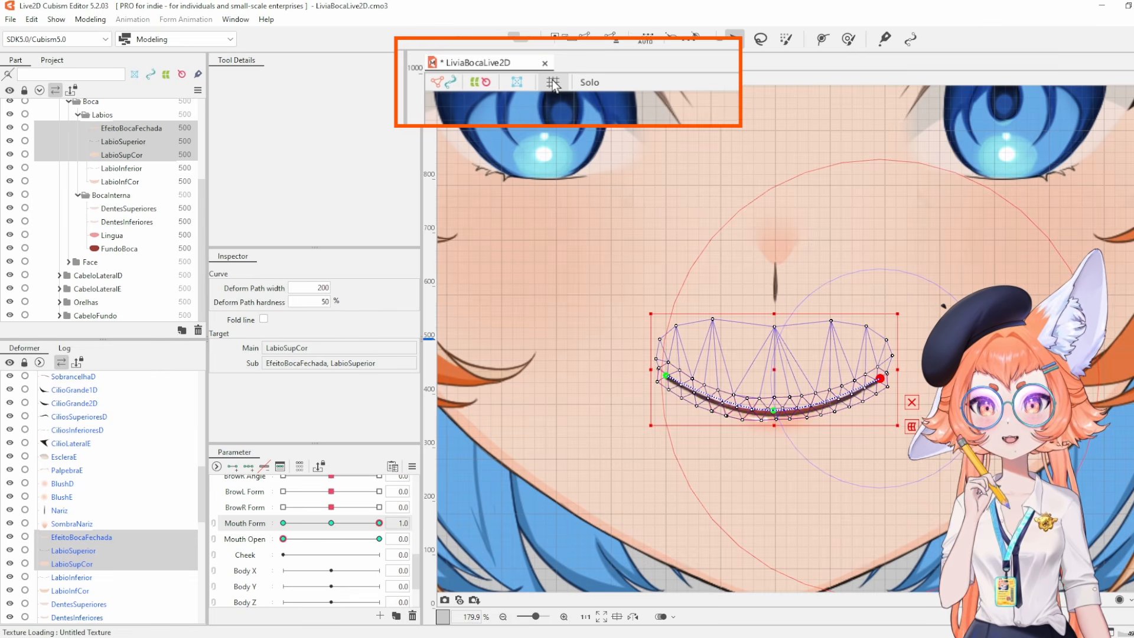
pyautogui.moveTo(799, 224); pyautogui.dragTo(762, 234)
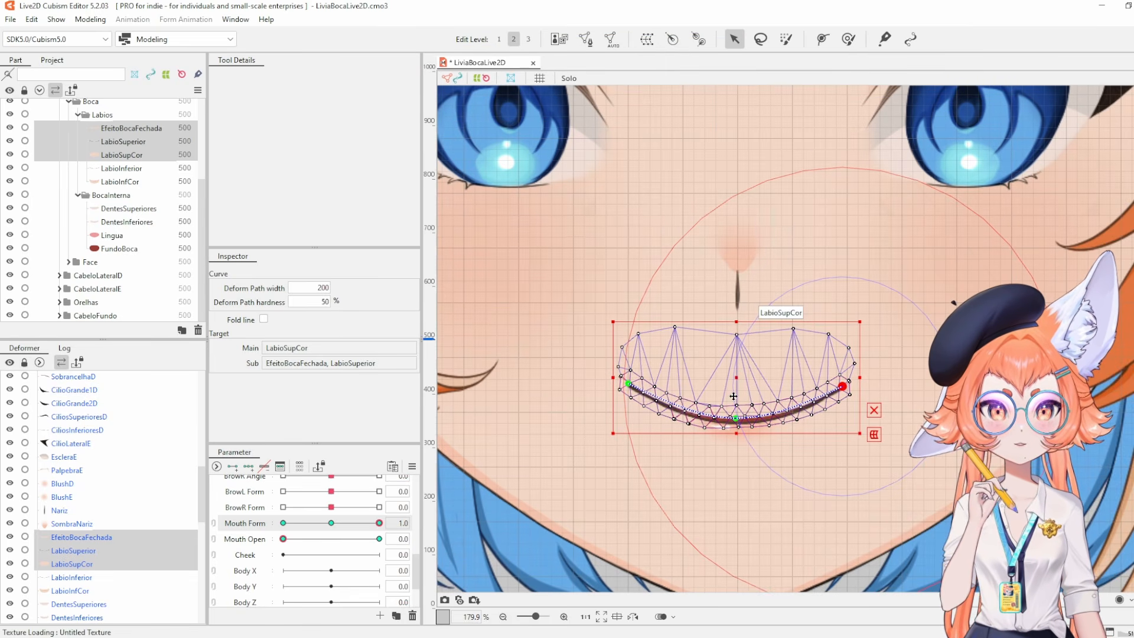
pyautogui.moveTo(845, 394); pyautogui.dragTo(843, 396)
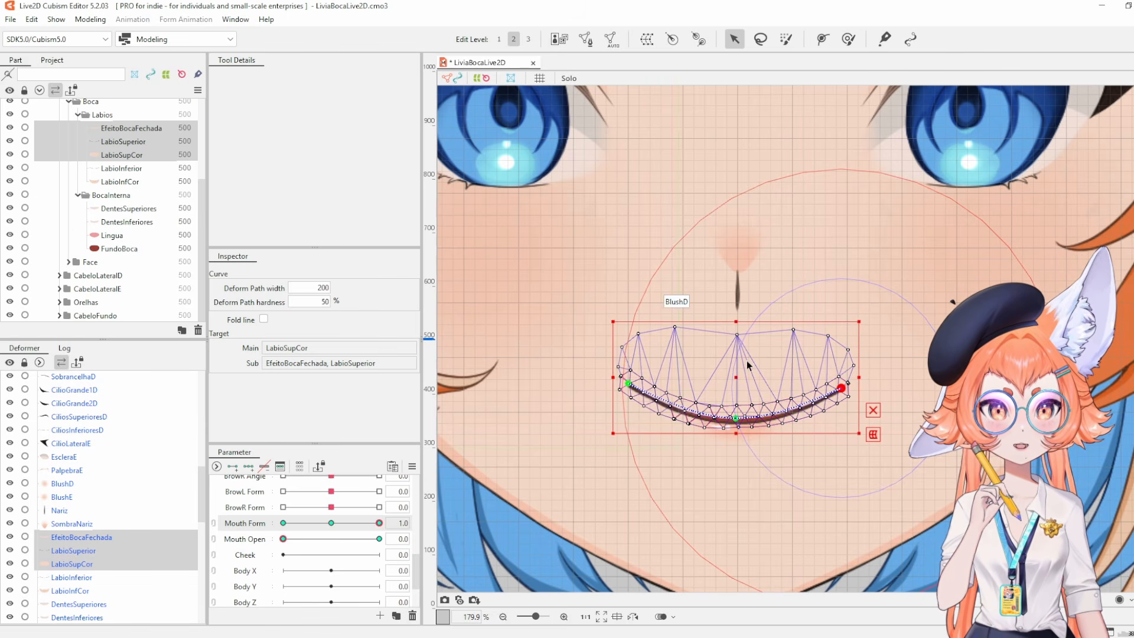
pyautogui.moveTo(845, 395); pyautogui.dragTo(842, 389)
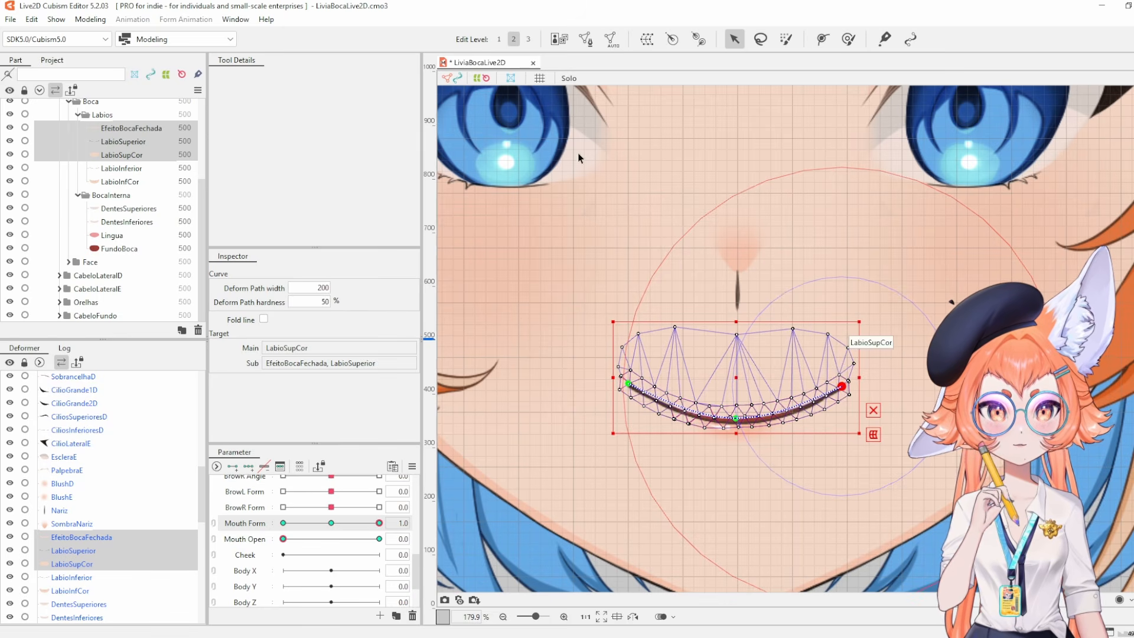
# Reshape LabioInferior and LabioInfCor at Mouth Form 1.0 so their corners and curve follow the smiling upper lip.
pyautogui.click(121, 168)
pyautogui.keyDown('ctrl'); pyautogui.click(126, 182); pyautogui.keyUp('ctrl')
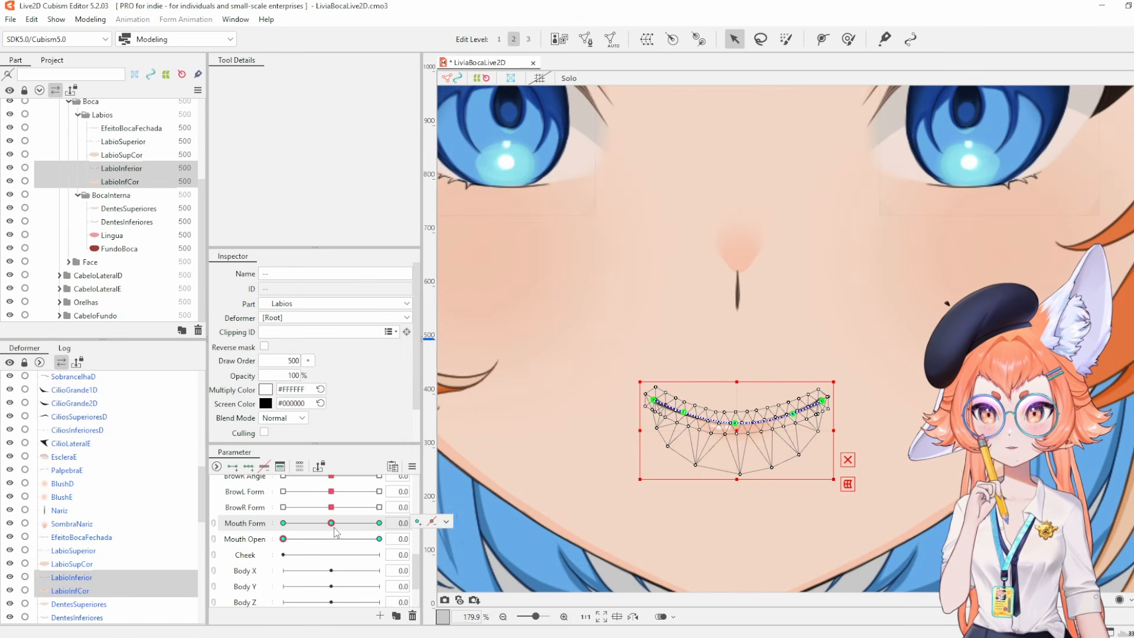
pyautogui.click(842, 387)
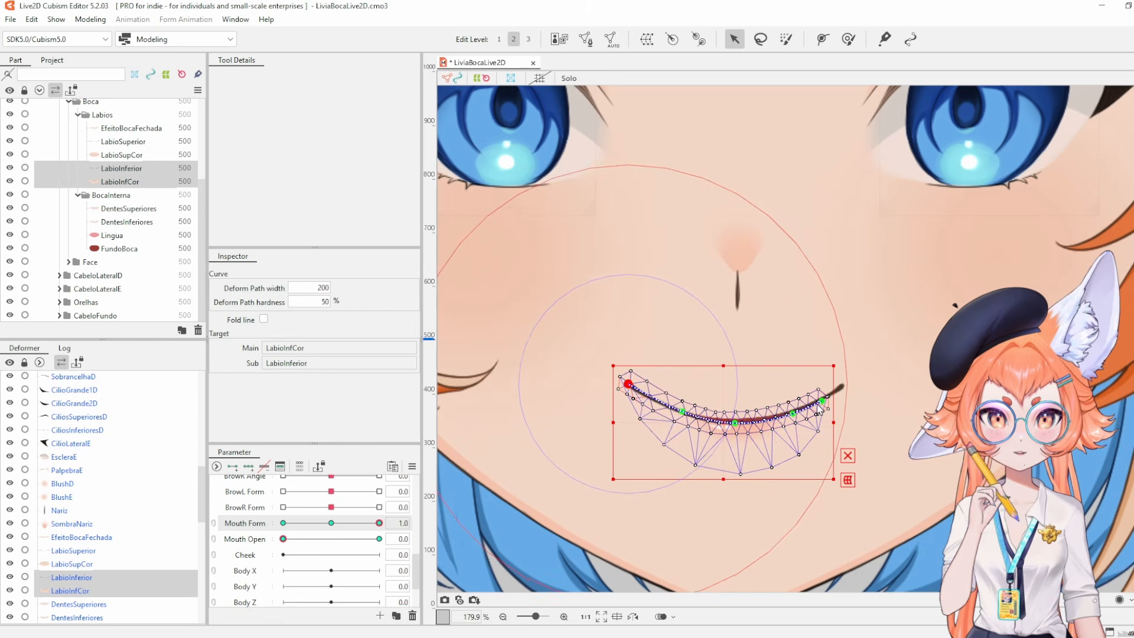
pyautogui.click(628, 385)
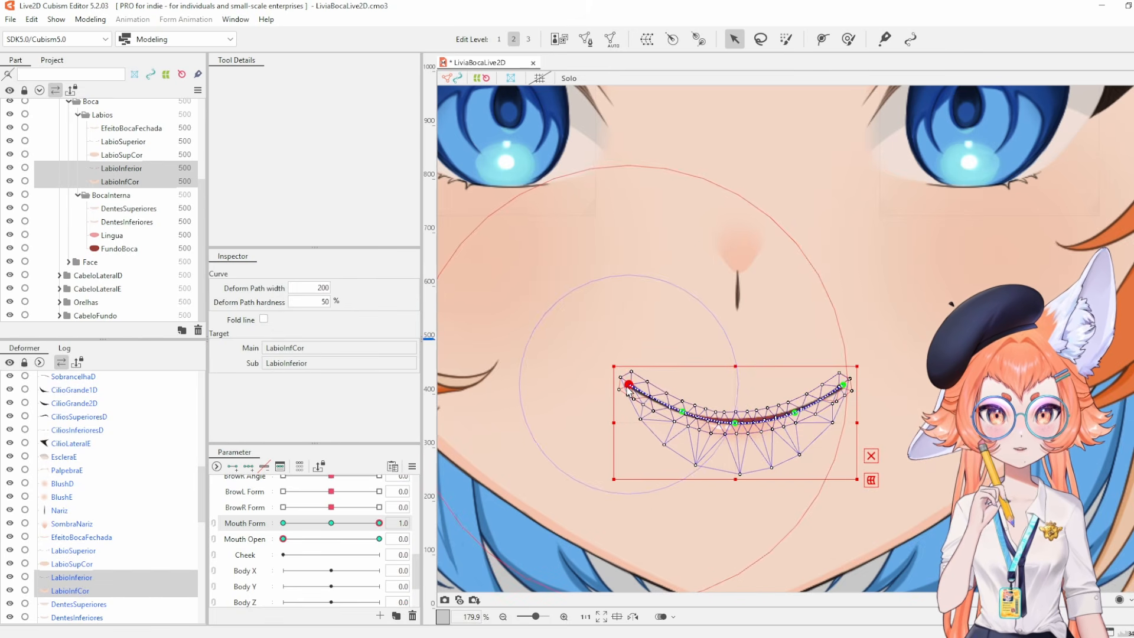
pyautogui.click(794, 412)
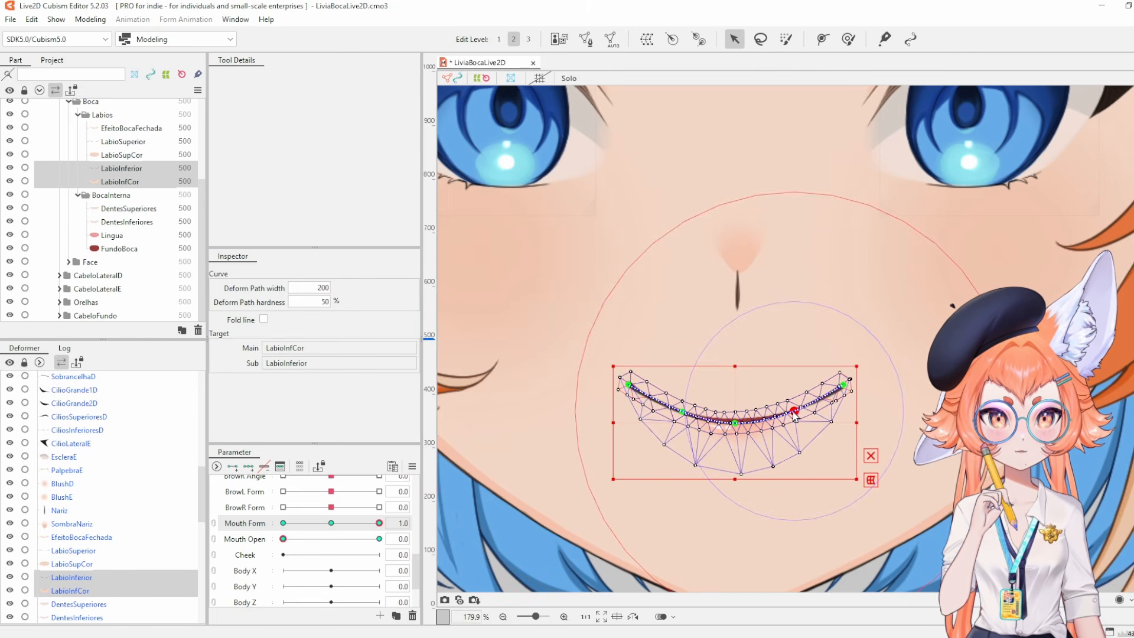
pyautogui.click(871, 455)
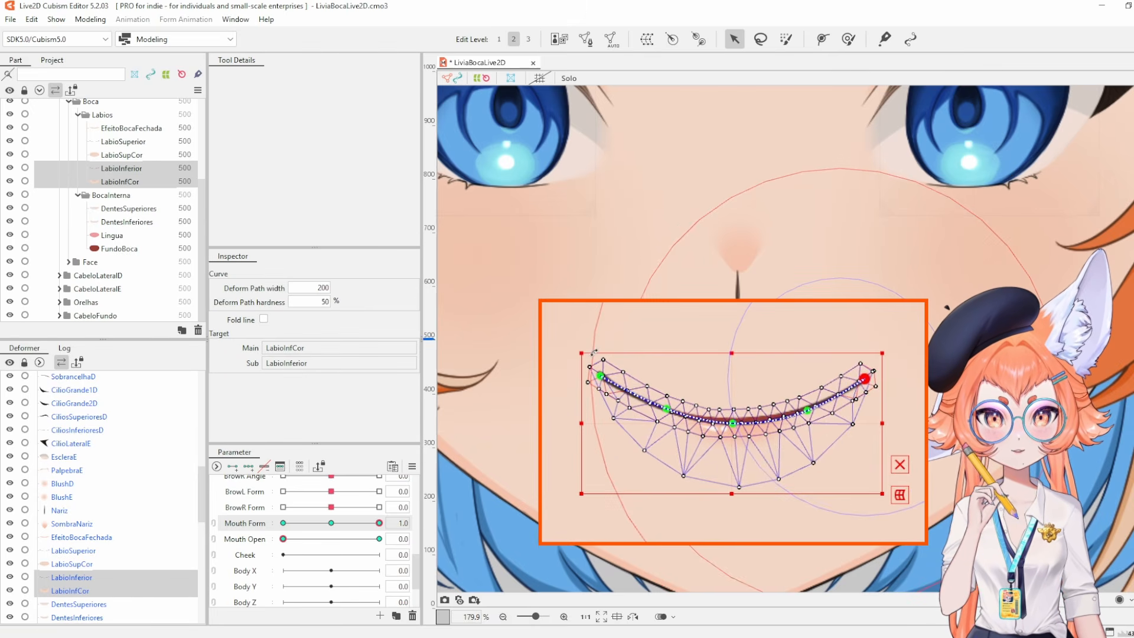
pyautogui.click(899, 465)
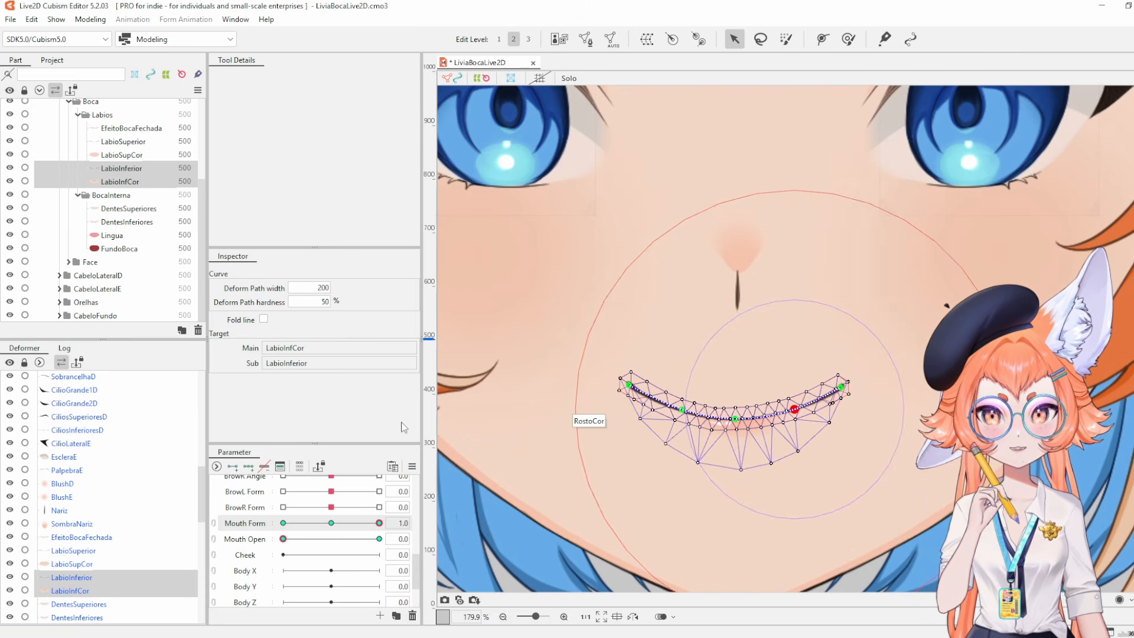
# Inspect the lip meshes individually, deselect them and test the closed smile by varying Mouth Form up to 1.0.
pyautogui.click(133, 170)
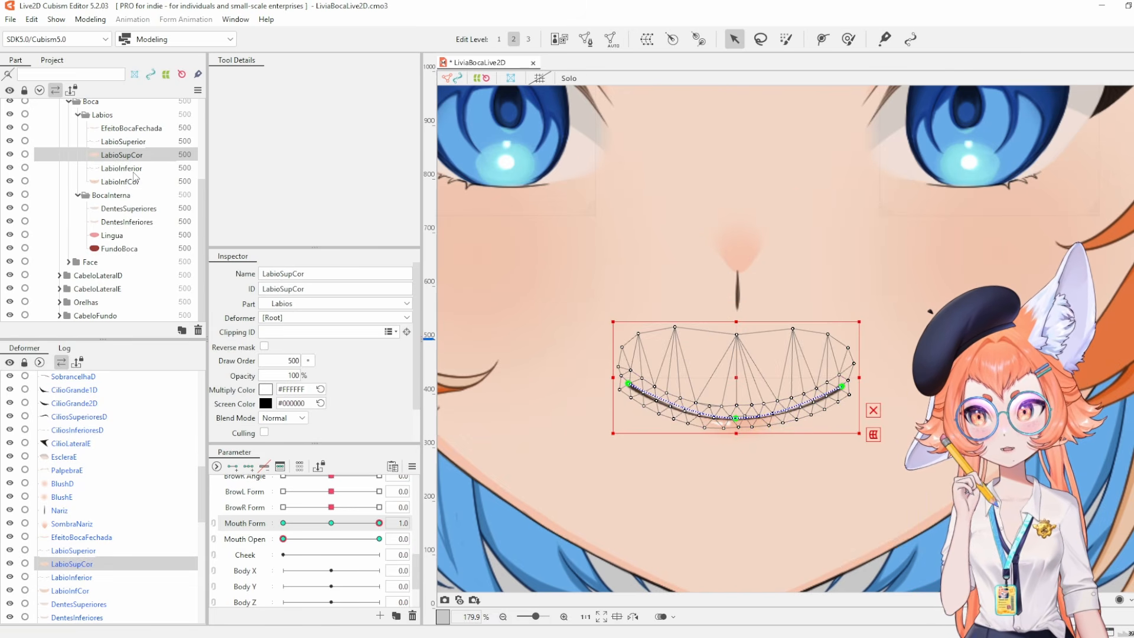
pyautogui.click(136, 181)
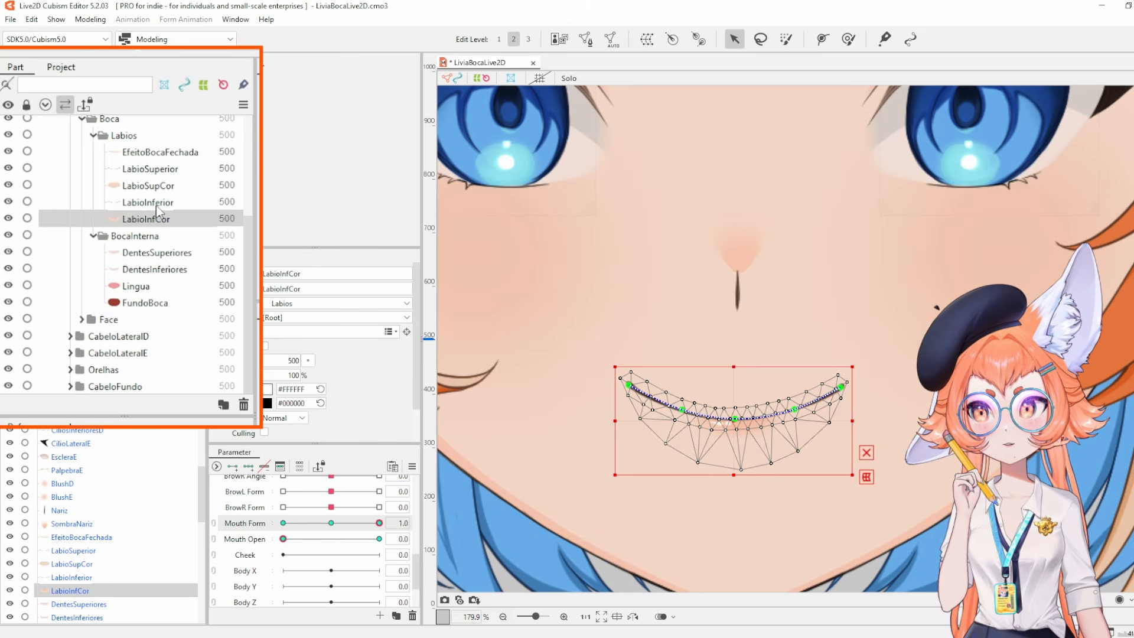
pyautogui.keyDown('ctrl'); pyautogui.click(158, 207); pyautogui.keyUp('ctrl')
pyautogui.click(455, 541)
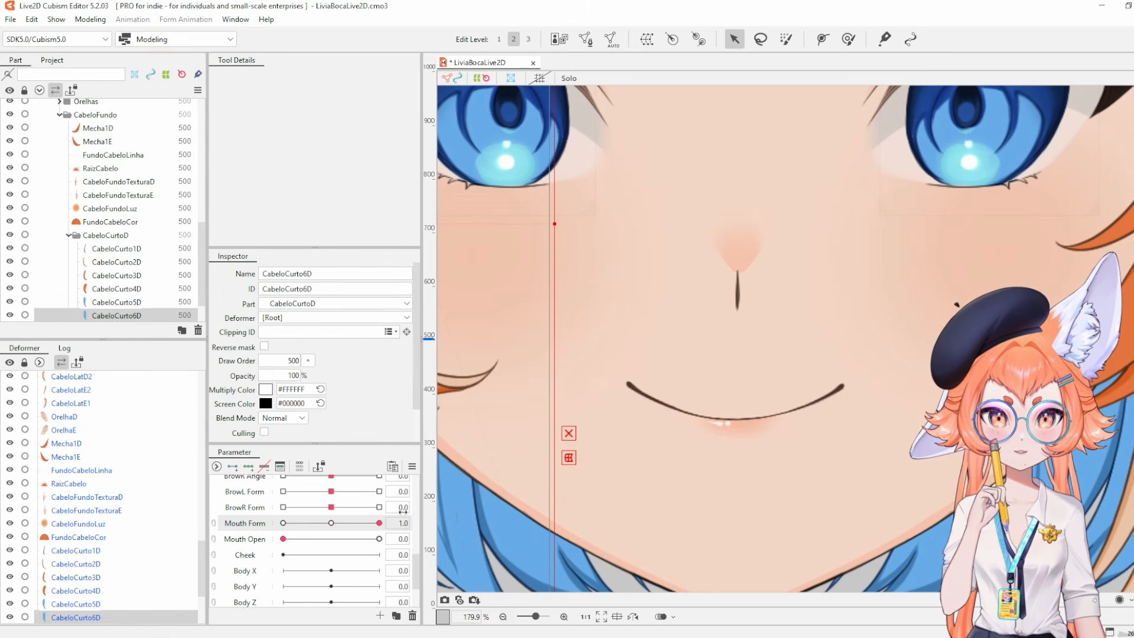
pyautogui.click(332, 524)
pyautogui.moveTo(338, 525); pyautogui.dragTo(410, 518)
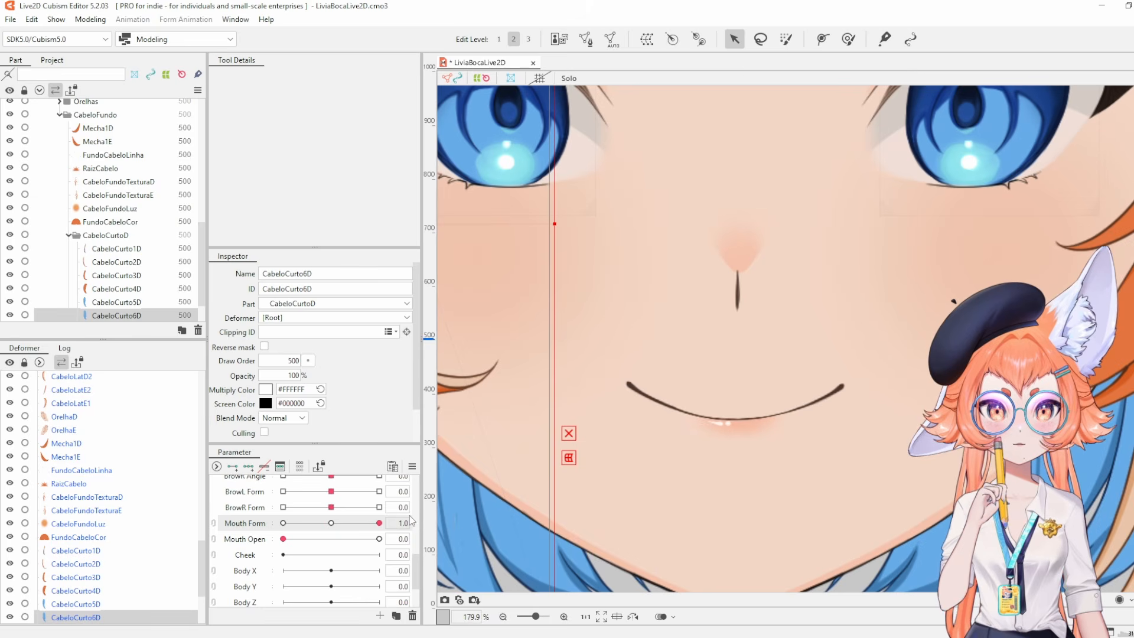
# Nudge EfeitoBocaFechada slightly down along the closed smile at Mouth Form 1.0 and test a small Mouth Open movement.
pyautogui.click(734, 417)
pyautogui.scroll(2, 734, 418)
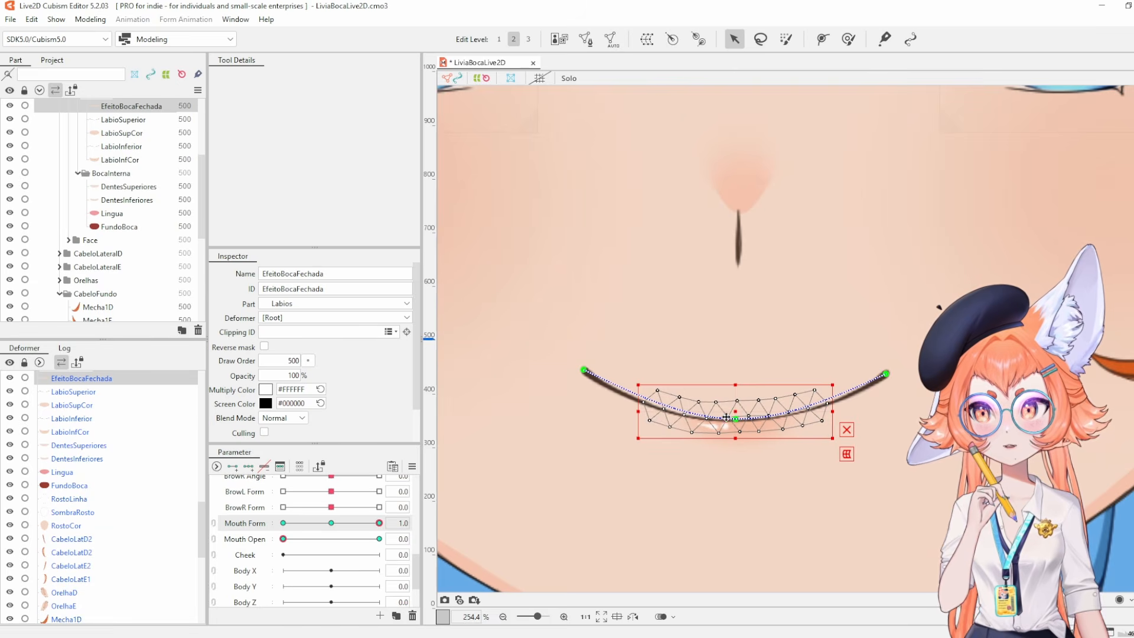
pyautogui.moveTo(726, 417); pyautogui.dragTo(732, 422)
pyautogui.press('w')
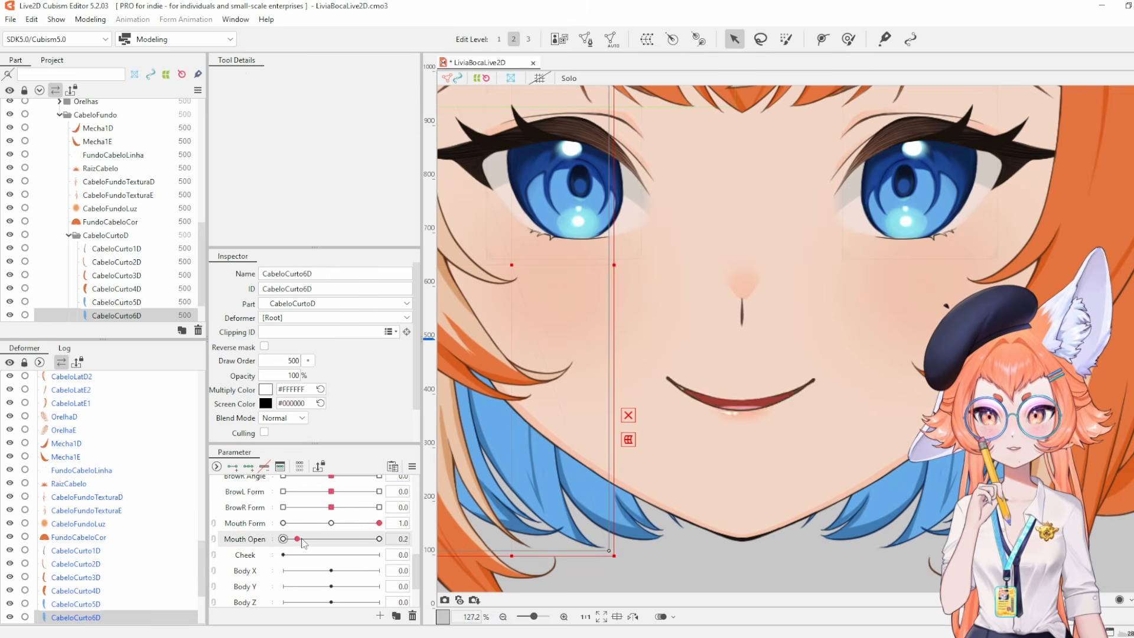
pyautogui.moveTo(283, 539)
pyautogui.mouseDown()
pyautogui.moveTo(354, 538)
pyautogui.moveTo(283, 539)
pyautogui.mouseUp()
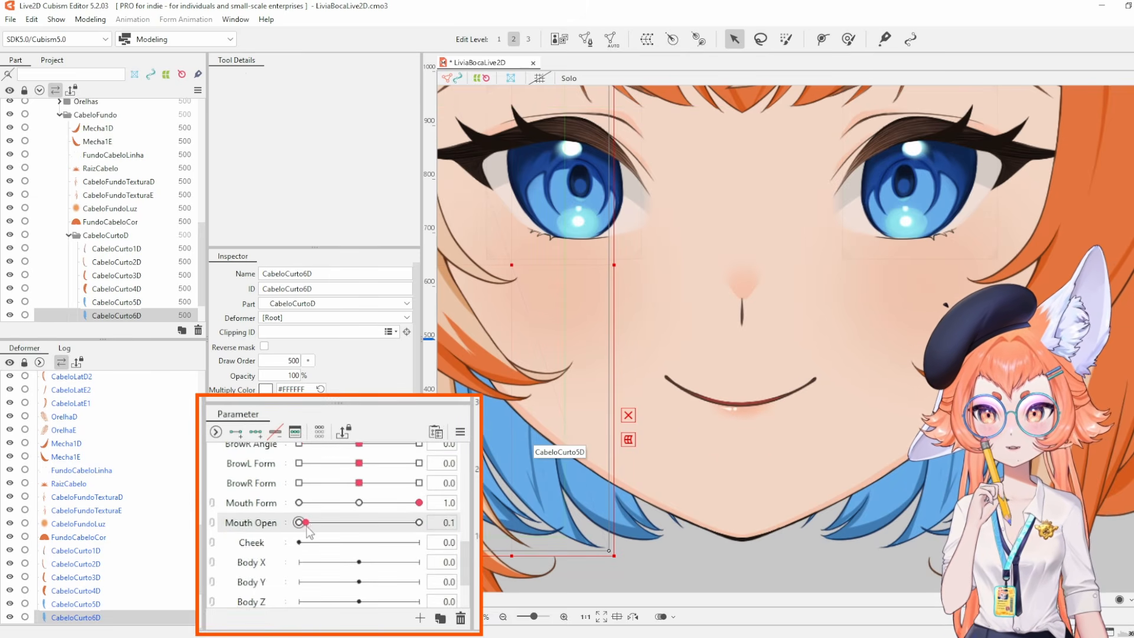
# Examine how the smiling mouth opens up to Mouth Open 1.0 at Mouth Form 1.0, checking the LabioSuperior and LabioInferior meshes.
pyautogui.moveTo(287, 538); pyautogui.dragTo(418, 522)
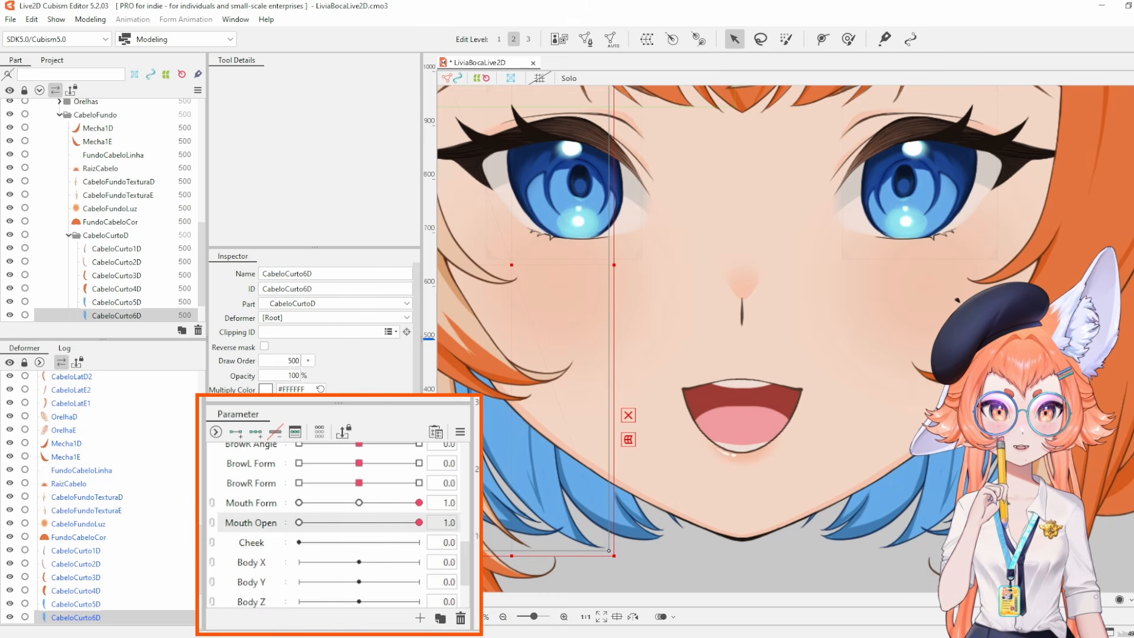
pyautogui.click(381, 502)
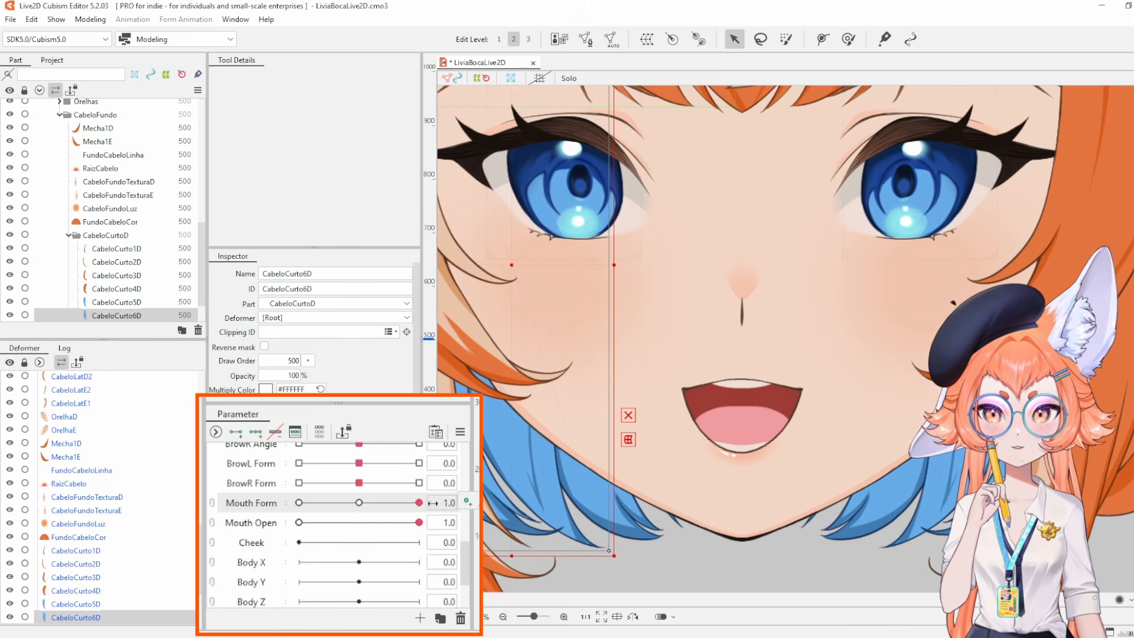
pyautogui.moveTo(419, 521)
pyautogui.mouseDown()
pyautogui.moveTo(300, 523)
pyautogui.moveTo(418, 522)
pyautogui.mouseUp()
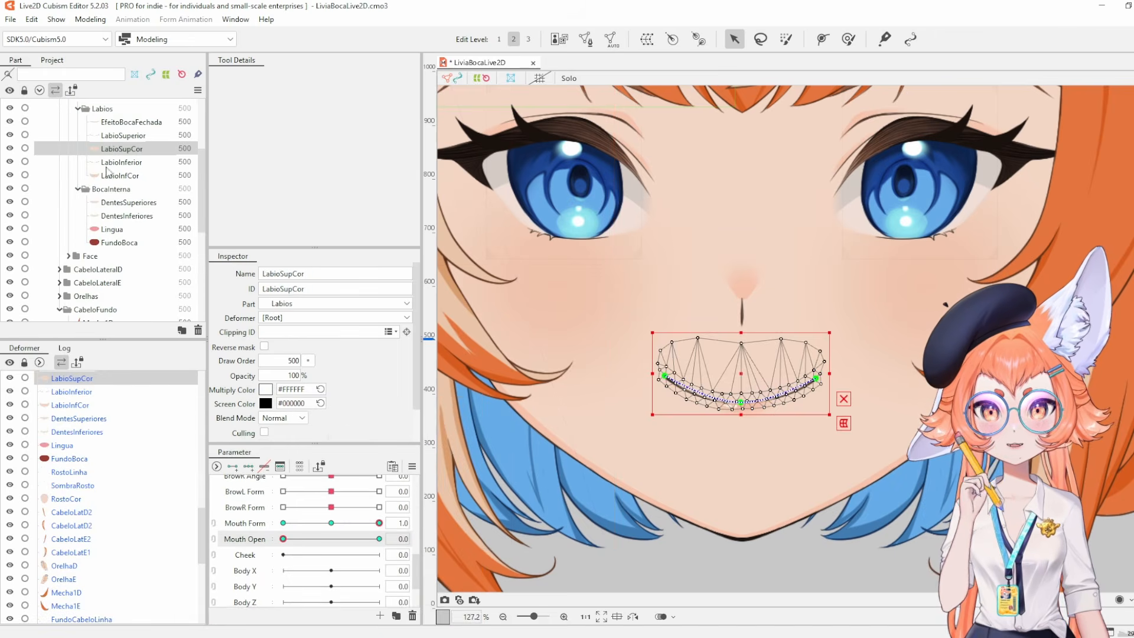
pyautogui.click(124, 136)
pyautogui.moveTo(305, 541); pyautogui.dragTo(379, 538)
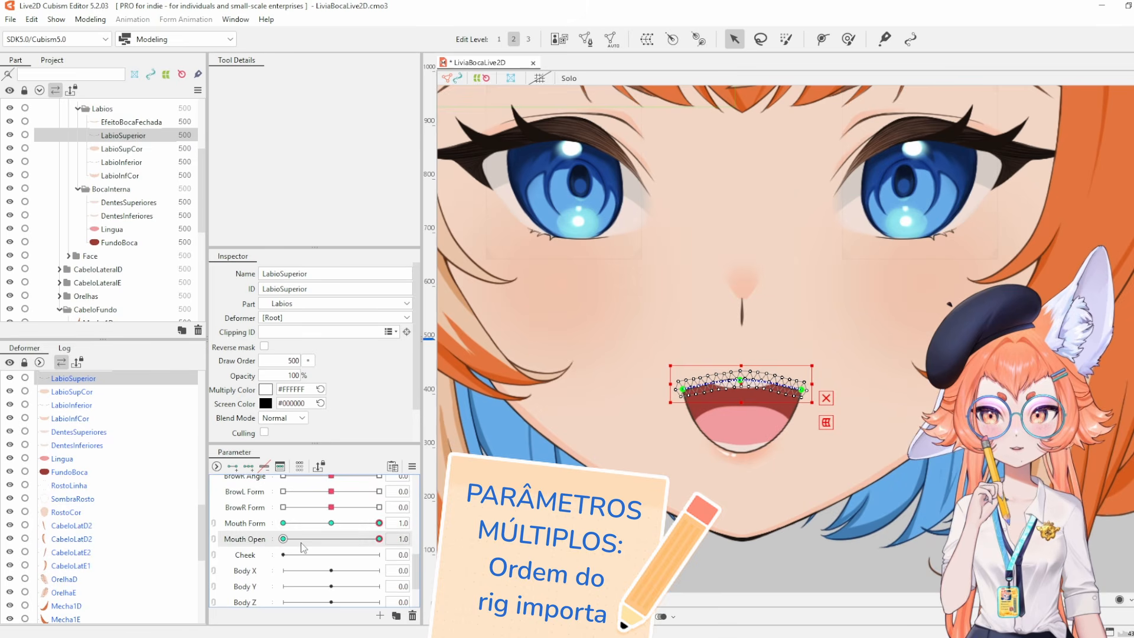
pyautogui.moveTo(303, 547); pyautogui.dragTo(613, 468)
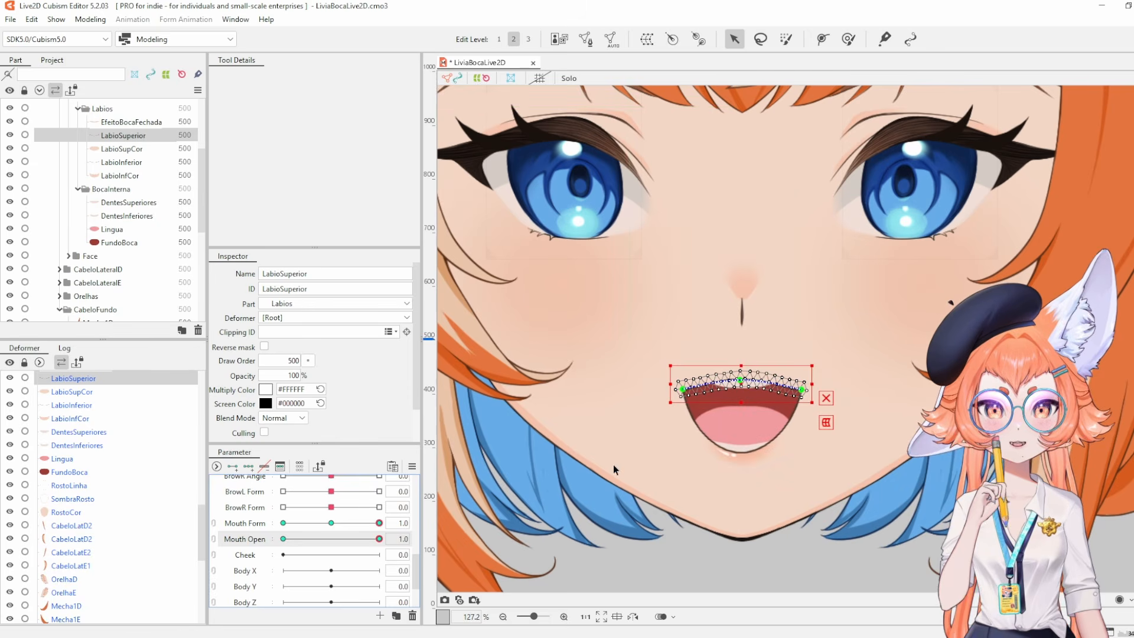
pyautogui.scroll(2, 791, 396)
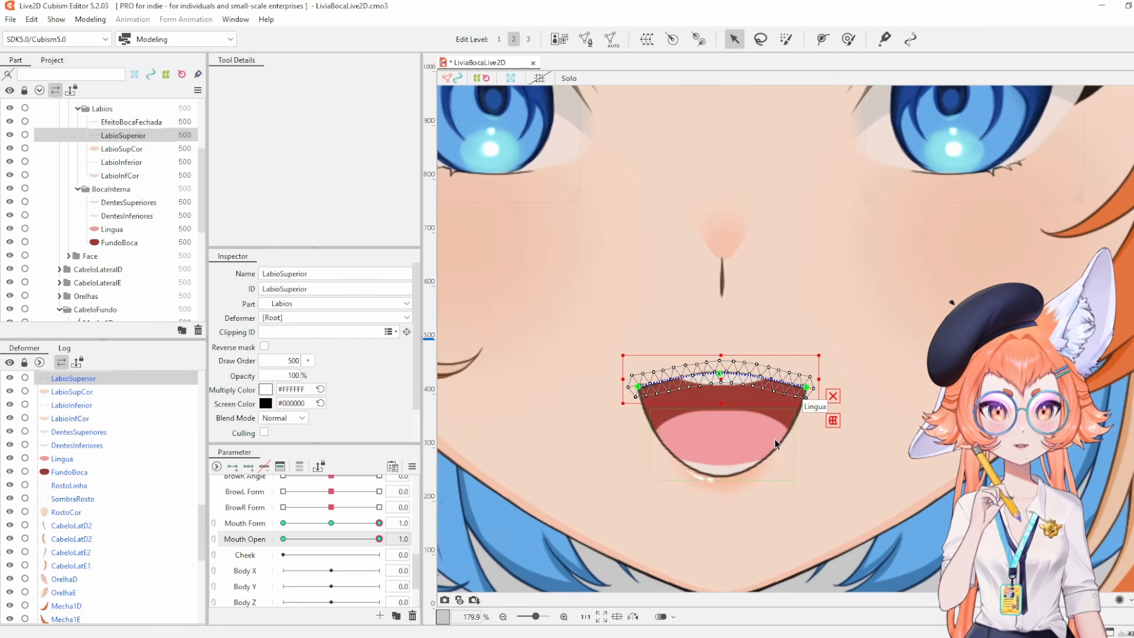
pyautogui.keyDown('shift'); pyautogui.click(787, 435); pyautogui.keyUp('shift')
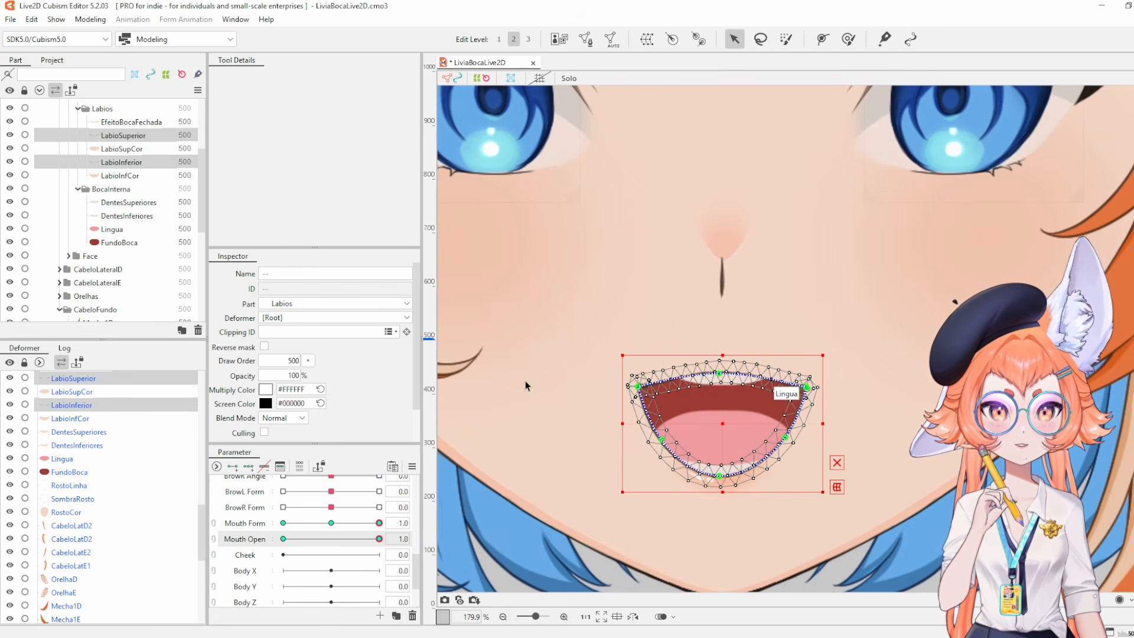
# Move the upper and lower lip corners outward and slightly up at Mouth Open 1.0 and Mouth Form 1.0 to widen the open smile.
pyautogui.click(139, 176)
pyautogui.click(132, 159)
pyautogui.click(133, 149)
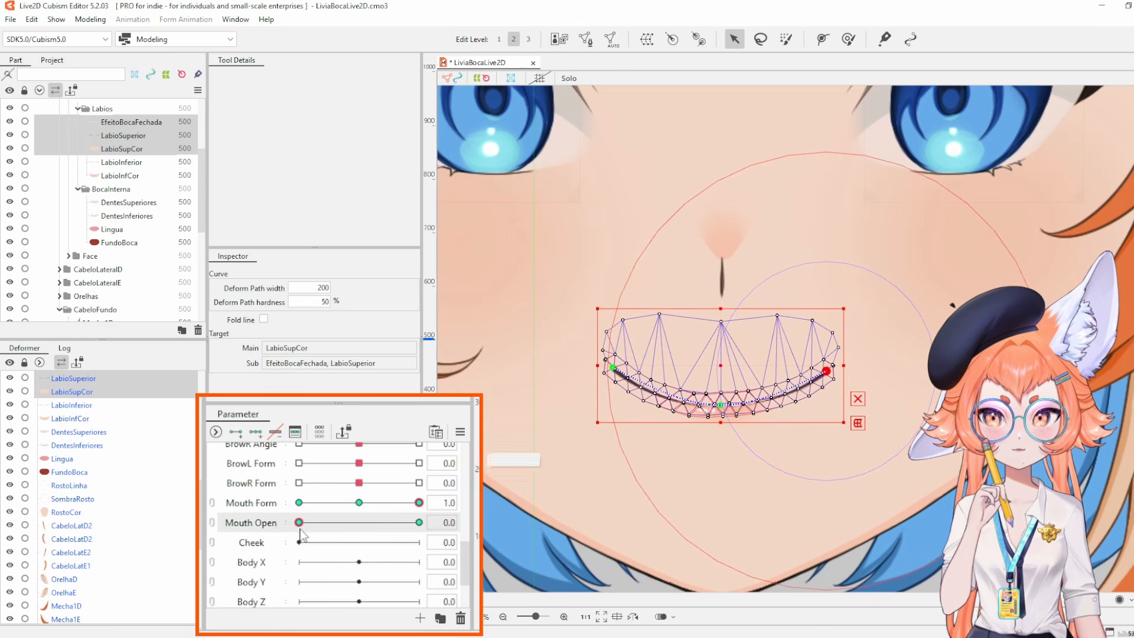
pyautogui.moveTo(370, 503); pyautogui.dragTo(425, 502)
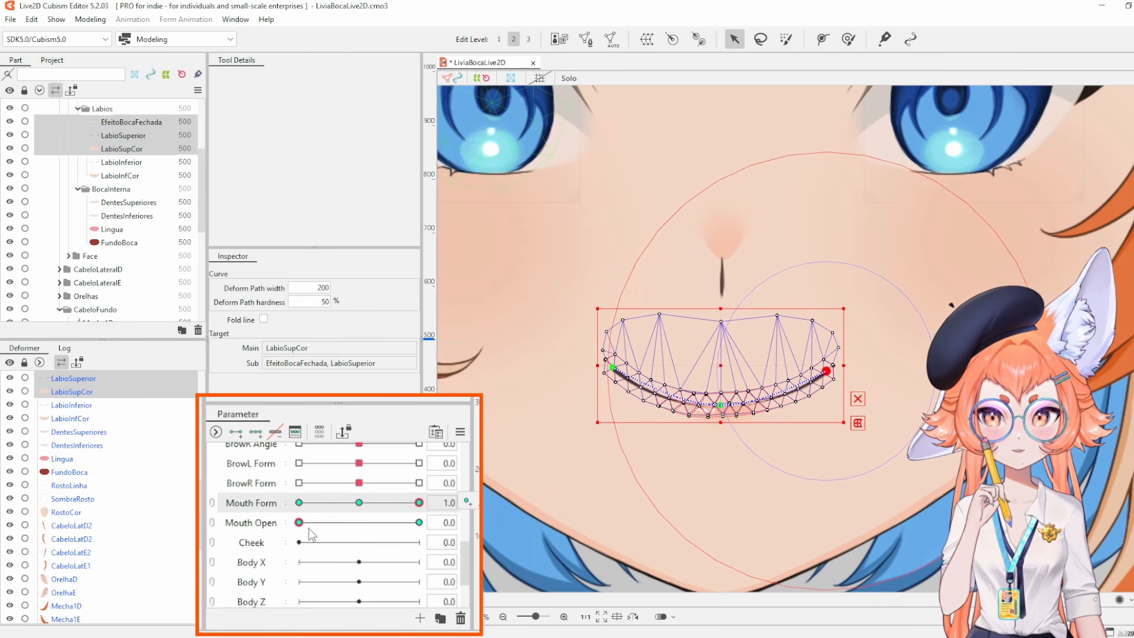
pyautogui.moveTo(299, 522); pyautogui.dragTo(522, 503)
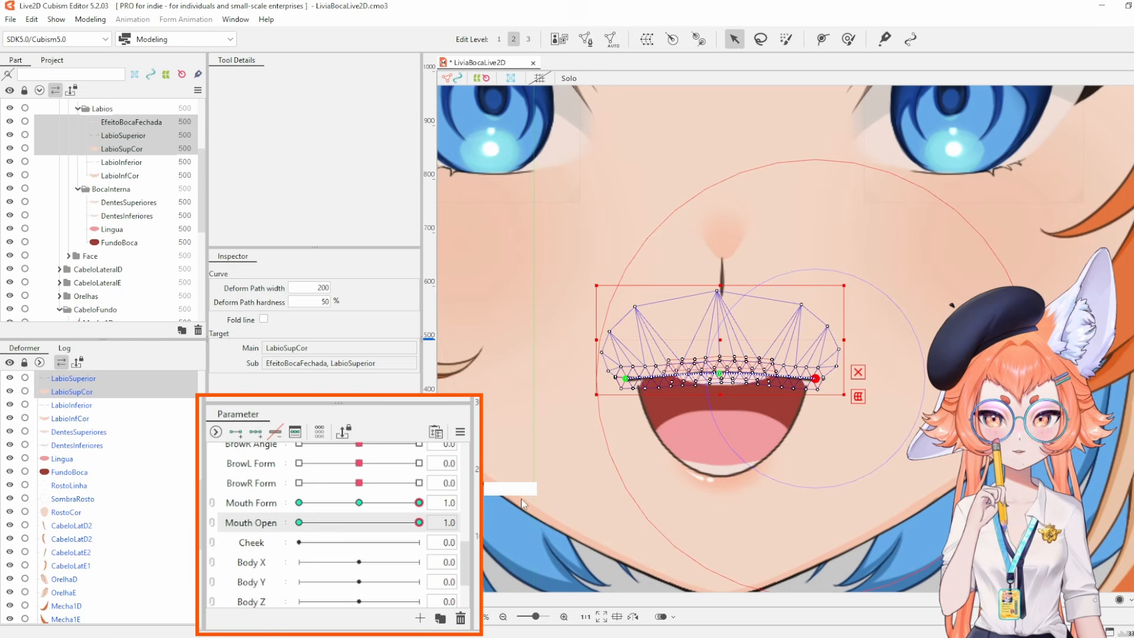
pyautogui.click(627, 378)
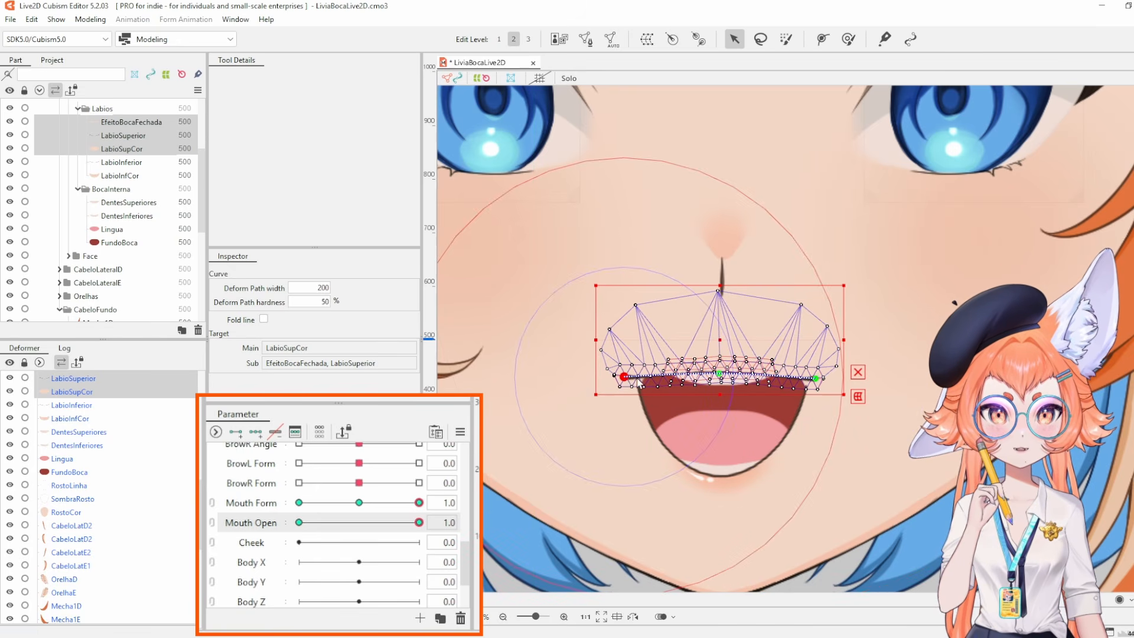
pyautogui.click(817, 378)
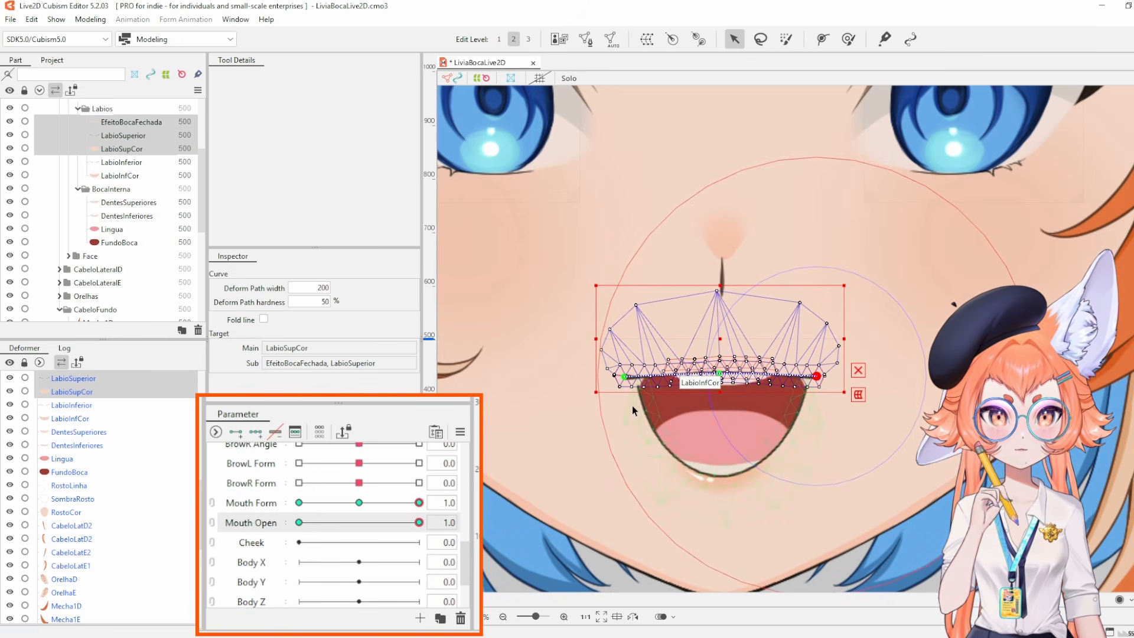
pyautogui.click(636, 392)
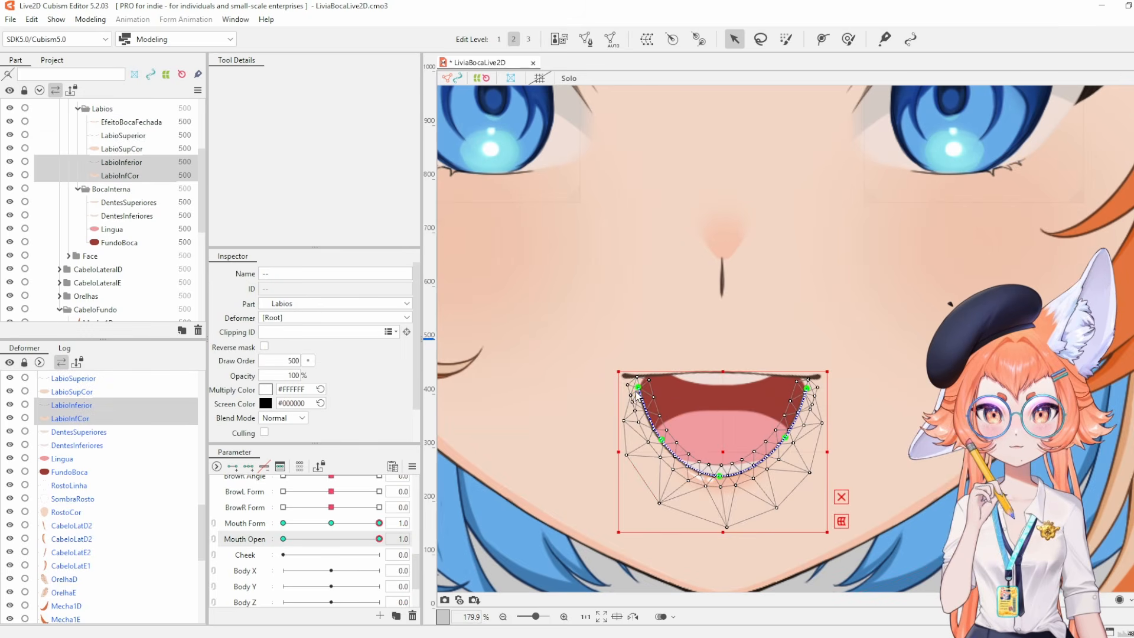
pyautogui.click(635, 391)
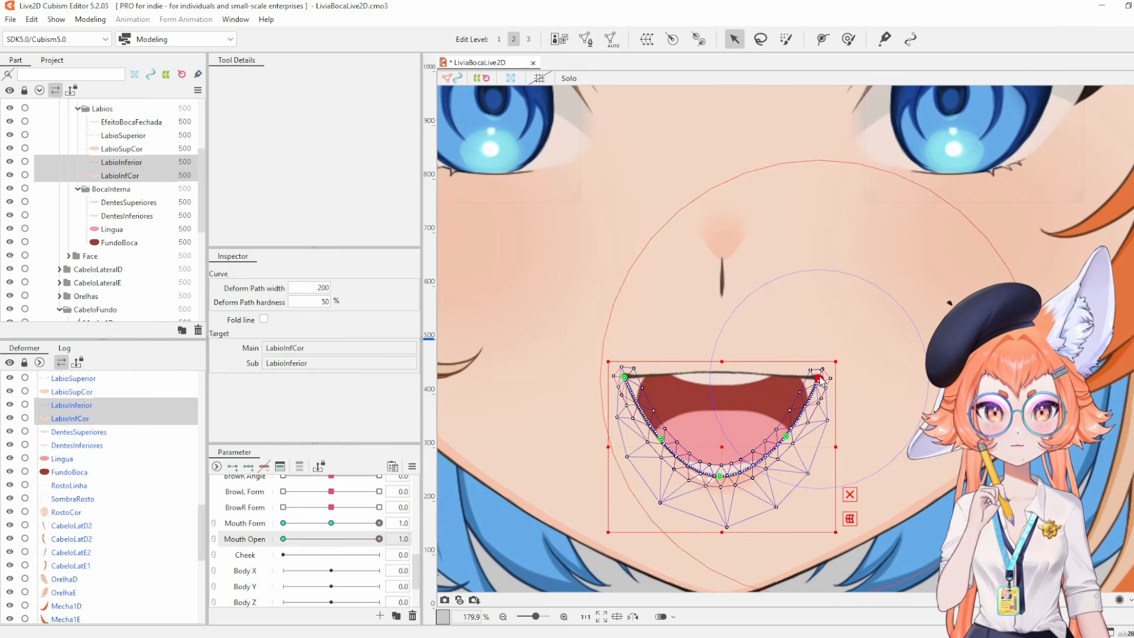
# Undo the last change and raise EfeitoBocaFechada, LabioSuperior and LabioSupCor together into a higher arch on the open smile.
pyautogui.click(689, 371)
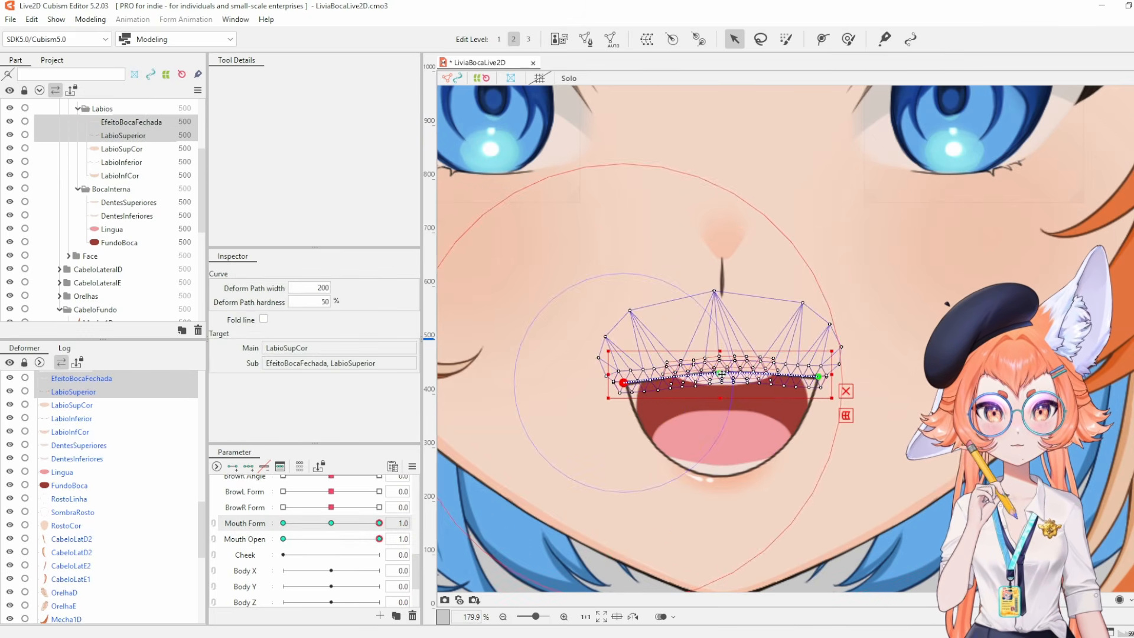
pyautogui.hotkey('ctrl', 'z')
pyautogui.moveTo(720, 373); pyautogui.dragTo(719, 333)
pyautogui.click(719, 343)
pyautogui.keyDown('shift'); pyautogui.click(719, 341); pyautogui.keyUp('shift')
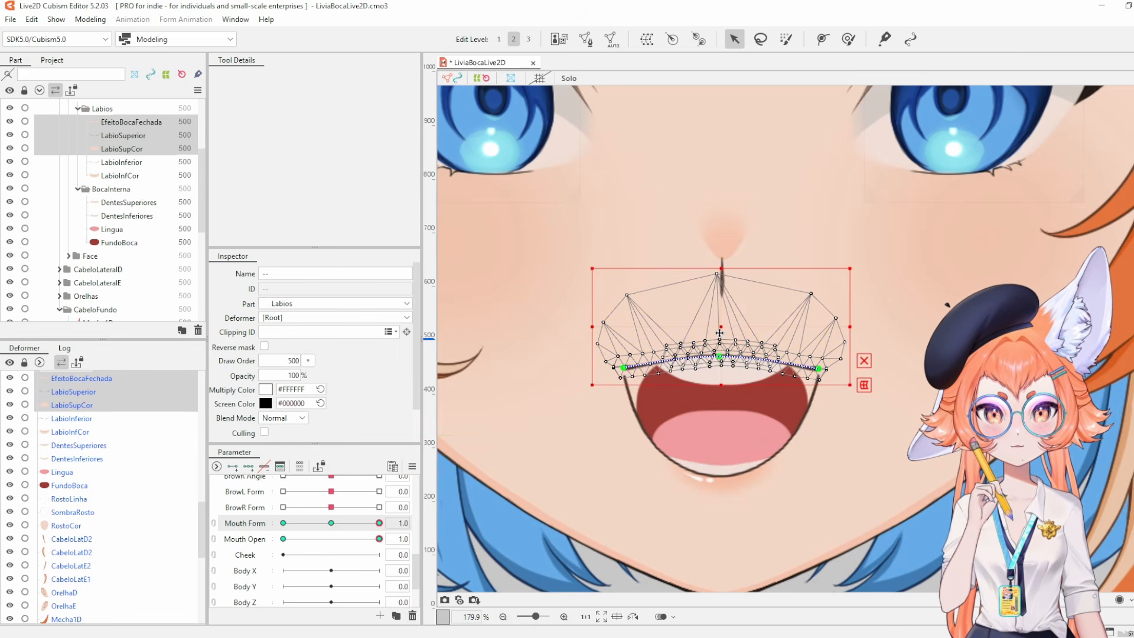
# Fit the corners of LabioInferior and LabioInfCor to the raised upper lip and widen the lower lip's side curves.
pyautogui.click(626, 384)
pyautogui.click(818, 372)
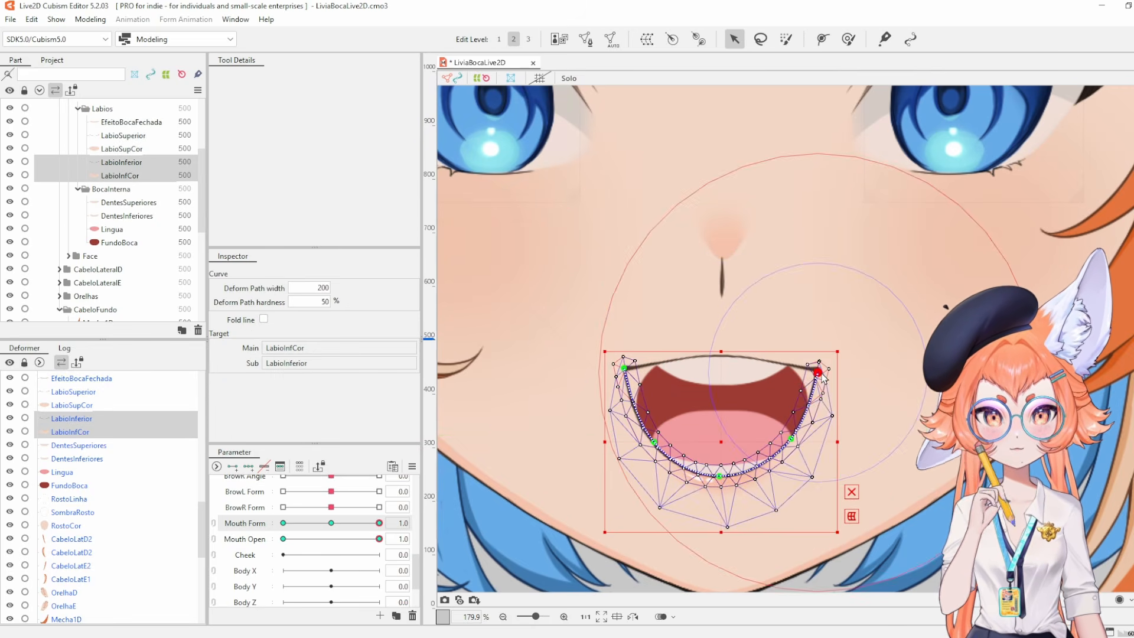
pyautogui.click(654, 441)
# Compare the neutral and smiling mouth, then deselect the lips and test the smile from Mouth Open 0.0 to 1.0.
pyautogui.click(331, 523)
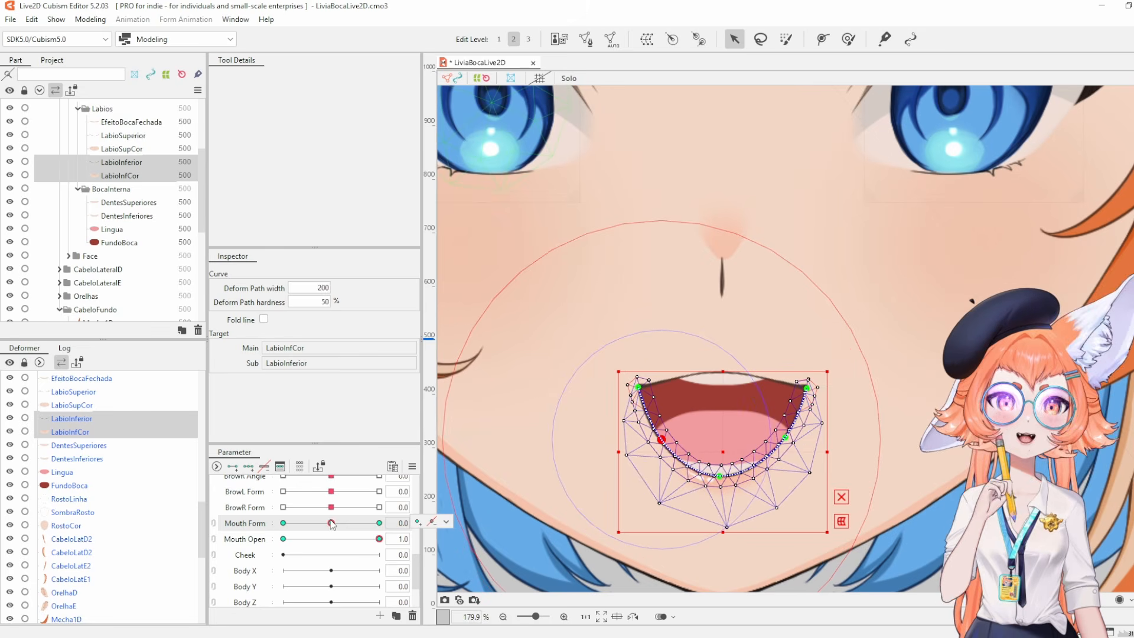
pyautogui.moveTo(332, 523); pyautogui.dragTo(379, 524)
pyautogui.click(283, 538)
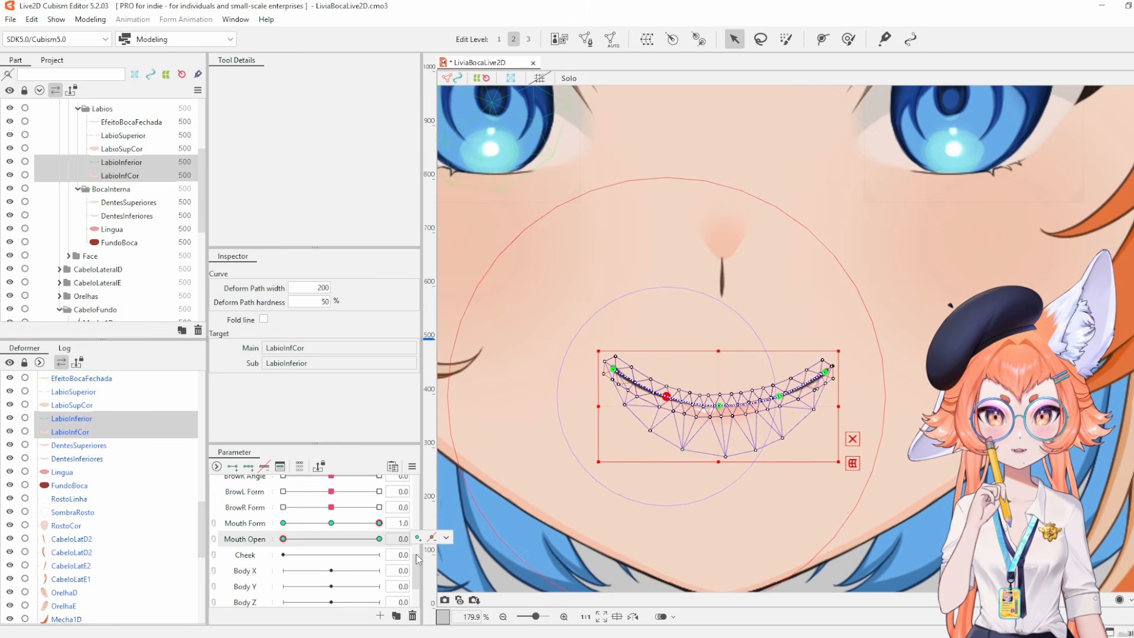
pyautogui.rightClick(452, 540)
pyautogui.click(449, 501)
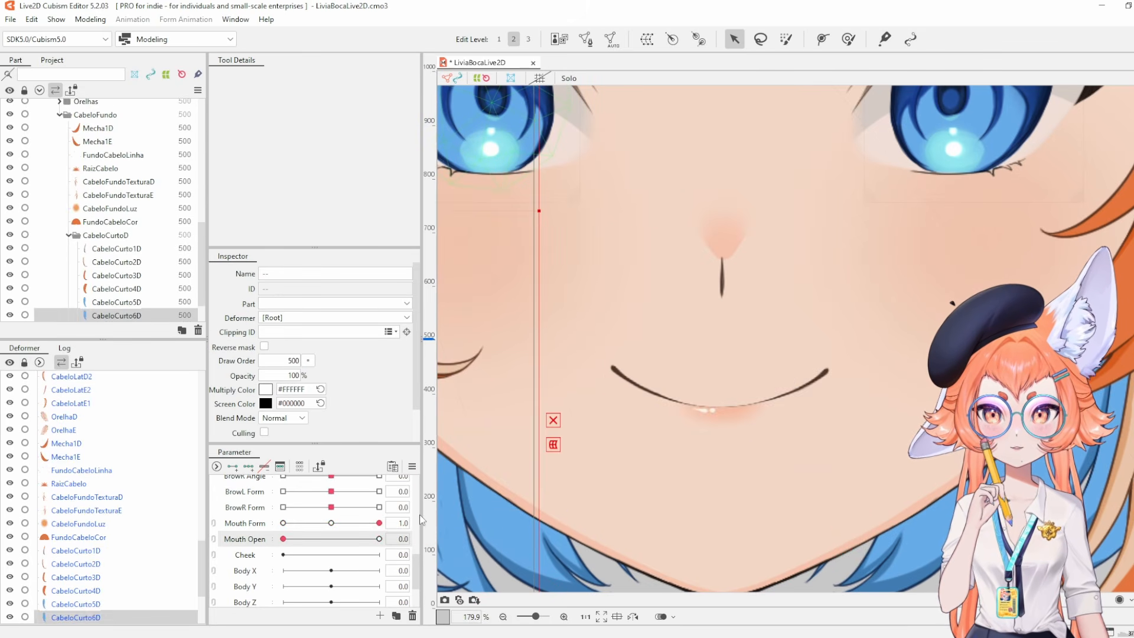
pyautogui.moveTo(283, 538); pyautogui.dragTo(418, 534)
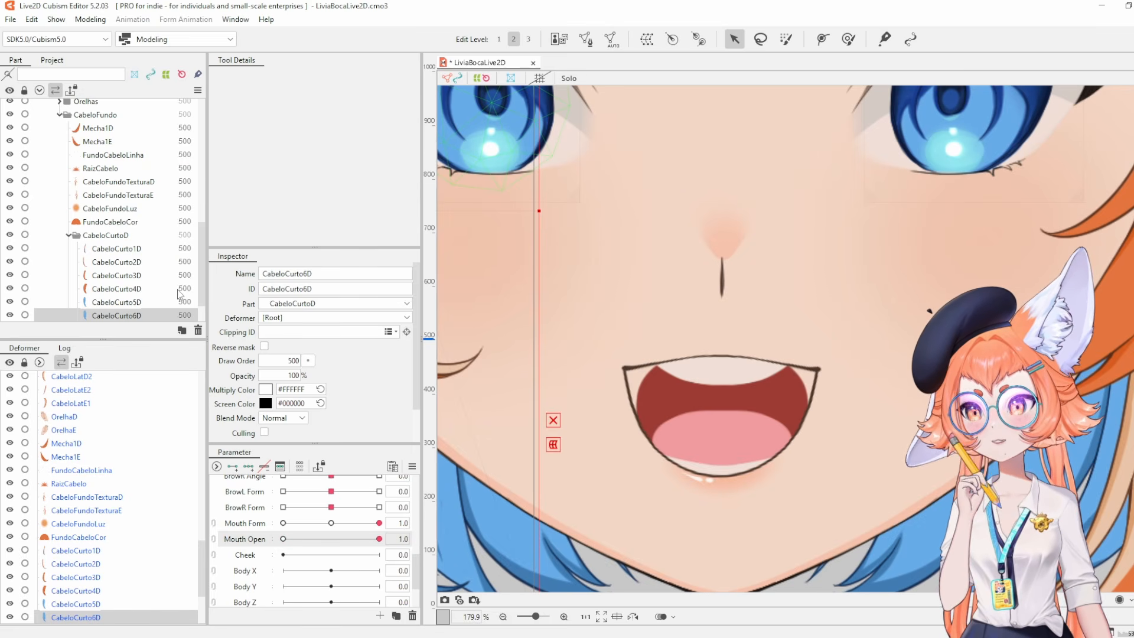
# Widen FundoBoca with the deform brush at Mouth Open 1.0 and Mouth Form 1.0 so it fills both corners of the open smile.
pyautogui.scroll(-1, 180, 293)
pyautogui.click(653, 392)
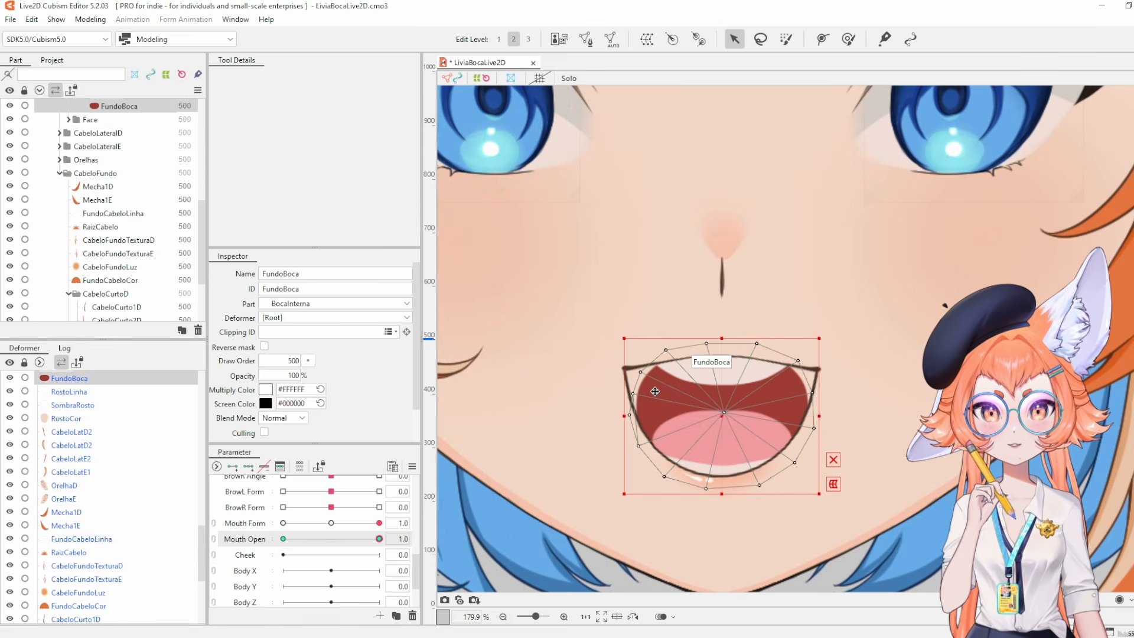
pyautogui.moveTo(379, 546); pyautogui.dragTo(459, 529)
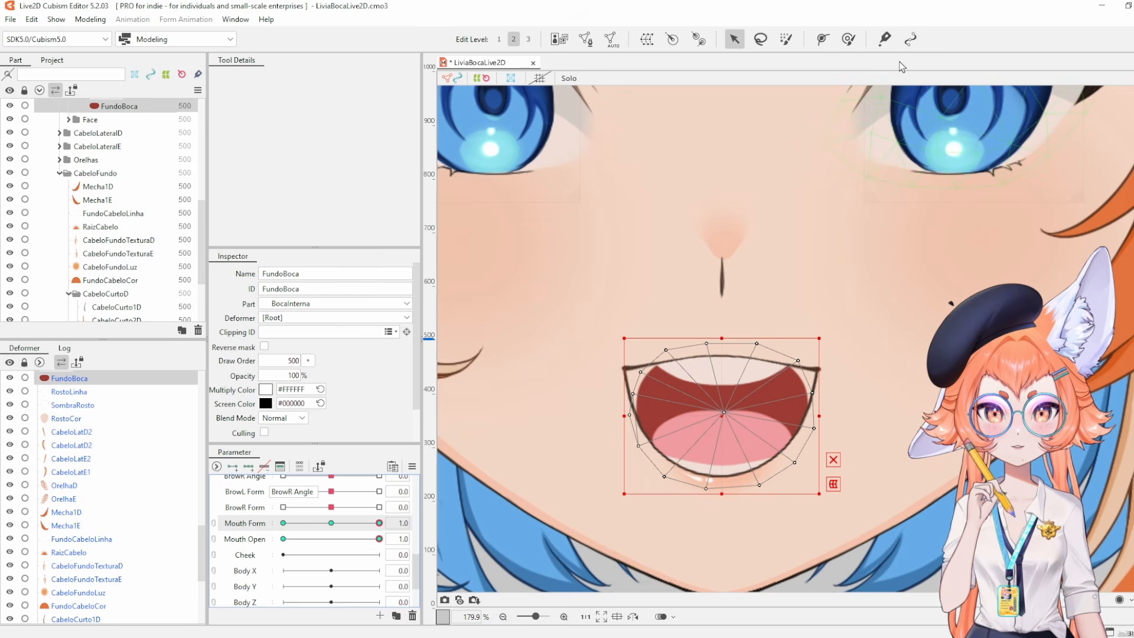
pyautogui.click(847, 42)
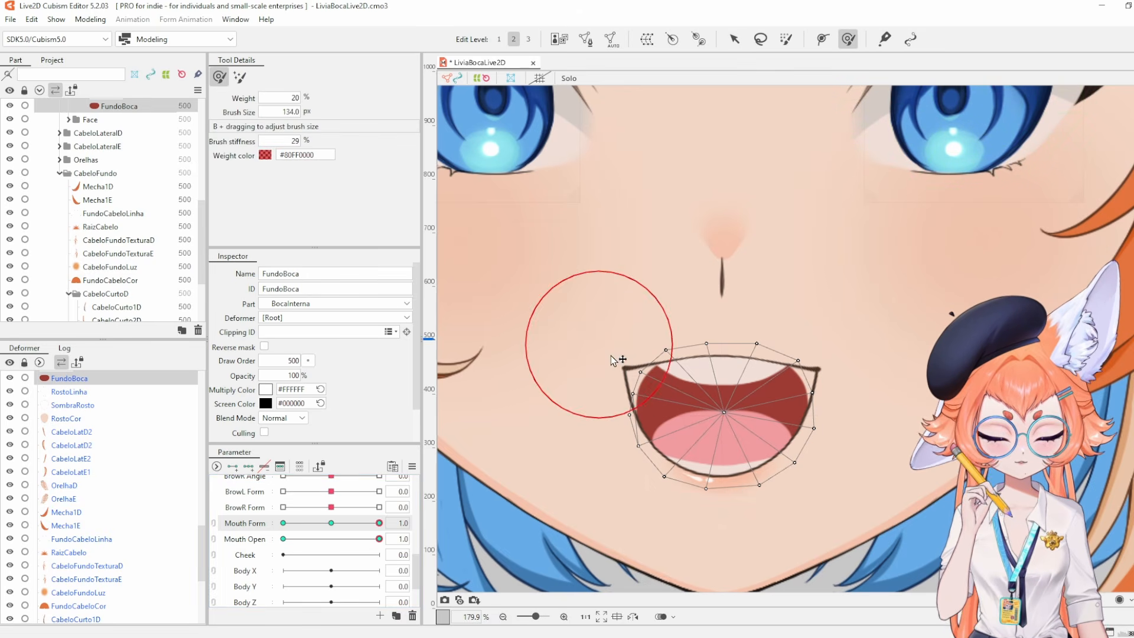
pyautogui.moveTo(625, 359)
pyautogui.mouseDown()
pyautogui.moveTo(578, 330)
pyautogui.moveTo(792, 397)
pyautogui.moveTo(863, 377)
pyautogui.moveTo(850, 362)
pyautogui.moveTo(895, 325)
pyautogui.moveTo(854, 348)
pyautogui.moveTo(876, 330)
pyautogui.moveTo(855, 344)
pyautogui.mouseUp()
# Extend FundoBoca to the lip corner on the viewer's left at Mouth Open 0.0 and Mouth Form 1.0, and test the opening.
pyautogui.click(284, 539)
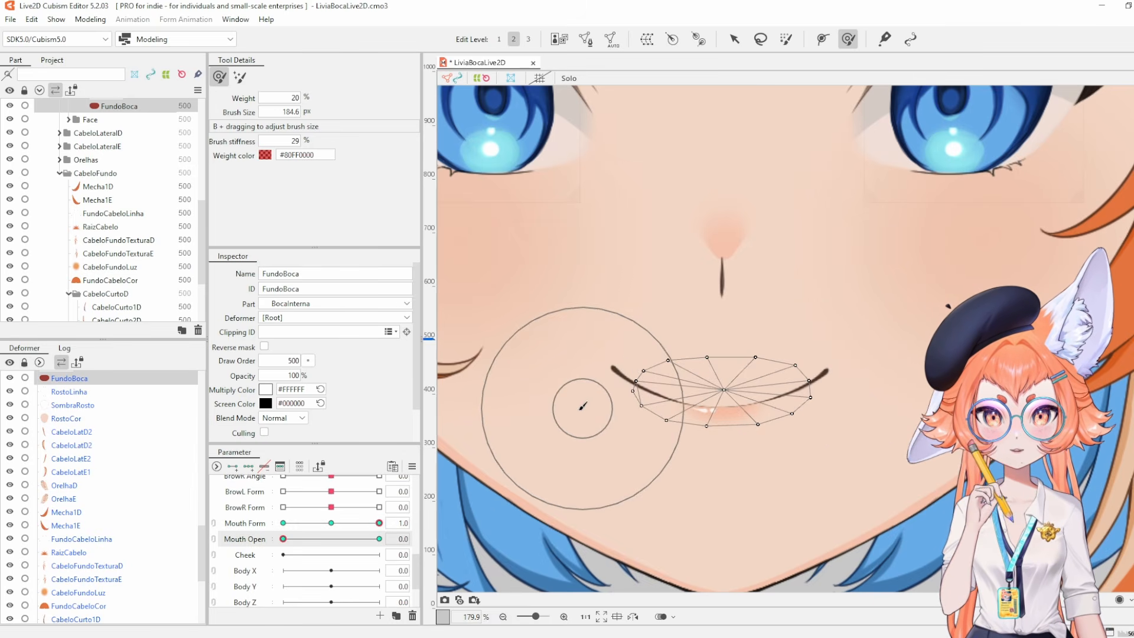
pyautogui.moveTo(542, 393)
pyautogui.mouseDown()
pyautogui.moveTo(610, 398)
pyautogui.moveTo(557, 380)
pyautogui.moveTo(581, 395)
pyautogui.moveTo(562, 382)
pyautogui.moveTo(587, 386)
pyautogui.mouseUp()
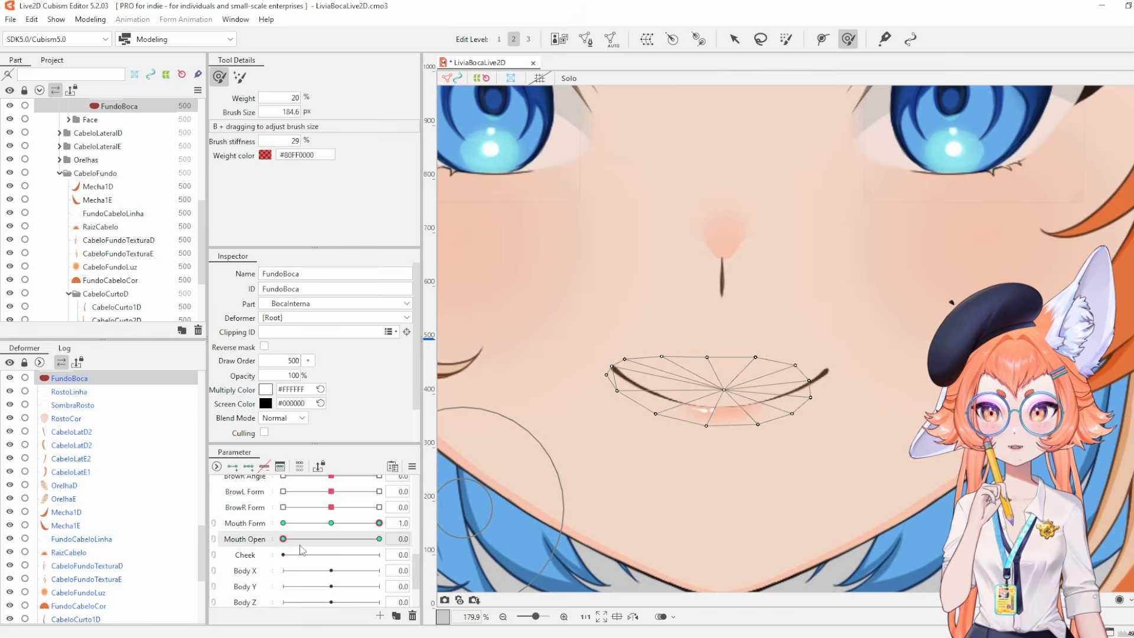
pyautogui.moveTo(283, 539); pyautogui.dragTo(379, 538)
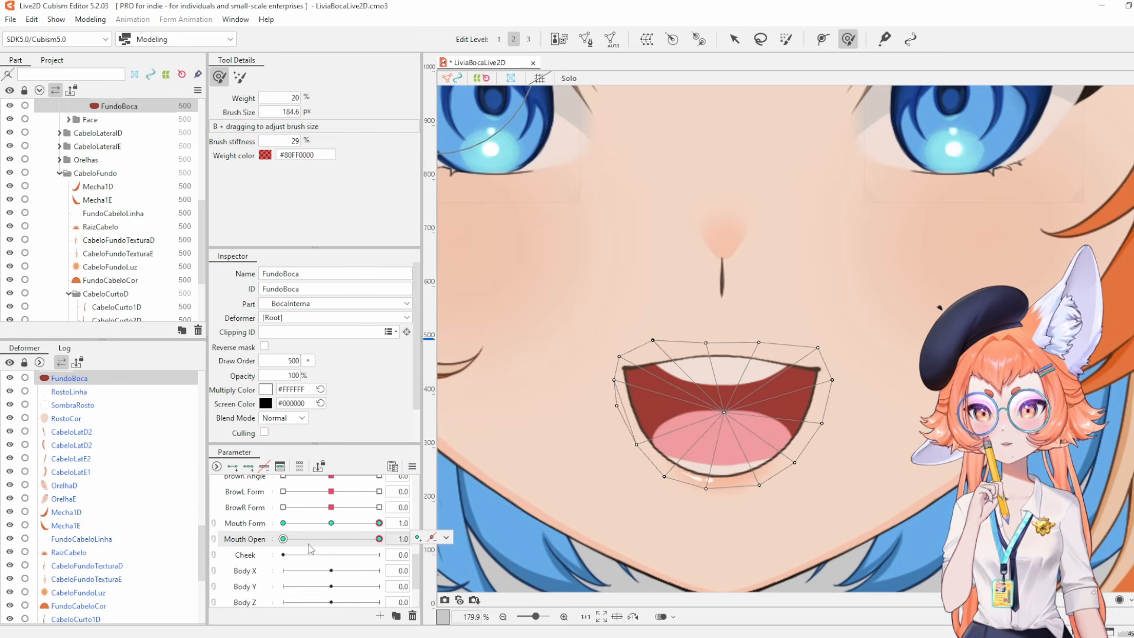
pyautogui.click(283, 539)
pyautogui.moveTo(287, 542); pyautogui.dragTo(338, 539)
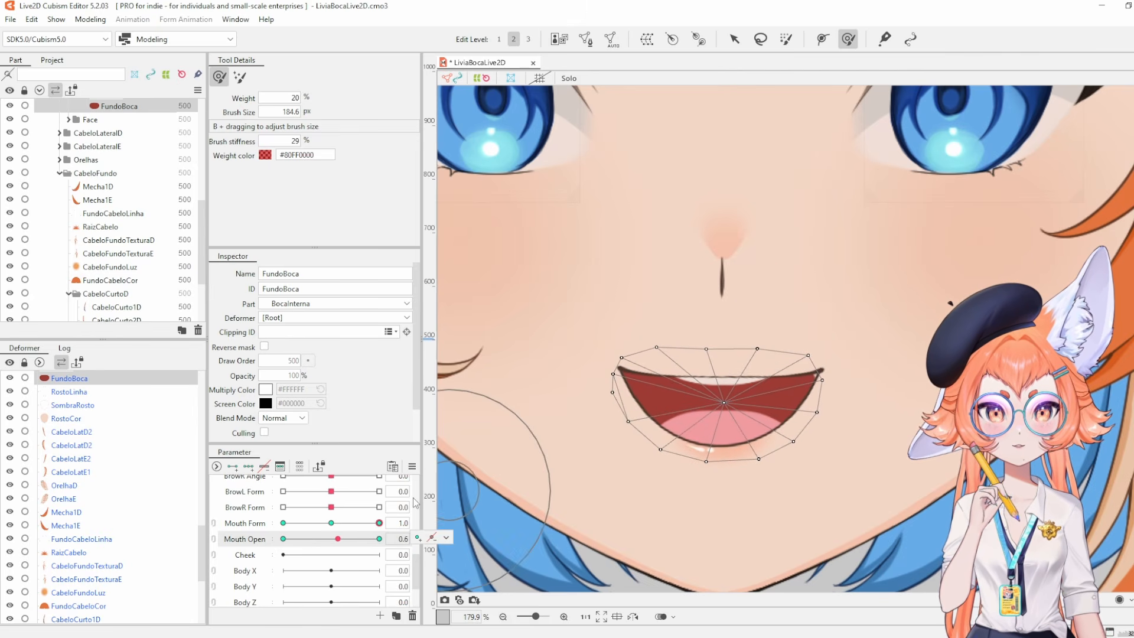
# Compare FundoBoca's open and closed keys and extend its end on the viewer's right to the lip corner at Mouth Open 0.0.
pyautogui.click(283, 538)
pyautogui.click(379, 539)
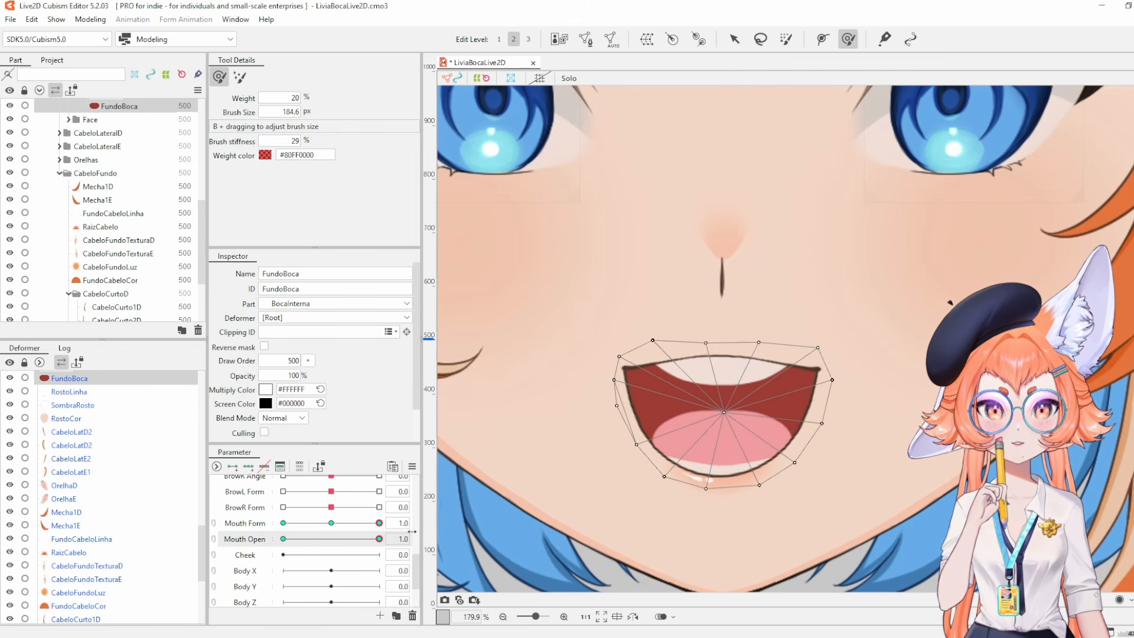
pyautogui.click(282, 539)
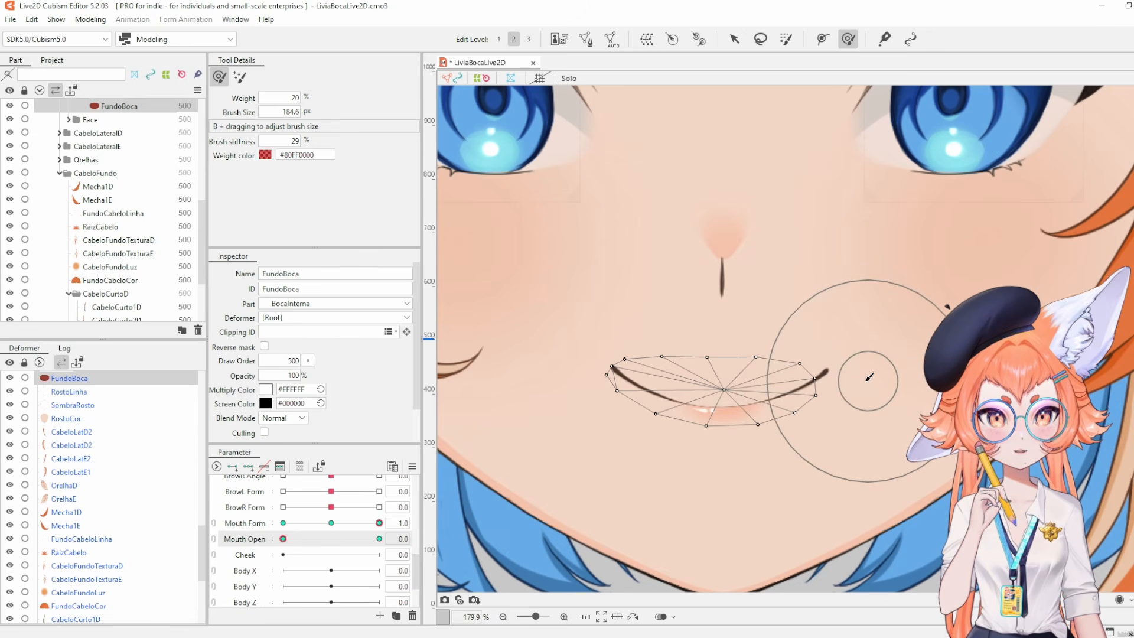
pyautogui.moveTo(791, 386)
pyautogui.mouseDown()
pyautogui.moveTo(873, 369)
pyautogui.moveTo(886, 384)
pyautogui.moveTo(685, 401)
pyautogui.moveTo(587, 379)
pyautogui.moveTo(885, 436)
pyautogui.mouseUp()
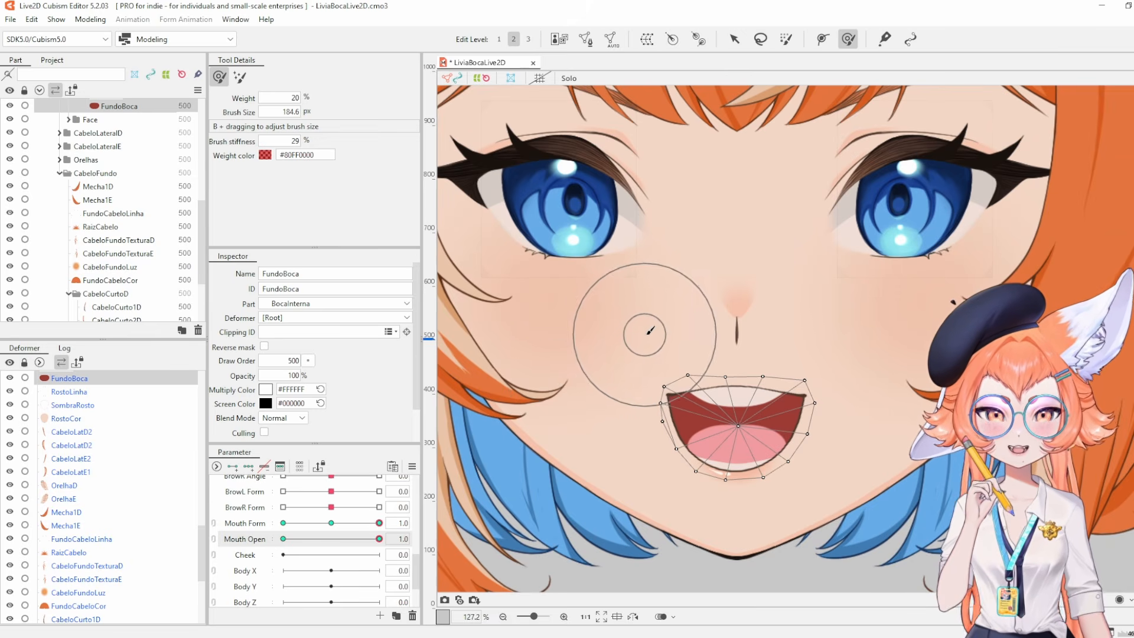
# Switch back to the arrow tool, deselect FundoBoca and check the open smile on the whole face.
pyautogui.moveTo(703, 352); pyautogui.dragTo(685, 351)
pyautogui.click(734, 39)
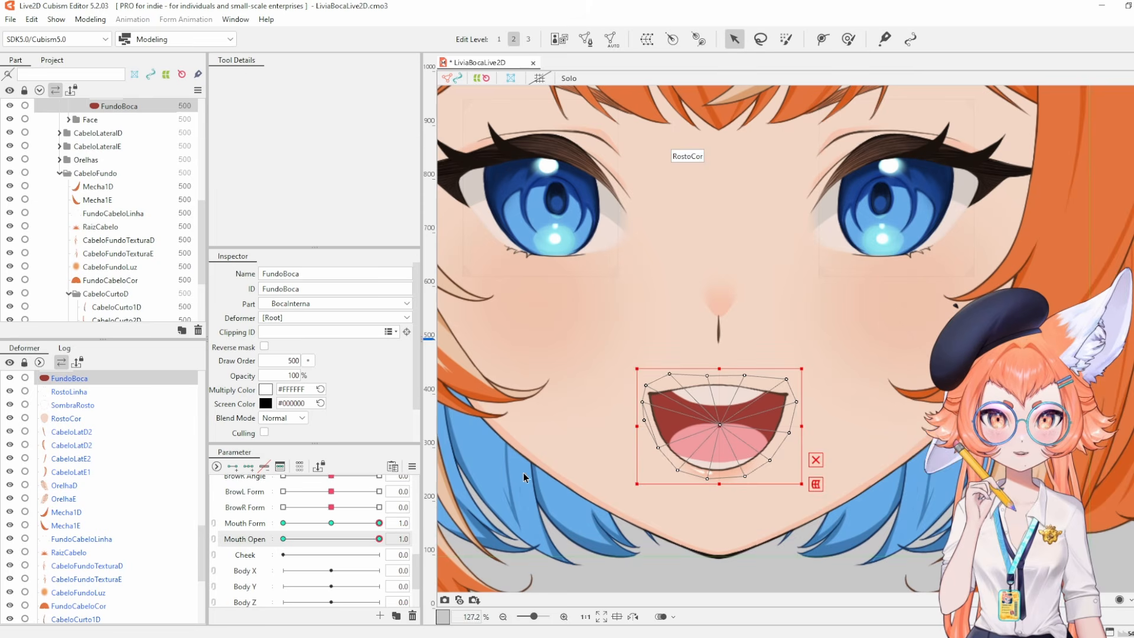
pyautogui.click(710, 360)
pyautogui.moveTo(819, 343); pyautogui.dragTo(812, 350)
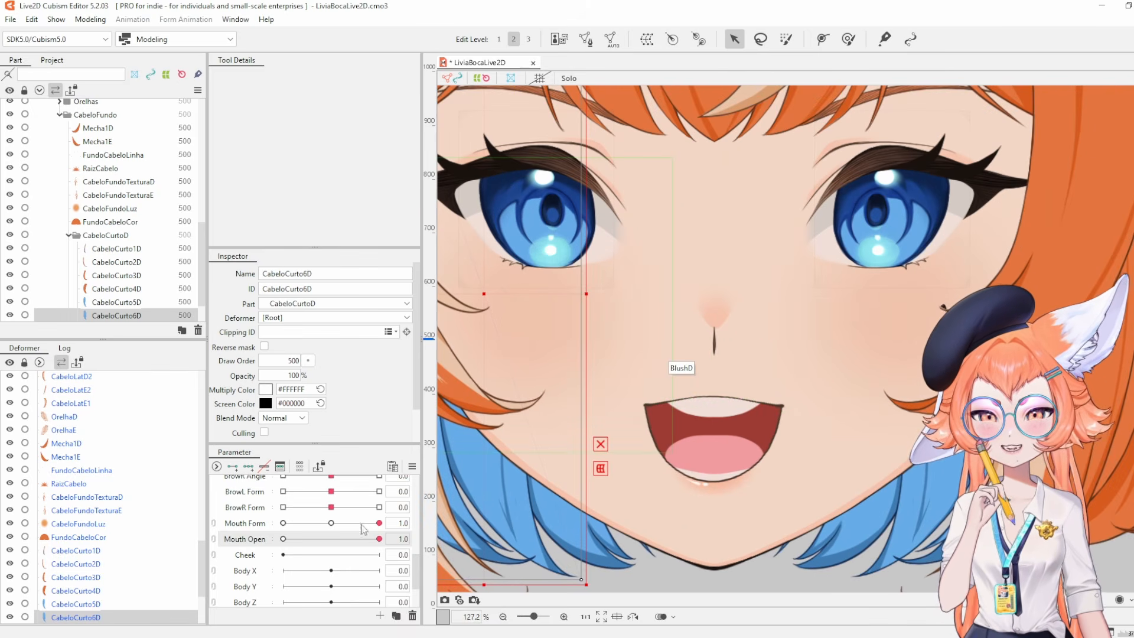
# Pull both corners of EfeitoBocaFechada, LabioSuperior and LabioSupCor down and inward into a frown at Mouth Form -1.0 and Mouth Open 0.0.
pyautogui.click(392, 467)
pyautogui.moveTo(332, 523); pyautogui.dragTo(260, 538)
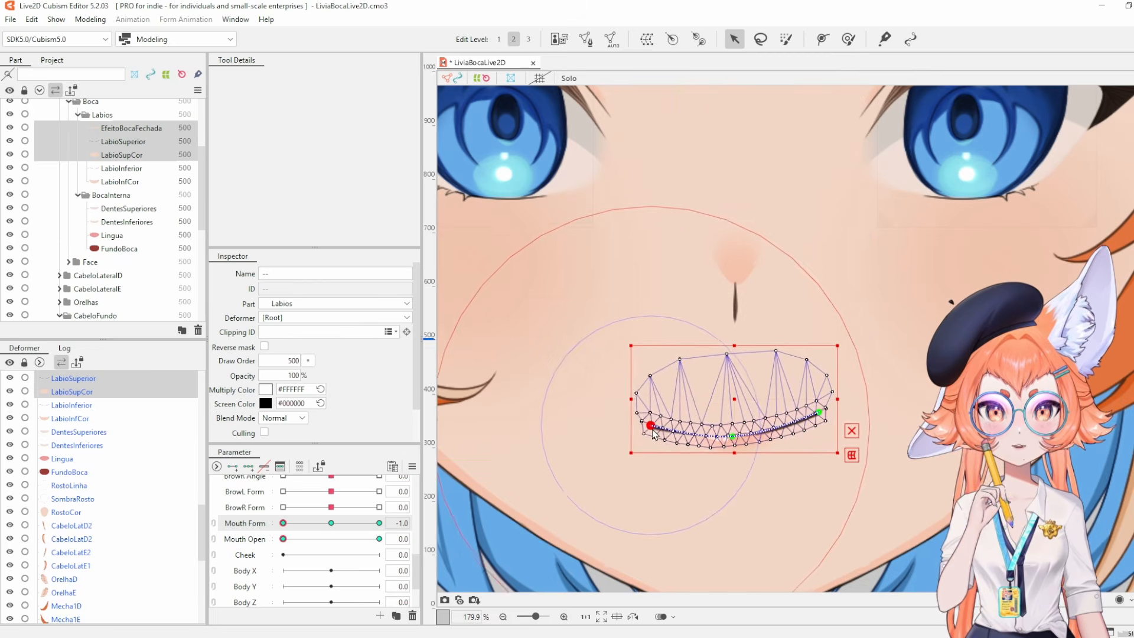
pyautogui.moveTo(659, 455); pyautogui.dragTo(668, 453)
pyautogui.moveTo(814, 453); pyautogui.dragTo(797, 460)
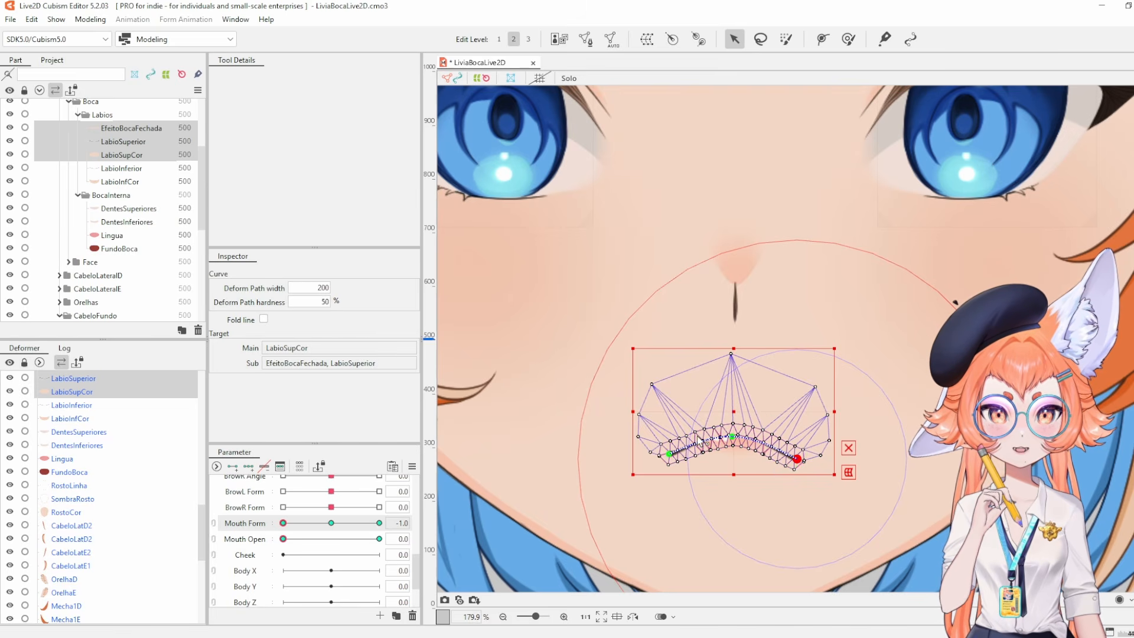
# Add a deform path point midway along each side of the upper lip and adjust both points to round the frown.
pyautogui.click(822, 39)
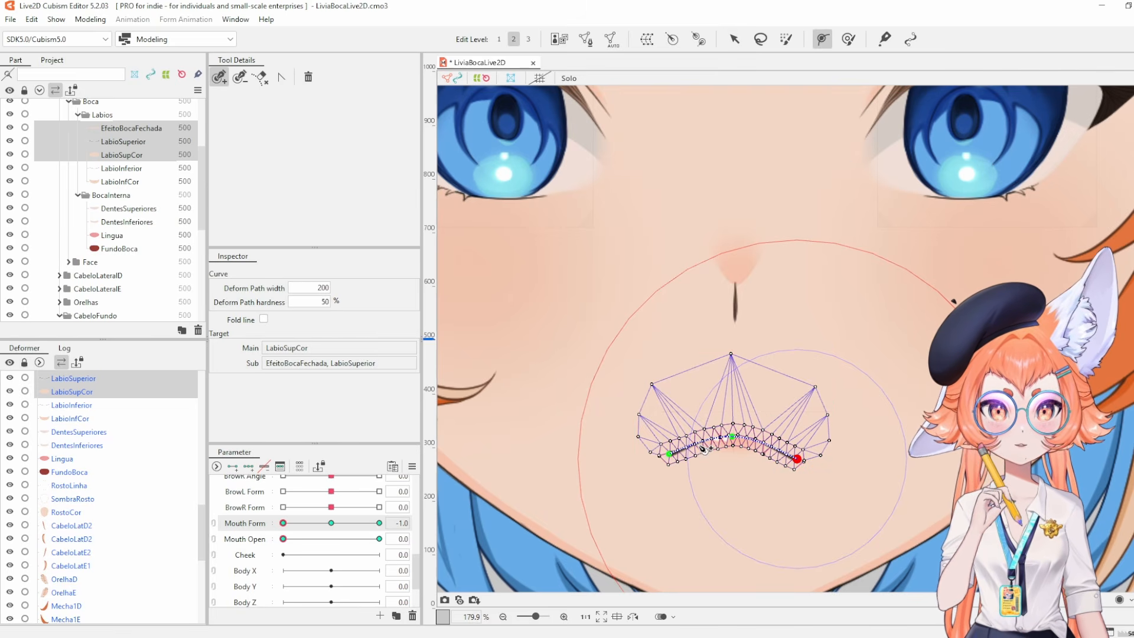
pyautogui.click(700, 444)
pyautogui.click(771, 447)
pyautogui.click(743, 40)
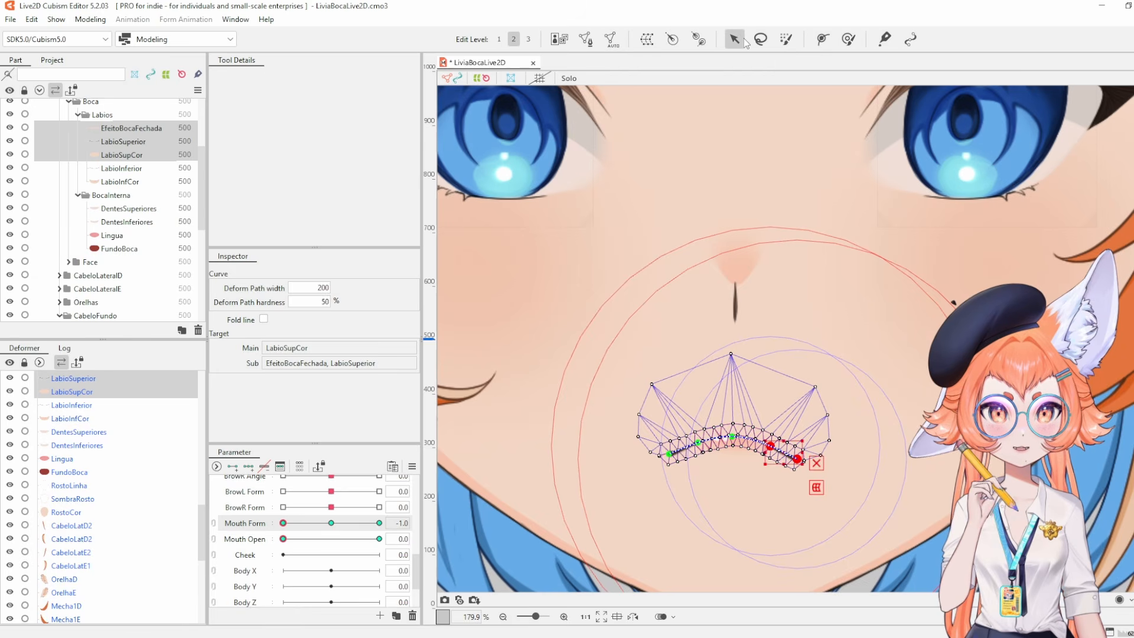
pyautogui.click(700, 446)
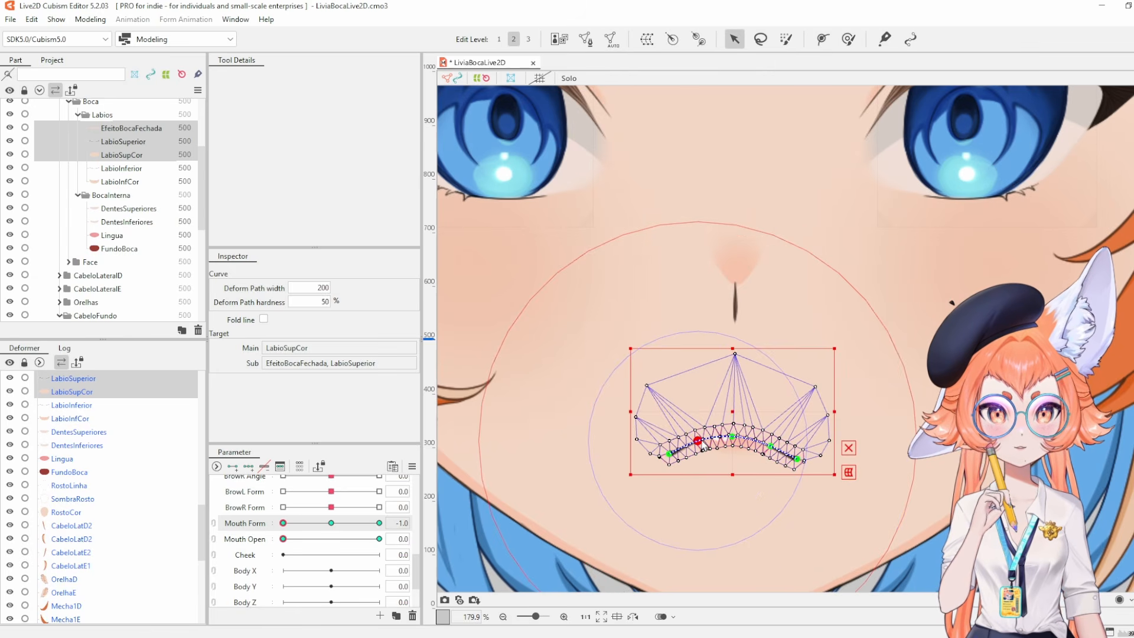
pyautogui.click(771, 446)
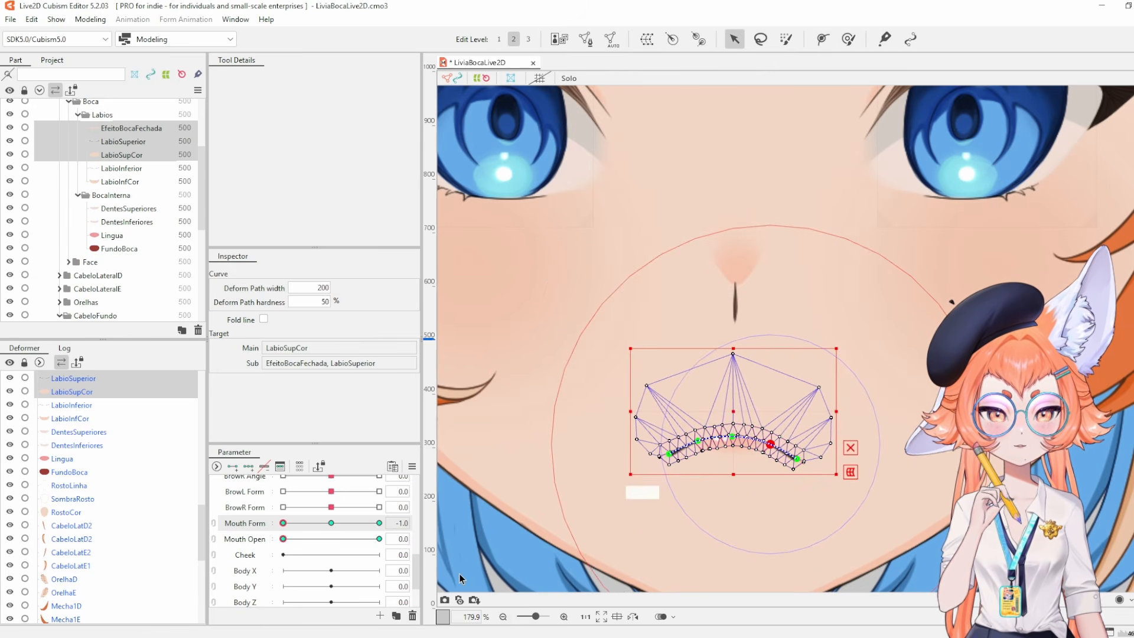
# Deepen the upper lip's frown at Mouth Form -1.0 and Mouth Open 0.0 by moving its side points and corners further down and inward.
pyautogui.click(466, 548)
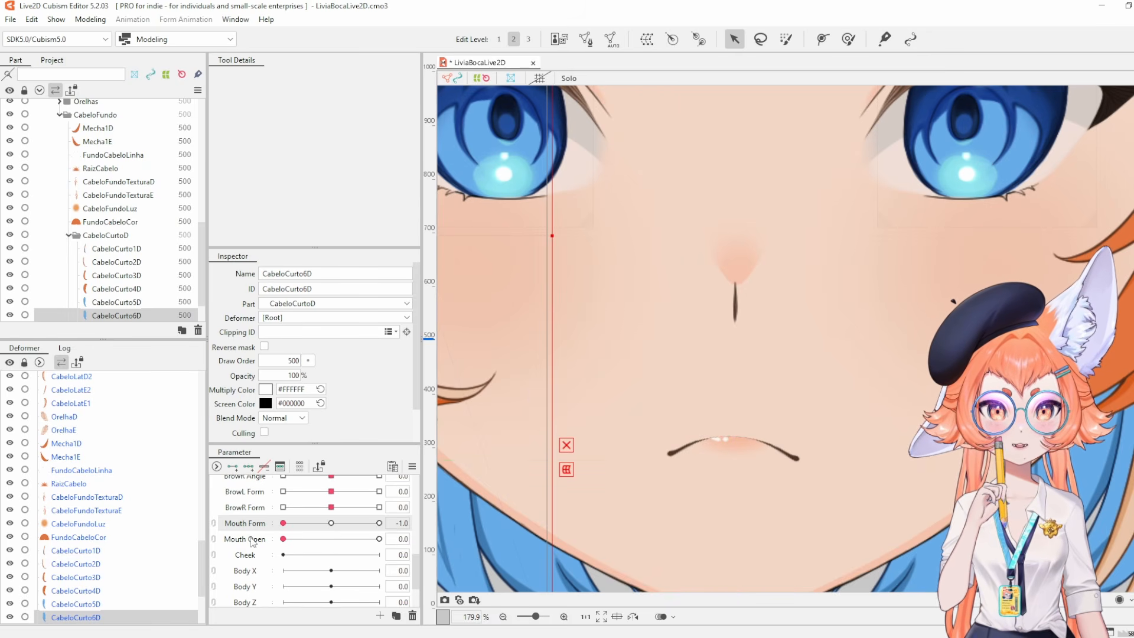
pyautogui.click(794, 452)
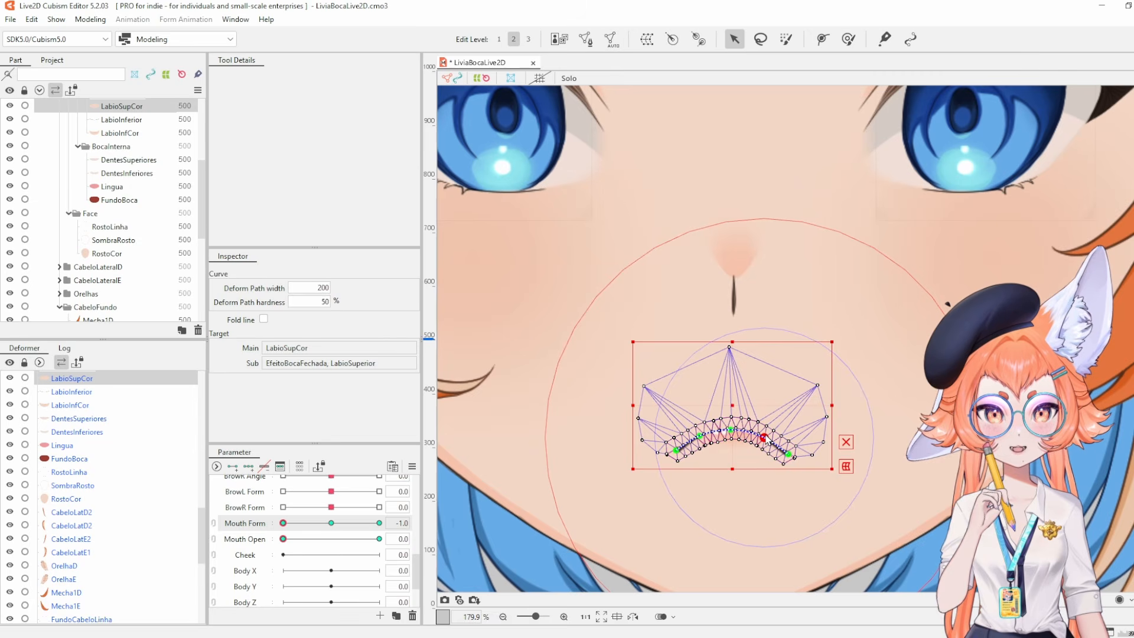
pyautogui.moveTo(765, 437); pyautogui.dragTo(786, 456)
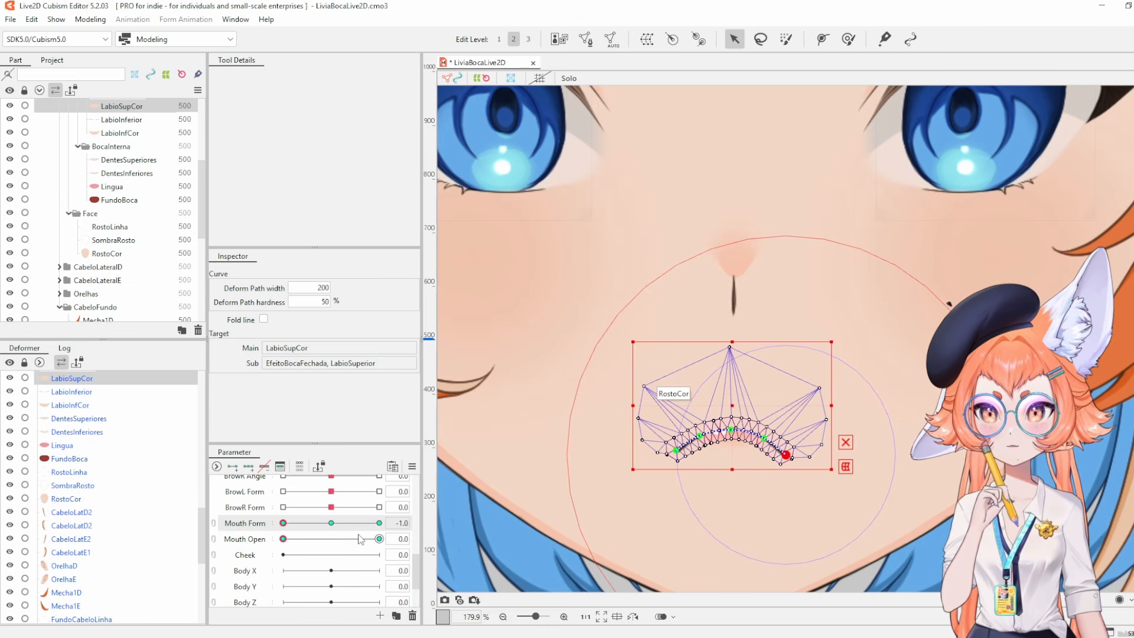
# Deselect the lip and sweep Mouth Form between frown and smile to check the closed mouth's movement.
pyautogui.moveTo(335, 523); pyautogui.dragTo(303, 526)
pyautogui.click(514, 499)
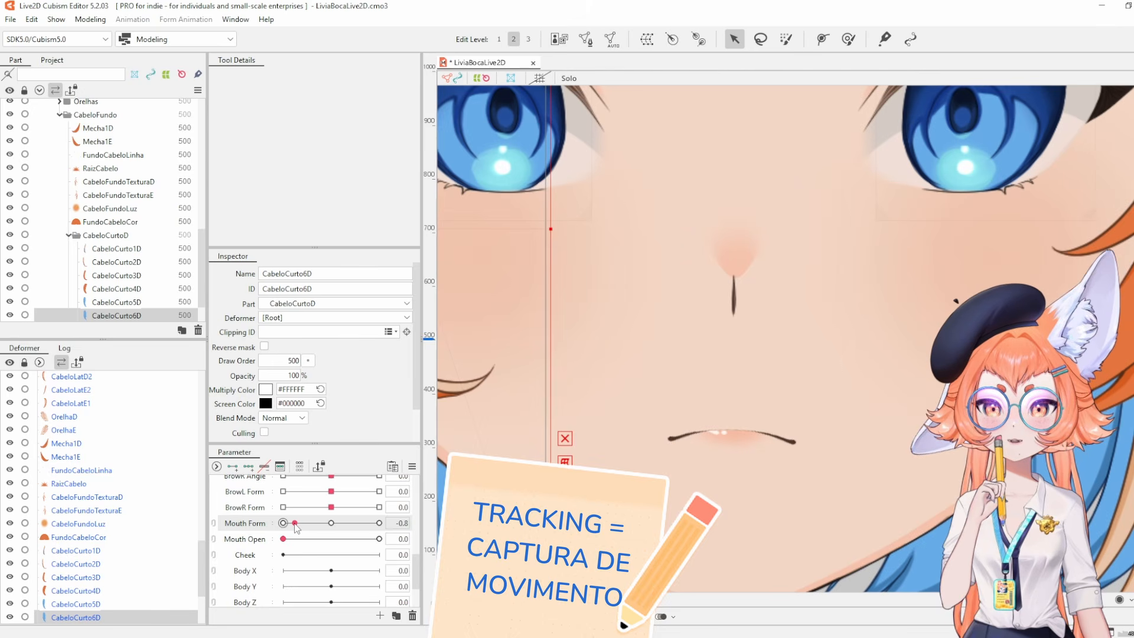
pyautogui.moveTo(303, 527); pyautogui.dragTo(301, 529)
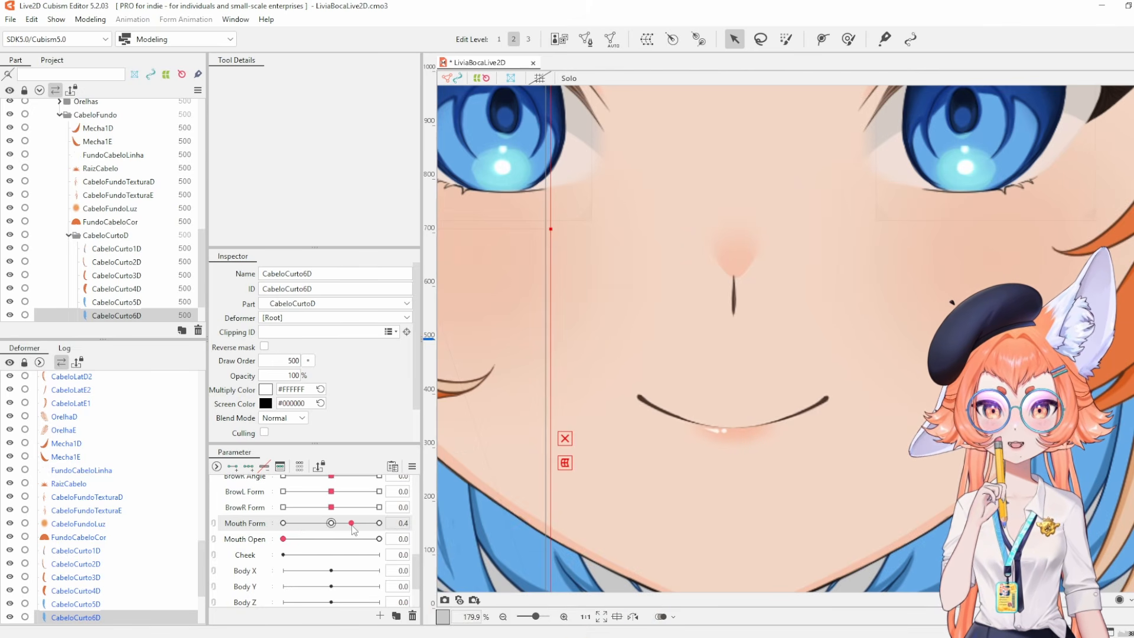
pyautogui.moveTo(345, 530); pyautogui.dragTo(272, 527)
pyautogui.moveTo(351, 526); pyautogui.dragTo(411, 519)
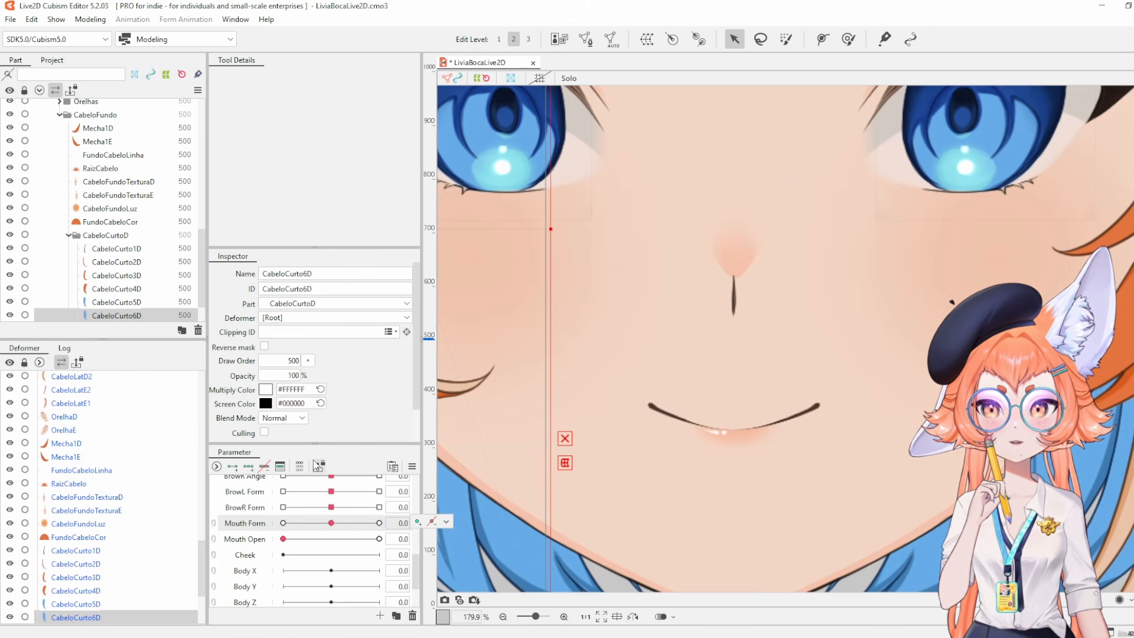
# Bend LabioInfCor into the frown at Mouth Form -1.0 and Mouth Open 0.0, bringing both ends onto the upper lip's corners.
pyautogui.click(753, 455)
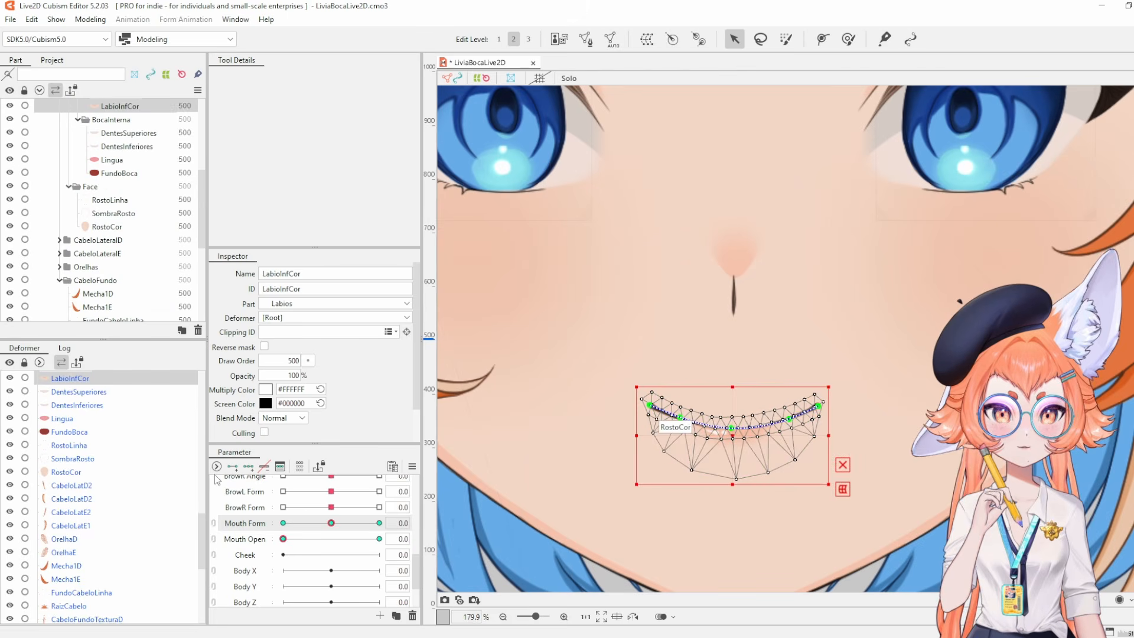
pyautogui.moveTo(800, 452)
pyautogui.mouseDown()
pyautogui.moveTo(789, 466)
pyautogui.moveTo(763, 453)
pyautogui.moveTo(750, 484)
pyautogui.moveTo(723, 449)
pyautogui.moveTo(765, 438)
pyautogui.moveTo(791, 460)
pyautogui.mouseUp()
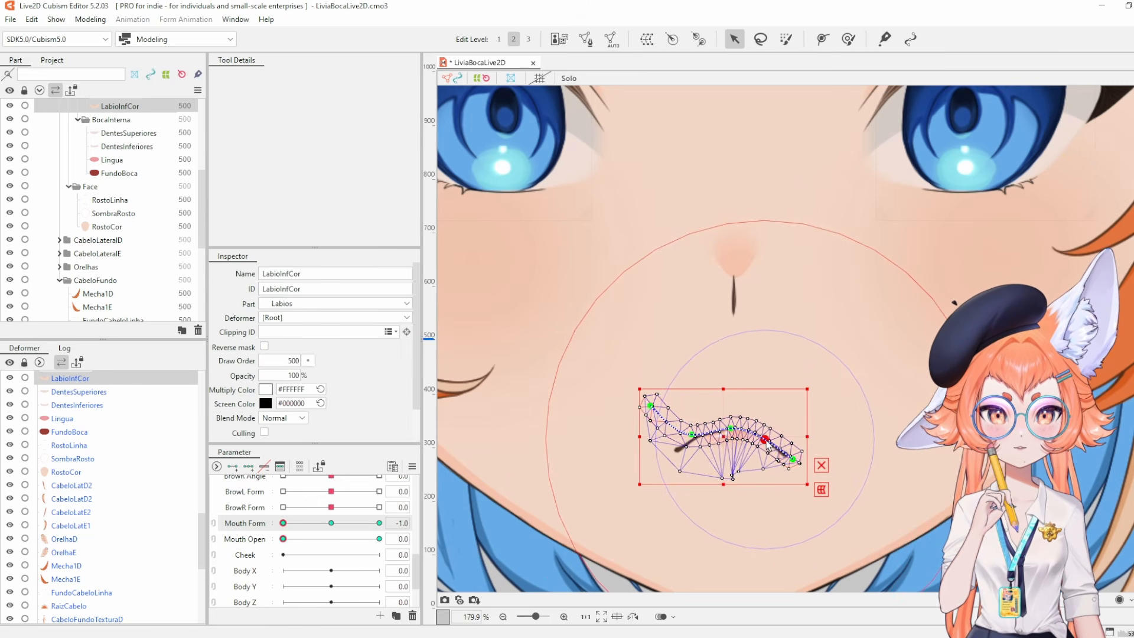
pyautogui.moveTo(649, 406); pyautogui.dragTo(678, 456)
pyautogui.moveTo(800, 461); pyautogui.dragTo(797, 453)
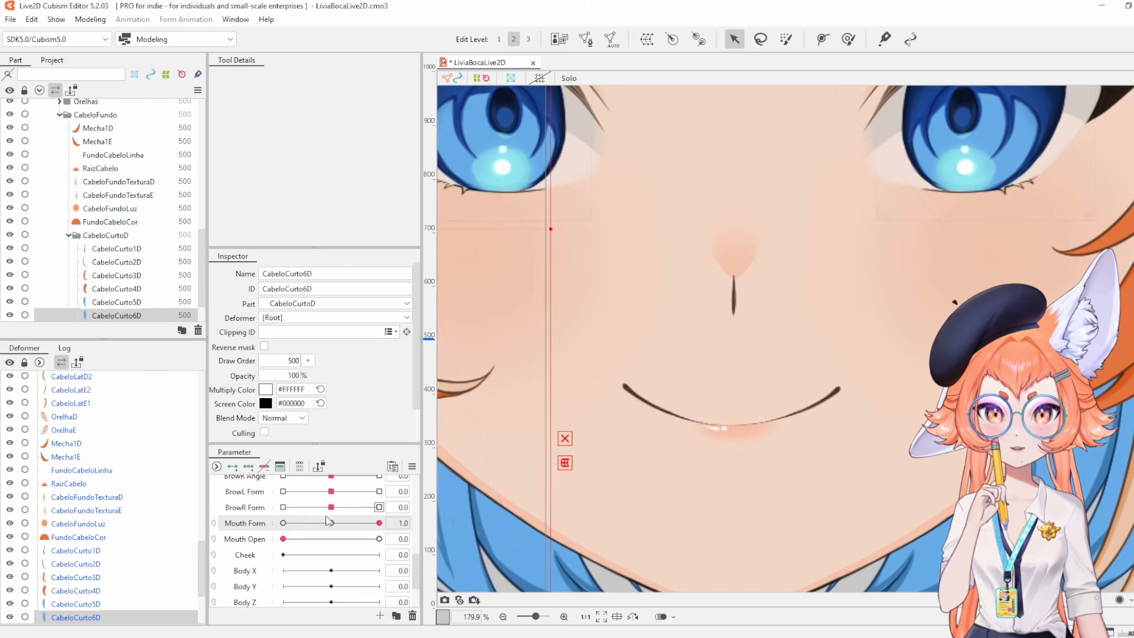
# At Mouth Form -1.0 and Mouth Open 1.0, pull the upper lip's corners down and inward, and show the canvas grid.
pyautogui.click(283, 522)
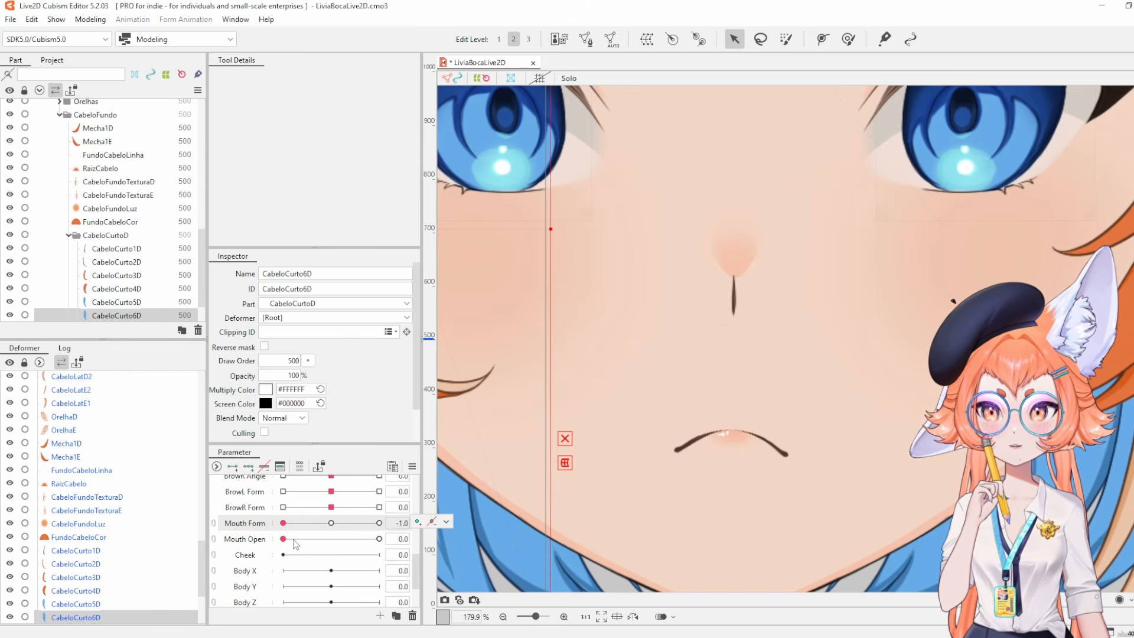
pyautogui.click(379, 538)
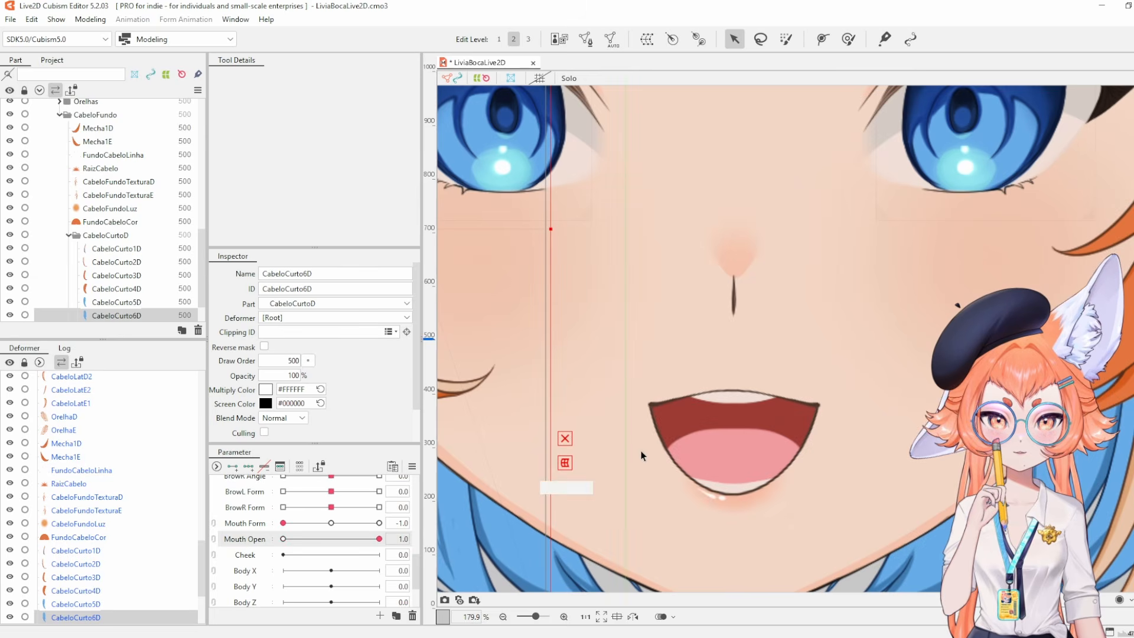
pyautogui.click(732, 394)
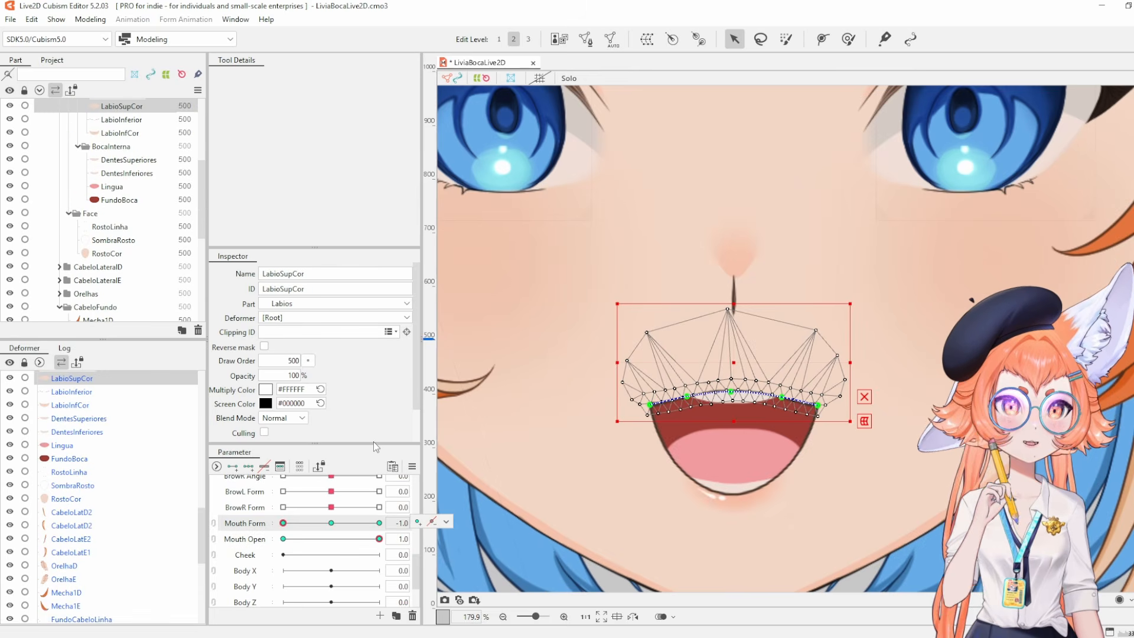
pyautogui.click(654, 412)
pyautogui.moveTo(655, 417)
pyautogui.mouseDown()
pyautogui.moveTo(689, 406)
pyautogui.moveTo(660, 423)
pyautogui.mouseUp()
pyautogui.moveTo(818, 405); pyautogui.dragTo(777, 401)
pyautogui.click(540, 78)
# Round the upper lip into a narrower, symmetrical arch by moving its corners and side points at Mouth Form -1.0 and Mouth Open 1.0.
pyautogui.moveTo(690, 399); pyautogui.dragTo(690, 401)
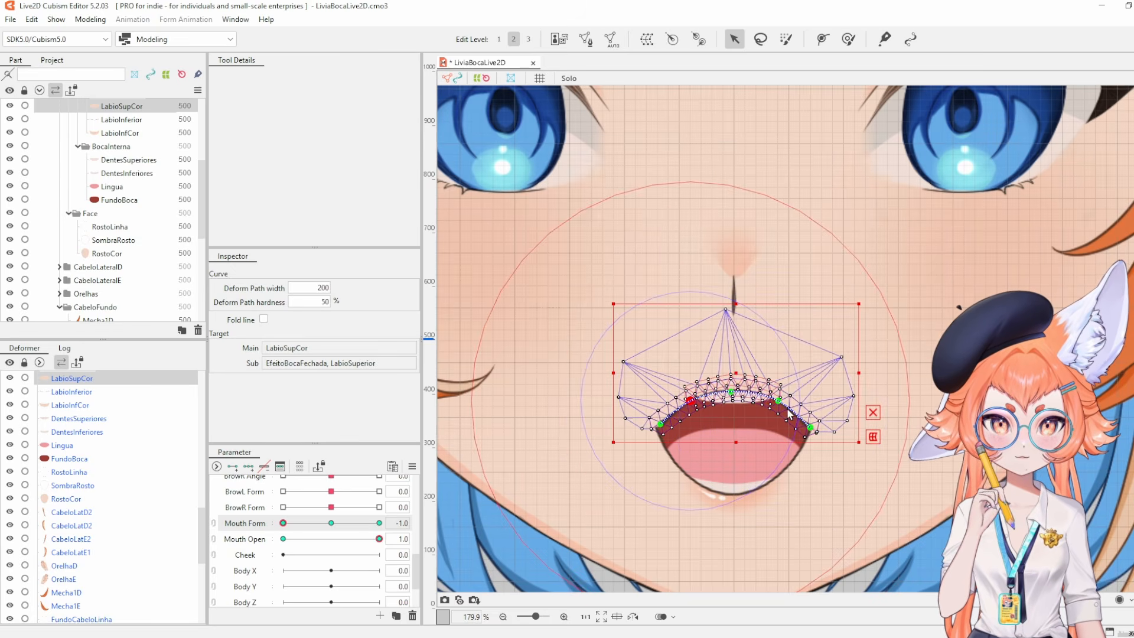
pyautogui.moveTo(777, 401); pyautogui.dragTo(776, 403)
pyautogui.moveTo(810, 425); pyautogui.dragTo(806, 428)
pyautogui.moveTo(660, 424); pyautogui.dragTo(671, 428)
pyautogui.moveTo(690, 401); pyautogui.dragTo(693, 403)
pyautogui.moveTo(807, 428); pyautogui.dragTo(796, 432)
pyautogui.moveTo(672, 428); pyautogui.dragTo(694, 403)
pyautogui.moveTo(777, 402); pyautogui.dragTo(772, 403)
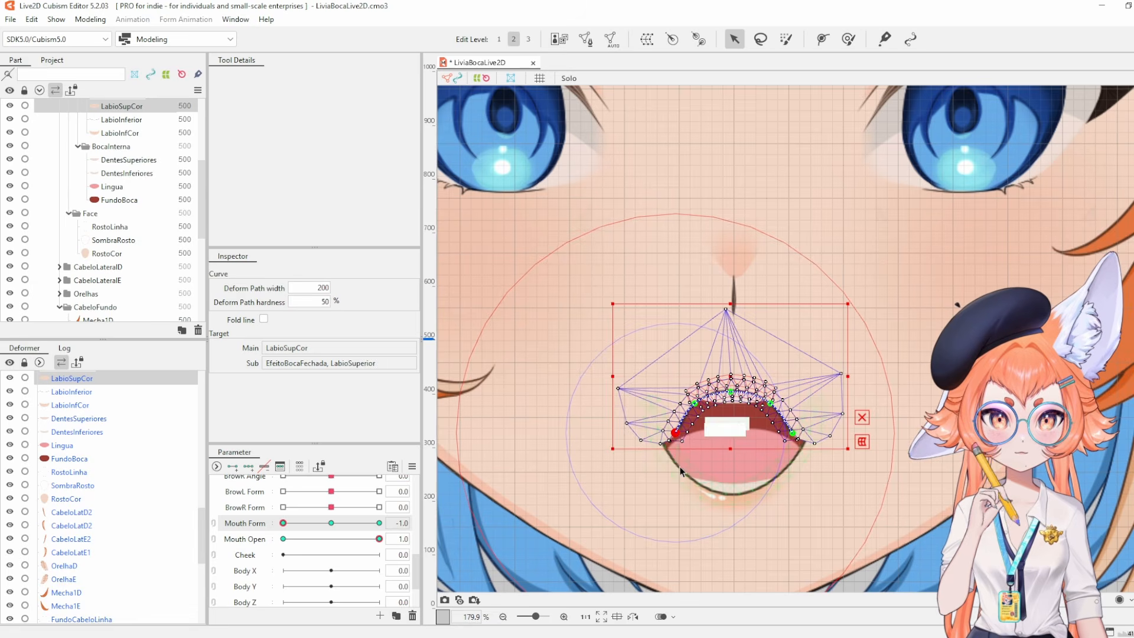
pyautogui.click(685, 424)
pyautogui.moveTo(683, 422); pyautogui.dragTo(679, 423)
# Bring the lower lip's ends inward to the upper lip's corners so the open mouth forms a round shape at Mouth Form -1.0.
pyautogui.moveTo(674, 459); pyautogui.dragTo(684, 460)
pyautogui.moveTo(818, 407); pyautogui.dragTo(784, 461)
pyautogui.click(647, 405)
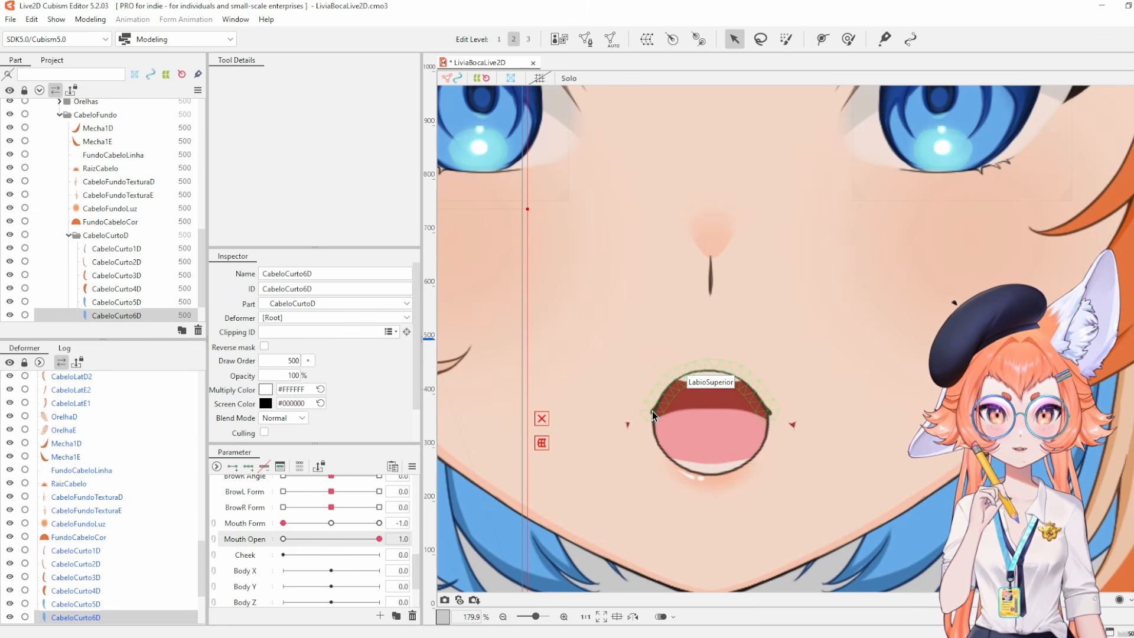
# Select LabioSuperior and switch to the Deform Brush to touch up where it meets the lower lip at Mouth Open 1.0.
pyautogui.scroll(3, 651, 413)
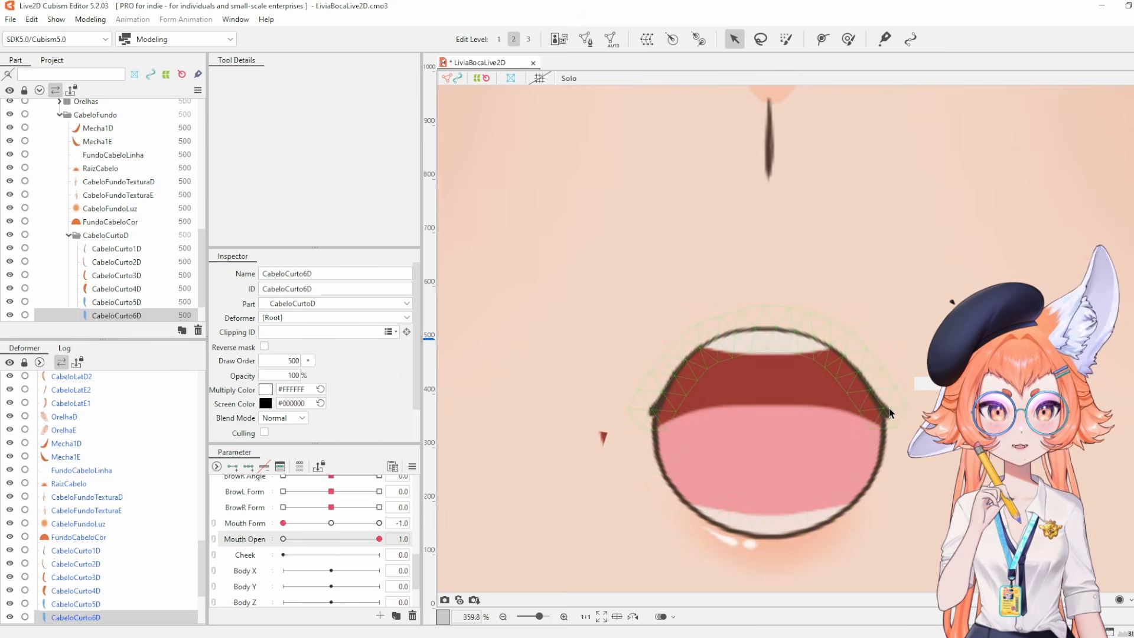
pyautogui.click(654, 414)
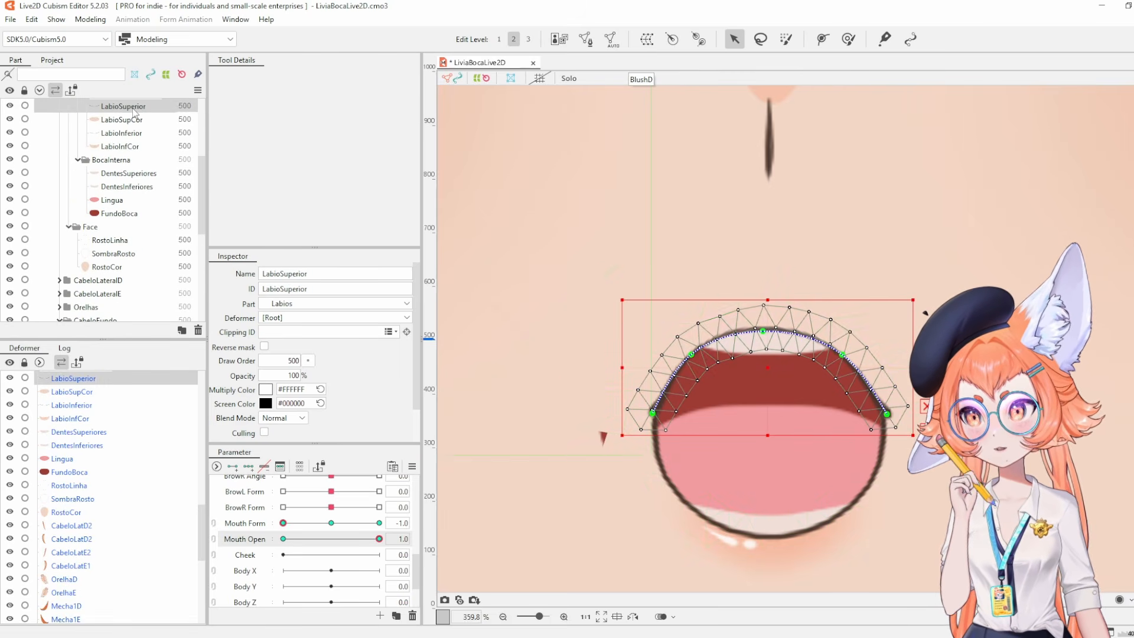
pyautogui.click(848, 39)
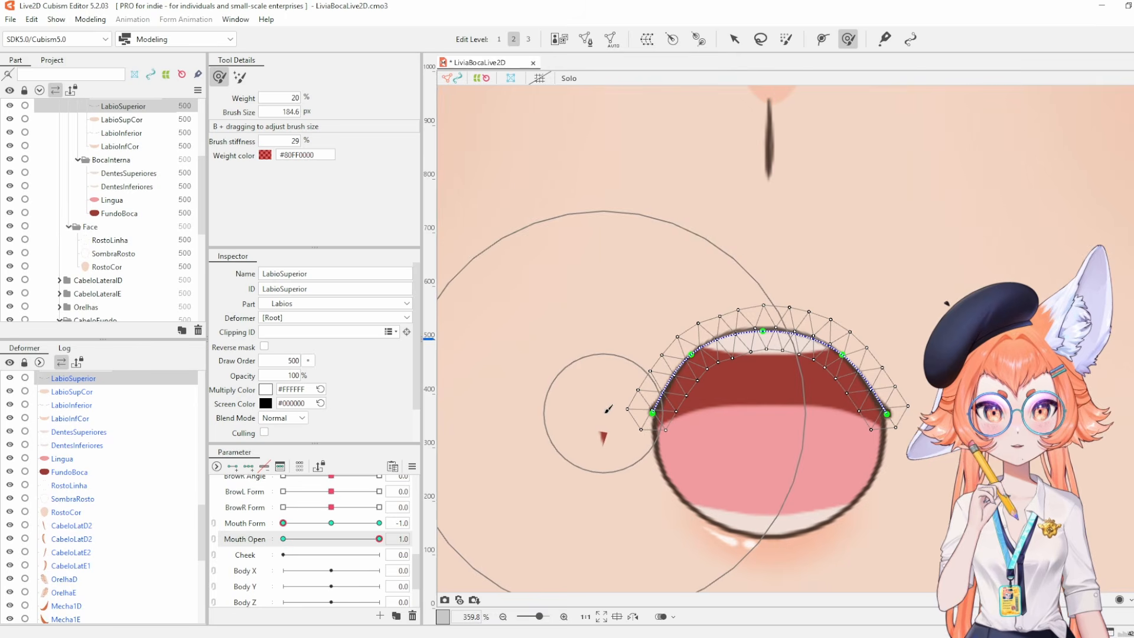
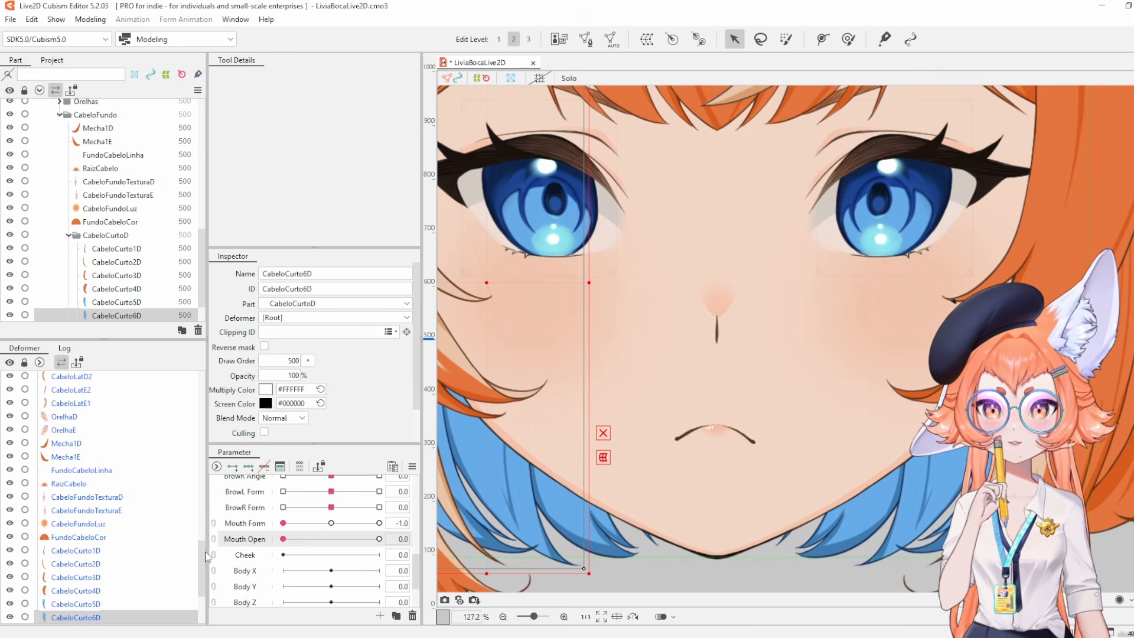
# Test the rounded mouth by sweeping Mouth Open at Mouth Form -1.0, and compare it with Mouth Form 0.0.
pyautogui.moveTo(206, 556); pyautogui.dragTo(440, 535)
pyautogui.moveTo(331, 524); pyautogui.dragTo(243, 533)
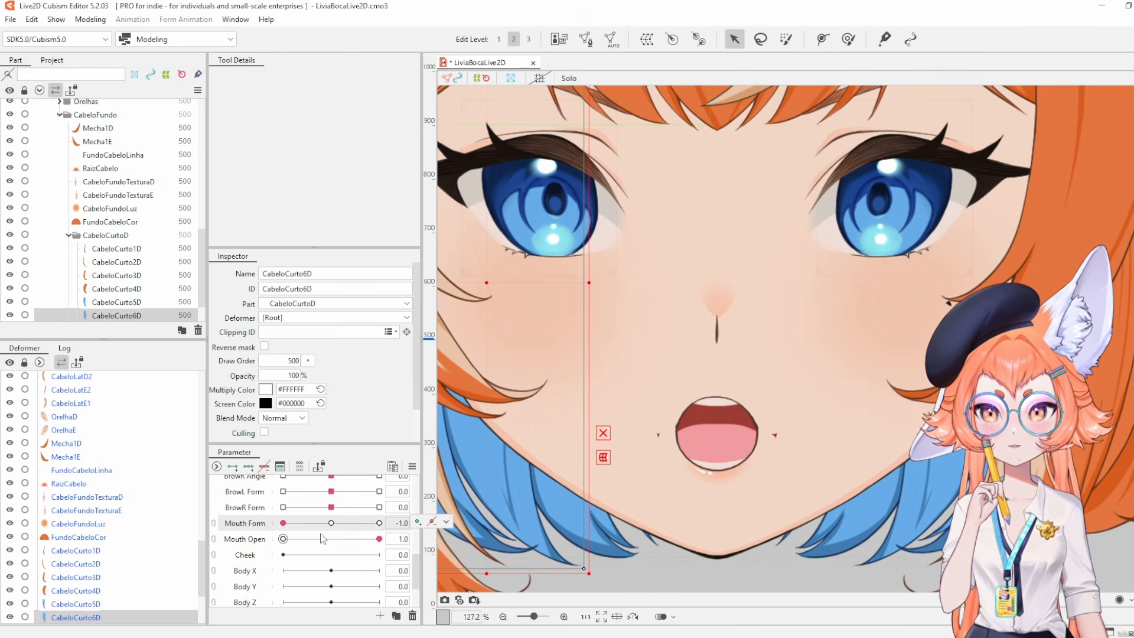
pyautogui.moveTo(321, 538); pyautogui.dragTo(508, 501)
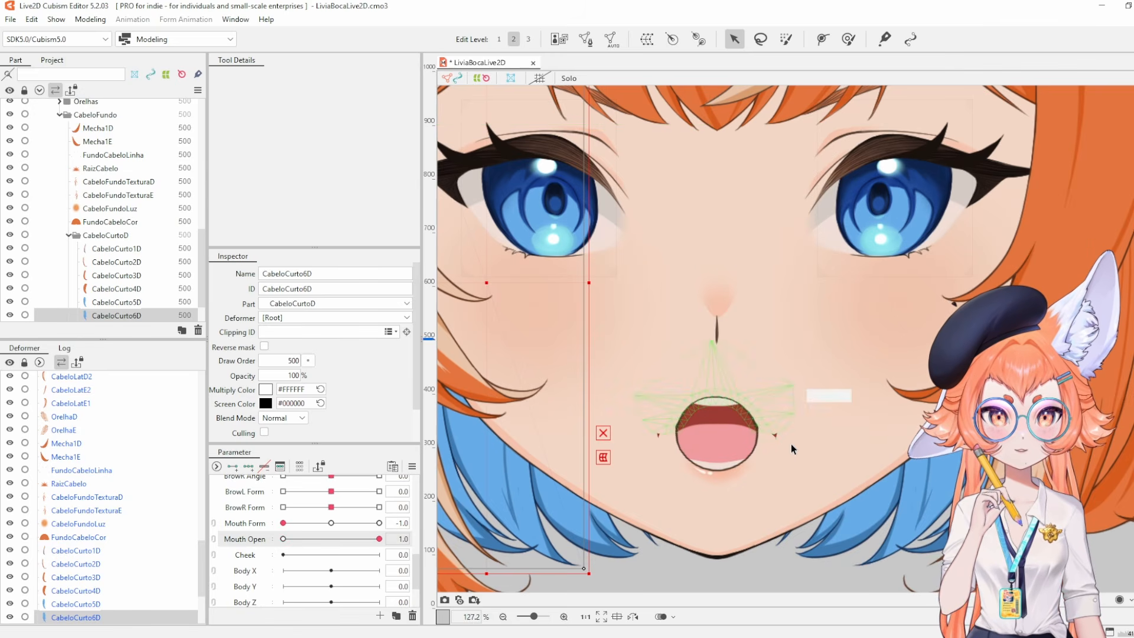
pyautogui.moveTo(331, 539); pyautogui.dragTo(379, 539)
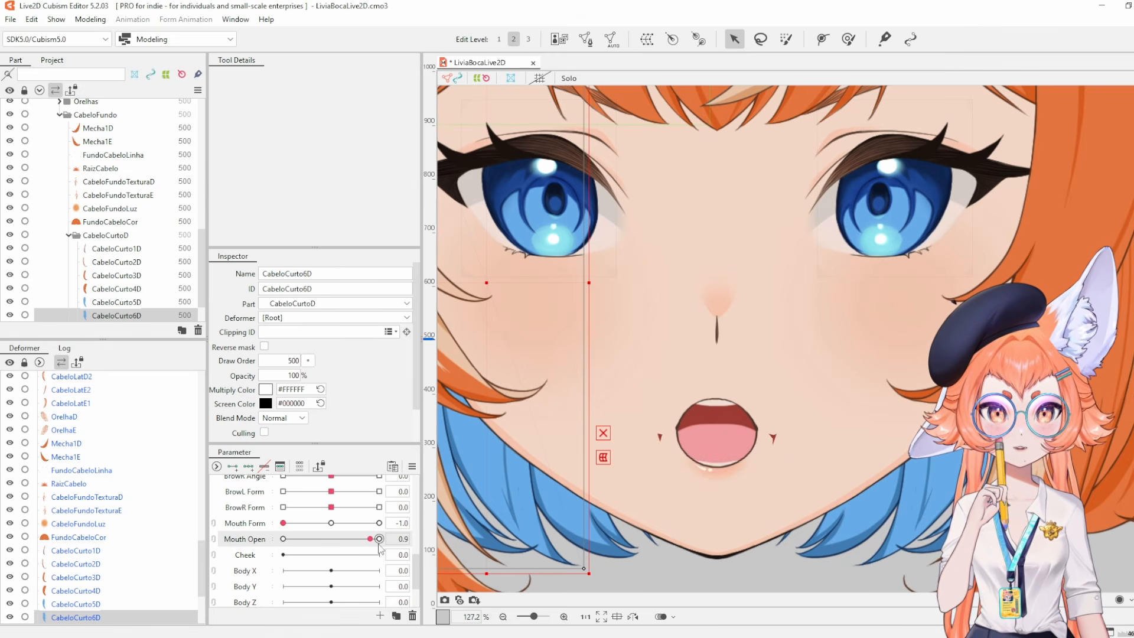
pyautogui.moveTo(283, 523); pyautogui.dragTo(323, 533)
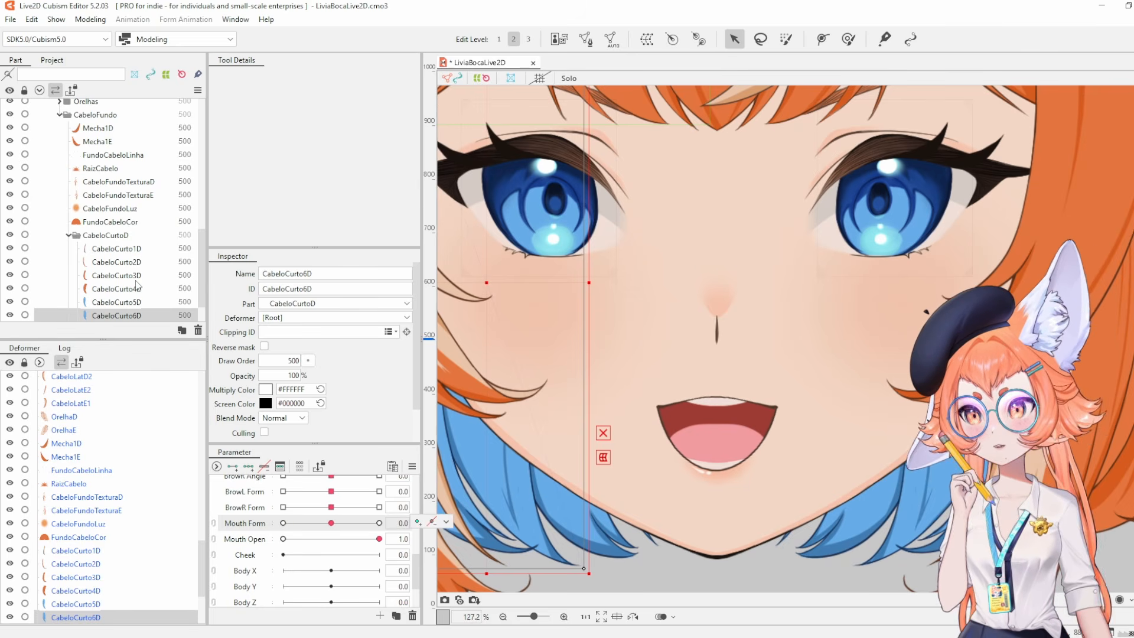
# Select FundoBoca and narrow it around the round open mouth at Mouth Form -1.0 and Mouth Open 1.0.
pyautogui.scroll(4, 136, 280)
pyautogui.scroll(3, 136, 280)
pyautogui.click(90, 215)
pyautogui.click(118, 202)
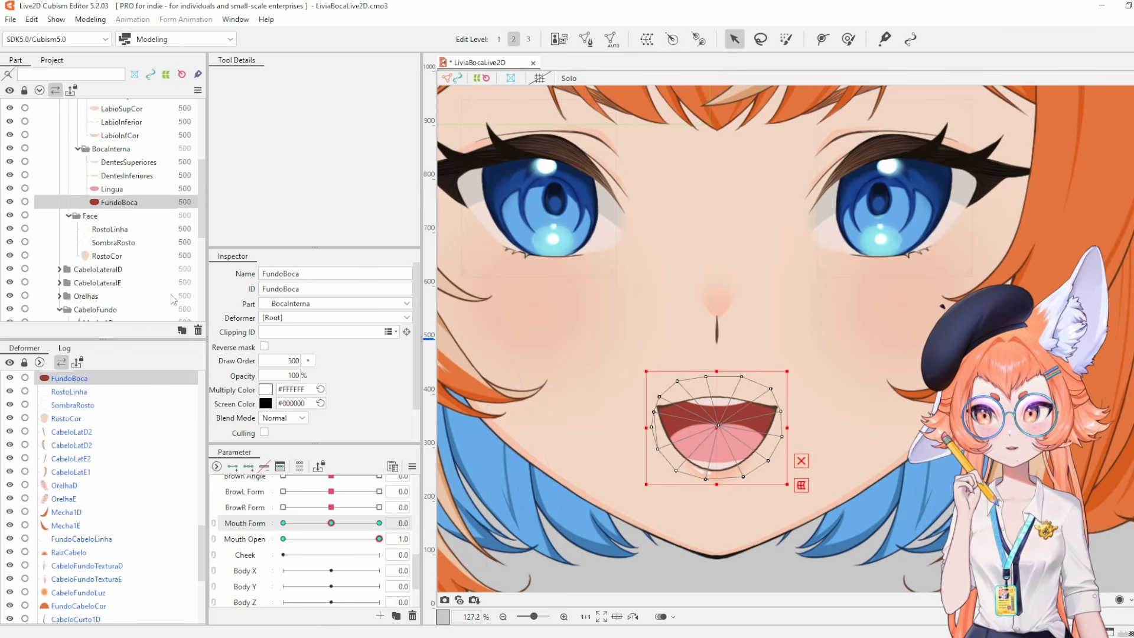
pyautogui.click(283, 523)
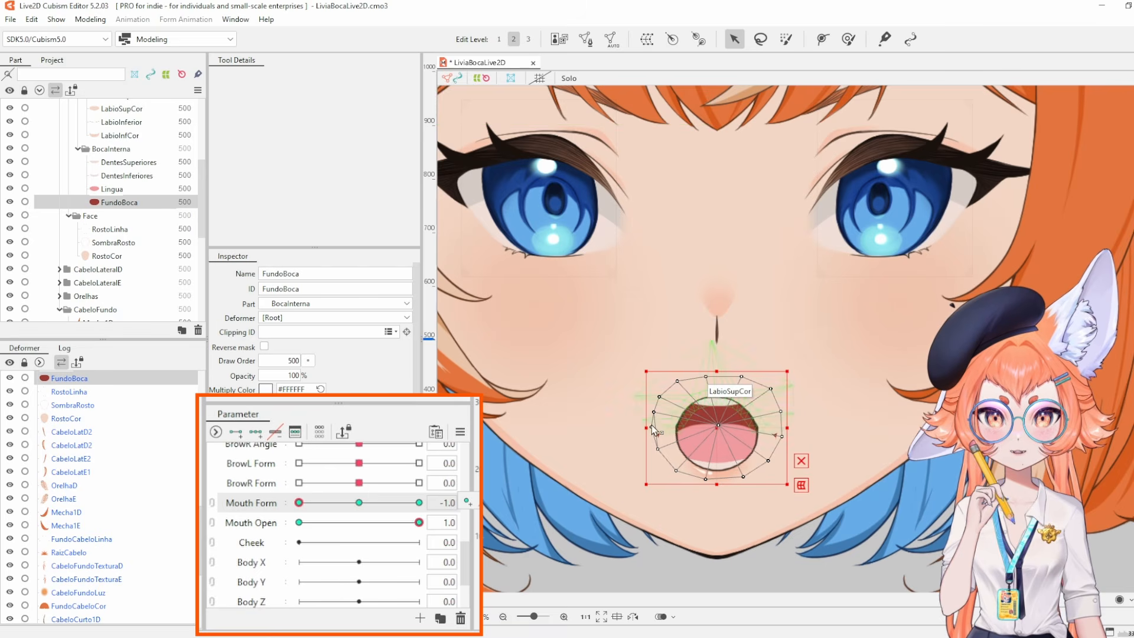
pyautogui.moveTo(651, 434); pyautogui.dragTo(719, 428)
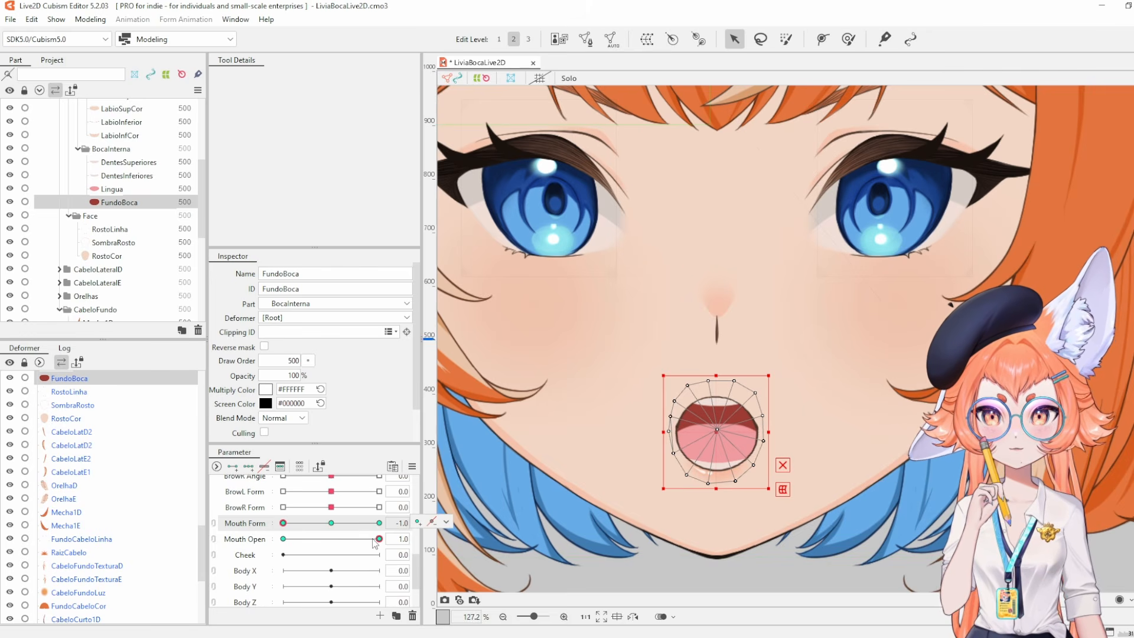
# Narrow, flatten and lower FundoBoca onto the frown line at Mouth Form -1.0 and Mouth Open 0.0, and check the opening.
pyautogui.moveTo(373, 540); pyautogui.dragTo(280, 555)
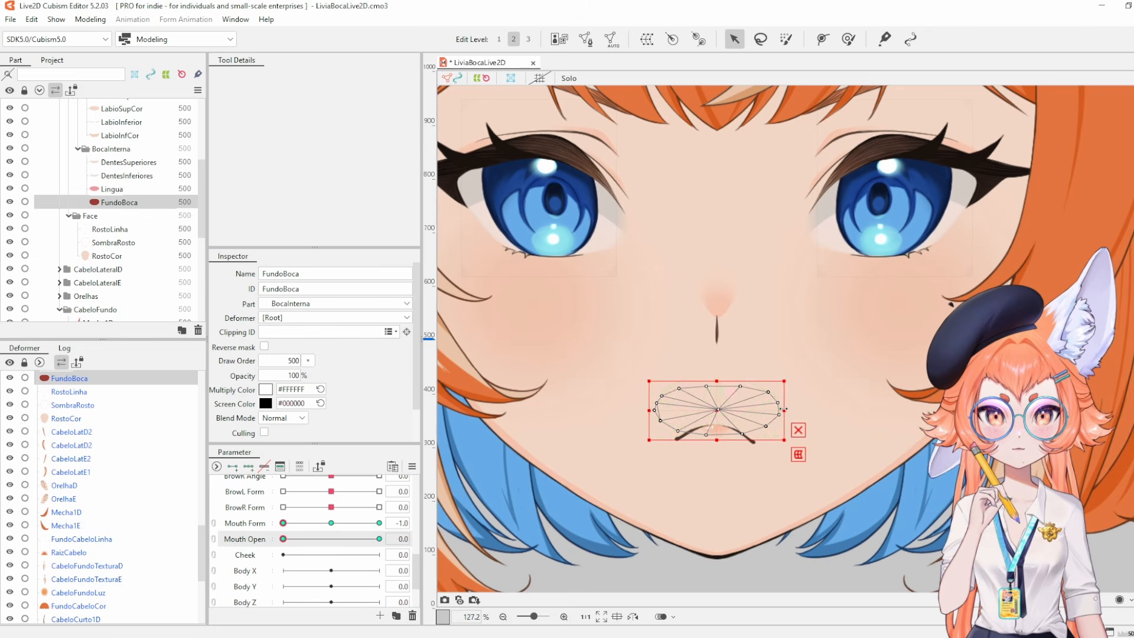
pyautogui.moveTo(783, 408); pyautogui.dragTo(720, 417)
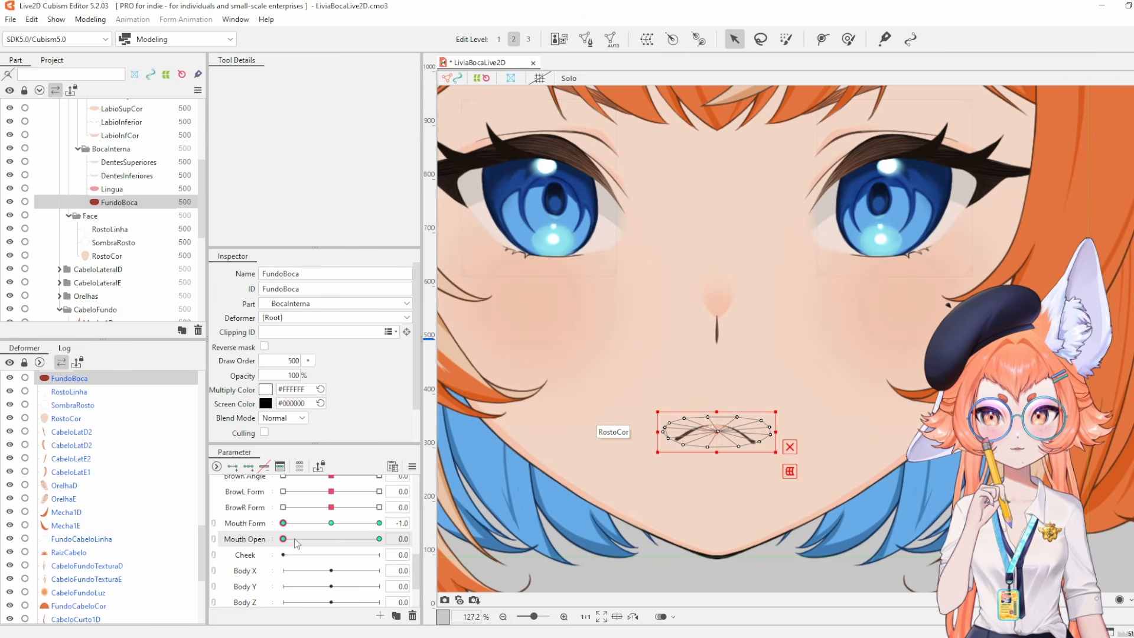
pyautogui.moveTo(294, 538)
pyautogui.mouseDown()
pyautogui.moveTo(416, 530)
pyautogui.moveTo(283, 540)
pyautogui.mouseUp()
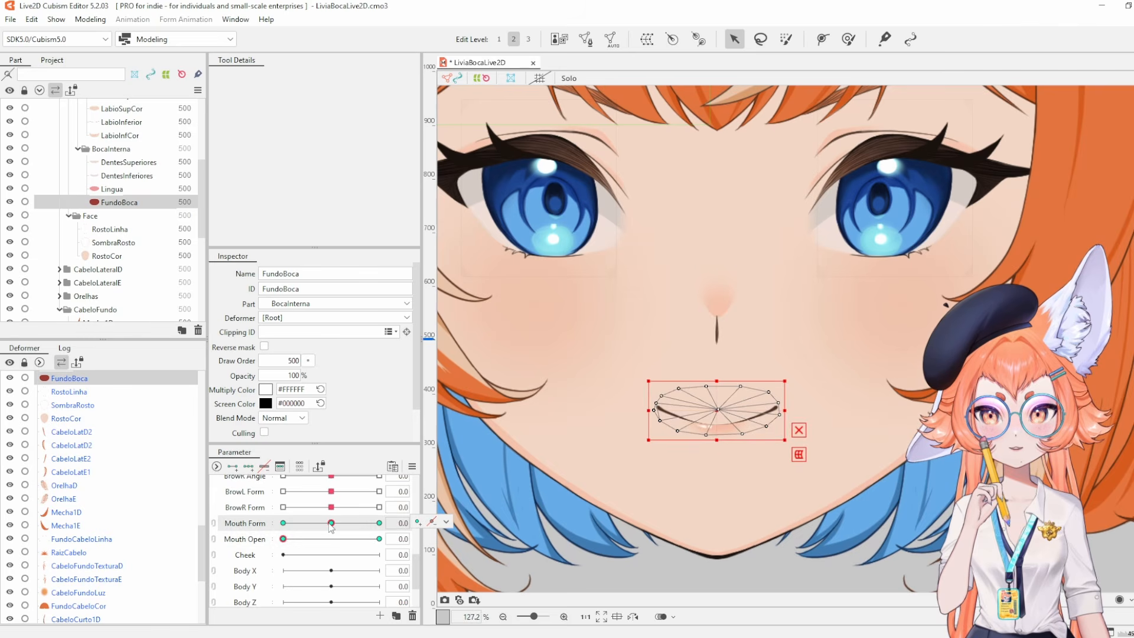
# Select FundoBoca, flatten it over the frown line at Mouth Form -1.0 and Mouth Open 0.0, and pull its ends inward with the Deform Brush.
pyautogui.scroll(4, 714, 440)
pyautogui.click(684, 447)
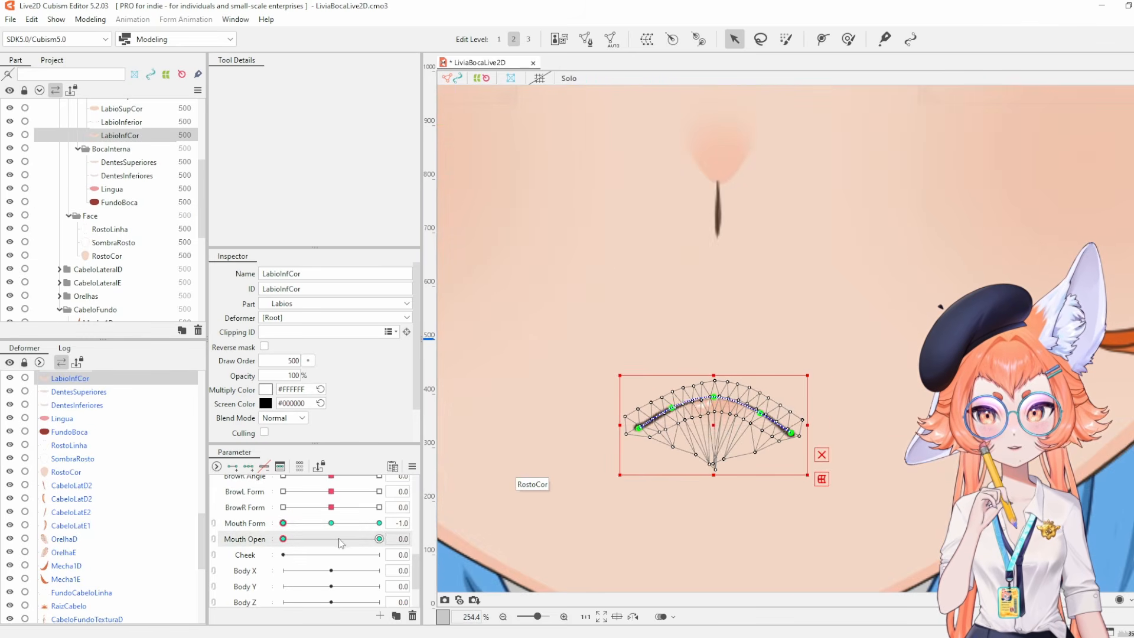
pyautogui.moveTo(340, 542); pyautogui.dragTo(267, 550)
pyautogui.click(694, 354)
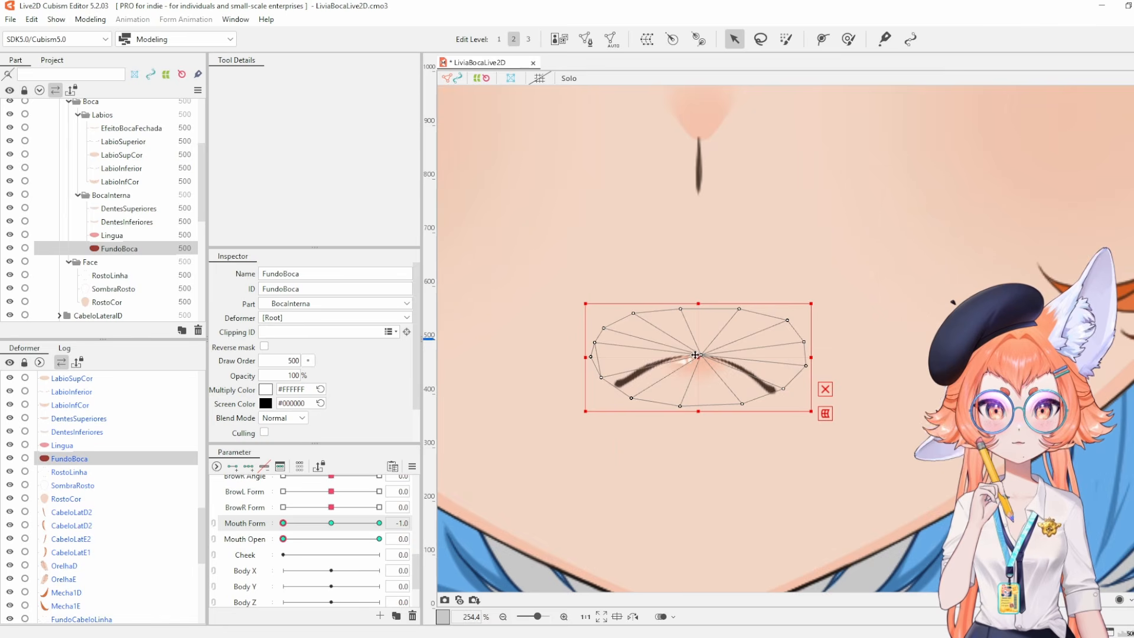
pyautogui.moveTo(698, 301); pyautogui.dragTo(699, 370)
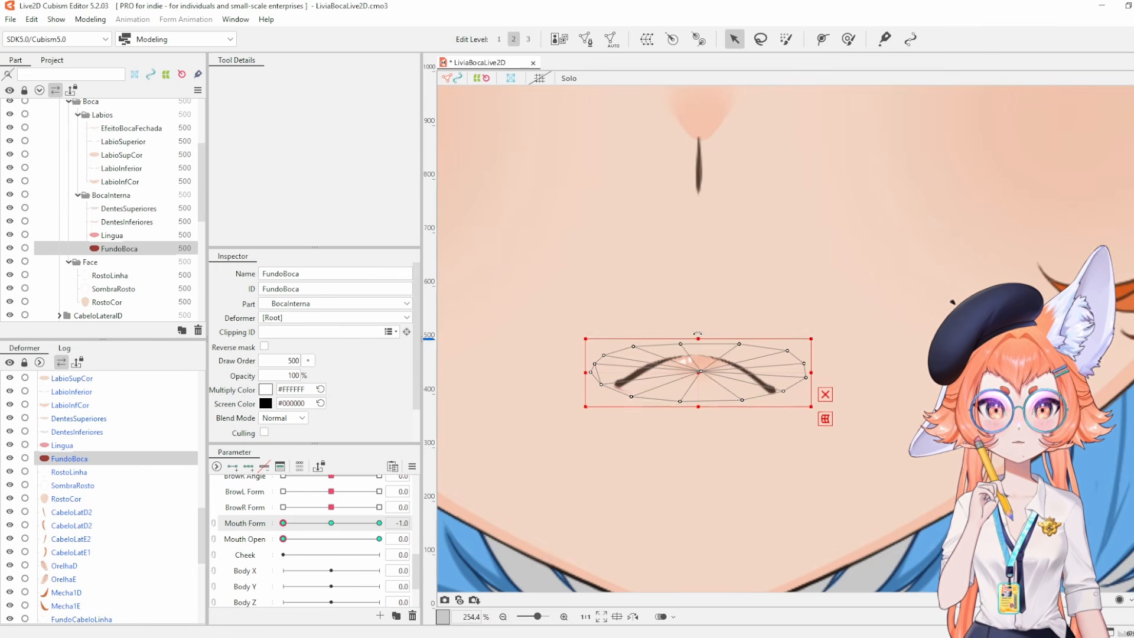
pyautogui.click(849, 39)
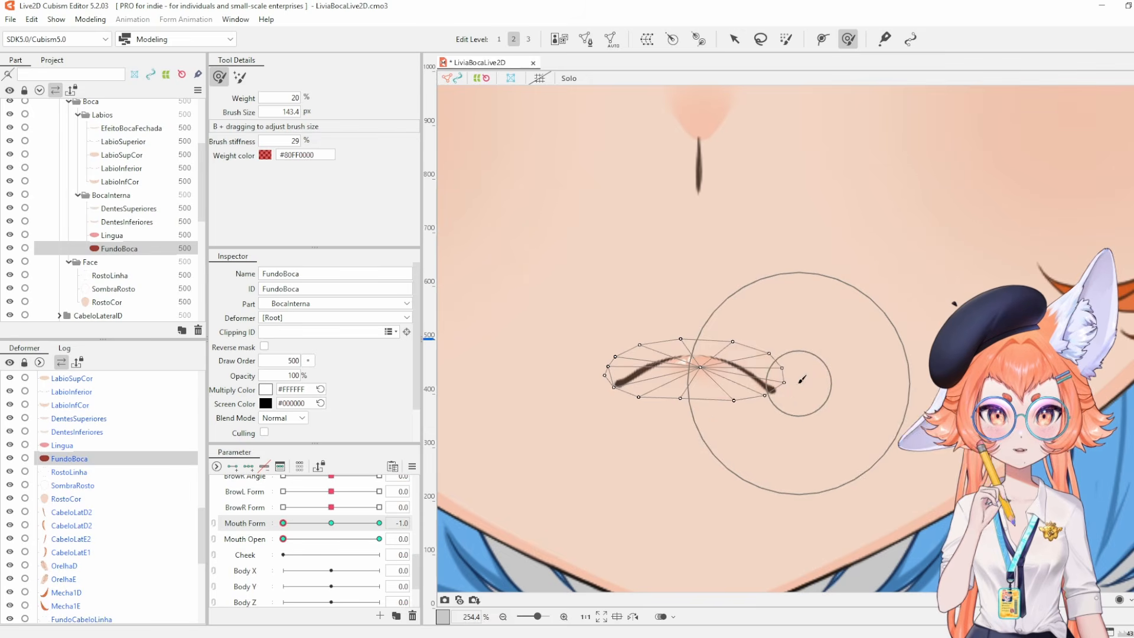
# Test the flattened mouth interior by sweeping Mouth Open at Mouth Form -1.0 and returning it to 0.0.
pyautogui.click(304, 523)
pyautogui.moveTo(284, 538); pyautogui.dragTo(339, 540)
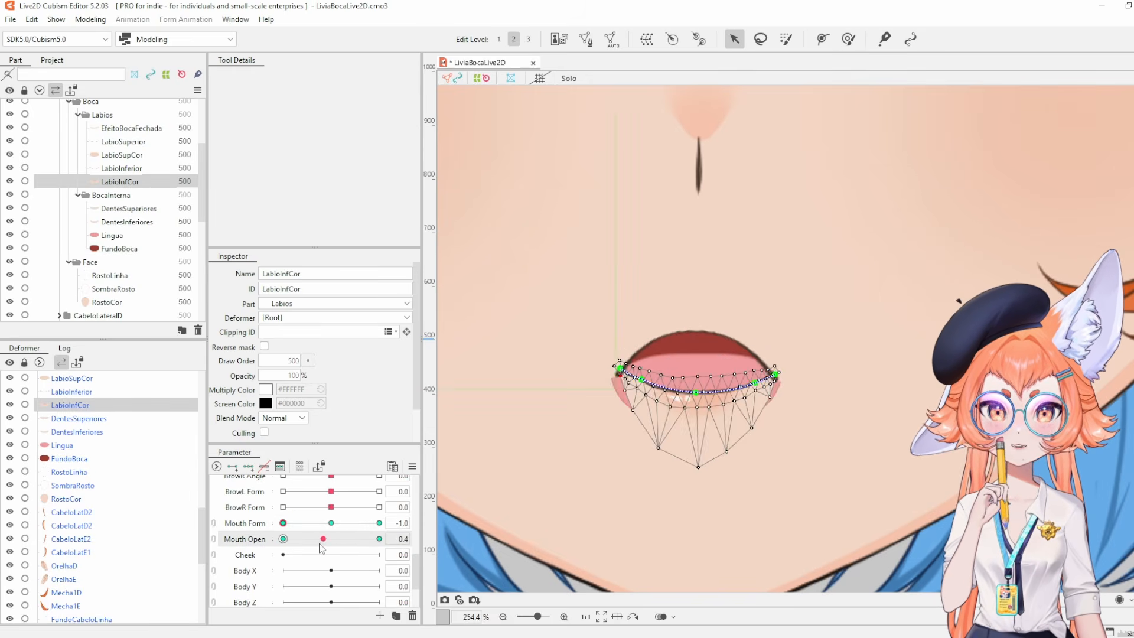
pyautogui.moveTo(322, 542); pyautogui.dragTo(222, 556)
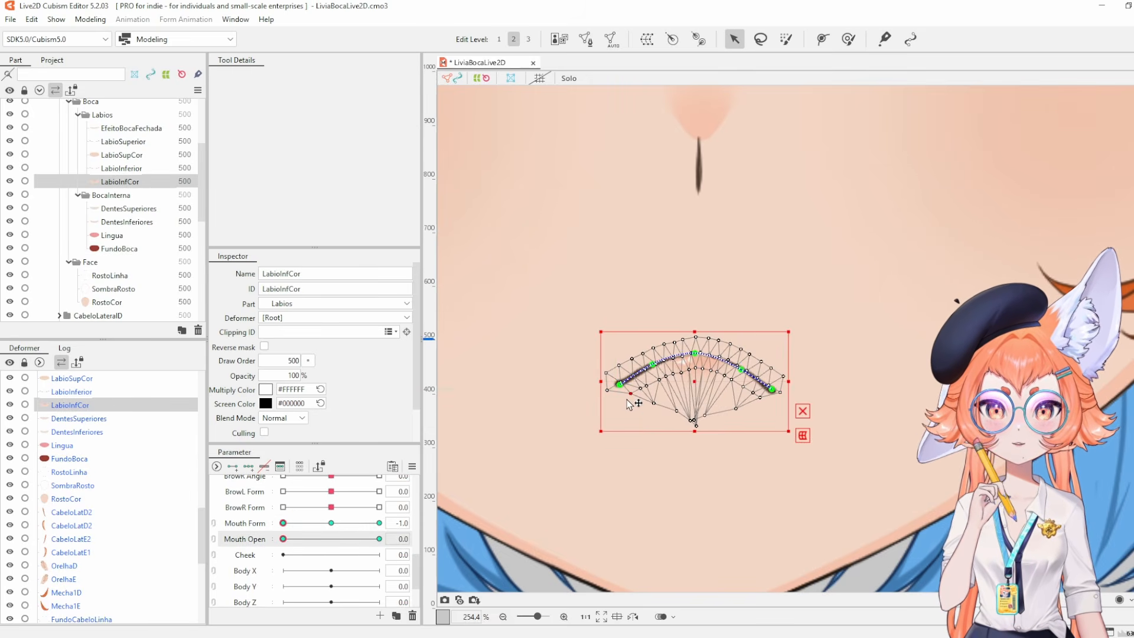
# Select LabioInfCor and spread its lower mesh points outward and down below the frown line at Mouth Form -1.0 and Mouth Open 0.0.
pyautogui.click(136, 170)
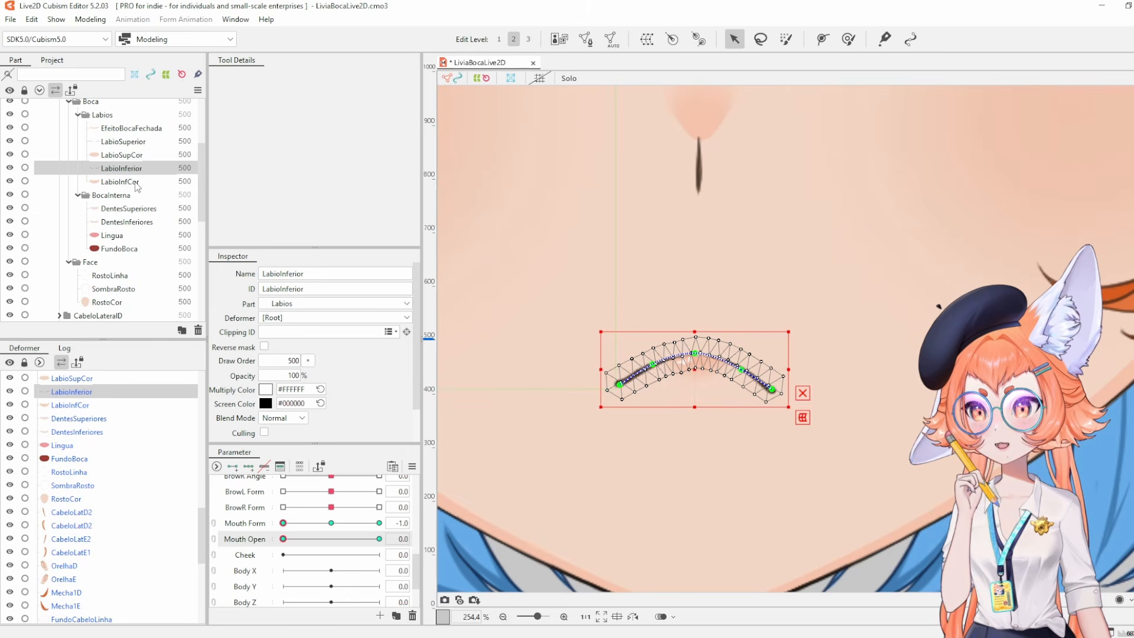
pyautogui.click(137, 183)
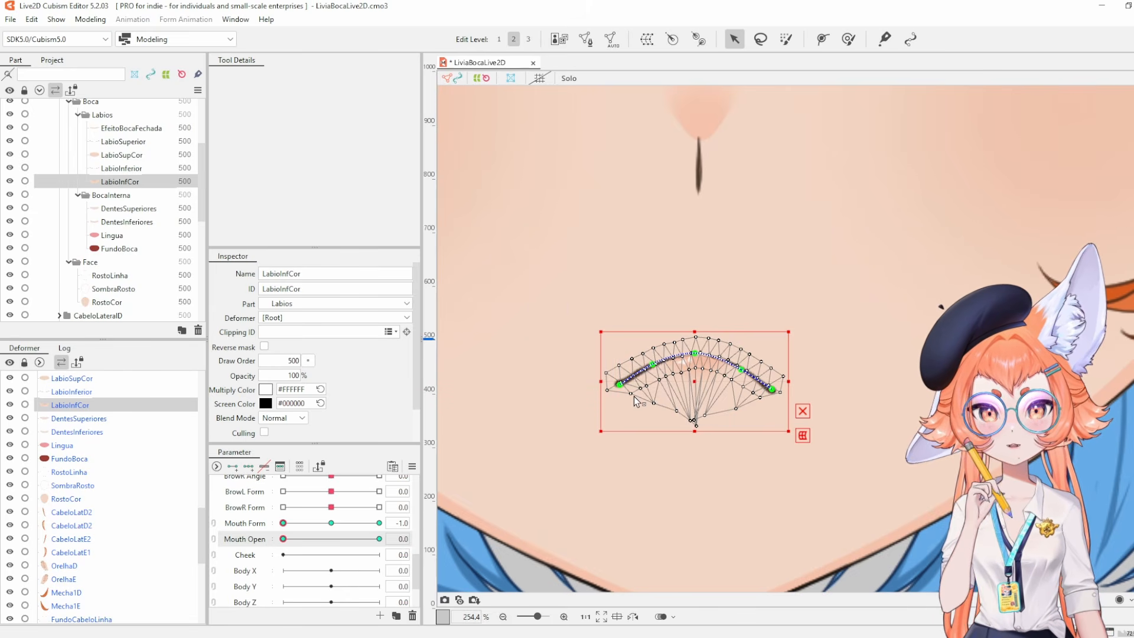
pyautogui.moveTo(631, 394); pyautogui.dragTo(606, 402)
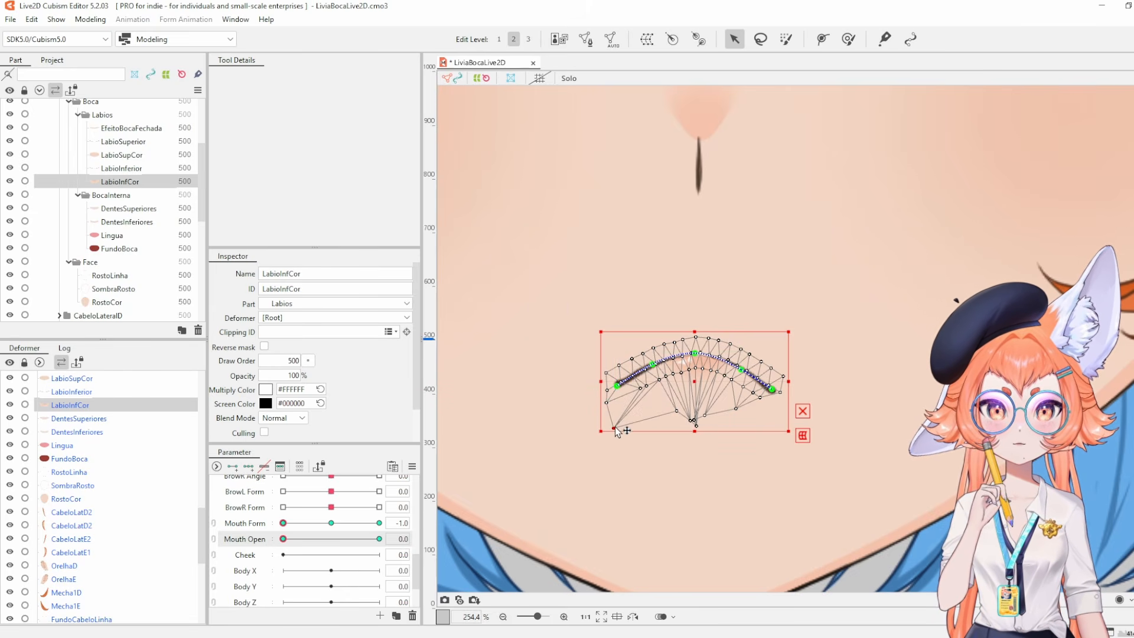
pyautogui.moveTo(691, 421); pyautogui.dragTo(699, 462)
pyautogui.moveTo(694, 420)
pyautogui.mouseDown()
pyautogui.moveTo(741, 453)
pyautogui.moveTo(766, 451)
pyautogui.mouseUp()
pyautogui.moveTo(736, 408)
pyautogui.mouseDown()
pyautogui.moveTo(788, 420)
pyautogui.moveTo(792, 433)
pyautogui.mouseUp()
pyautogui.moveTo(741, 451)
pyautogui.mouseDown()
pyautogui.moveTo(731, 463)
pyautogui.moveTo(772, 455)
pyautogui.mouseUp()
pyautogui.moveTo(699, 463); pyautogui.dragTo(699, 466)
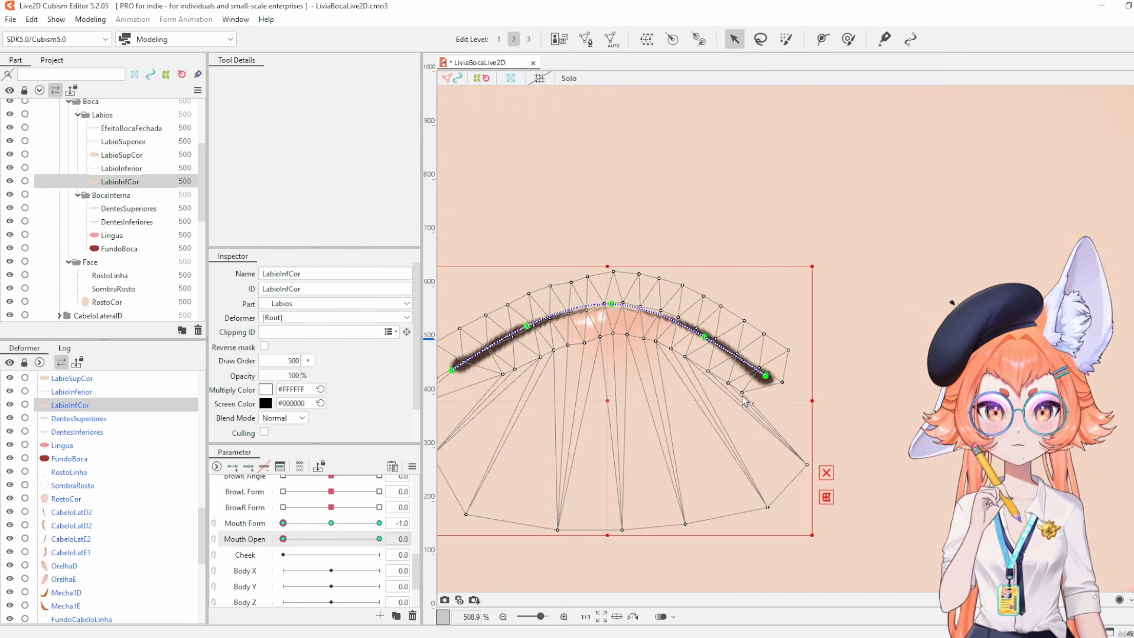
# Check the lower lip by sweeping Mouth Open at Mouth Form -1.0, and view the closed mouth across Mouth Form.
pyautogui.moveTo(283, 538); pyautogui.dragTo(666, 324)
pyautogui.keyDown('ctrl'); pyautogui.click(124, 168); pyautogui.keyUp('ctrl')
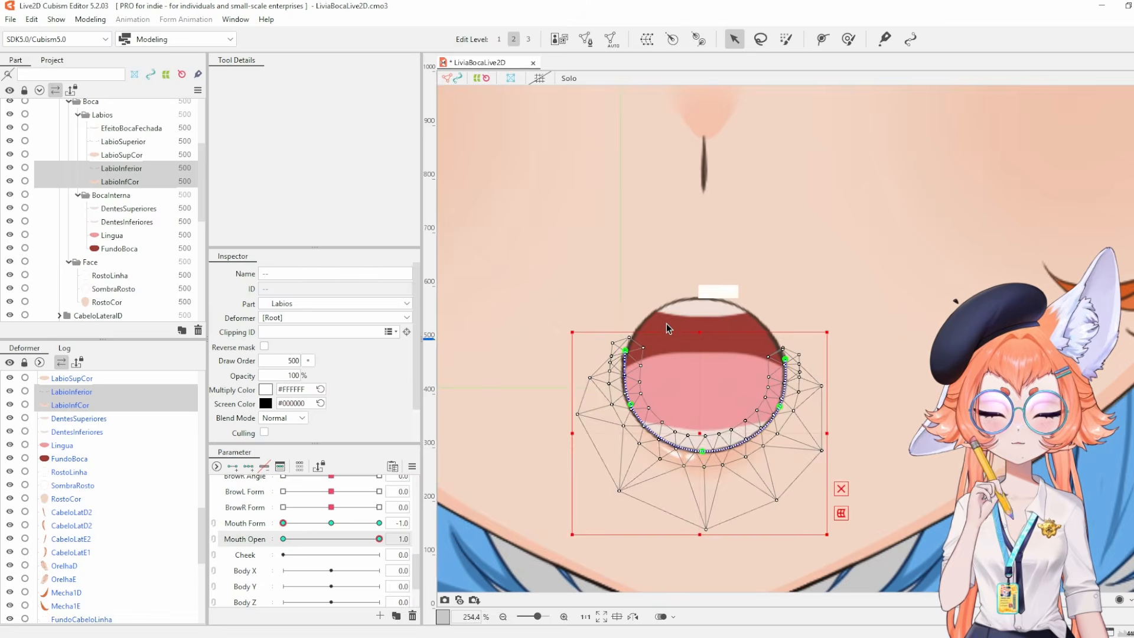
pyautogui.scroll(-5, 599, 376)
pyautogui.click(599, 376)
pyautogui.moveTo(318, 537); pyautogui.dragTo(255, 555)
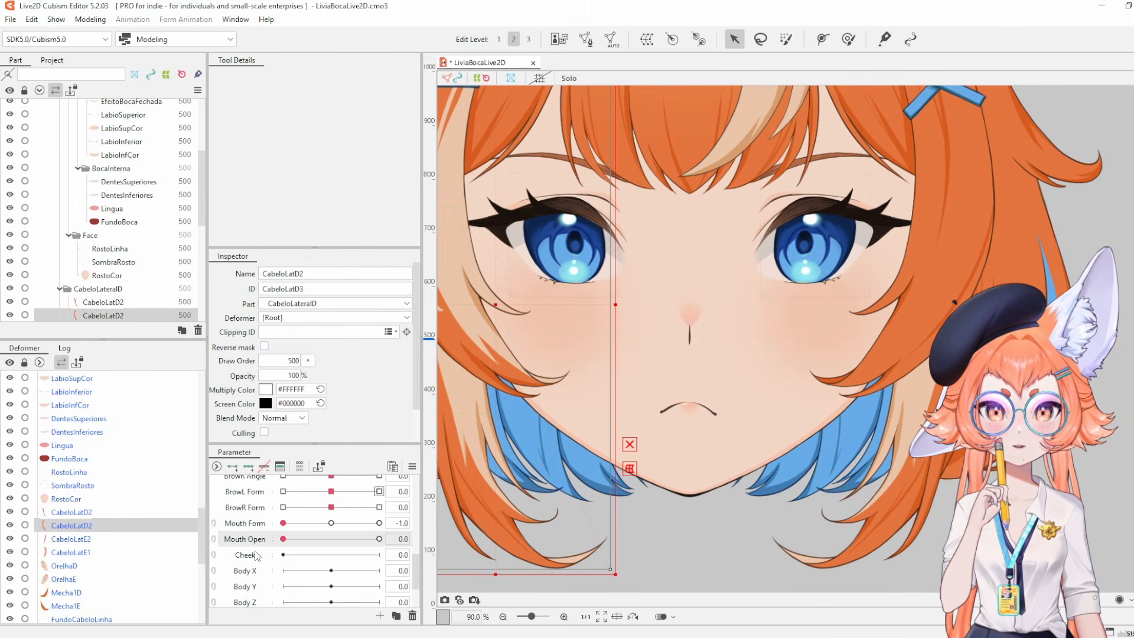
pyautogui.moveTo(337, 546); pyautogui.dragTo(302, 524)
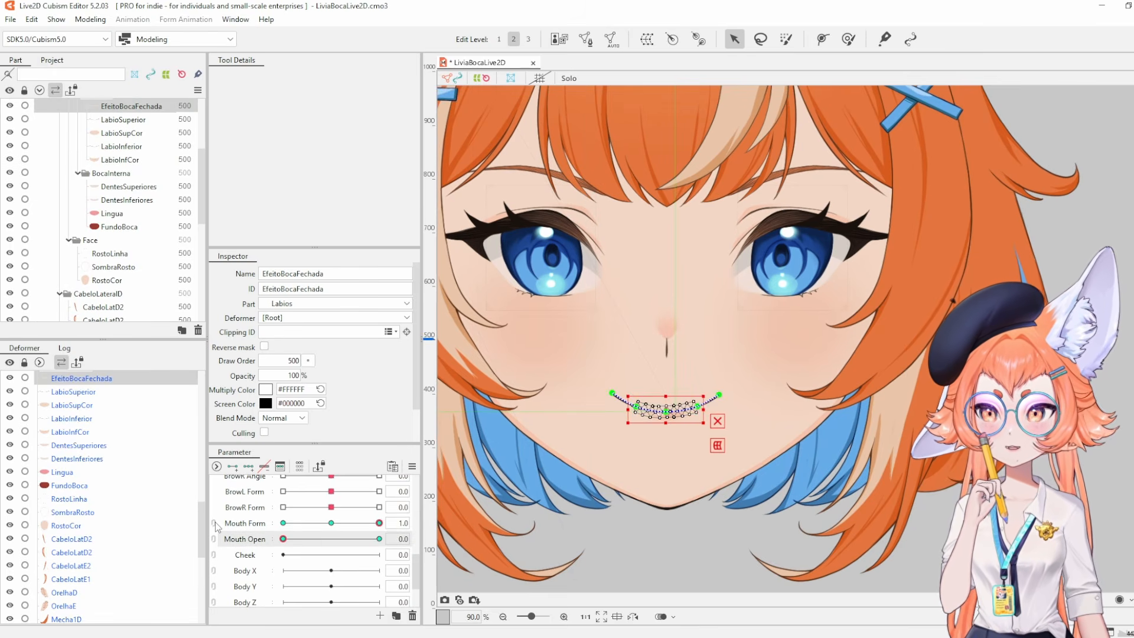
# Link Mouth Form with Mouth Open and test the mouth at the corners and midpoints of the combined parameter grid.
pyautogui.click(214, 503)
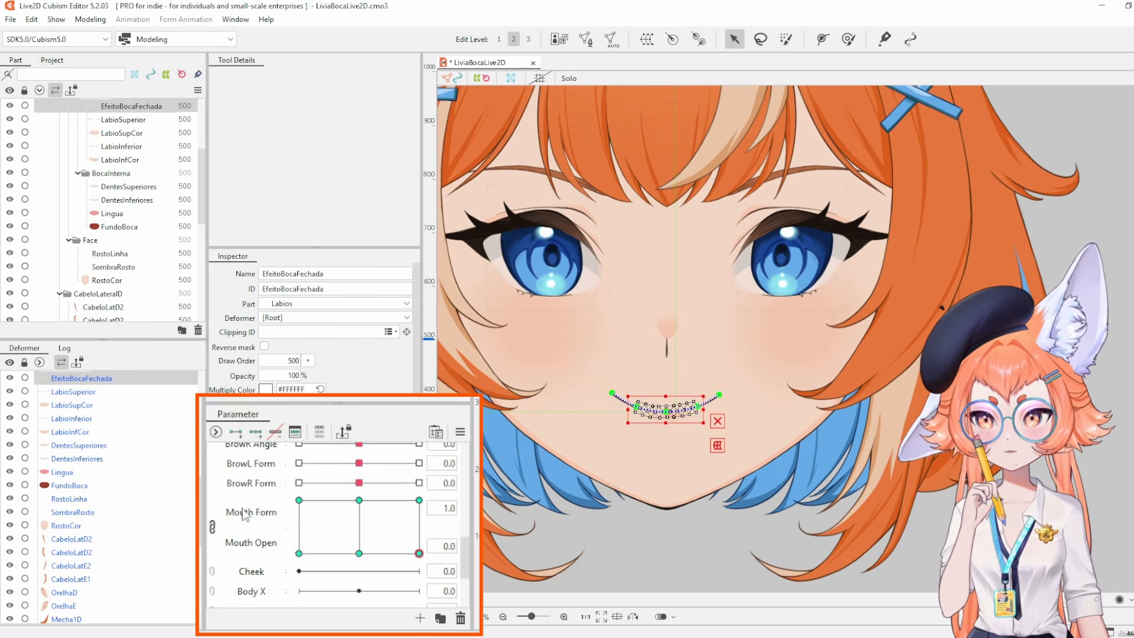
pyautogui.click(307, 549)
pyautogui.press('Escape')
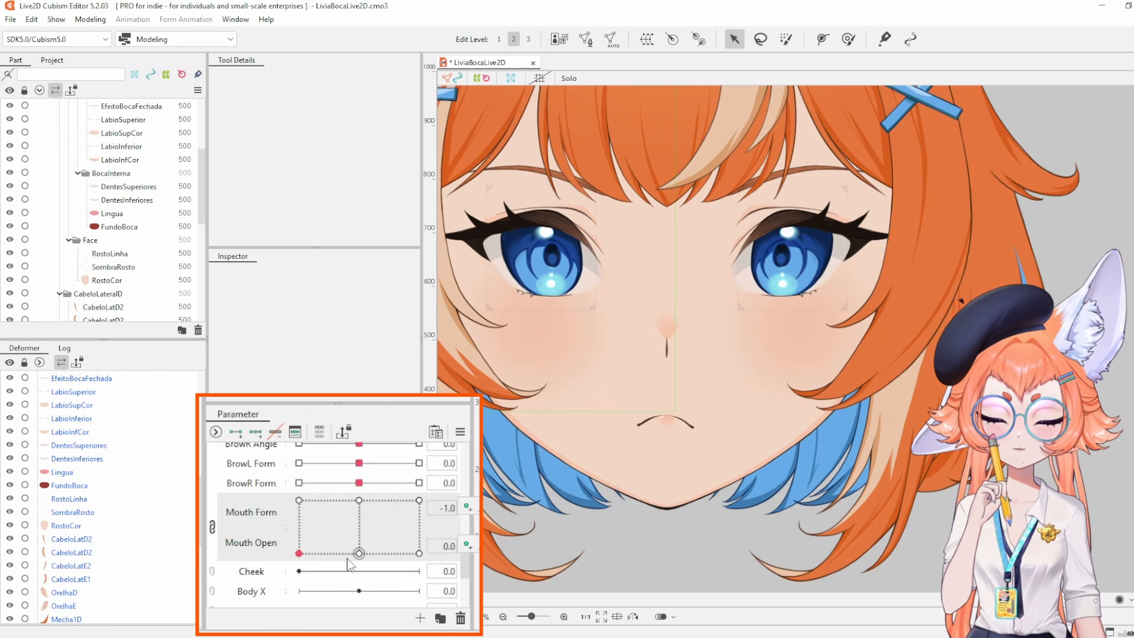
pyautogui.moveTo(305, 552); pyautogui.dragTo(281, 490)
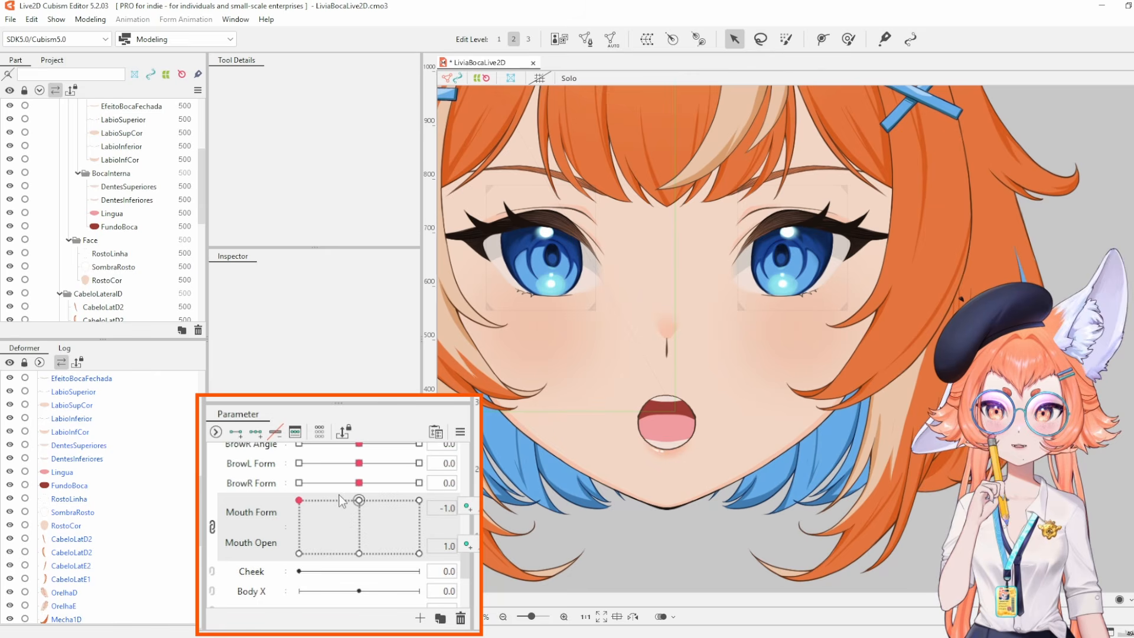
pyautogui.click(365, 548)
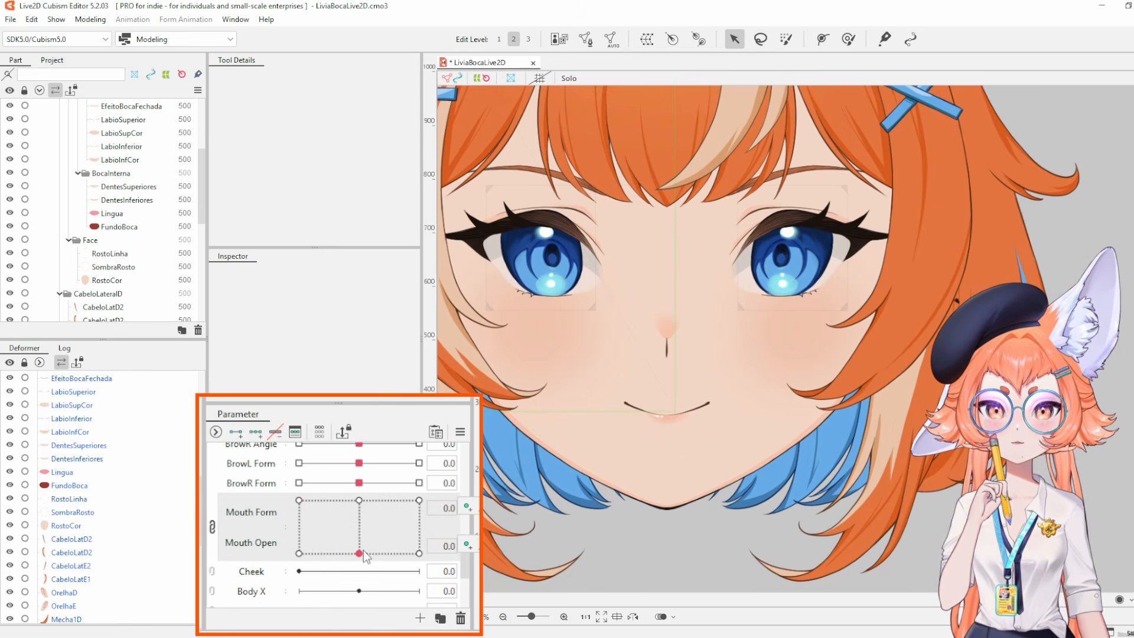
pyautogui.click(363, 505)
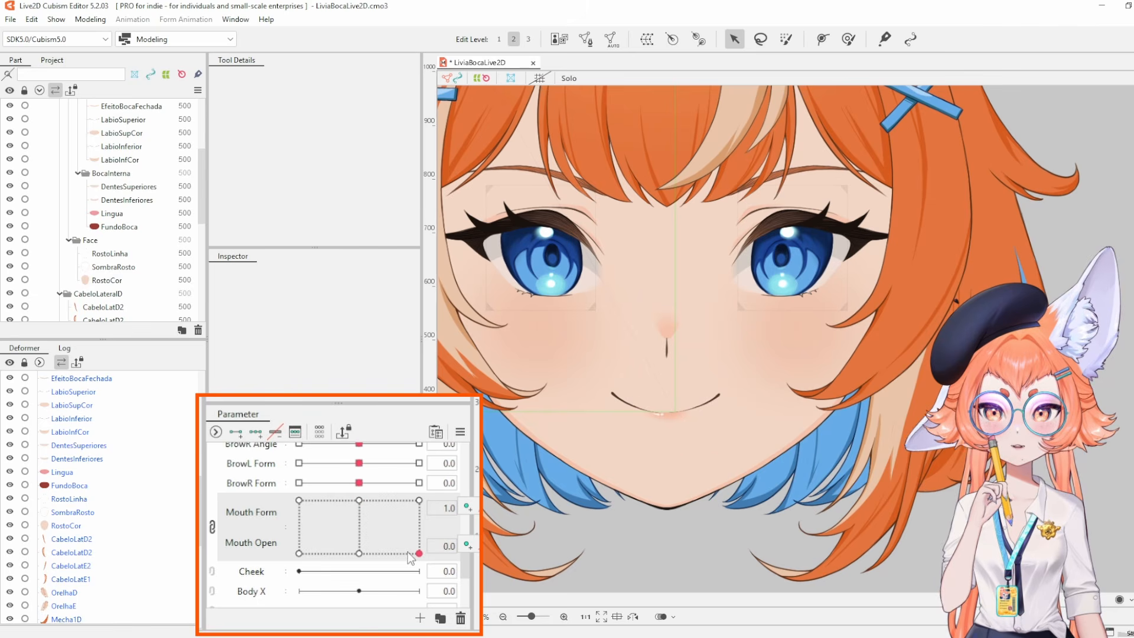
pyautogui.moveTo(430, 515); pyautogui.dragTo(437, 477)
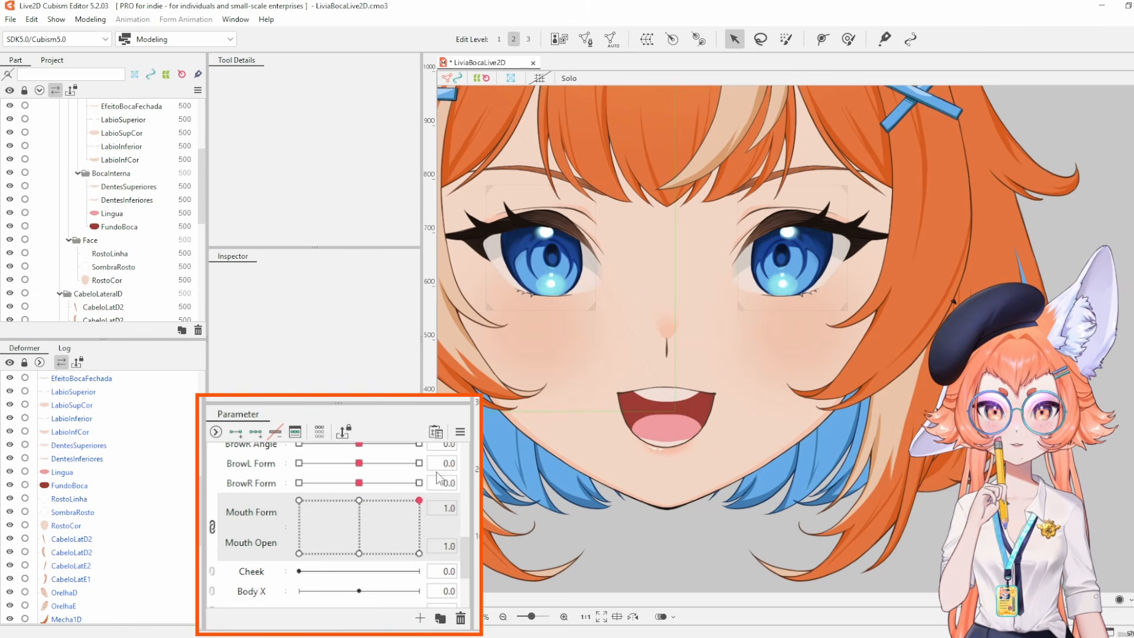
pyautogui.moveTo(378, 514); pyautogui.dragTo(305, 540)
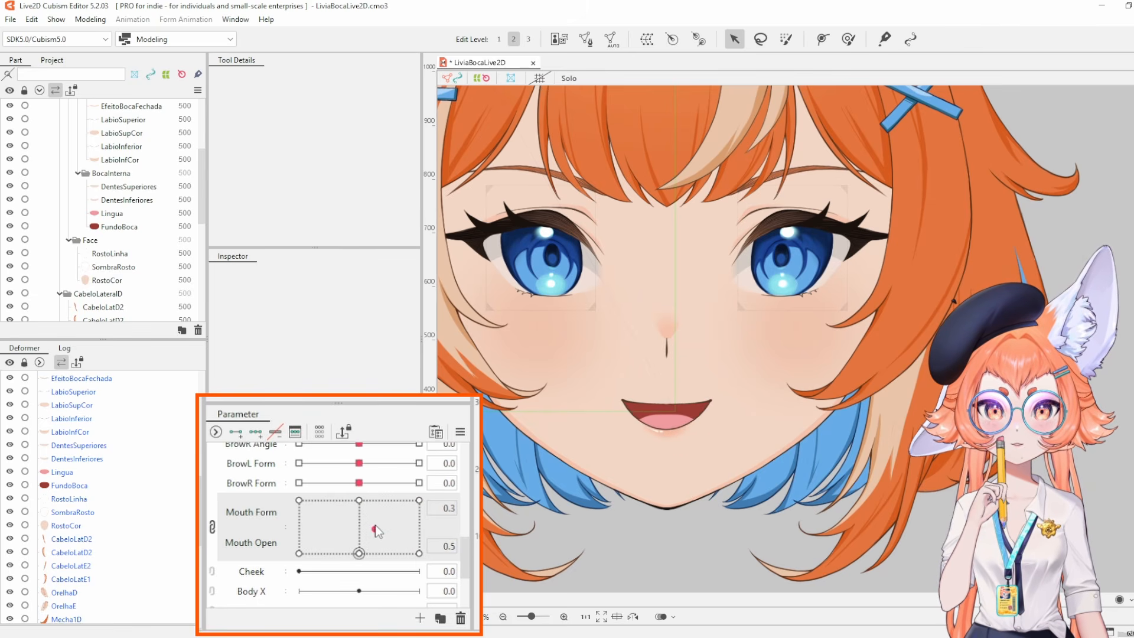
pyautogui.moveTo(377, 532); pyautogui.dragTo(335, 553)
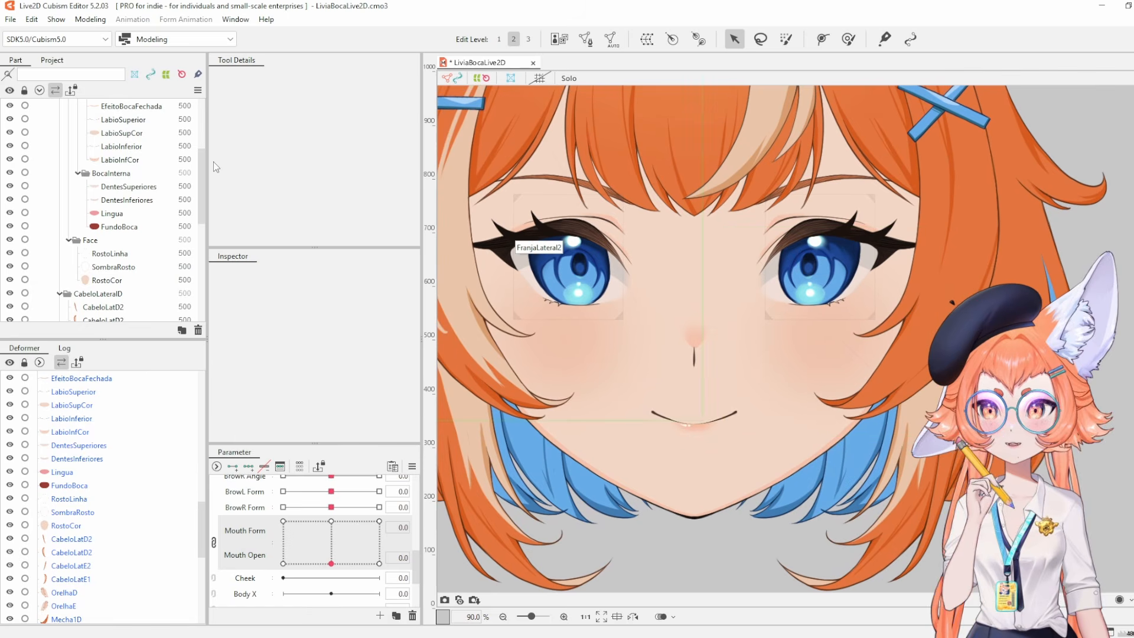
# Open Physics Settings, enlarge its window, preview the mouth moving with the Posing pattern, and close it.
pyautogui.click(90, 19)
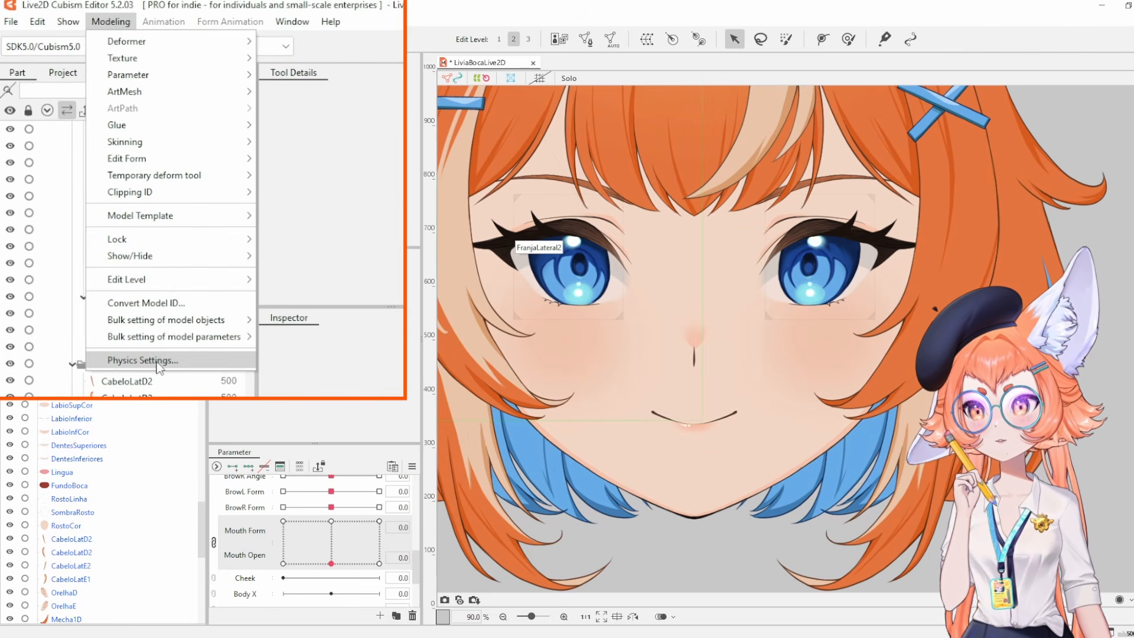
pyautogui.click(142, 360)
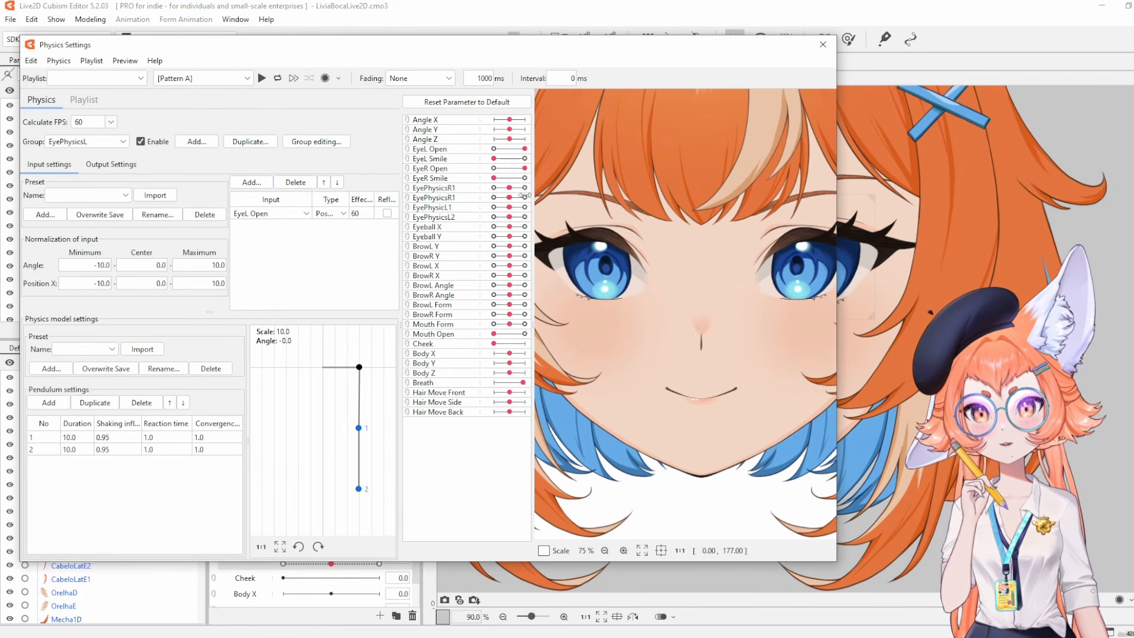
pyautogui.moveTo(524, 195); pyautogui.dragTo(520, 195)
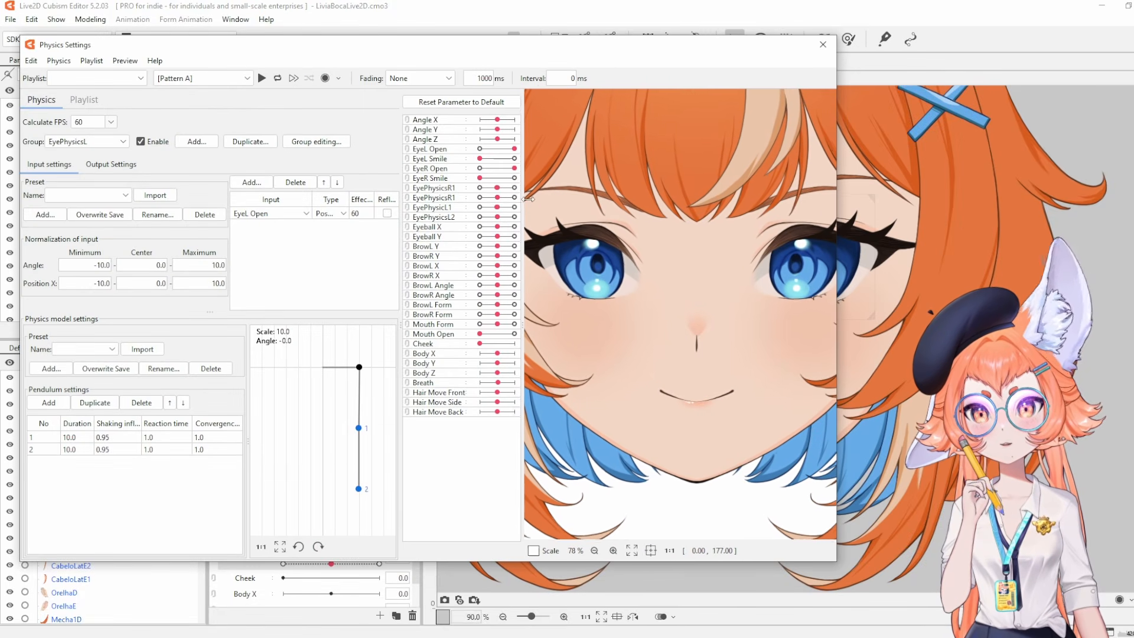
pyautogui.moveTo(837, 201); pyautogui.dragTo(963, 201)
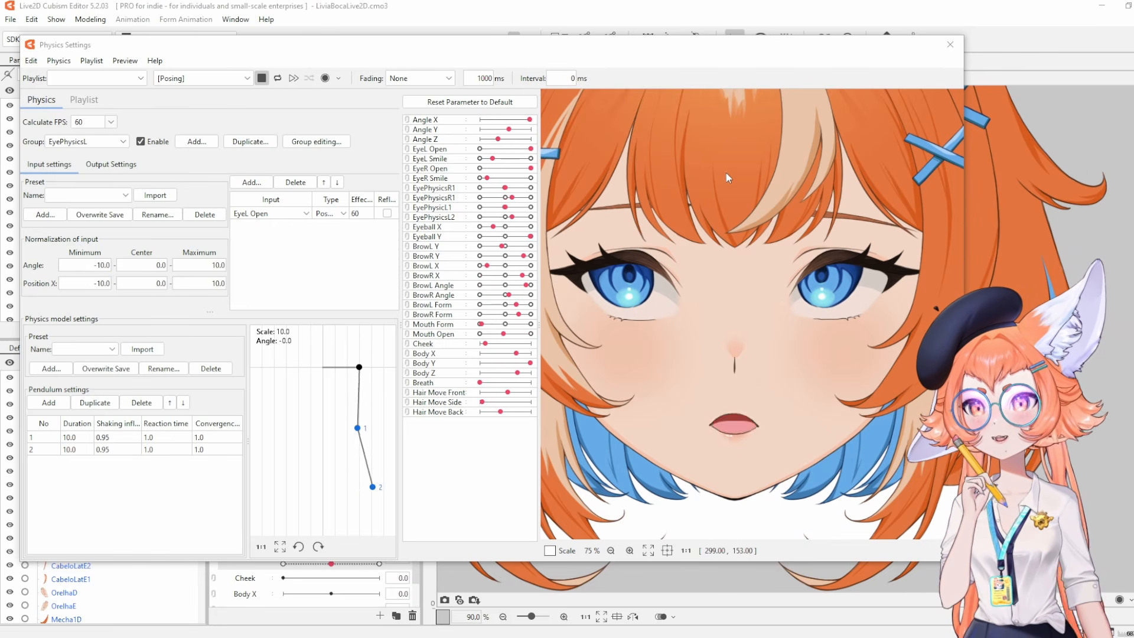
pyautogui.click(950, 44)
# Unlink Mouth Form and Mouth Open, leaving Mouth Open at 1.0 and setting Mouth Form to 0.0.
pyautogui.moveTo(313, 544); pyautogui.dragTo(456, 499)
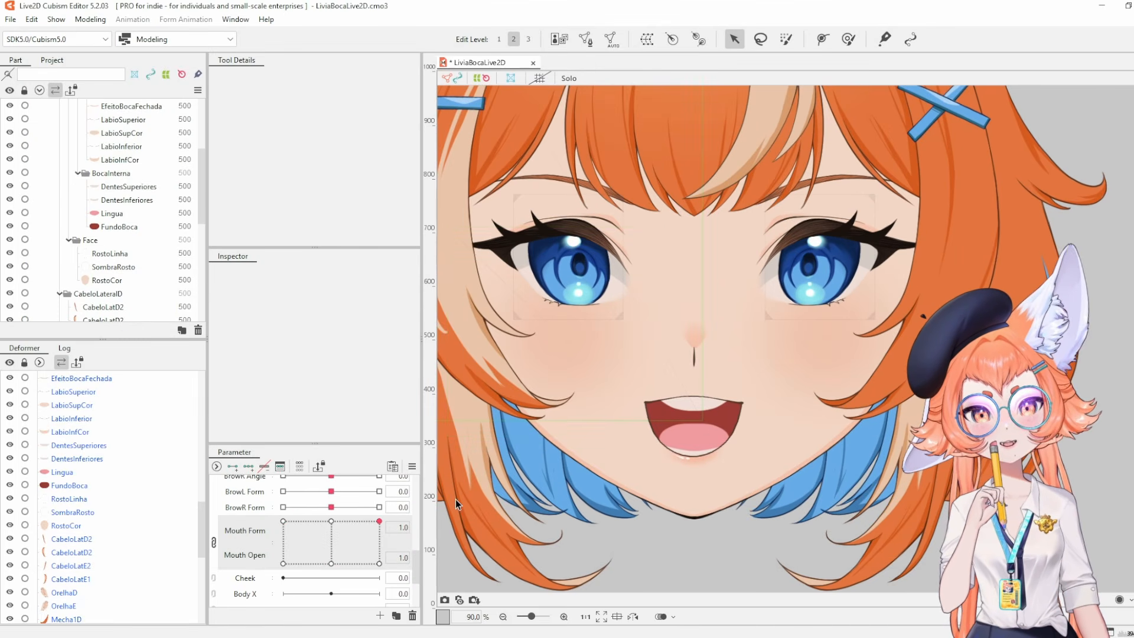
pyautogui.click(214, 543)
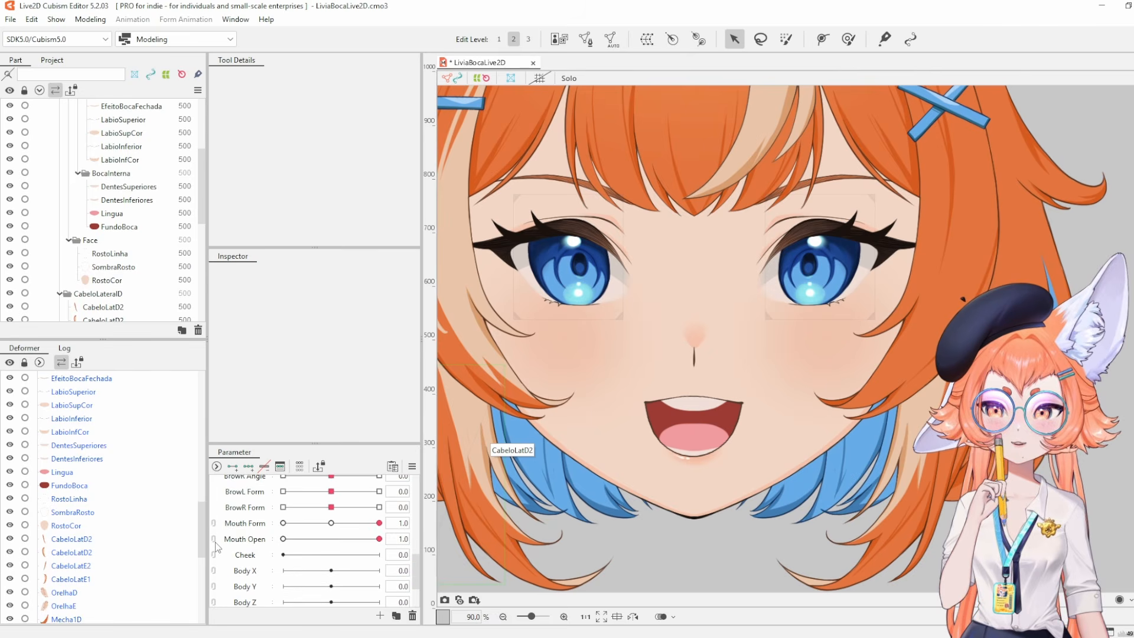
pyautogui.click(331, 522)
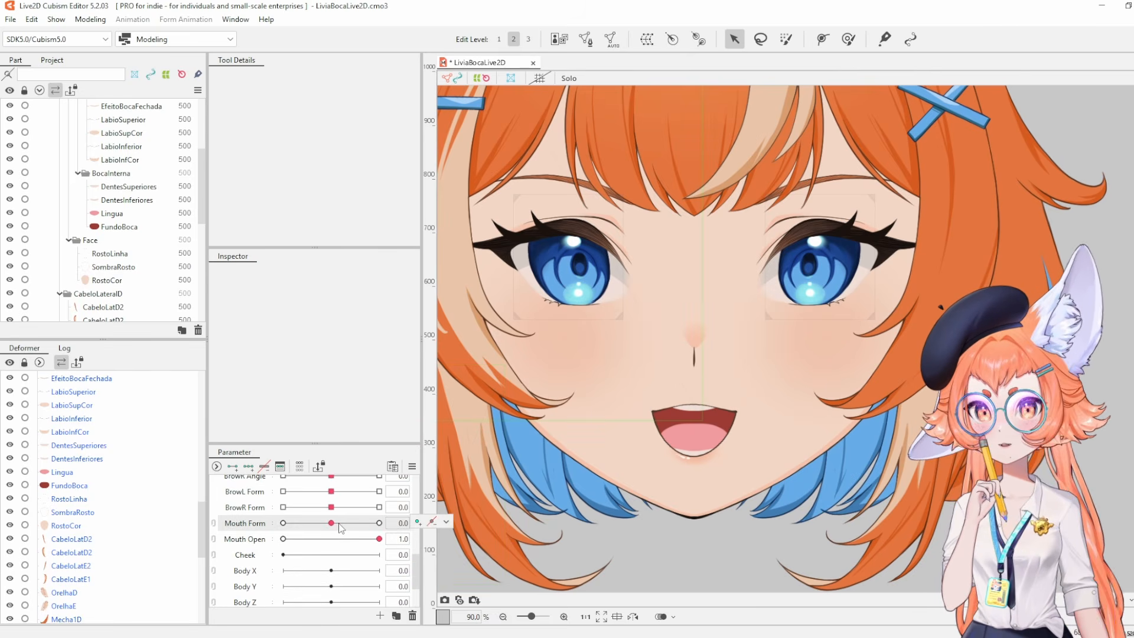
# Select DentesSuperiores and add keys at 0.0 and 1.0 on Mouth Open, with Mouth Form at 0.0.
pyautogui.click(701, 413)
pyautogui.scroll(3, 703, 418)
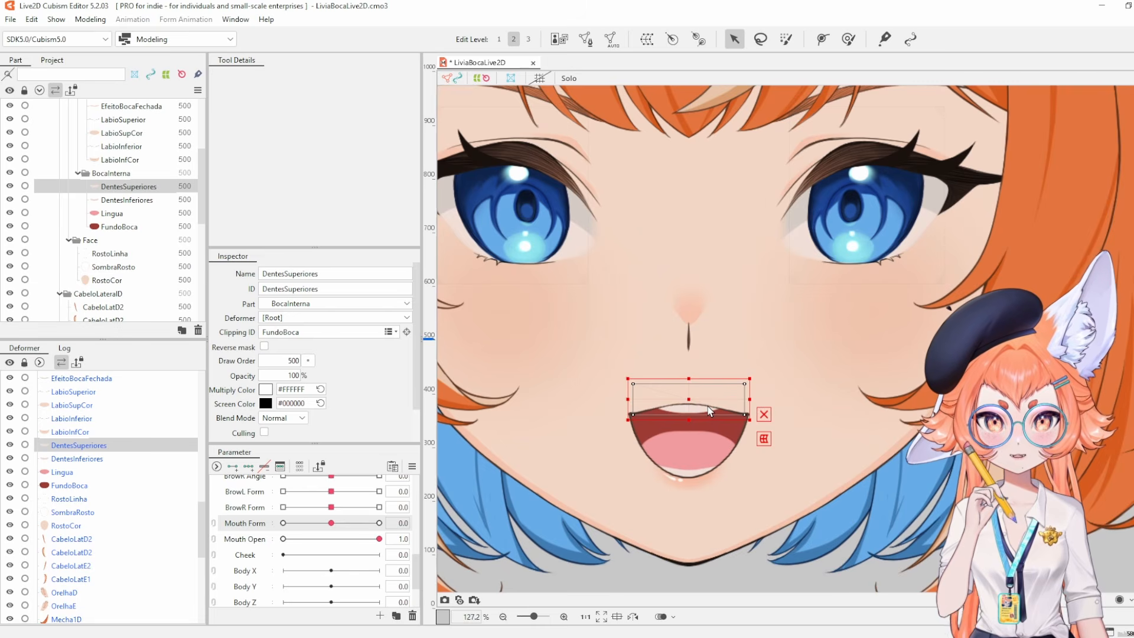
pyautogui.moveTo(379, 523); pyautogui.dragTo(308, 547)
pyautogui.click(331, 524)
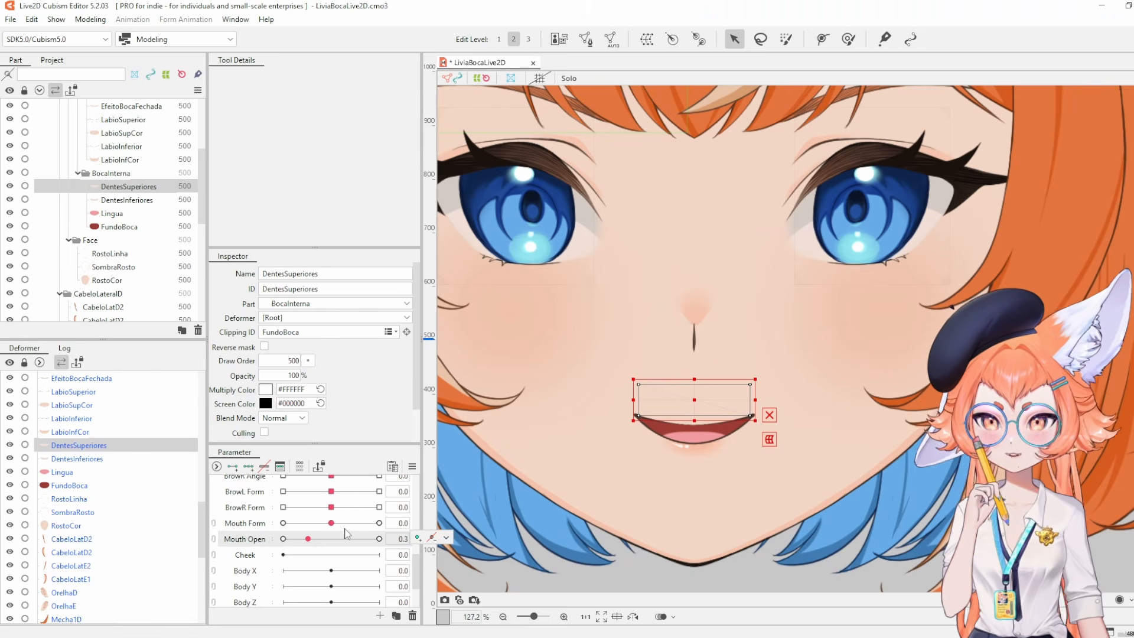
pyautogui.moveTo(283, 539); pyautogui.dragTo(353, 541)
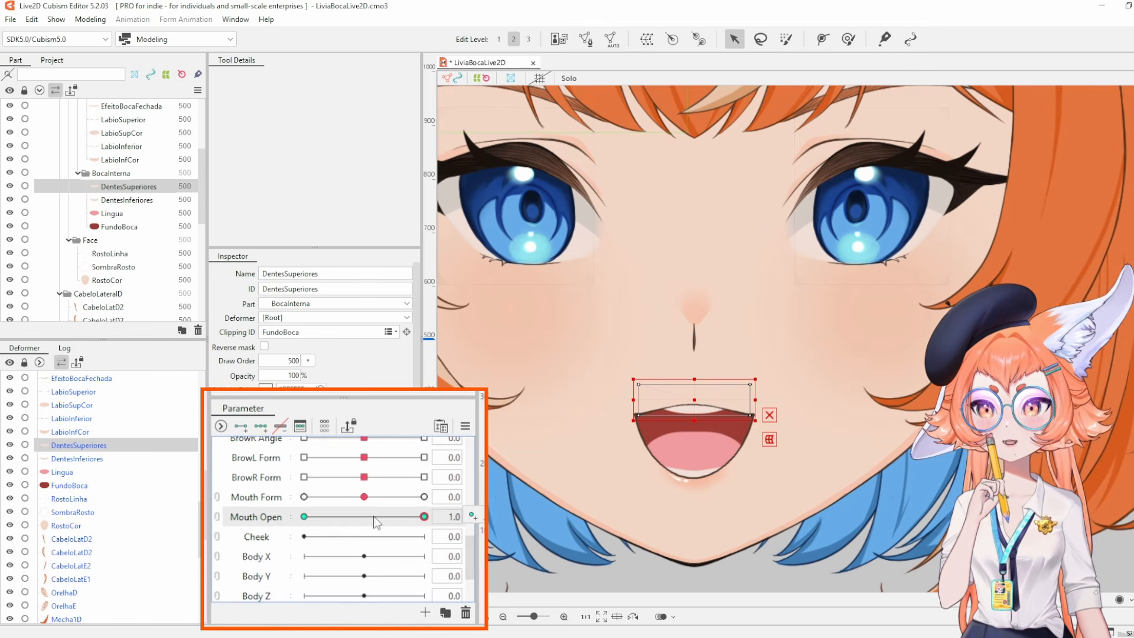
# Check the upper teeth across the Mouth Open range and add a DentesSuperiores key at 0.2 on that parameter.
pyautogui.moveTo(374, 517); pyautogui.dragTo(337, 516)
pyautogui.click(423, 517)
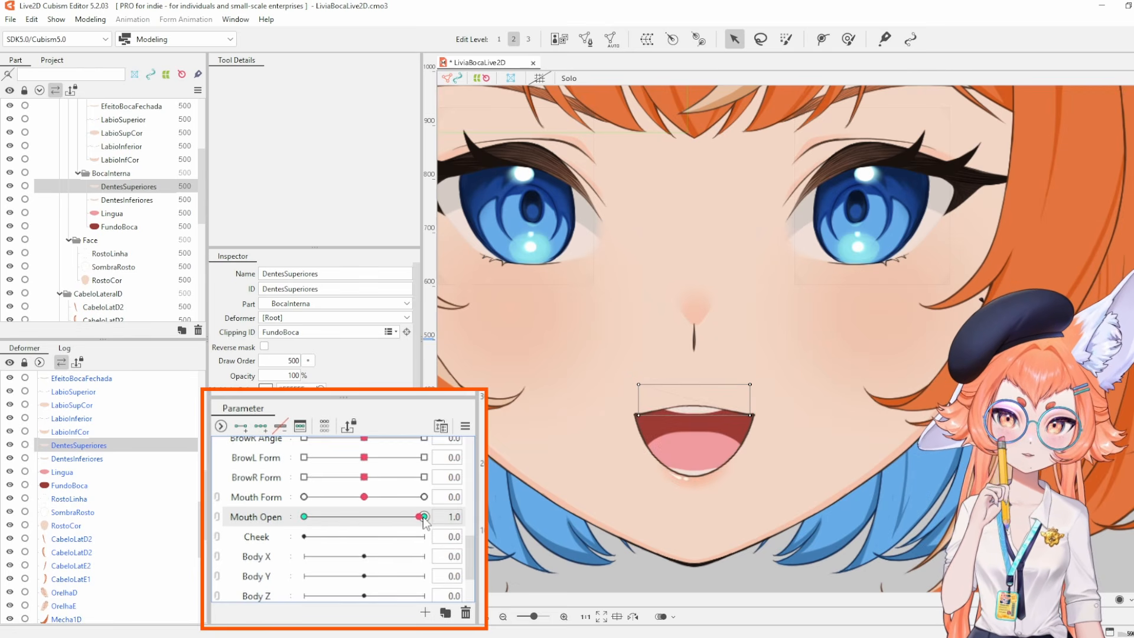
pyautogui.moveTo(424, 517); pyautogui.dragTo(320, 515)
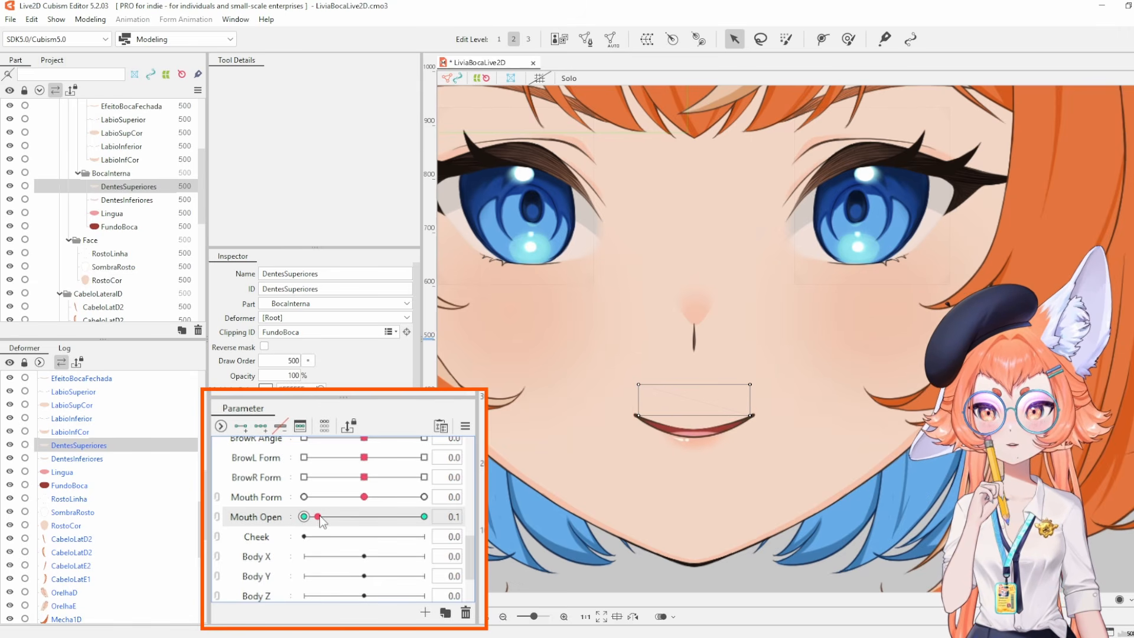
pyautogui.click(451, 518)
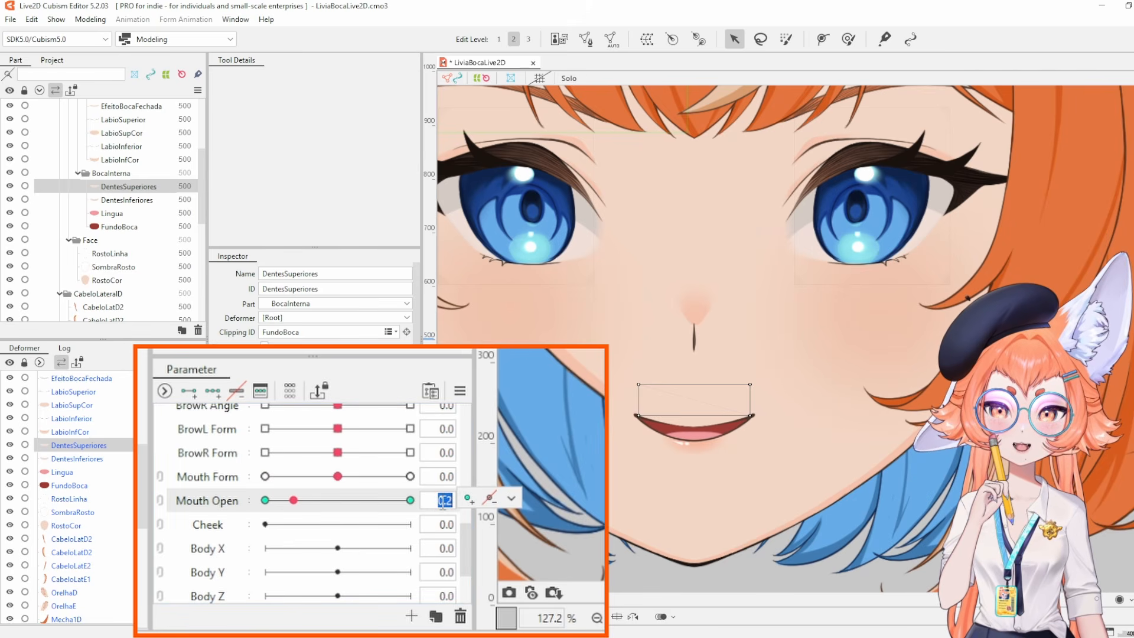
pyautogui.click(511, 498)
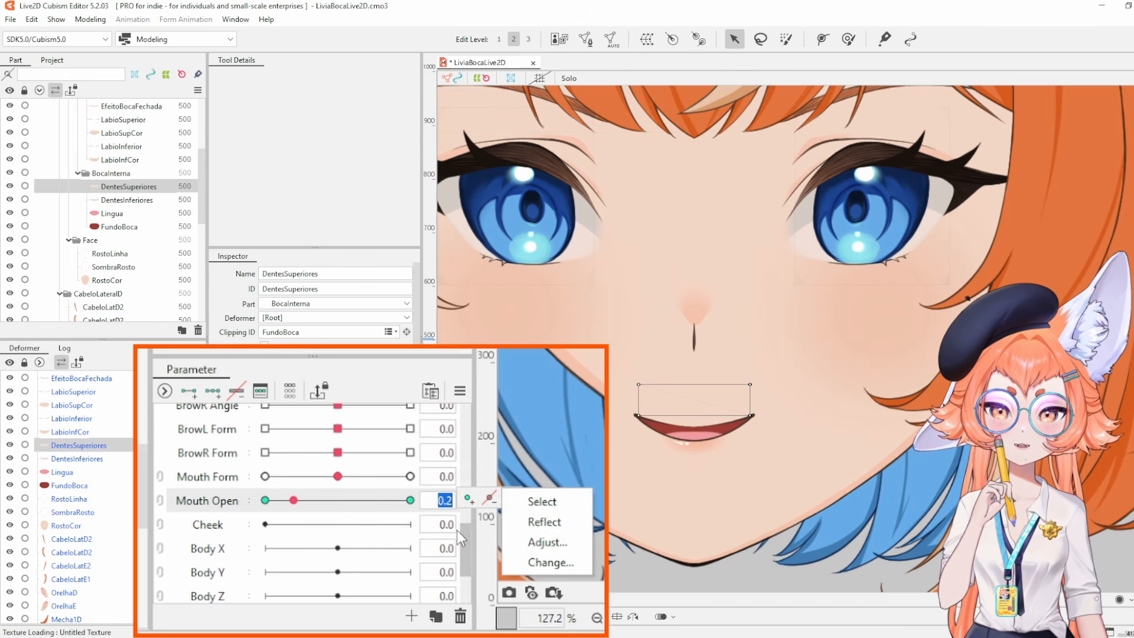
pyautogui.click(367, 501)
pyautogui.click(291, 500)
pyautogui.click(437, 501)
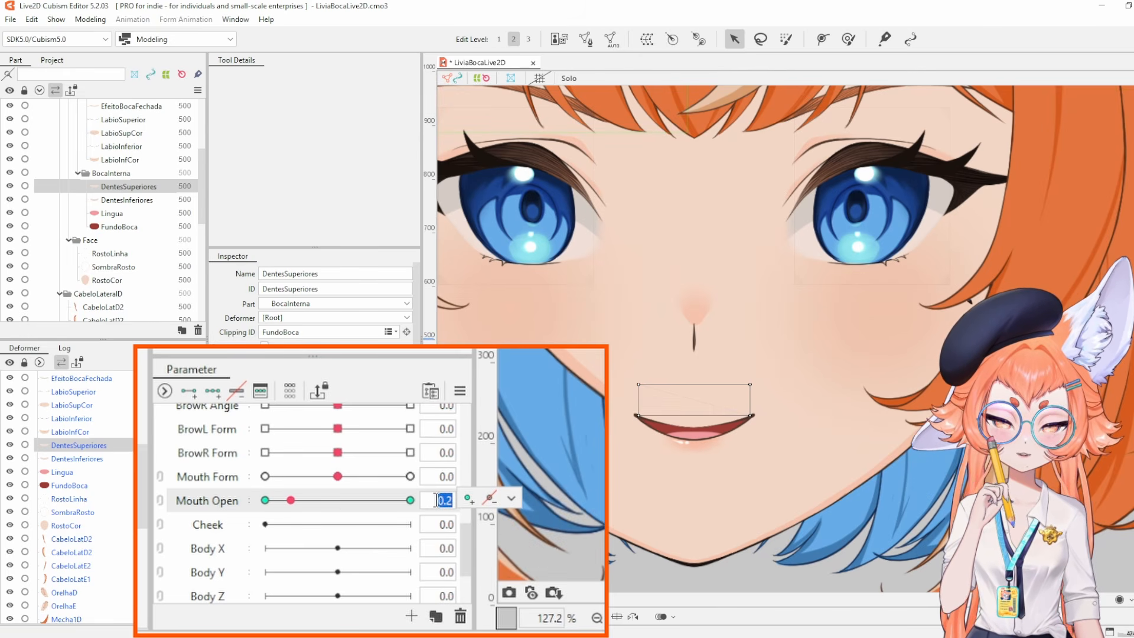
pyautogui.write('0.22')
pyautogui.press('Return')
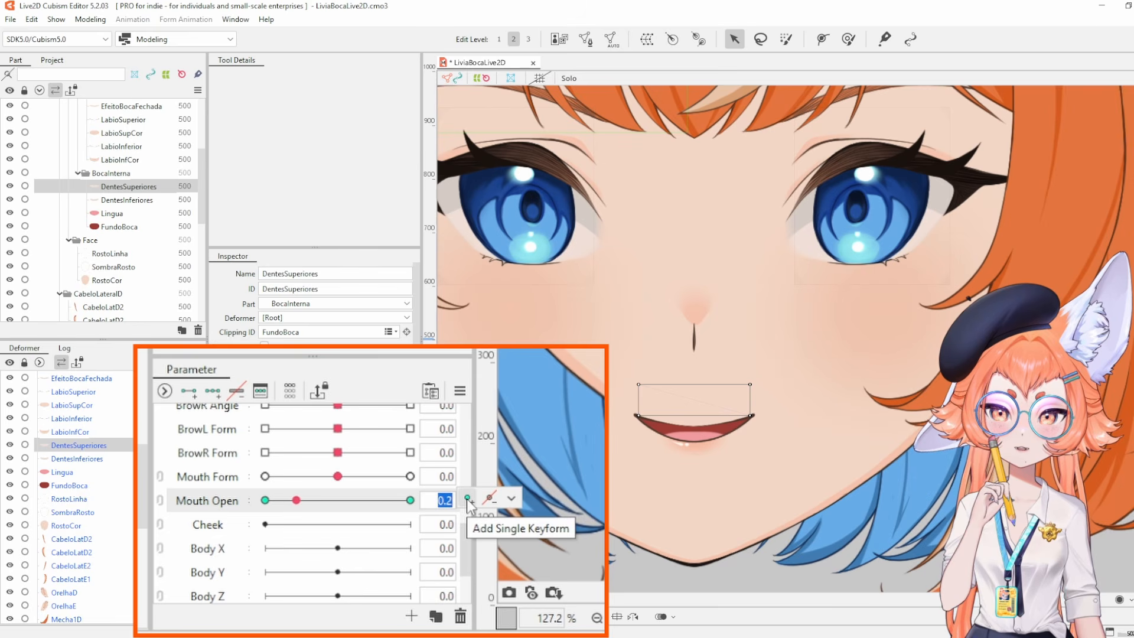
pyautogui.click(468, 499)
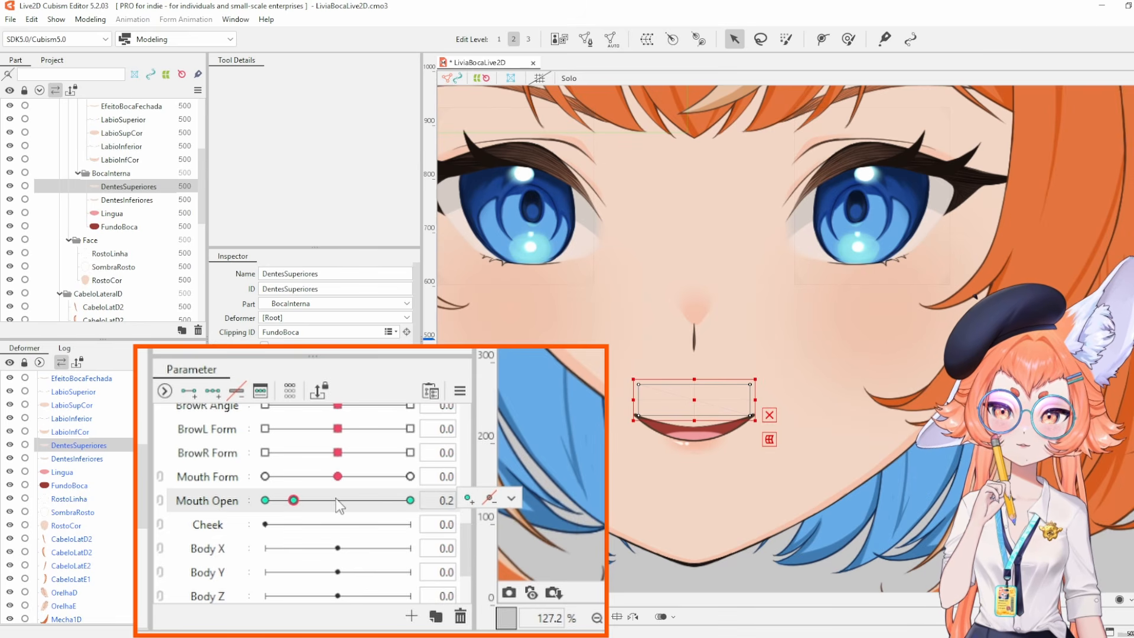
# With Mouth Open at 0.0, move DentesSuperiores down over the closed mouth line and hide the Labios folder.
pyautogui.moveTo(295, 502); pyautogui.dragTo(278, 539)
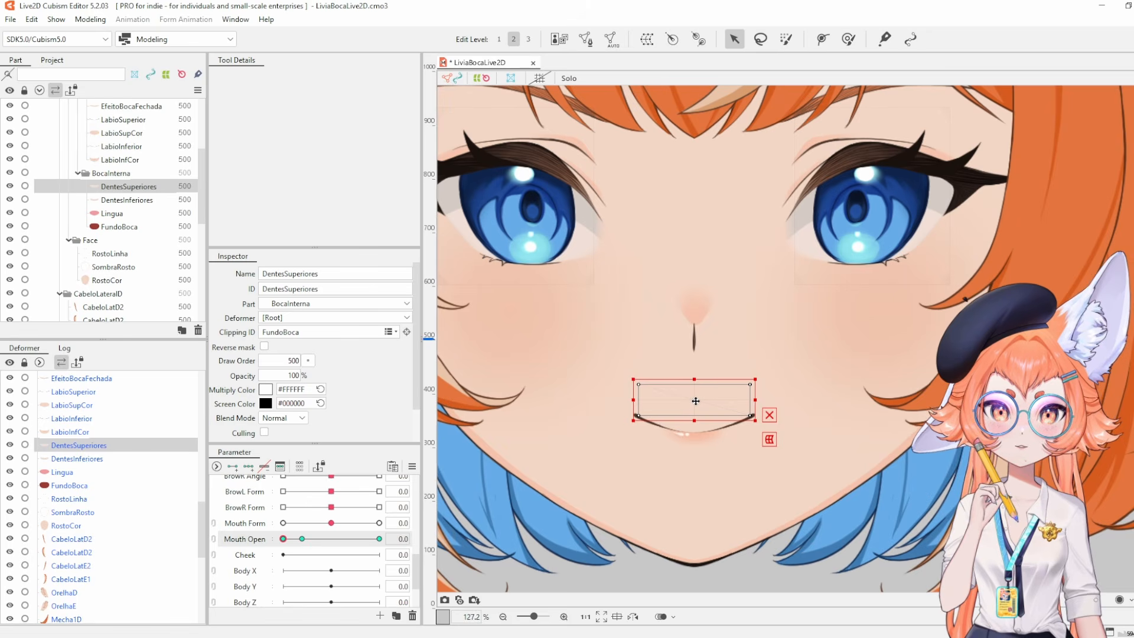
pyautogui.moveTo(696, 401); pyautogui.dragTo(695, 420)
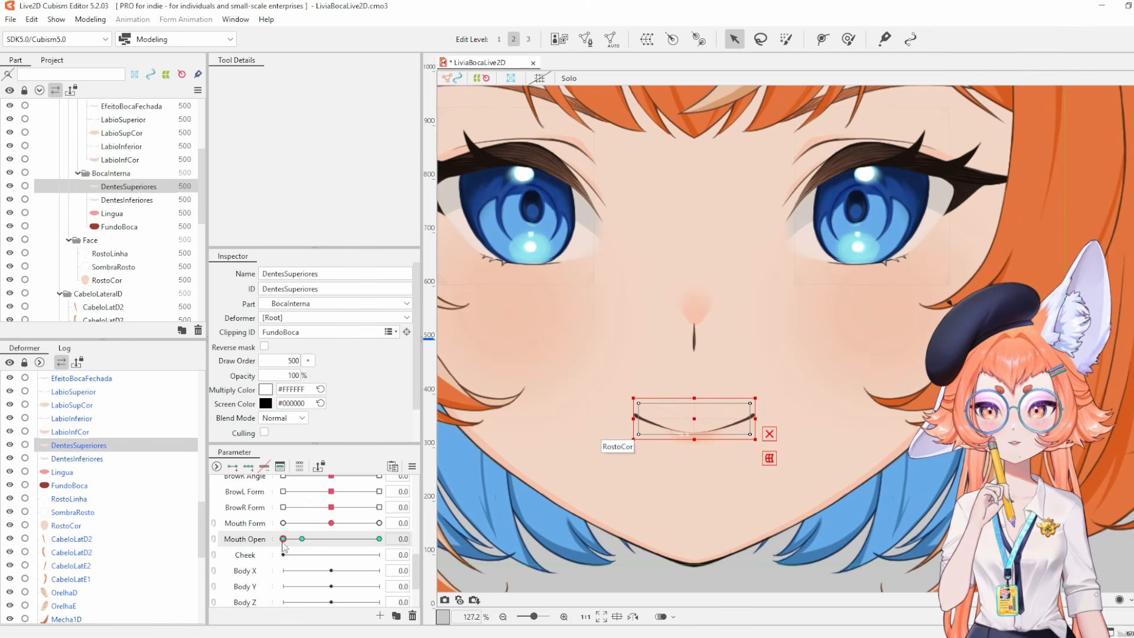
pyautogui.moveTo(283, 539)
pyautogui.mouseDown()
pyautogui.moveTo(302, 538)
pyautogui.moveTo(278, 539)
pyautogui.mouseUp()
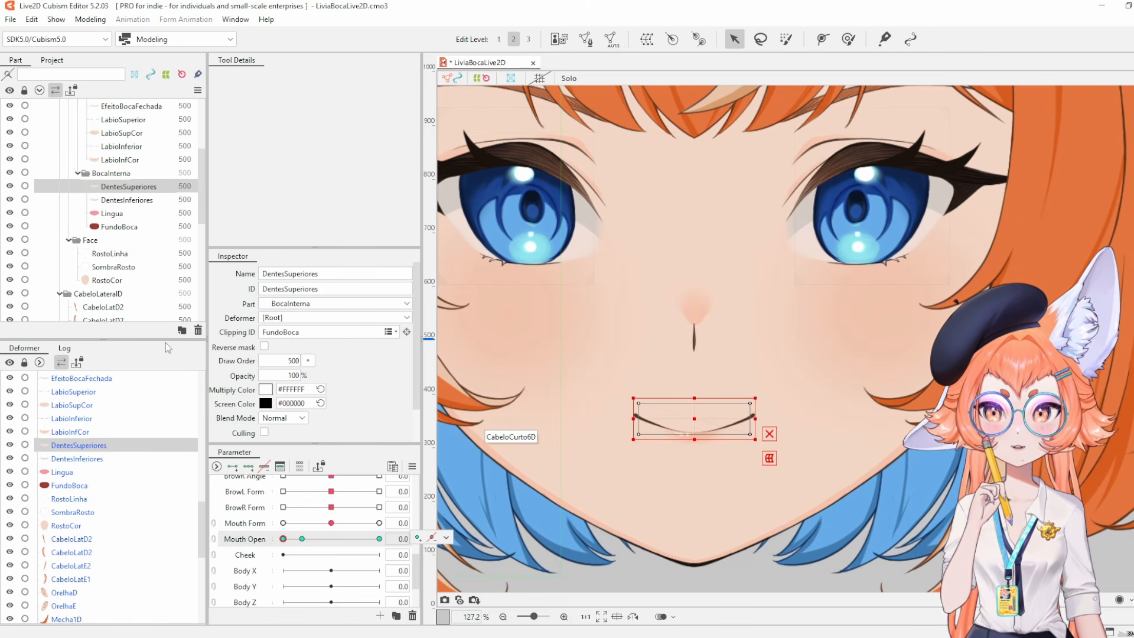
pyautogui.scroll(3, 55, 141)
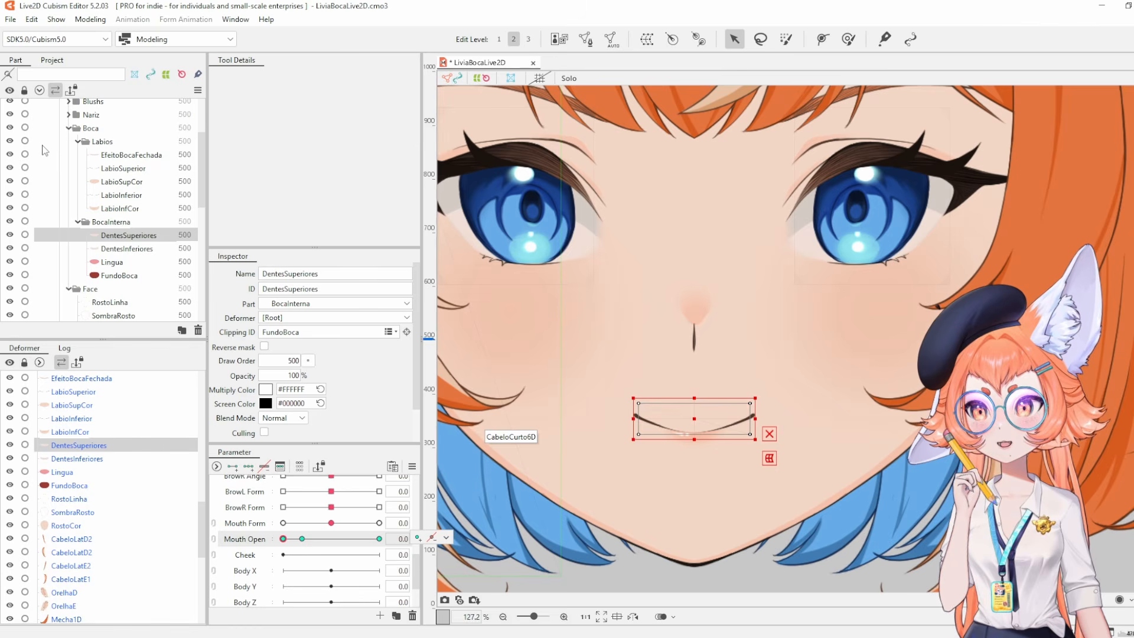
pyautogui.click(11, 141)
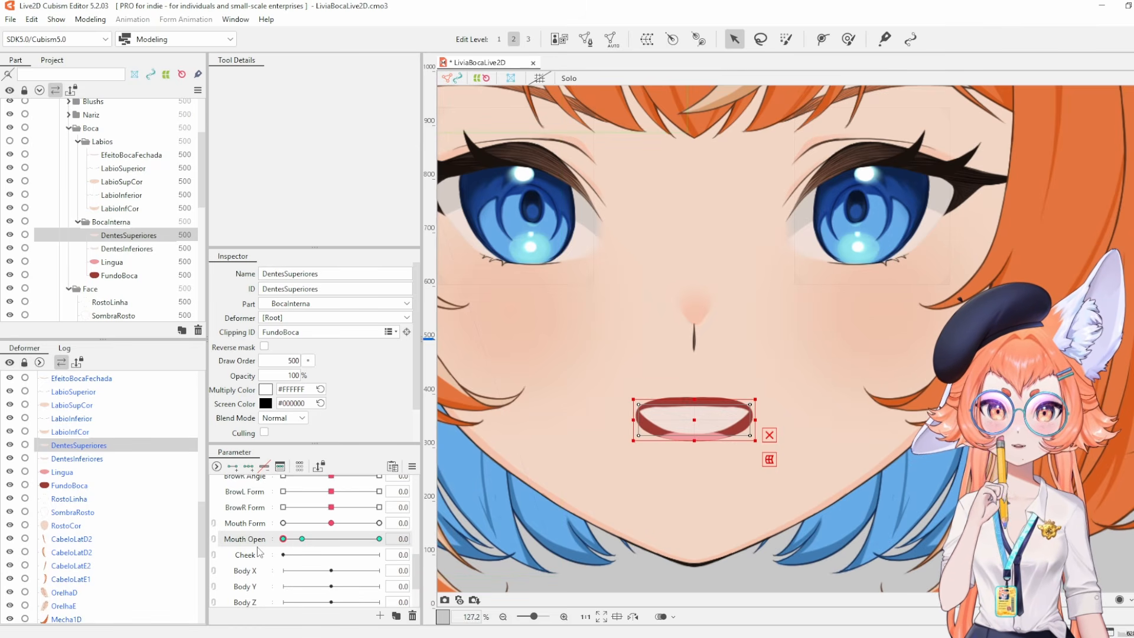
# Key DentesInferiores at 0.0, 0.2 and 1.0 on Mouth Open and raise the lower teeth into the mouth at 0.0.
pyautogui.click(128, 249)
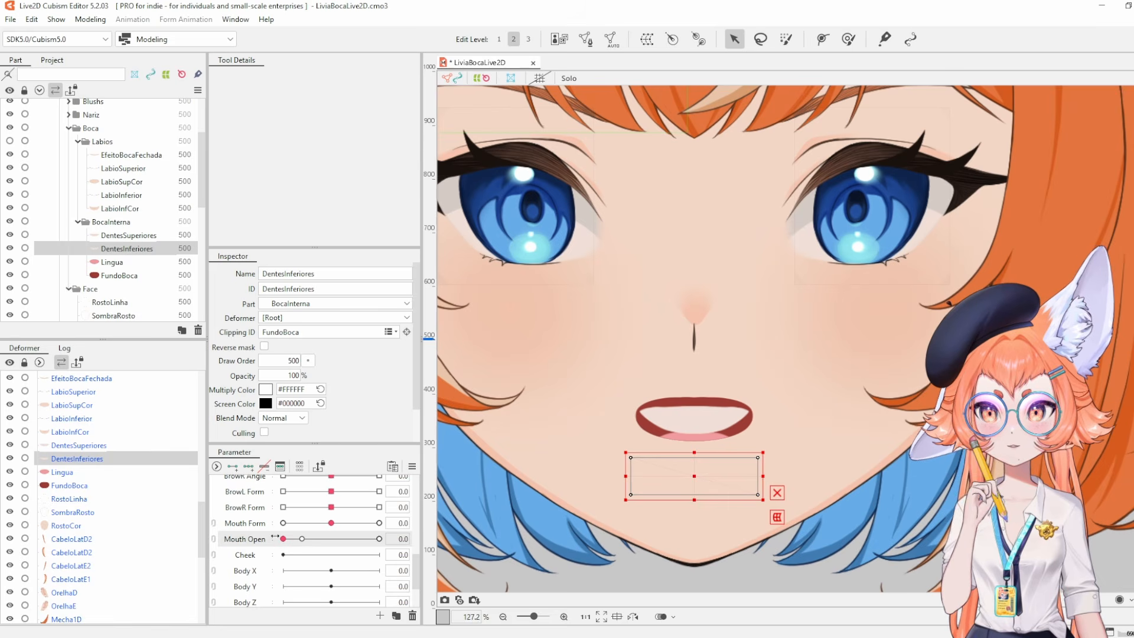
pyautogui.moveTo(320, 536); pyautogui.dragTo(282, 539)
pyautogui.click(418, 538)
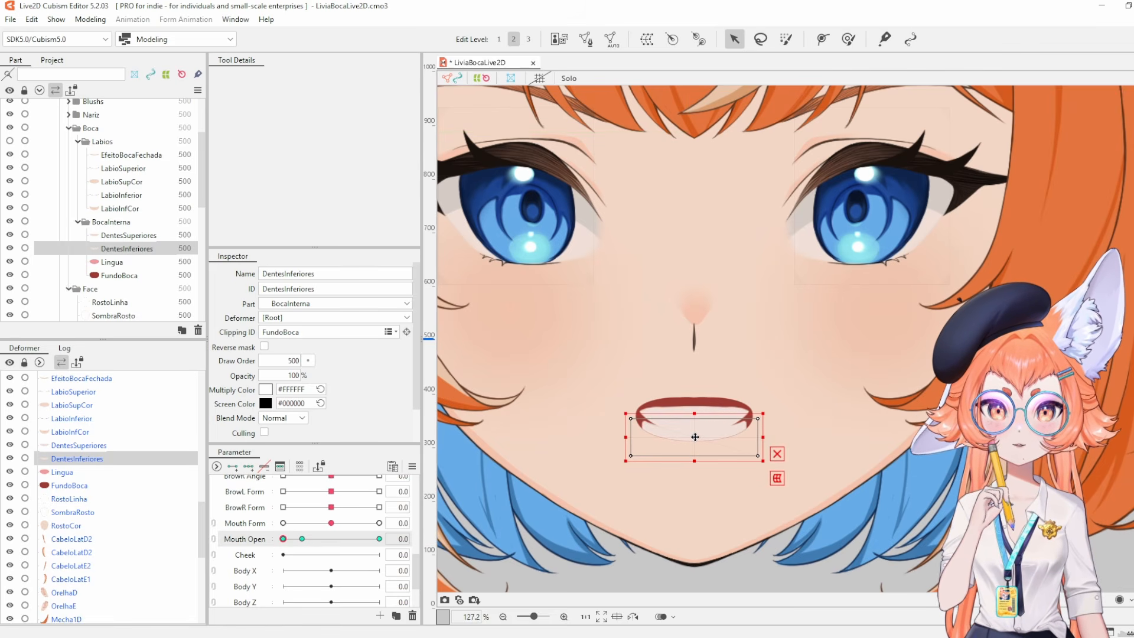
pyautogui.moveTo(695, 437); pyautogui.dragTo(695, 432)
pyautogui.click(301, 539)
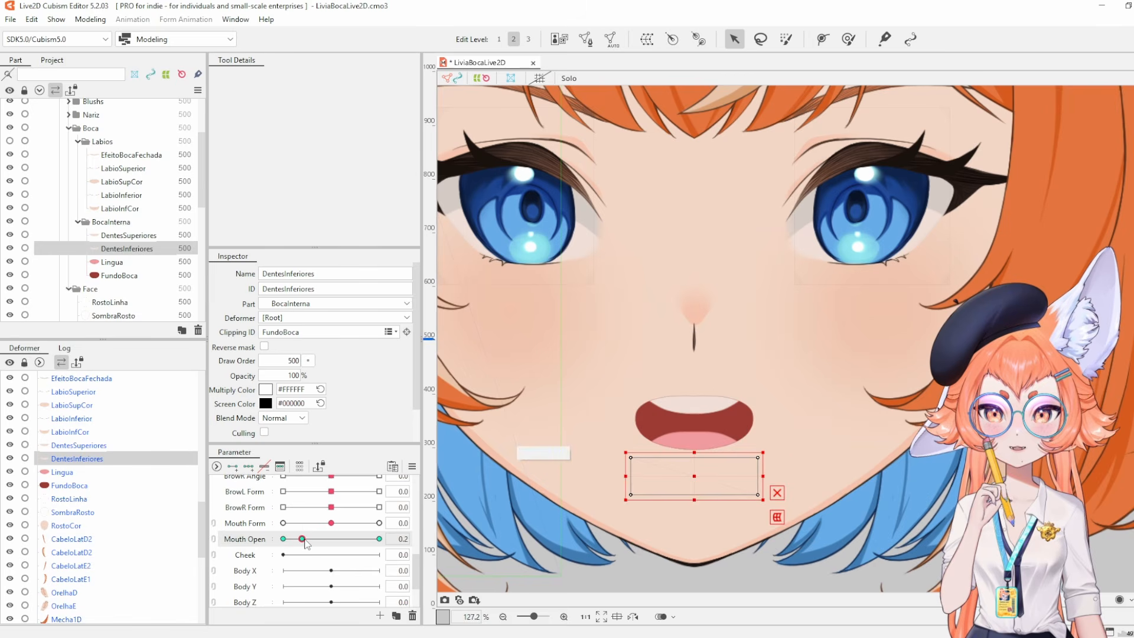
pyautogui.click(283, 539)
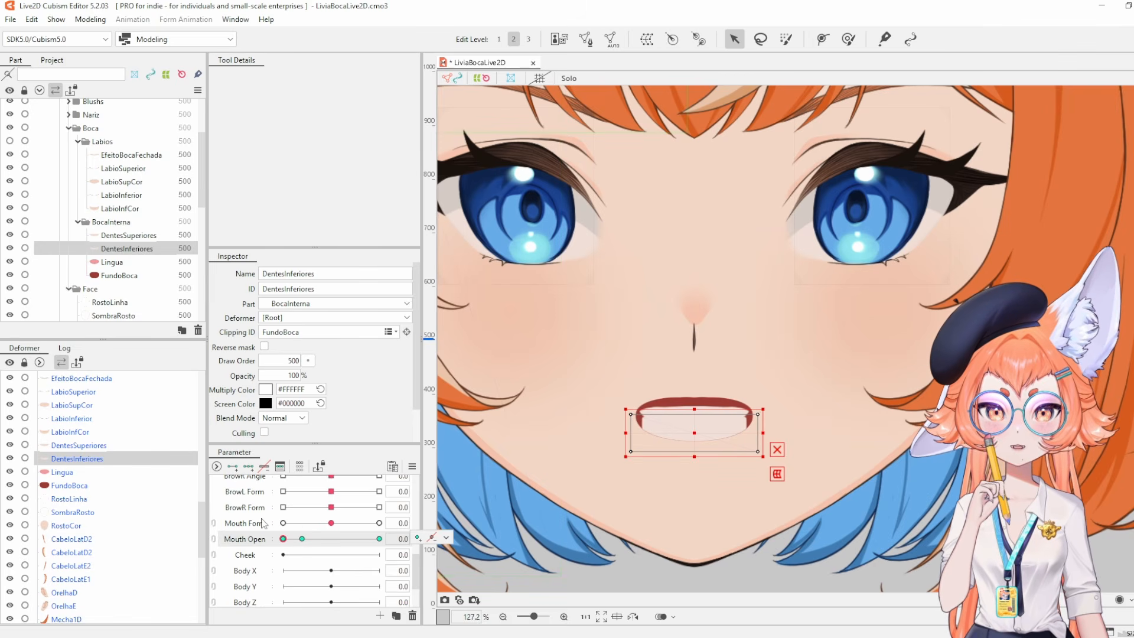
# Show the Labios folder again and lower DentesSuperiores at Mouth Open 0.2 so the teeth fill the slightly open mouth.
pyautogui.click(9, 142)
pyautogui.click(302, 539)
pyautogui.click(283, 539)
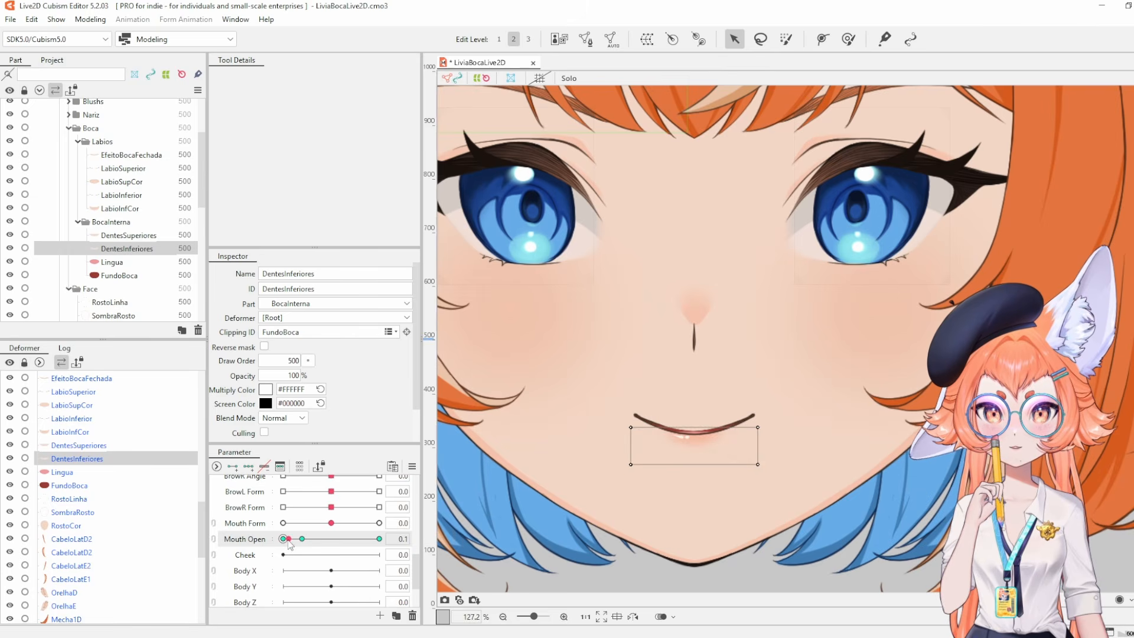
pyautogui.click(302, 538)
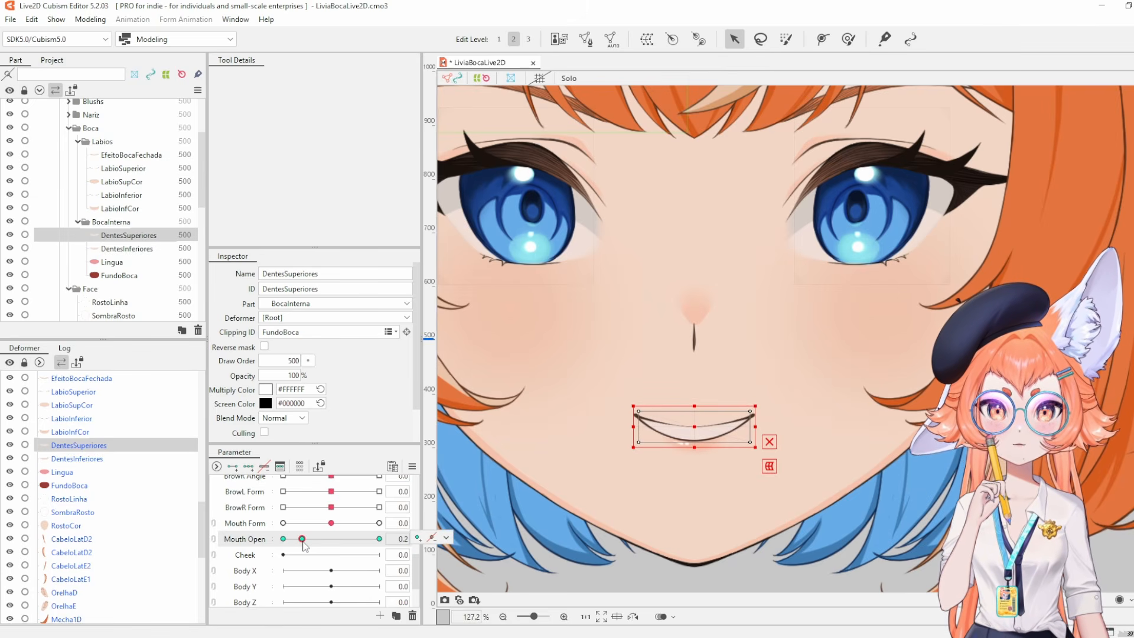
pyautogui.moveTo(302, 539)
pyautogui.mouseDown()
pyautogui.moveTo(378, 540)
pyautogui.moveTo(285, 541)
pyautogui.moveTo(311, 543)
pyautogui.mouseUp()
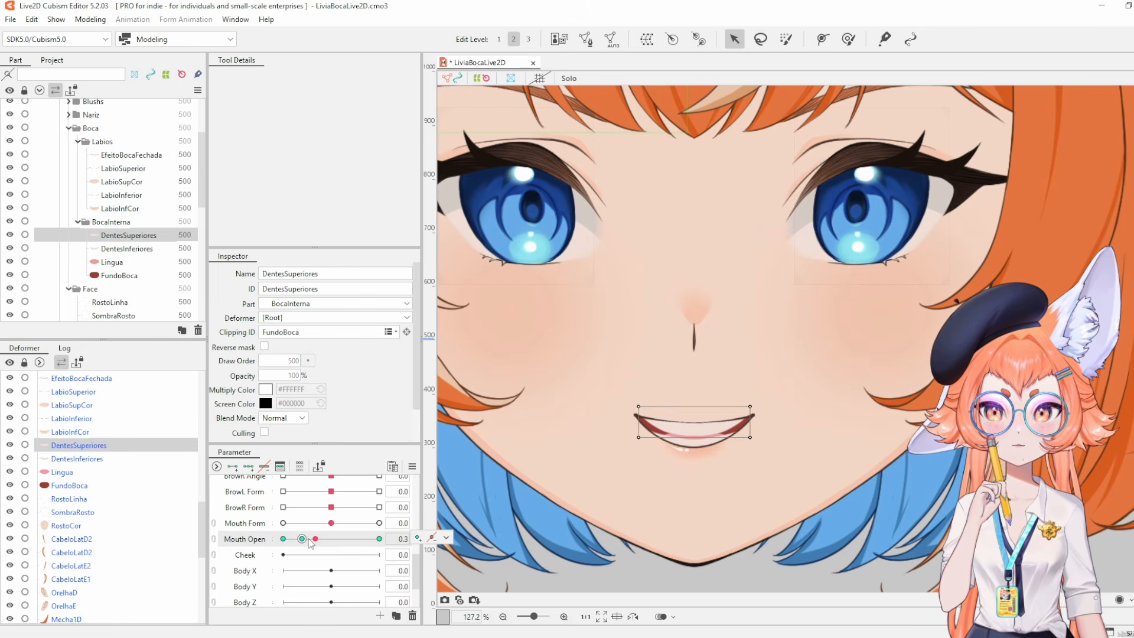
# Move DentesInferiores slightly down at Mouth Open 1.0, and set Mouth Open back to 0.2.
pyautogui.moveTo(695, 472); pyautogui.dragTo(696, 480)
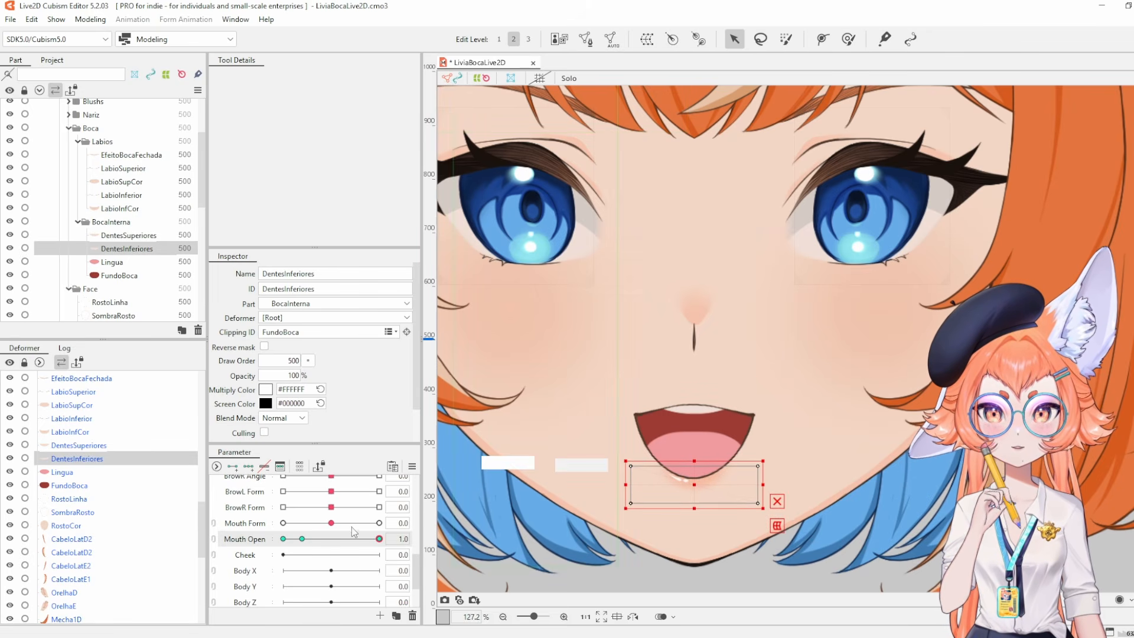
pyautogui.click(301, 538)
pyautogui.scroll(-3, 668, 359)
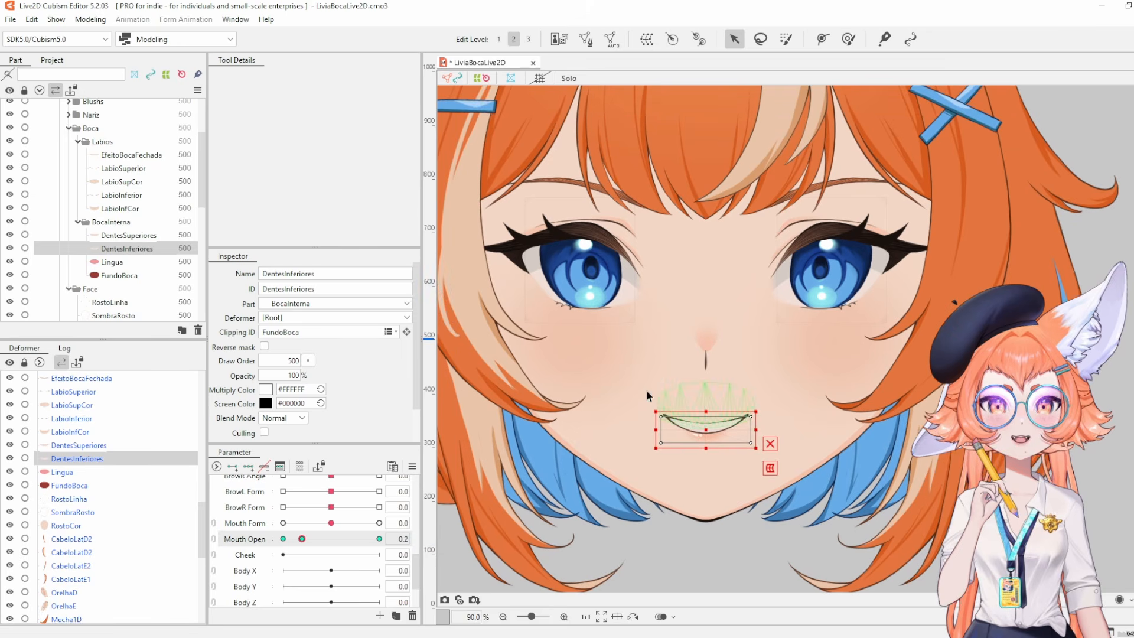